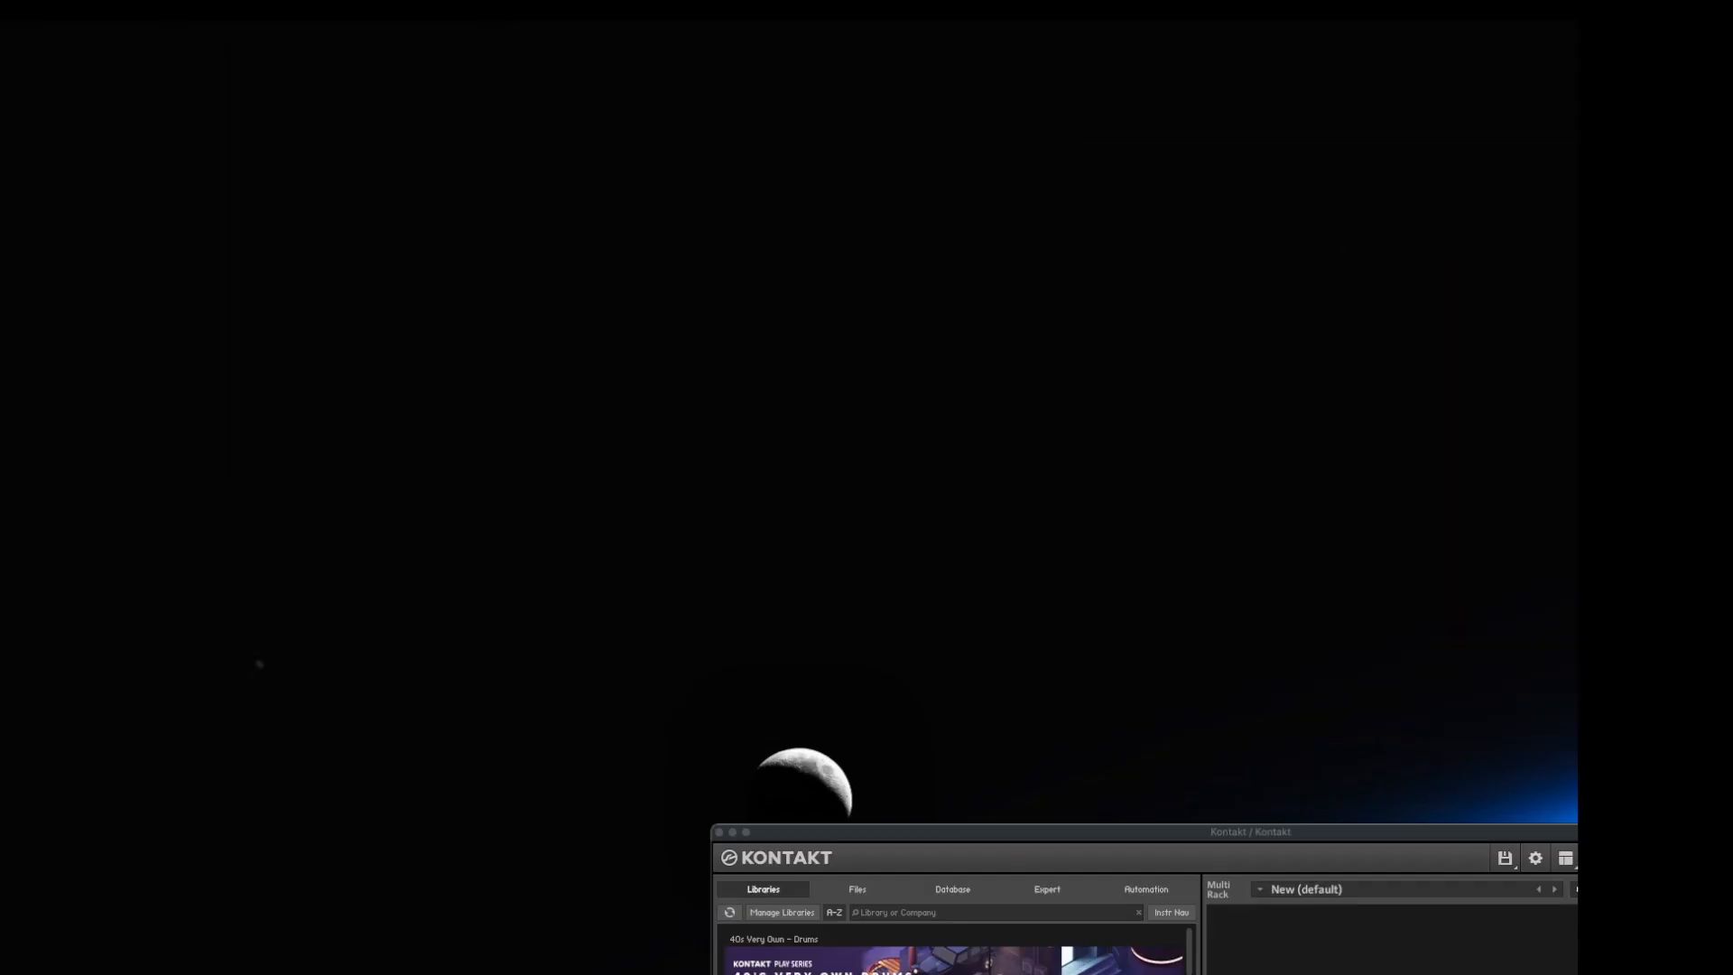
- Search the instrument libraries for "pha" and load the Pharlight instrument into the rack
left_click_drag(1517, 832, 1004, 31)
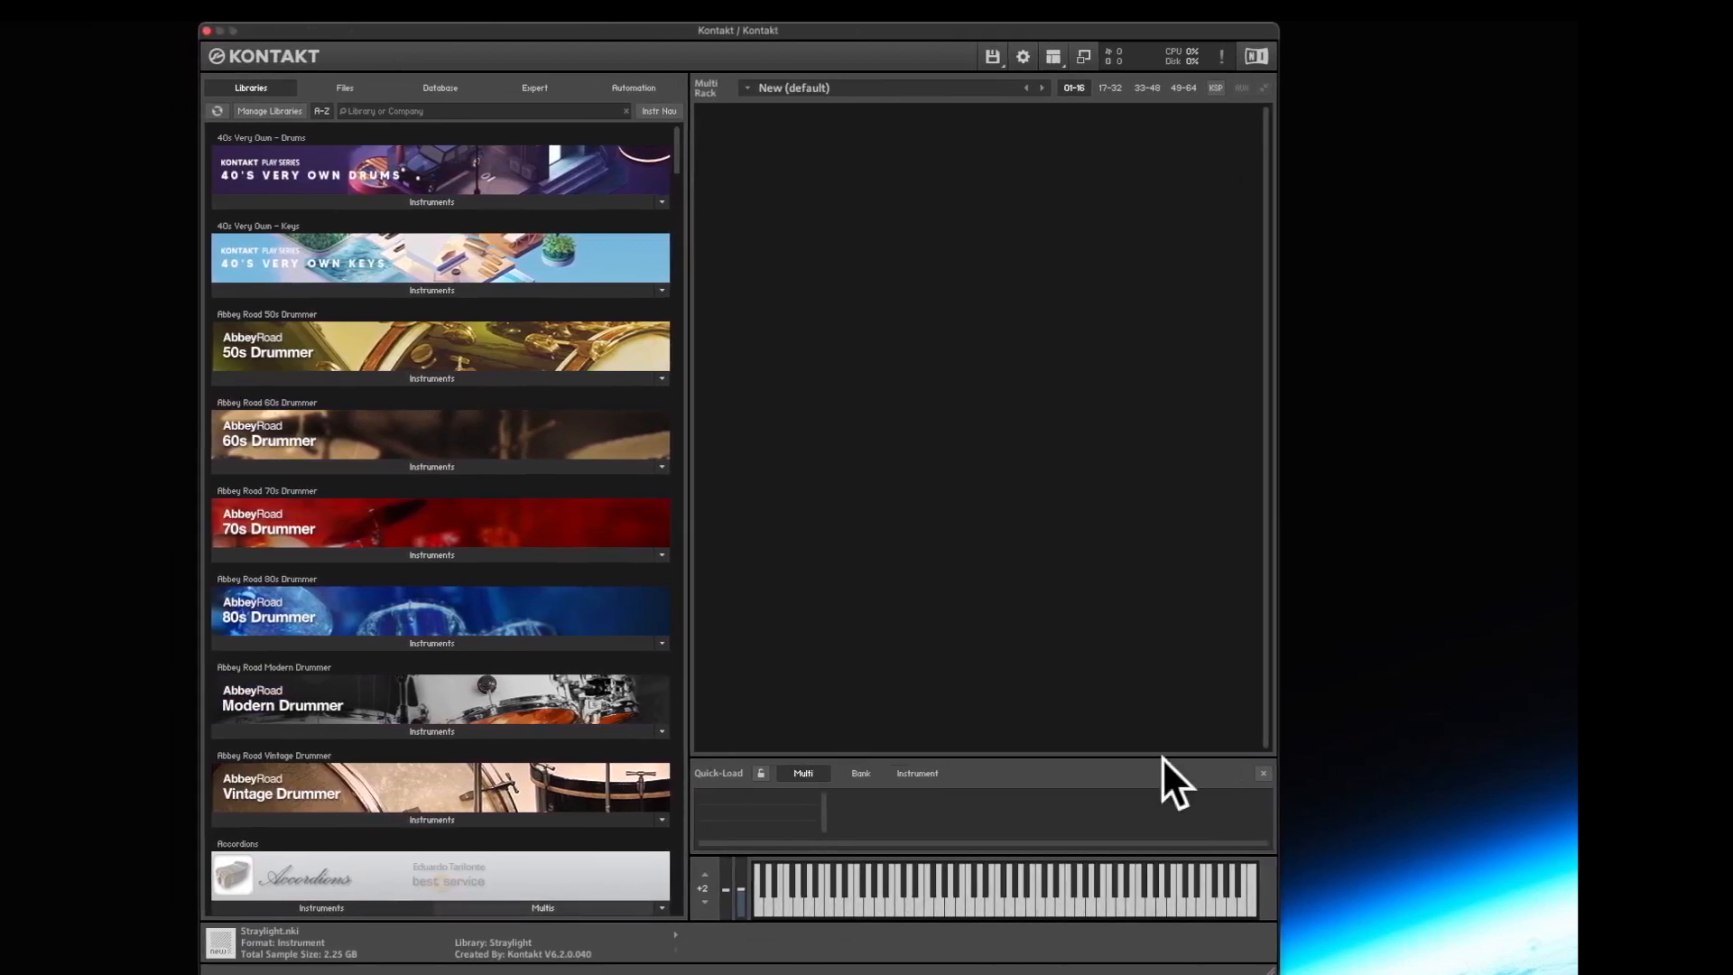
left_click(365, 113)
type("pha")
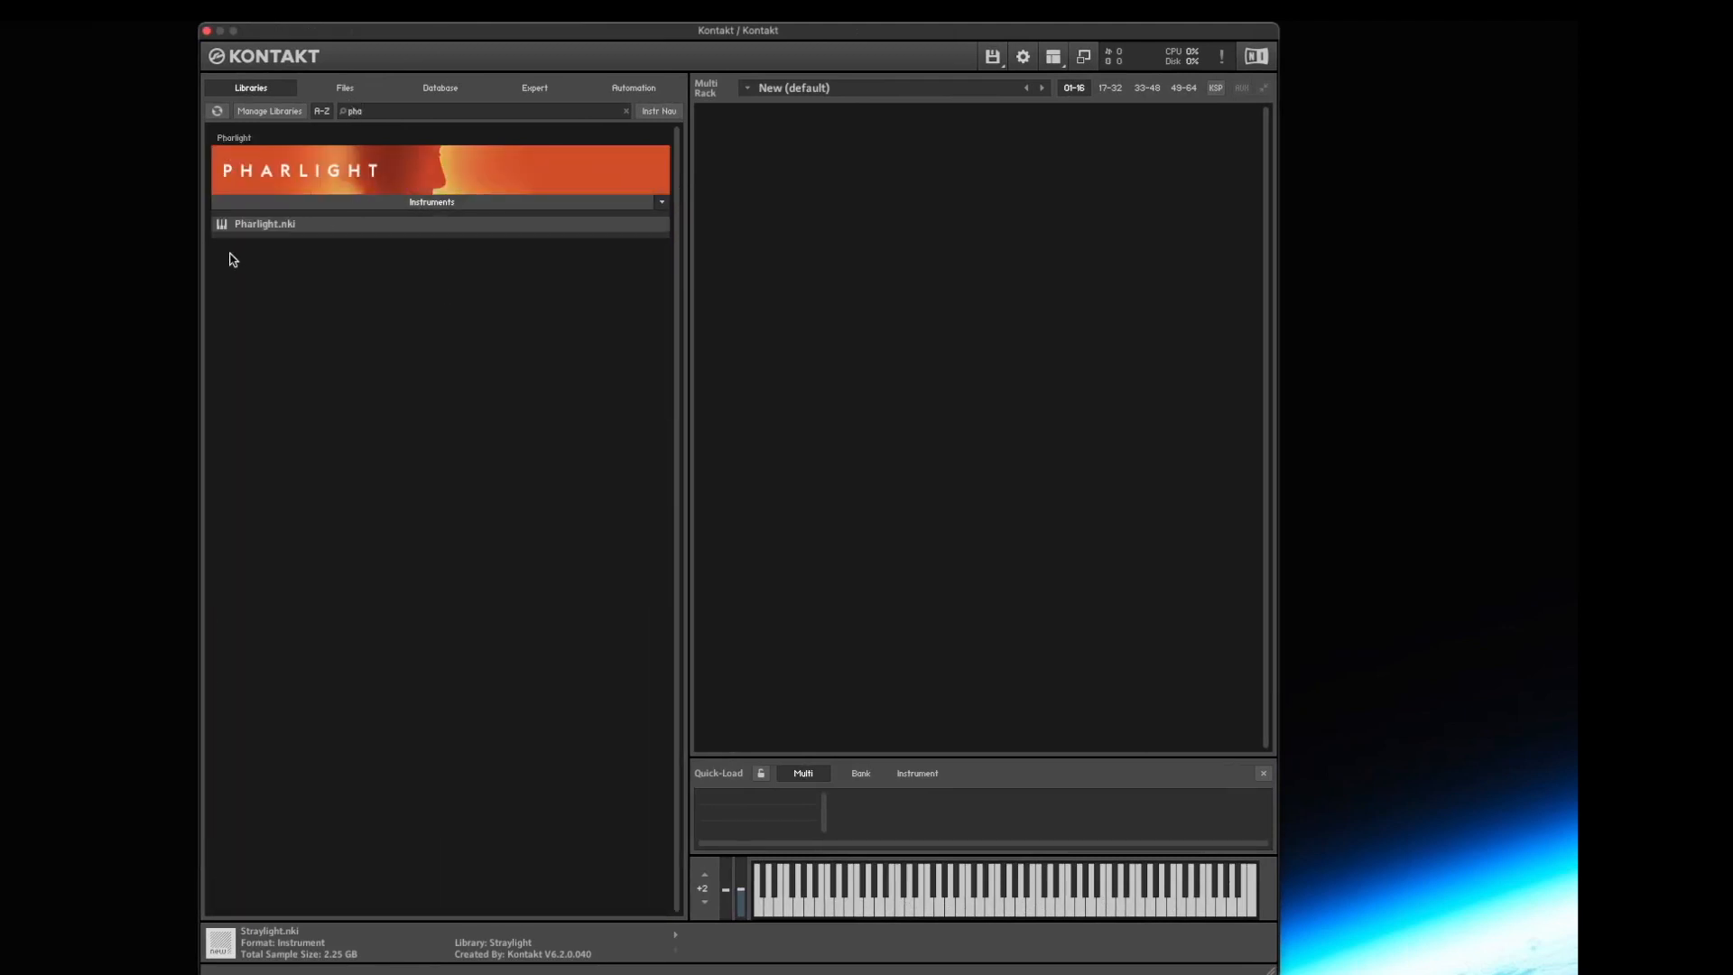
double_click(267, 225)
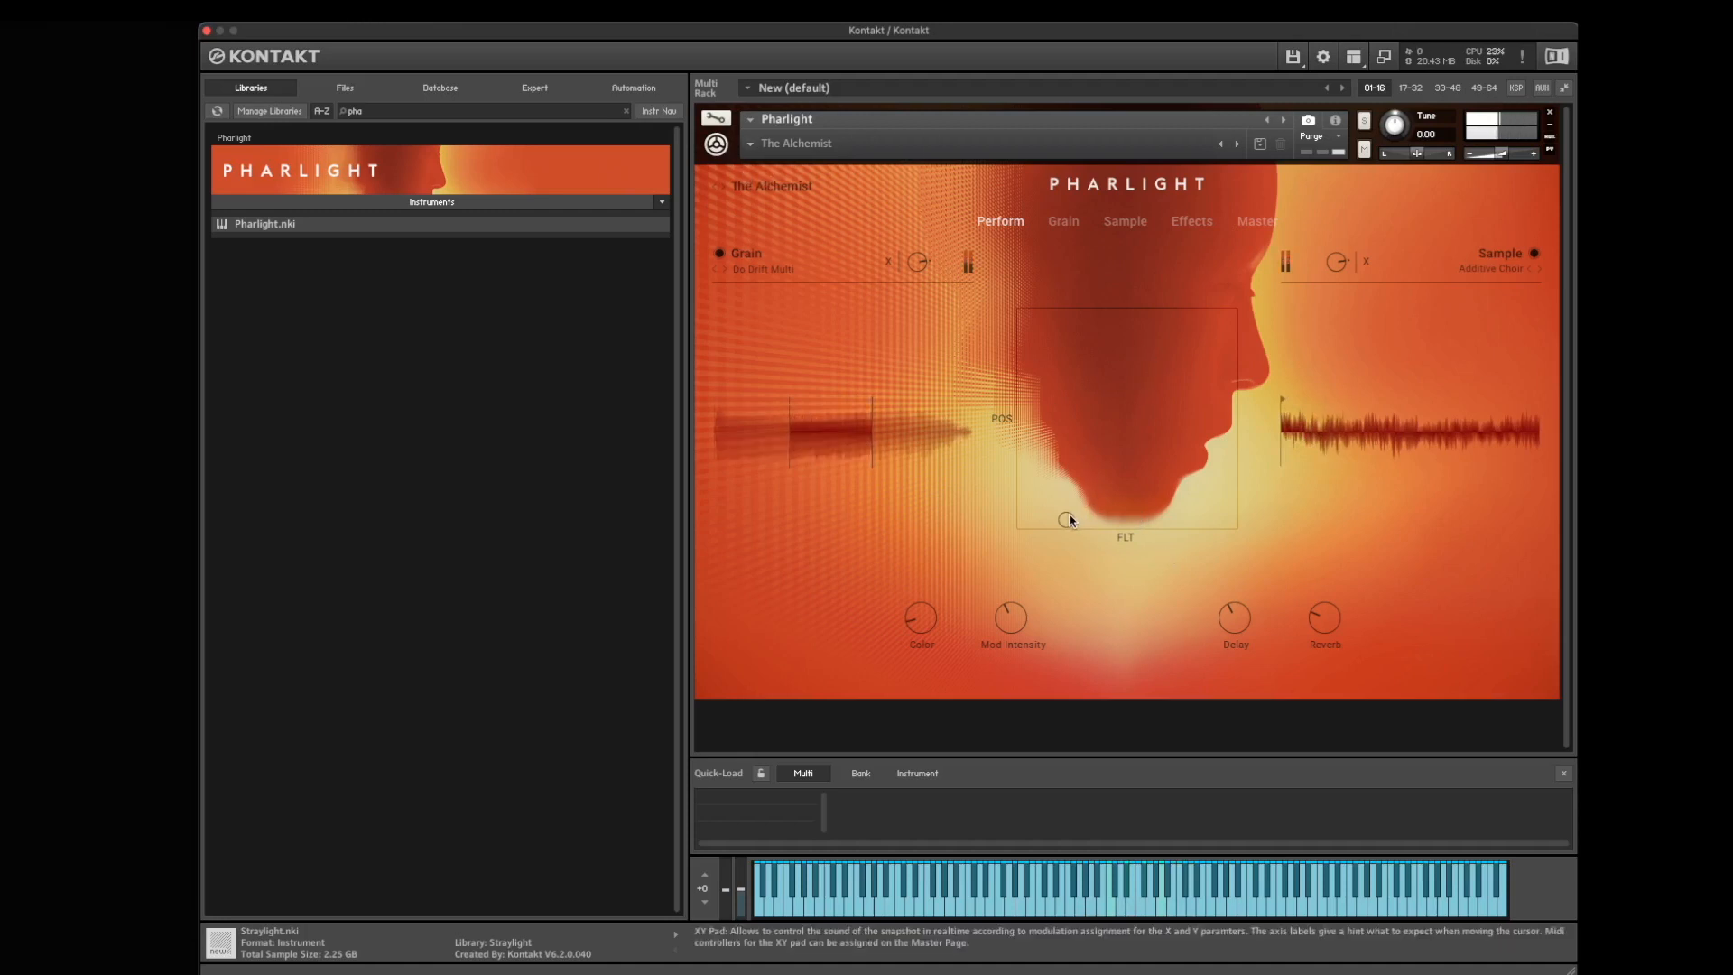
- Move the XY pad's cursor around, leaving it near the centre of the pad
left_click_drag(1068, 520, 1140, 416)
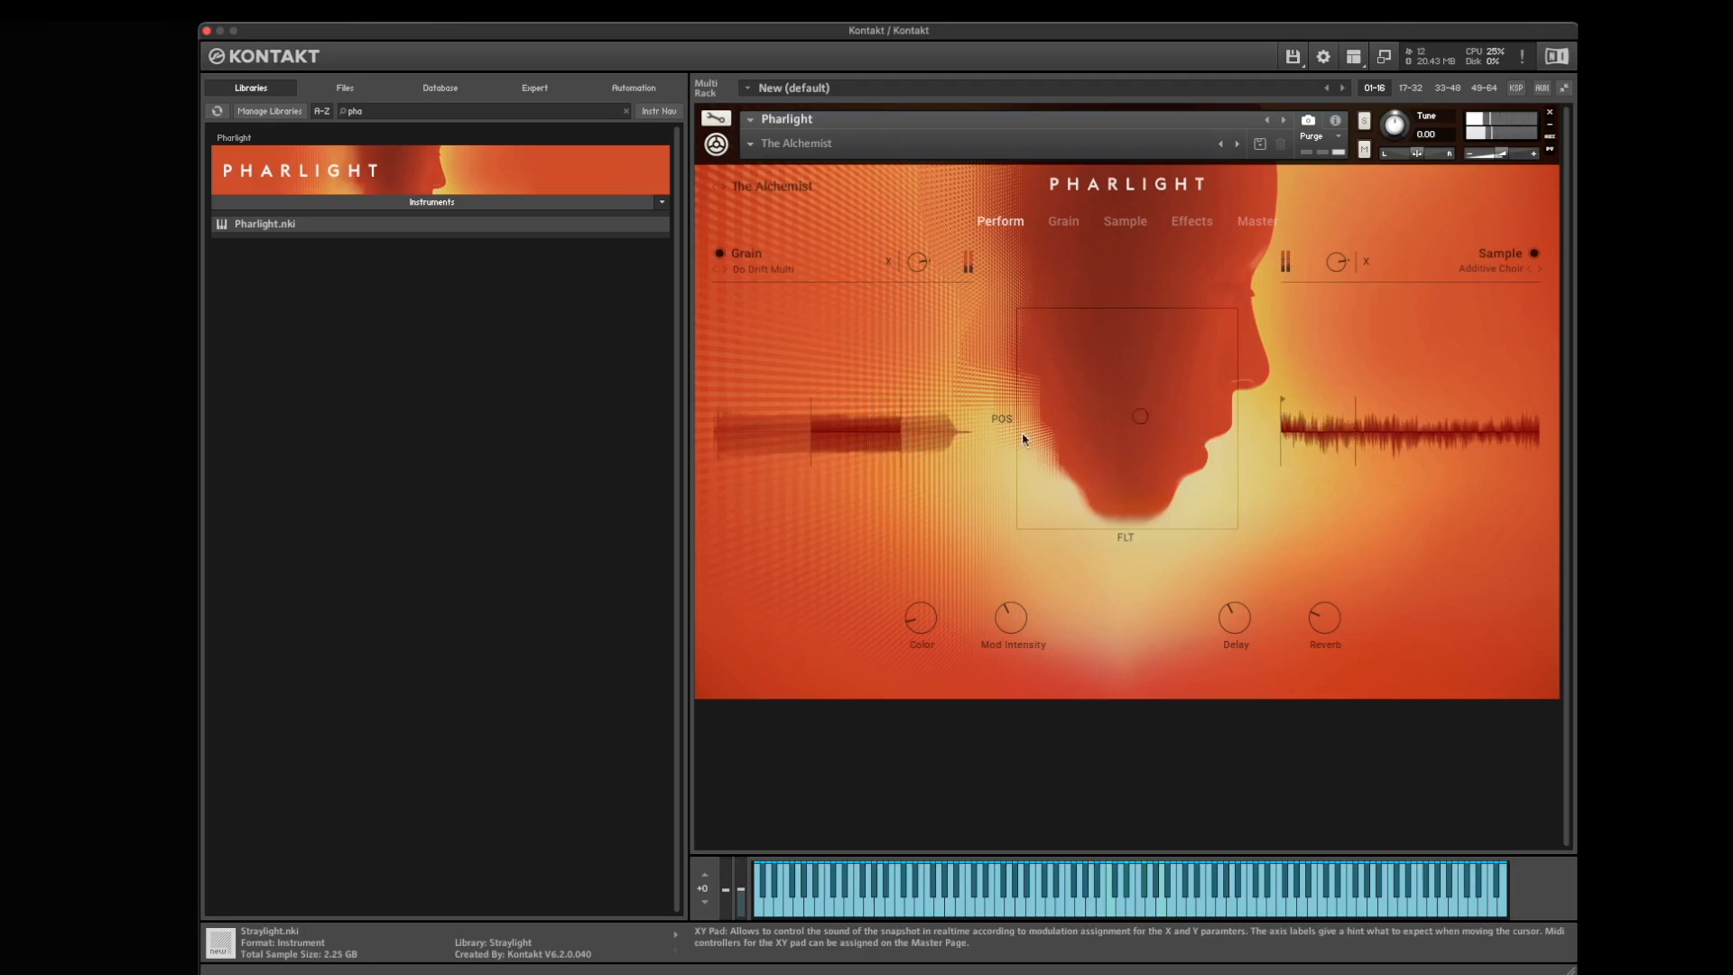
left_click_drag(1091, 521, 1129, 417)
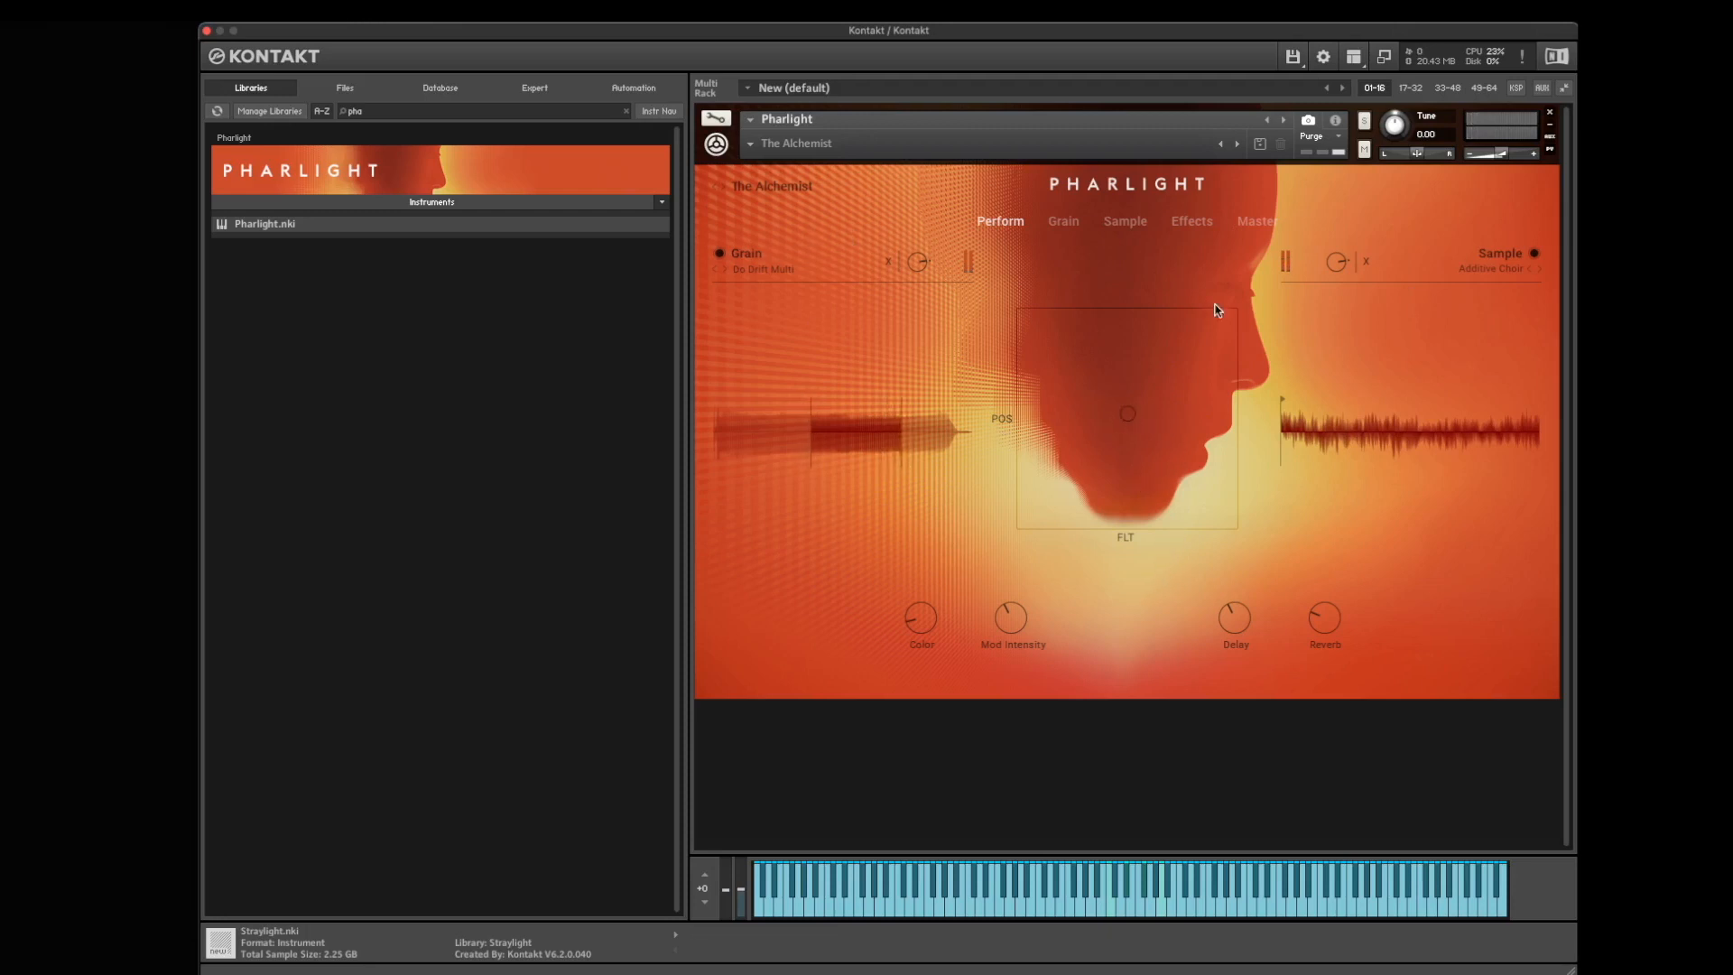
- Audition the snapshots The Beauty In Itself, The Big Sleep and The Cellar Voice, and load The Good Neighbor
left_click(776, 192)
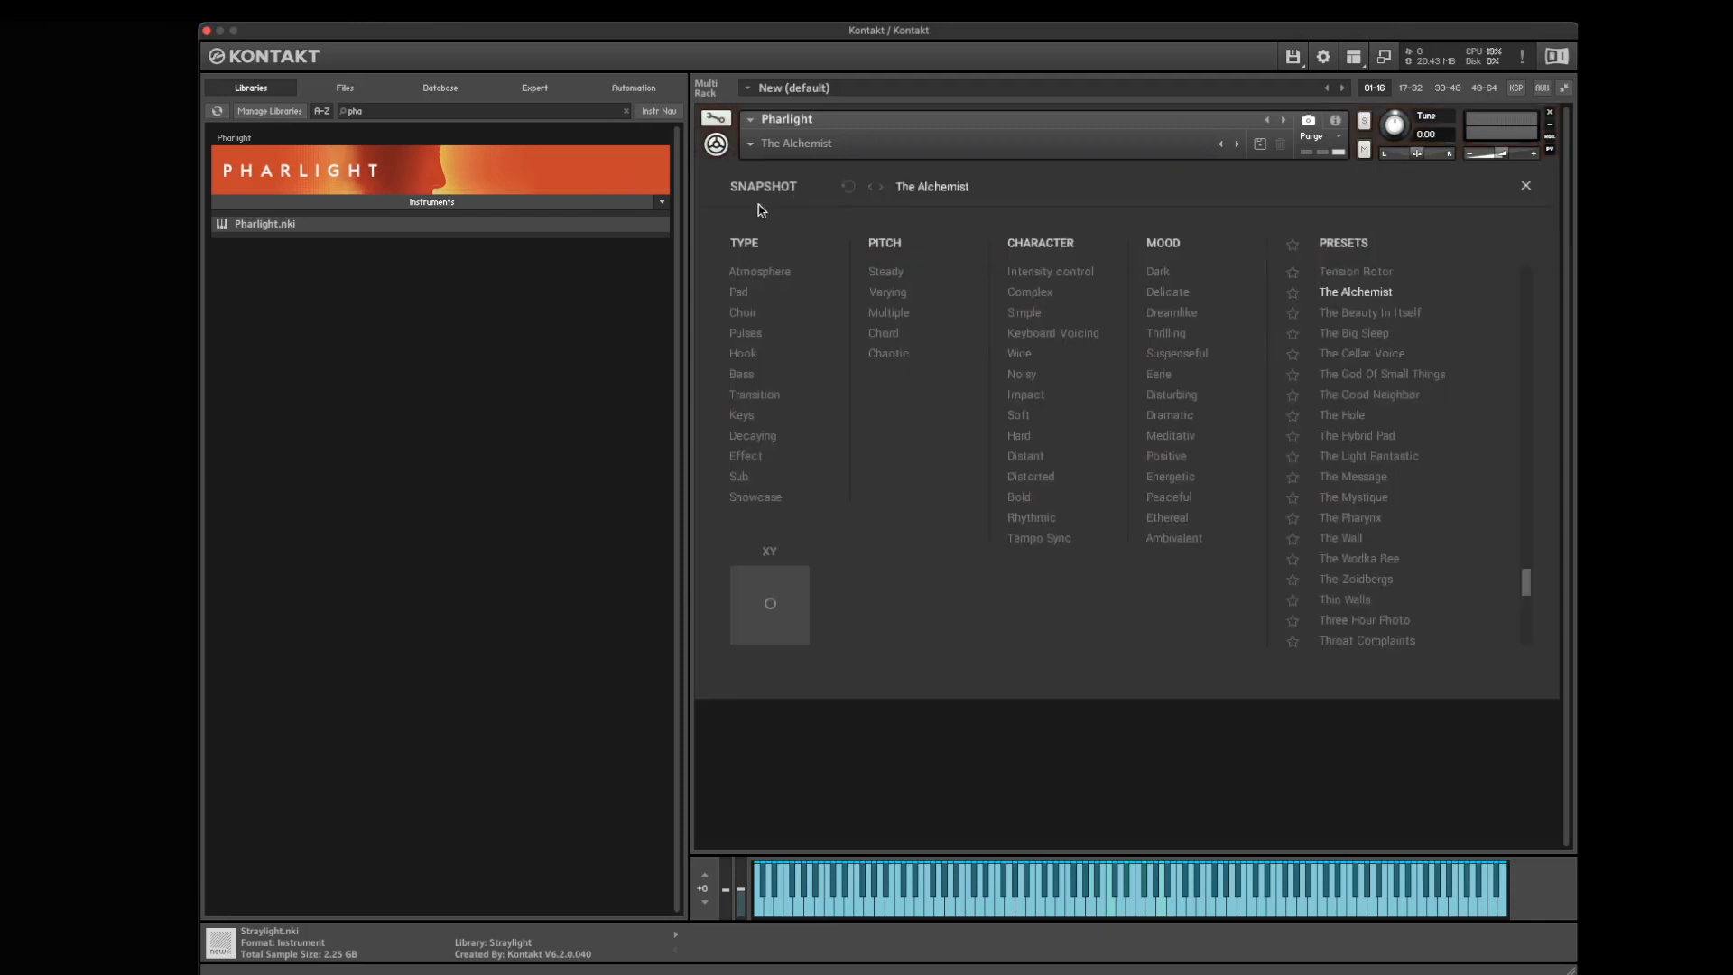
left_click(1365, 316)
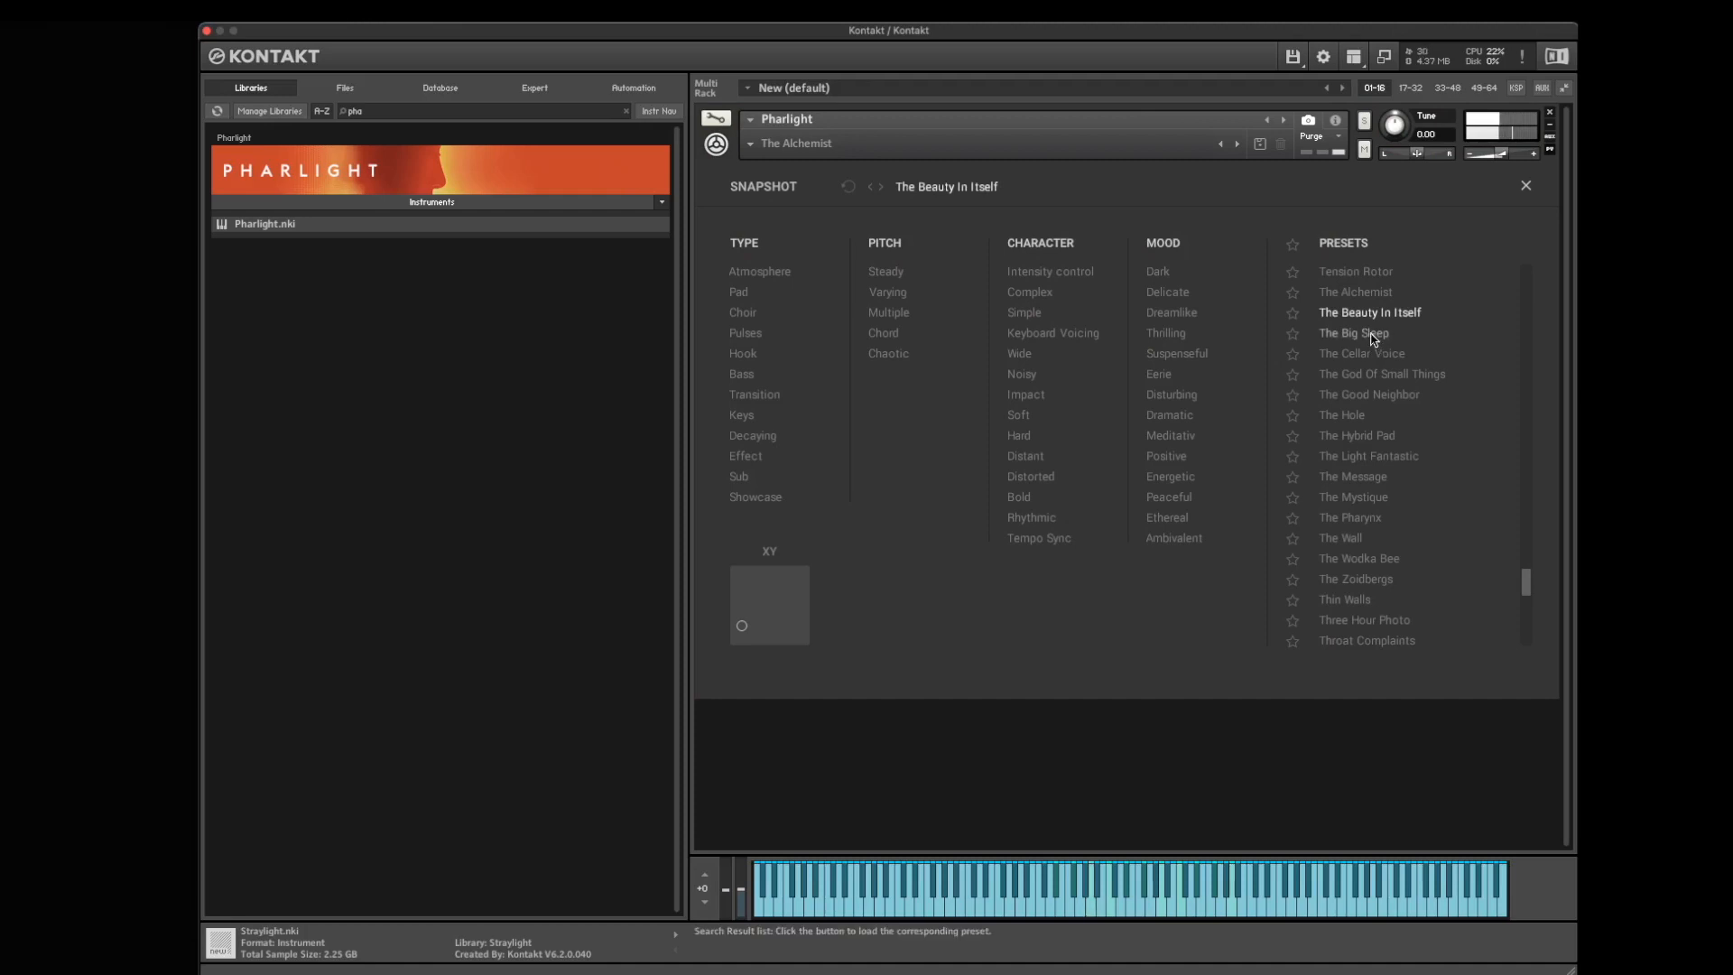
left_click(1368, 336)
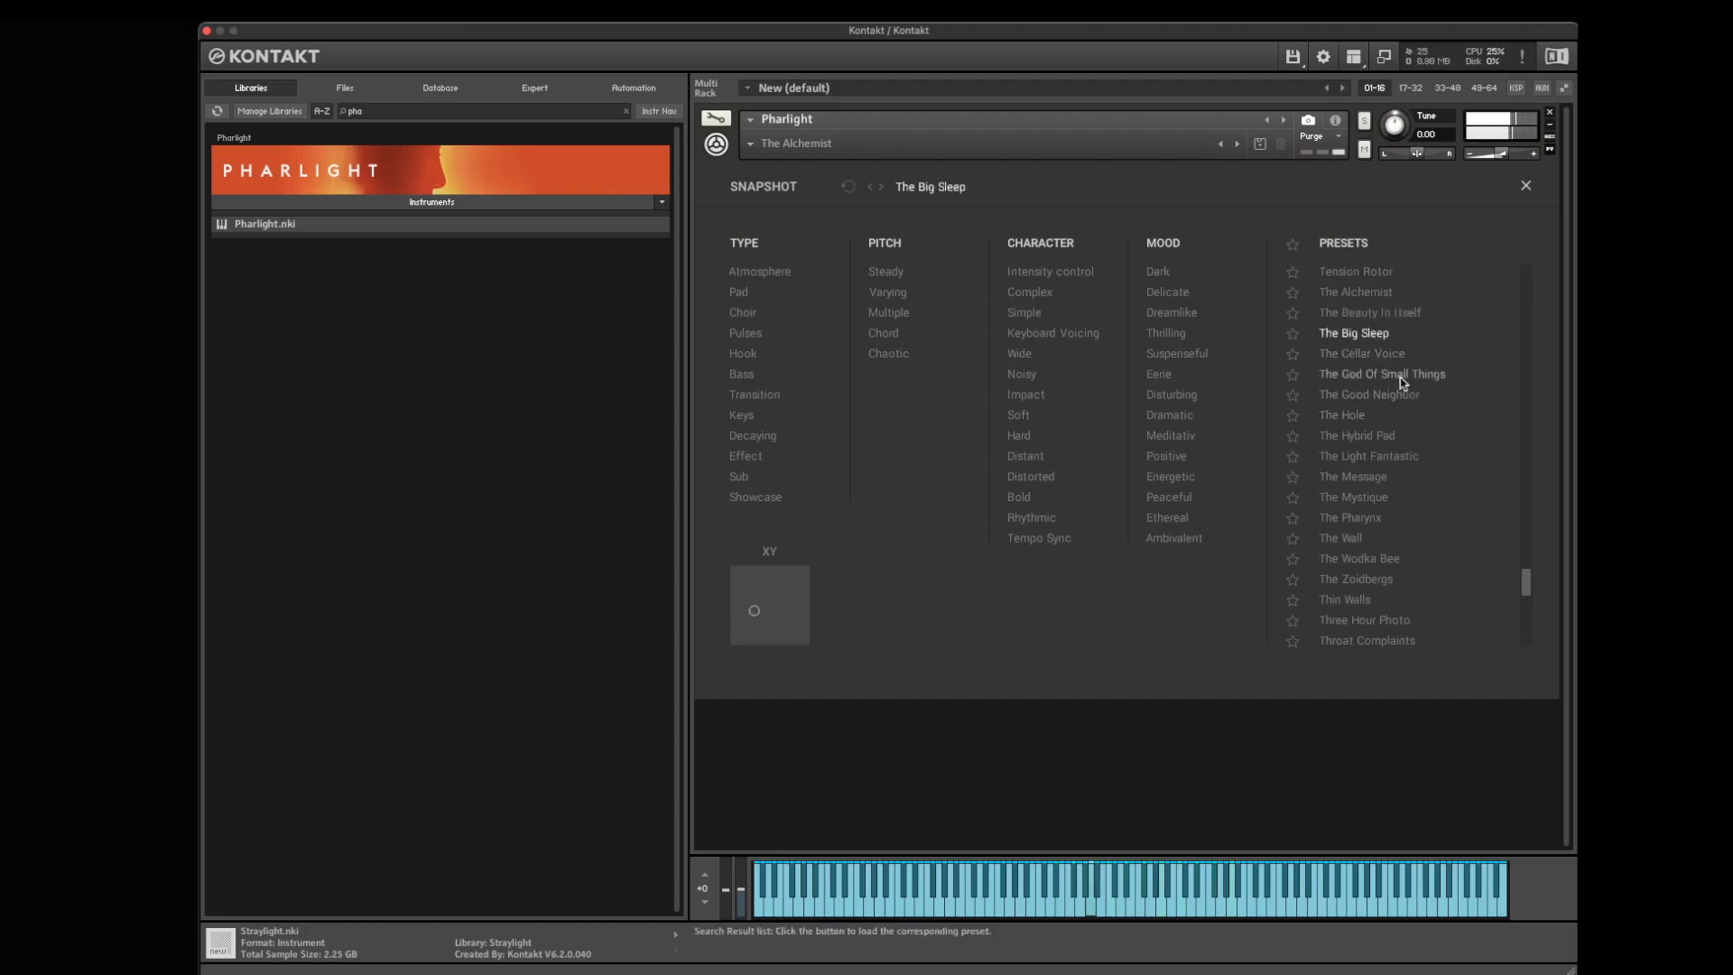
left_click(1380, 357)
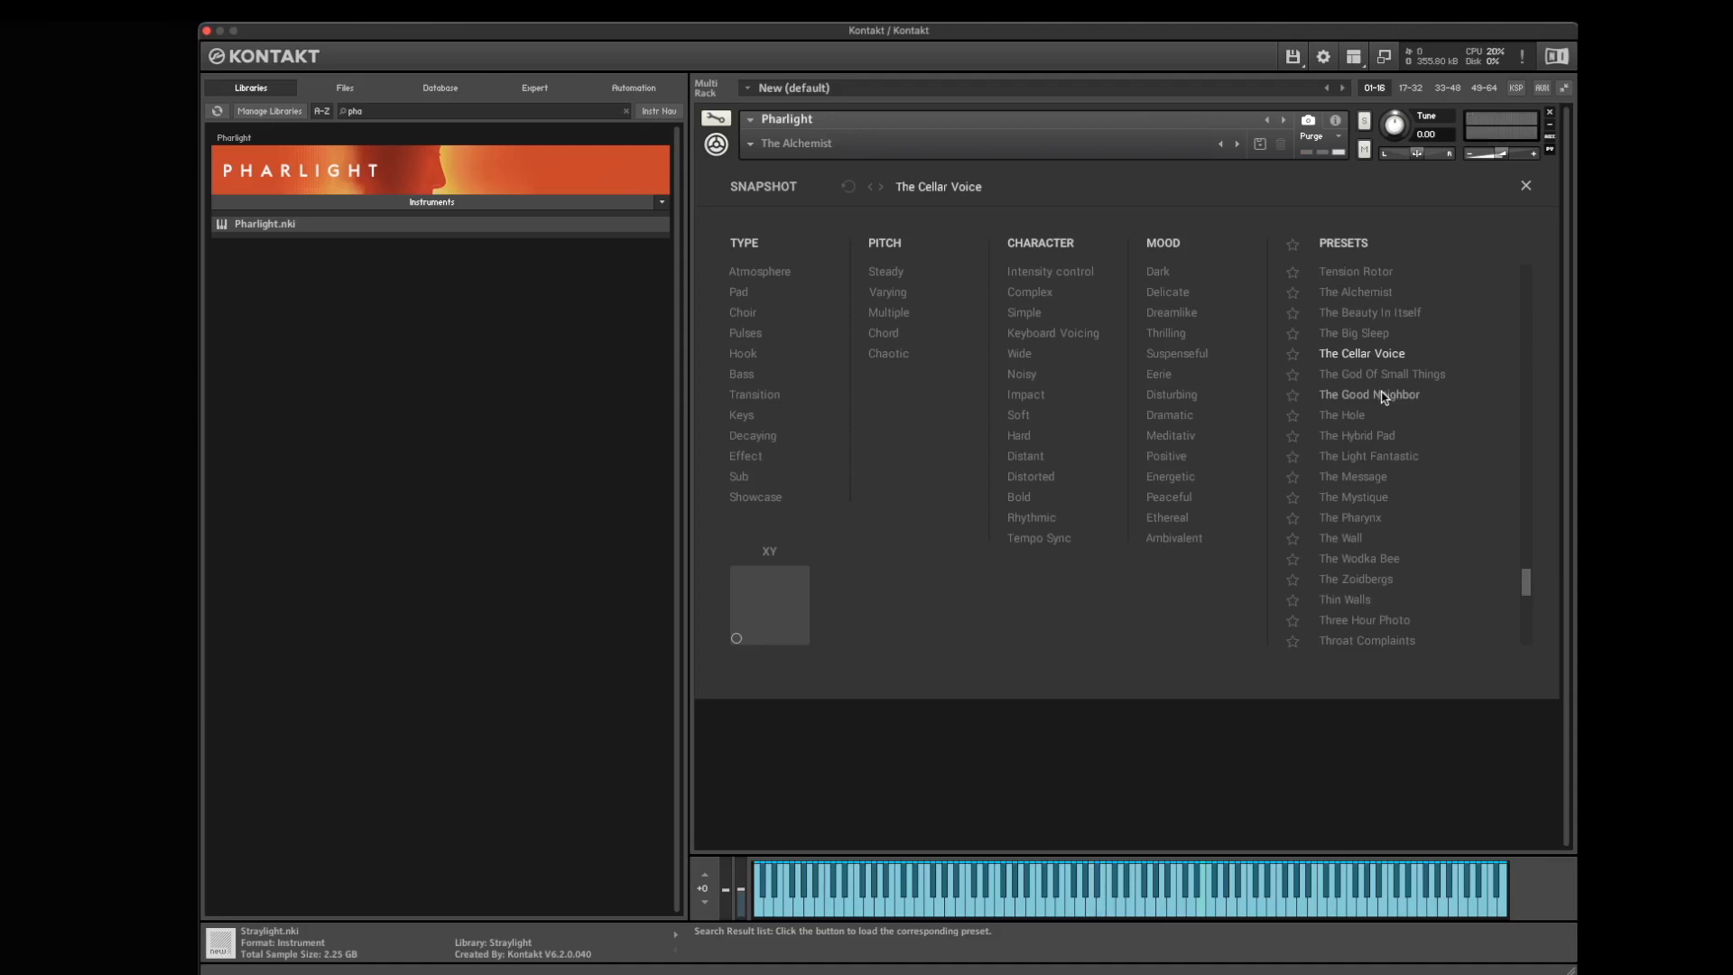
left_click(1384, 396)
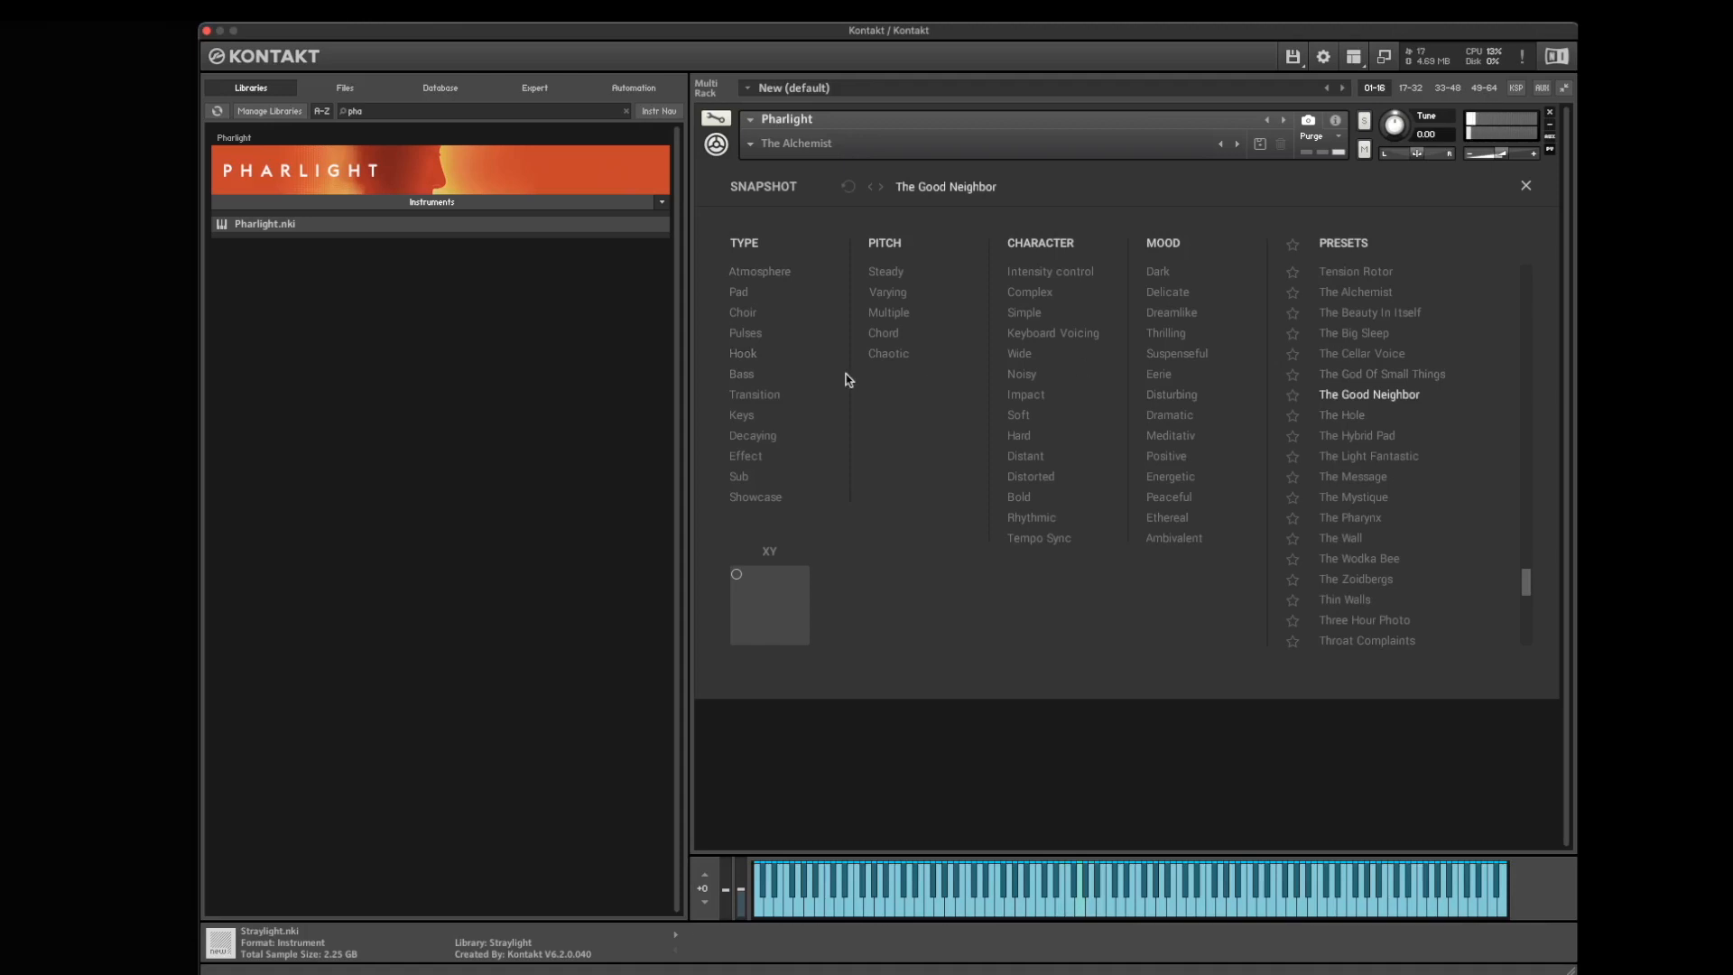
- Filter the snapshots by type Pad, characters Simple and Impact, and mood Dramatic, and close the snapshot browser
left_click(738, 294)
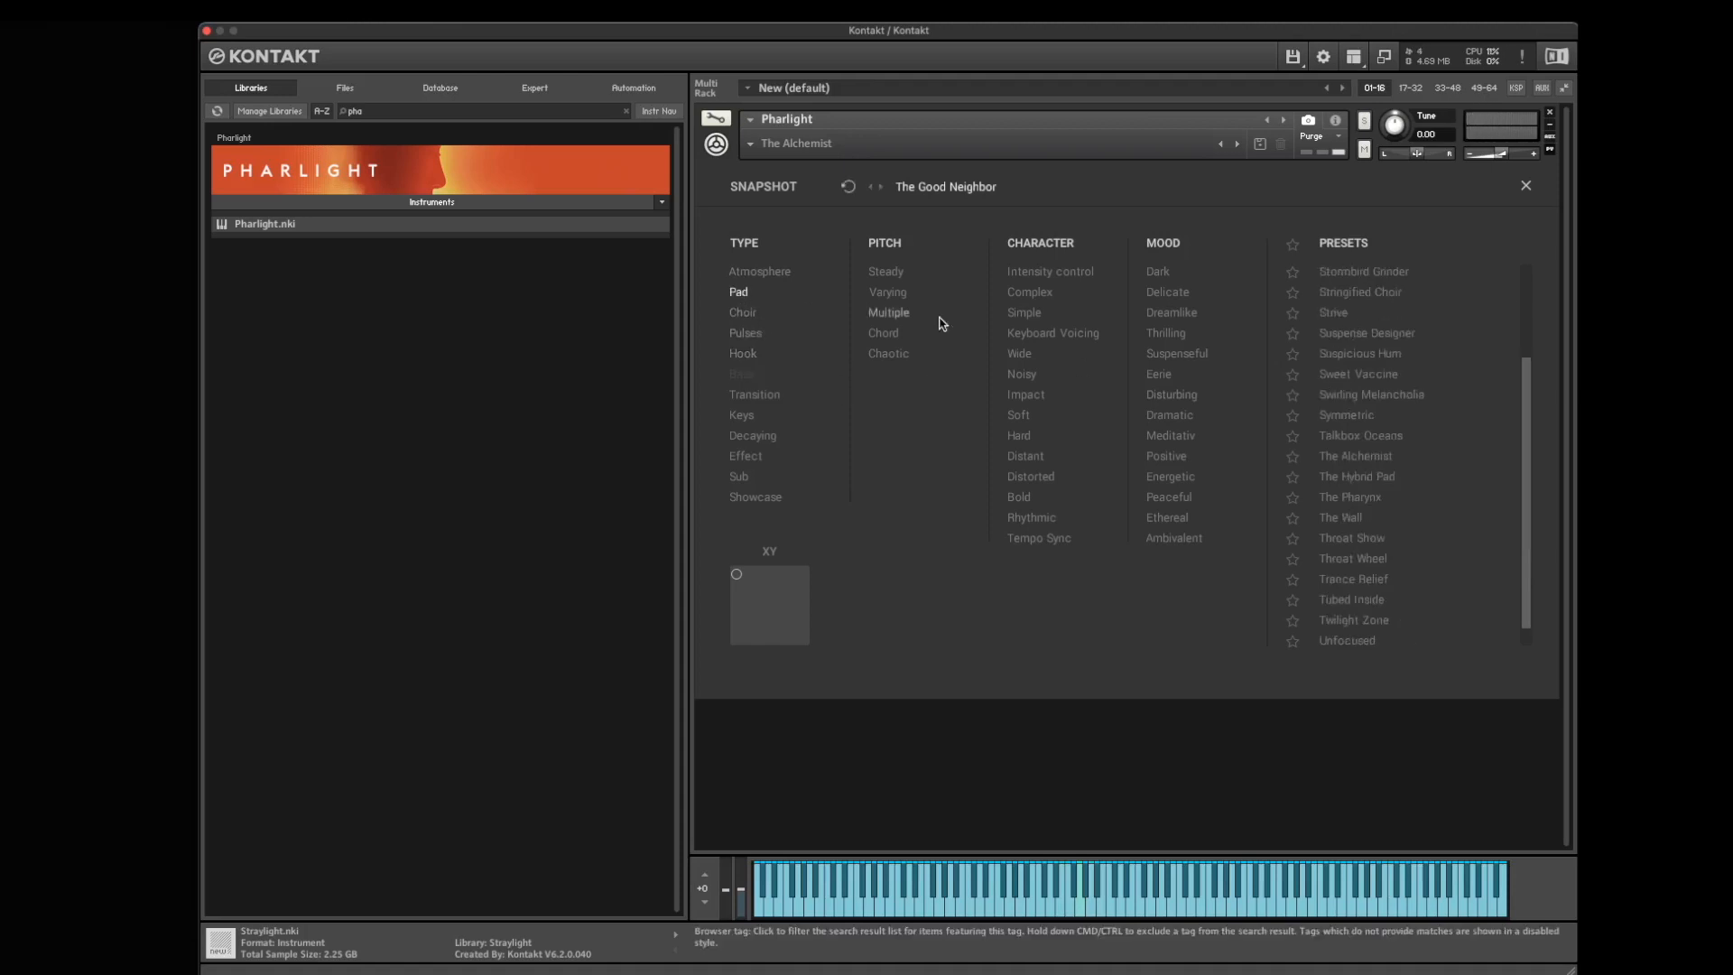
left_click(1035, 314)
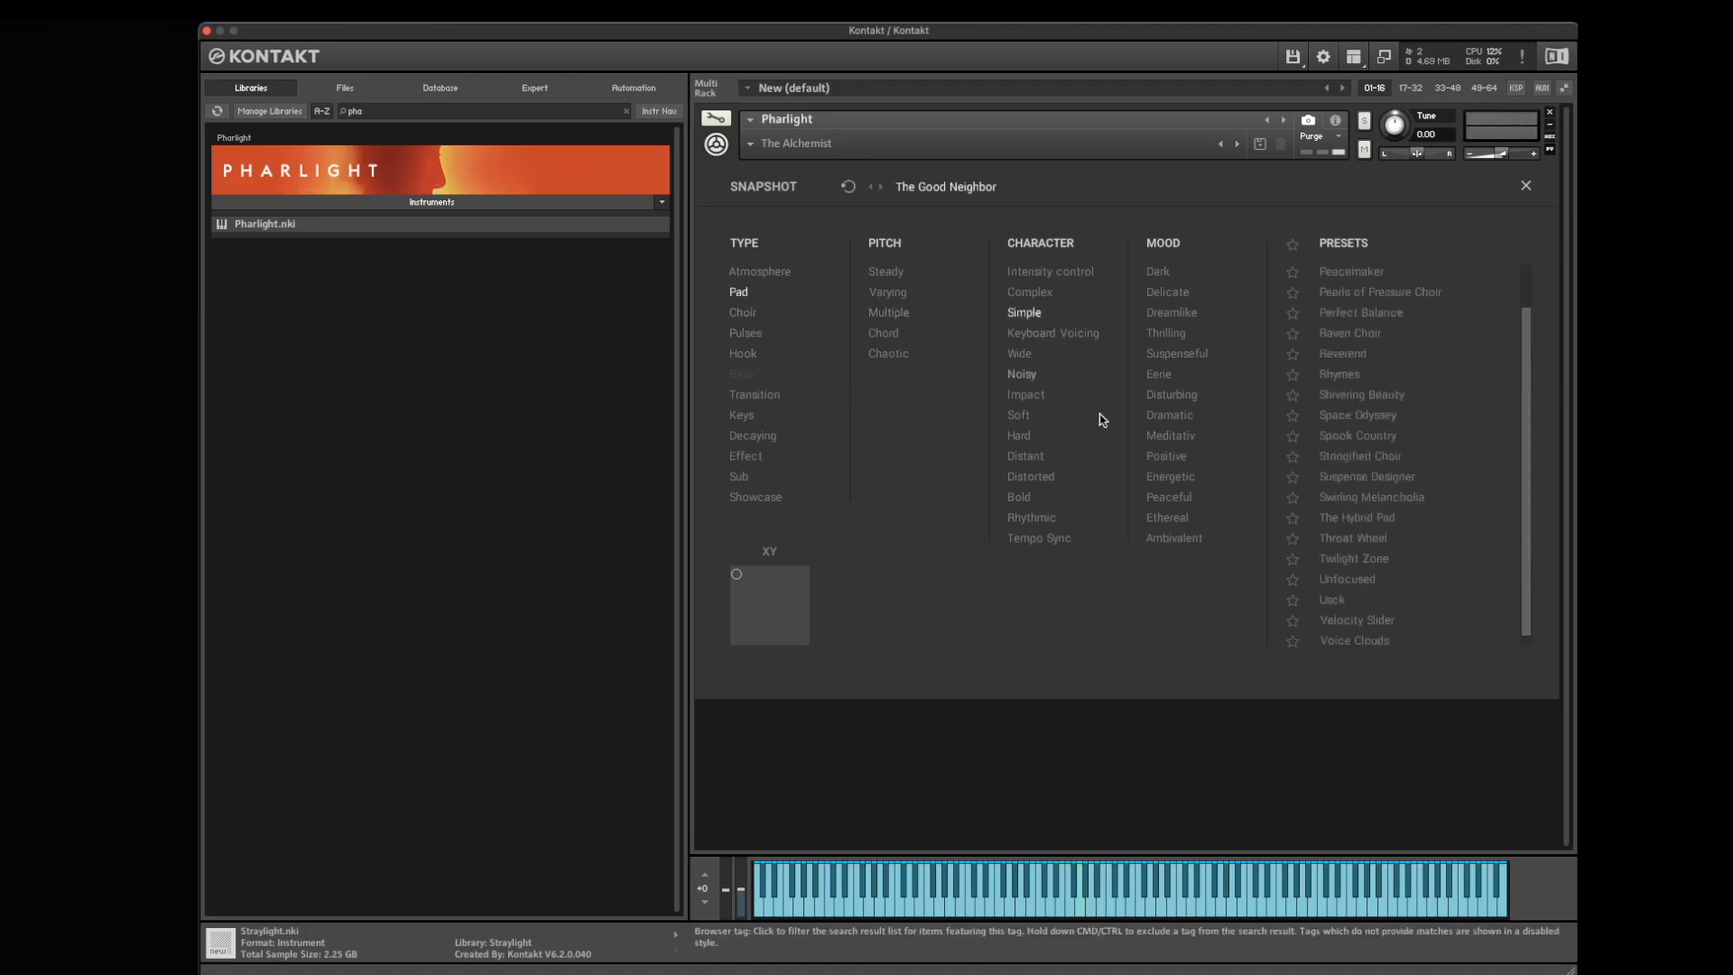
left_click(1178, 417)
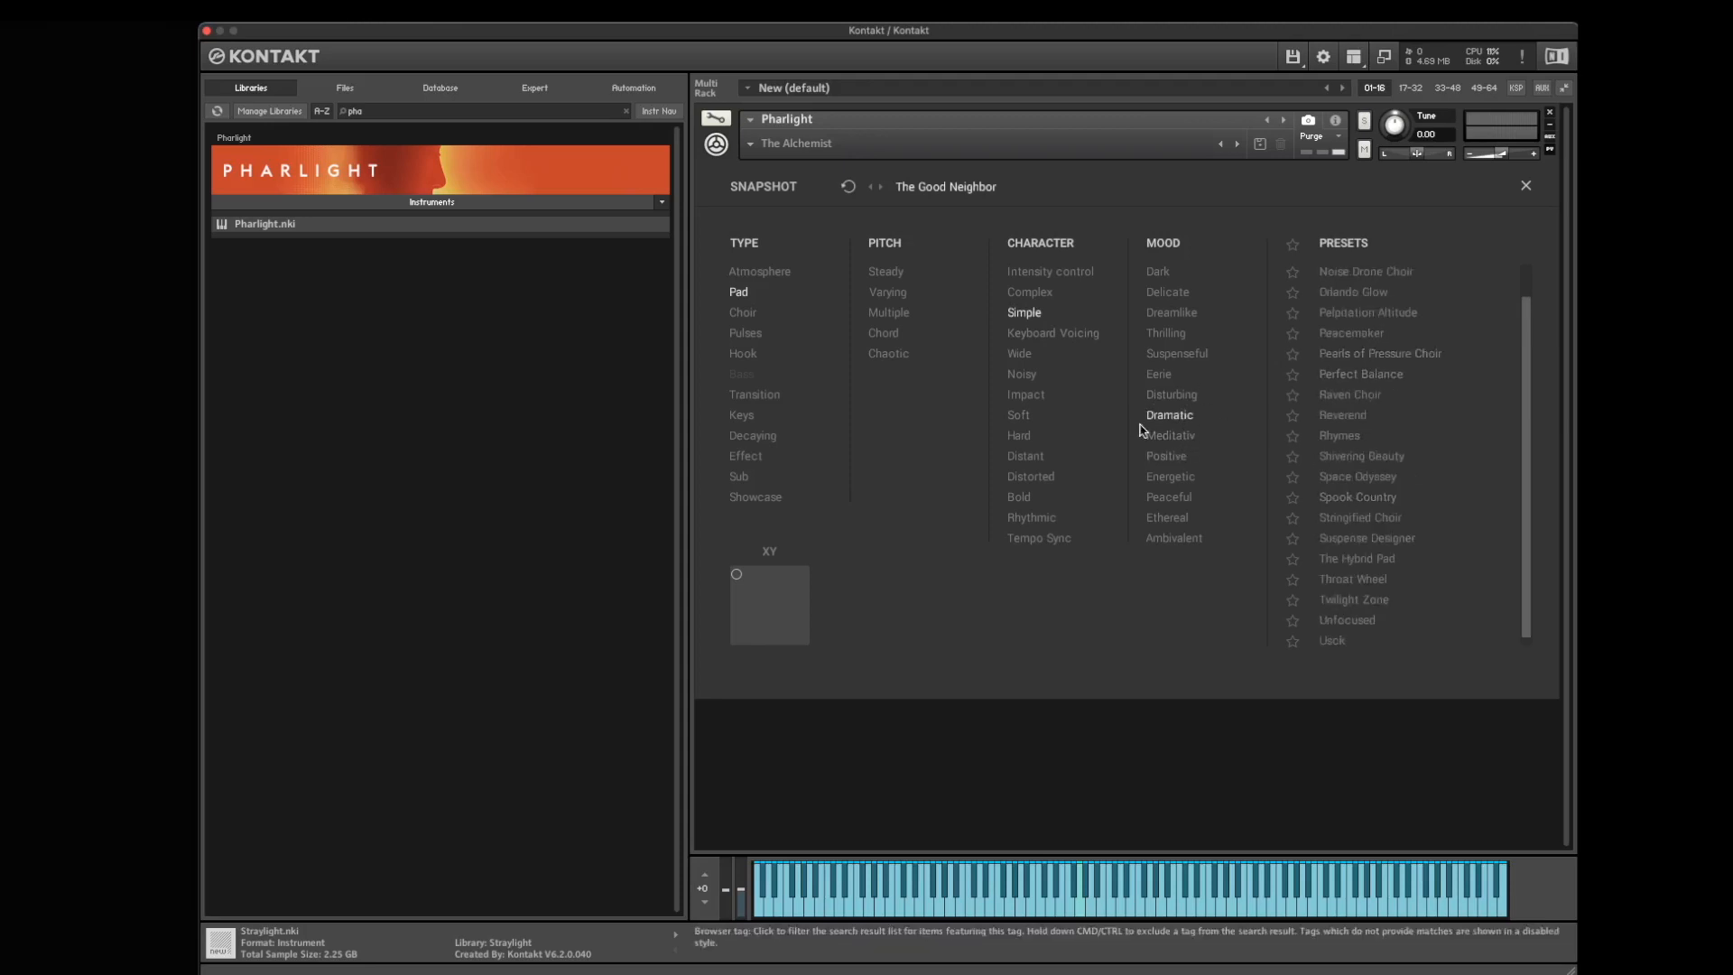
left_click(1029, 395)
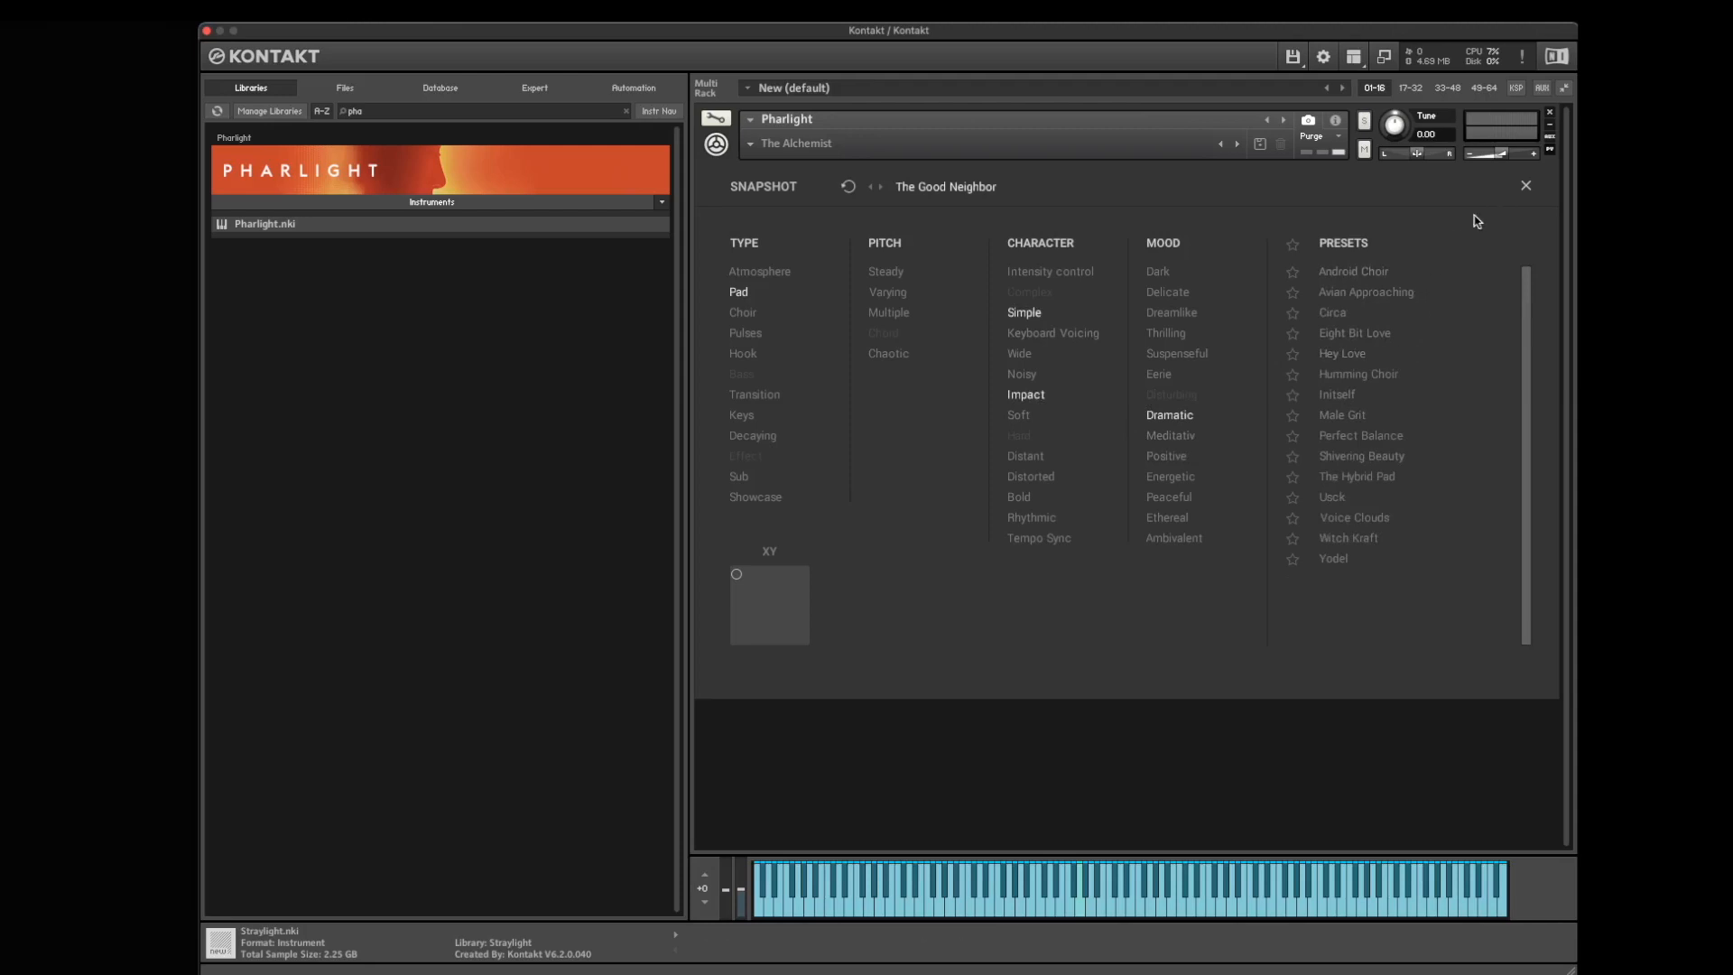
left_click(1526, 188)
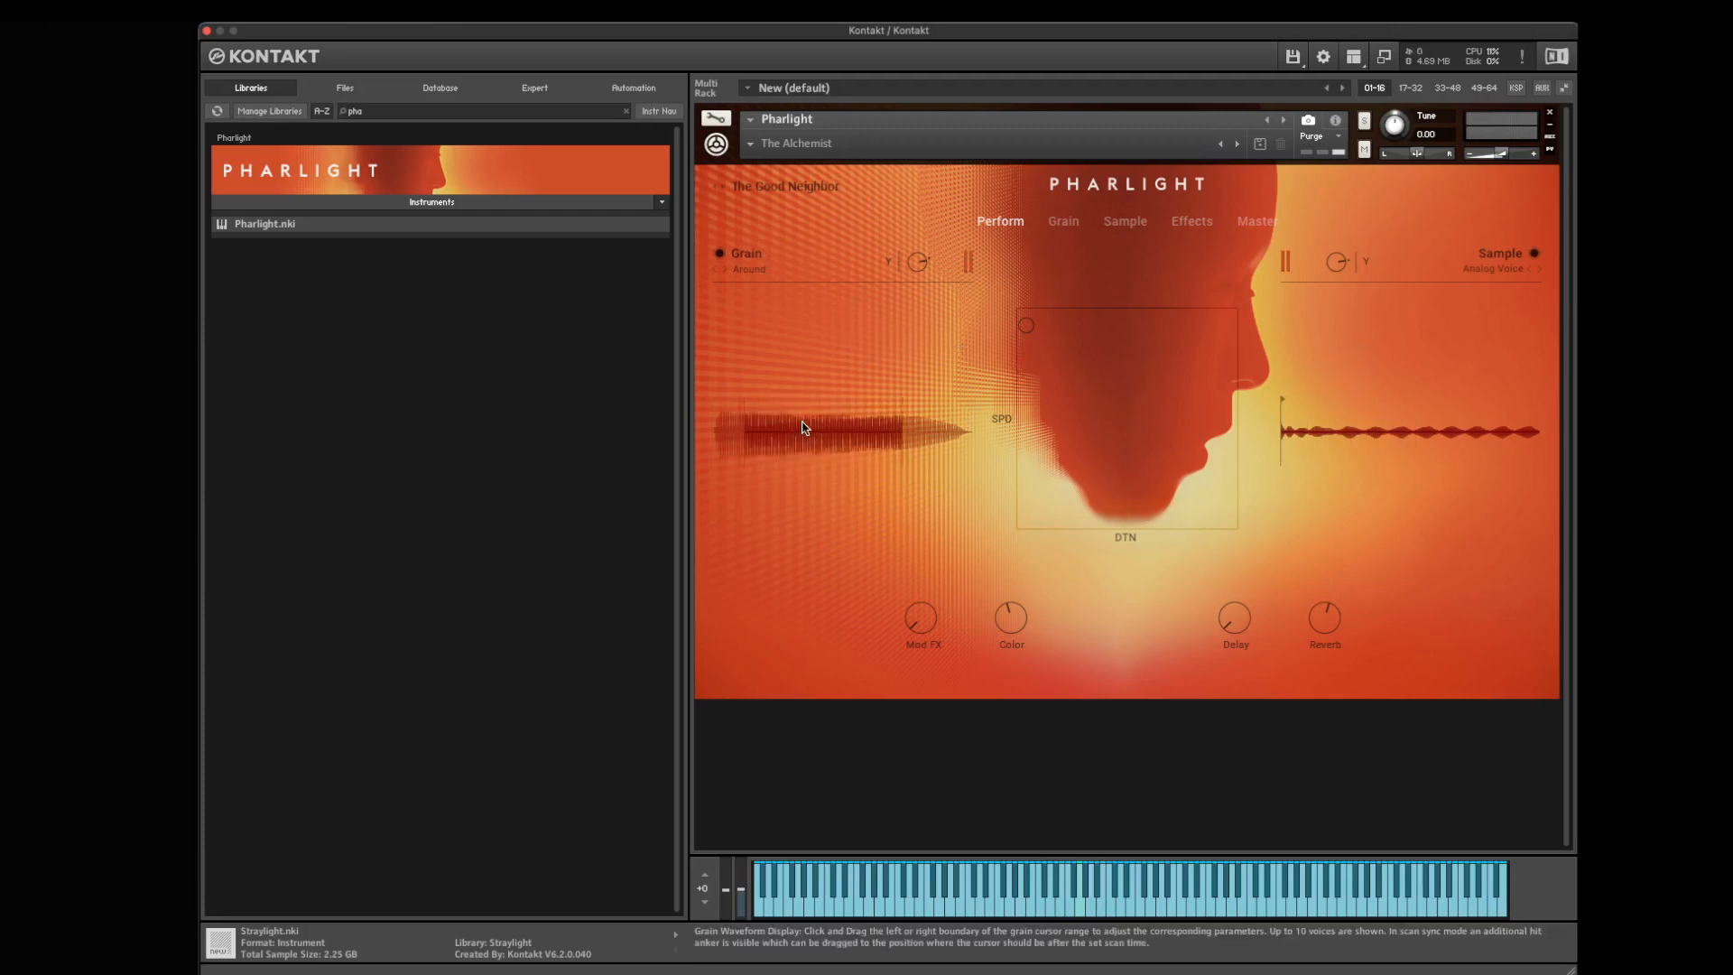
- Toggle the Sample and Grain layers to hear each alone, and try the Sample layer's volume control
left_click(1534, 253)
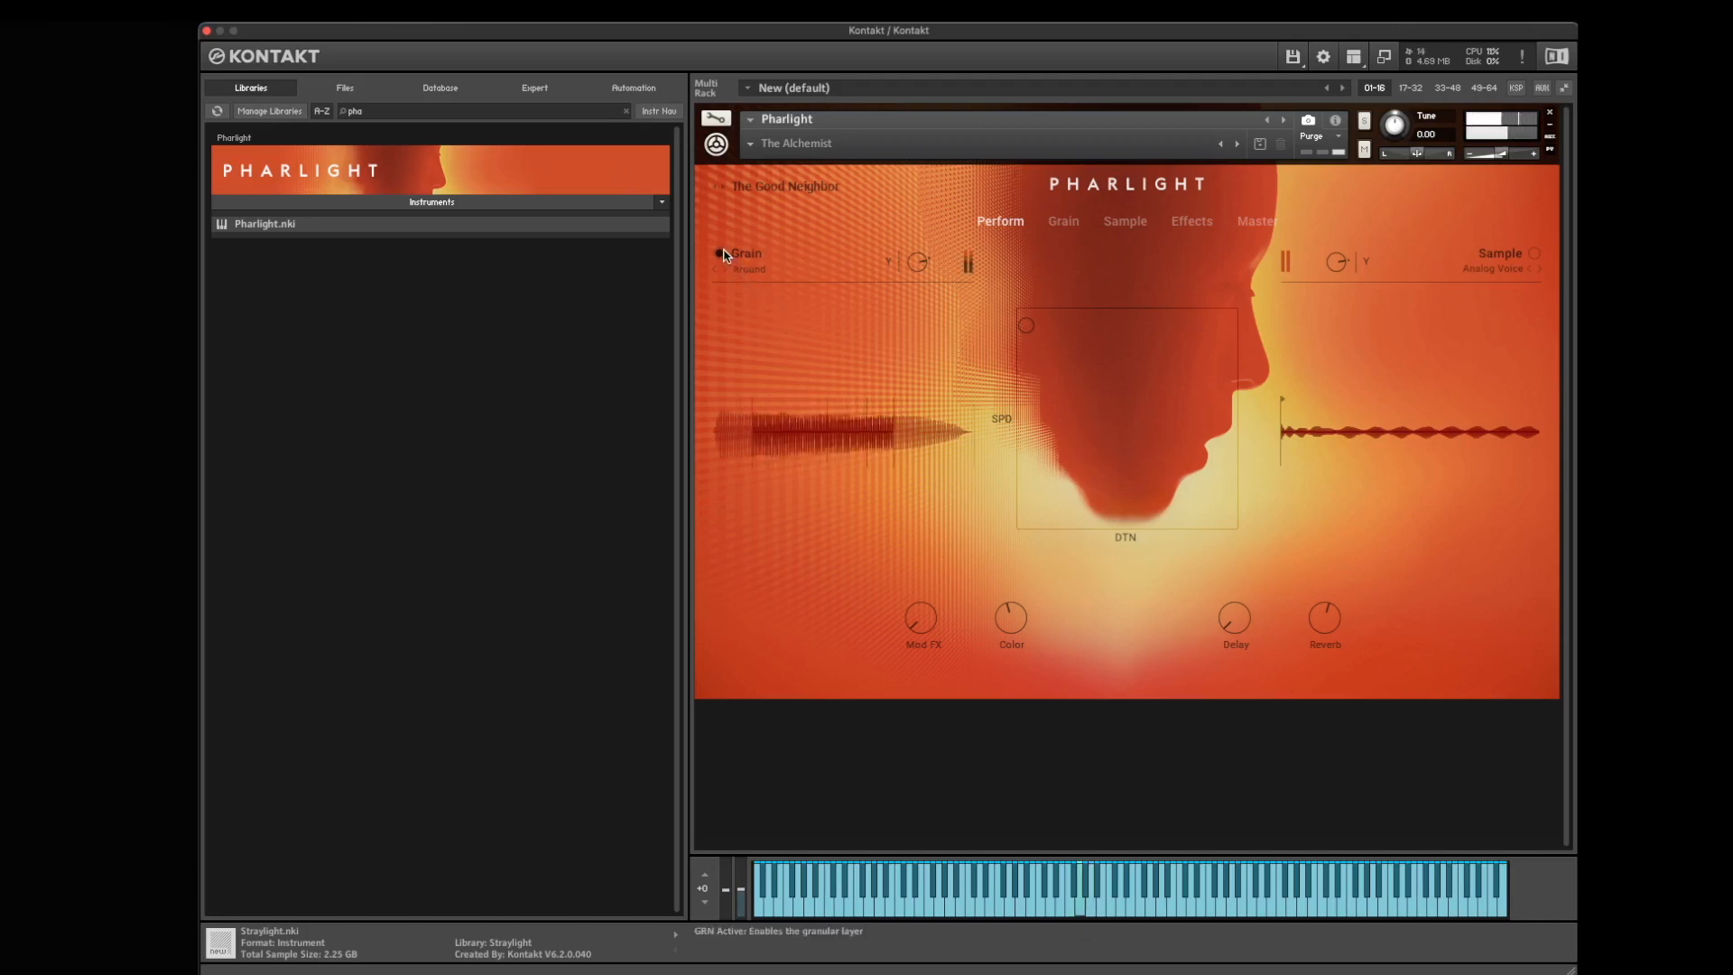
left_click(1531, 256)
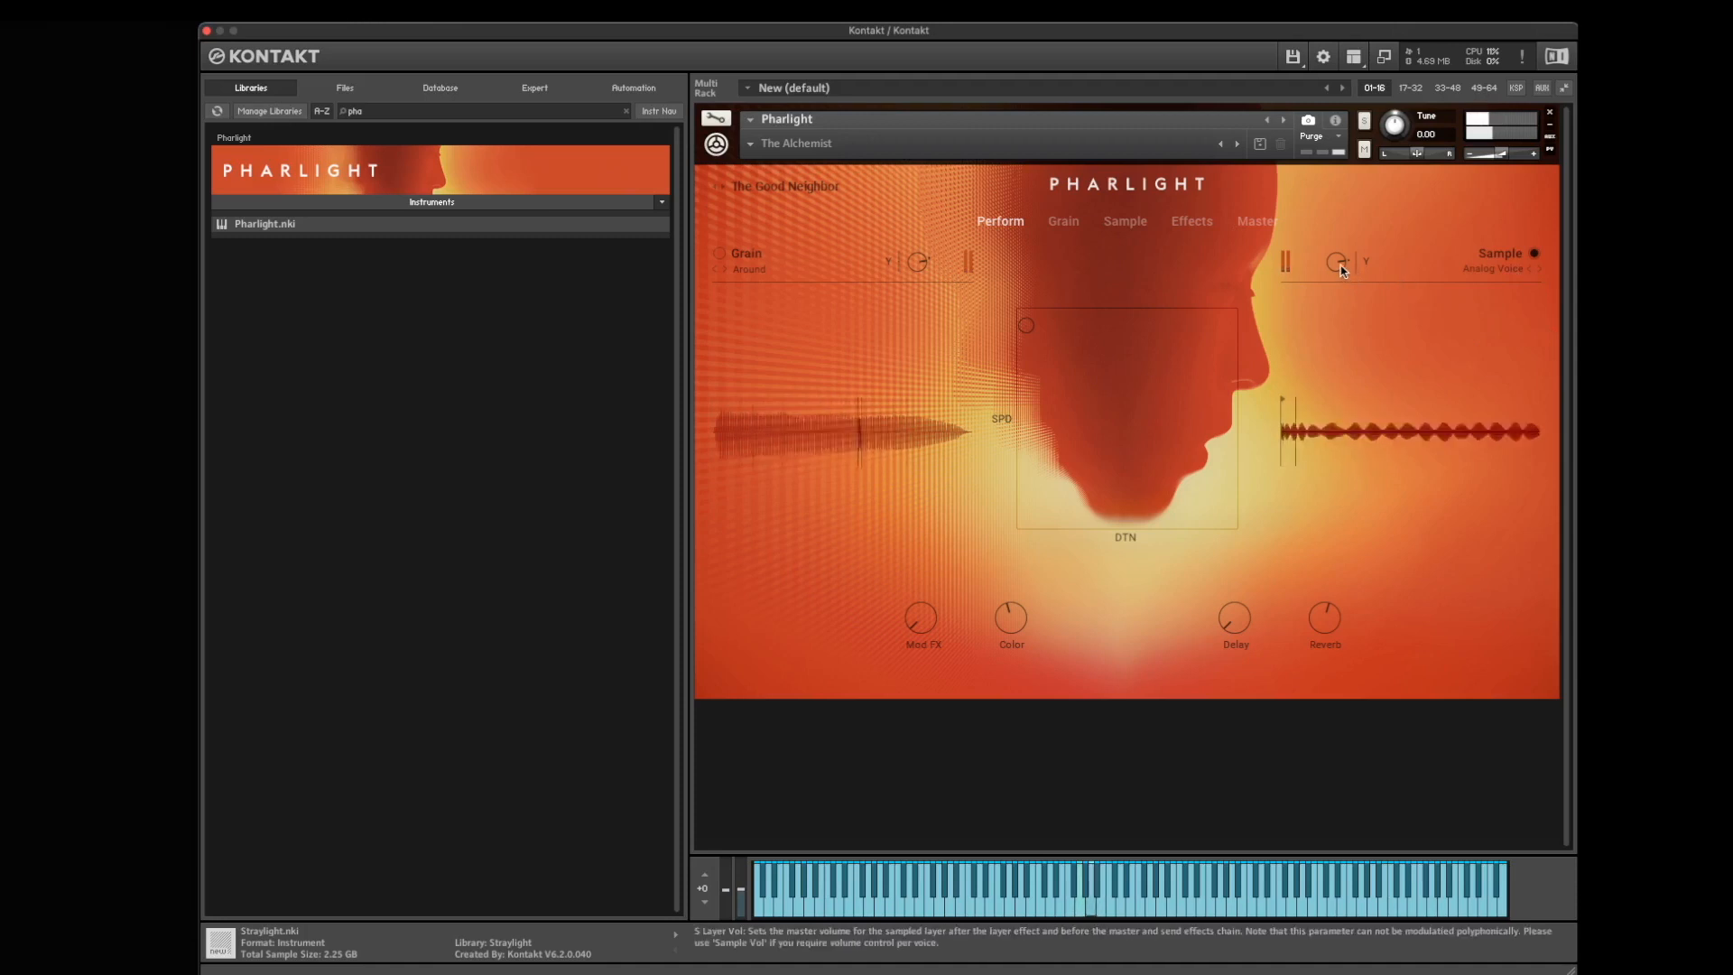
mouse_move(1340, 267)
left_mouse_down()
mouse_move(1352, 431)
mouse_move(1311, 203)
mouse_move(1317, 279)
left_mouse_up()
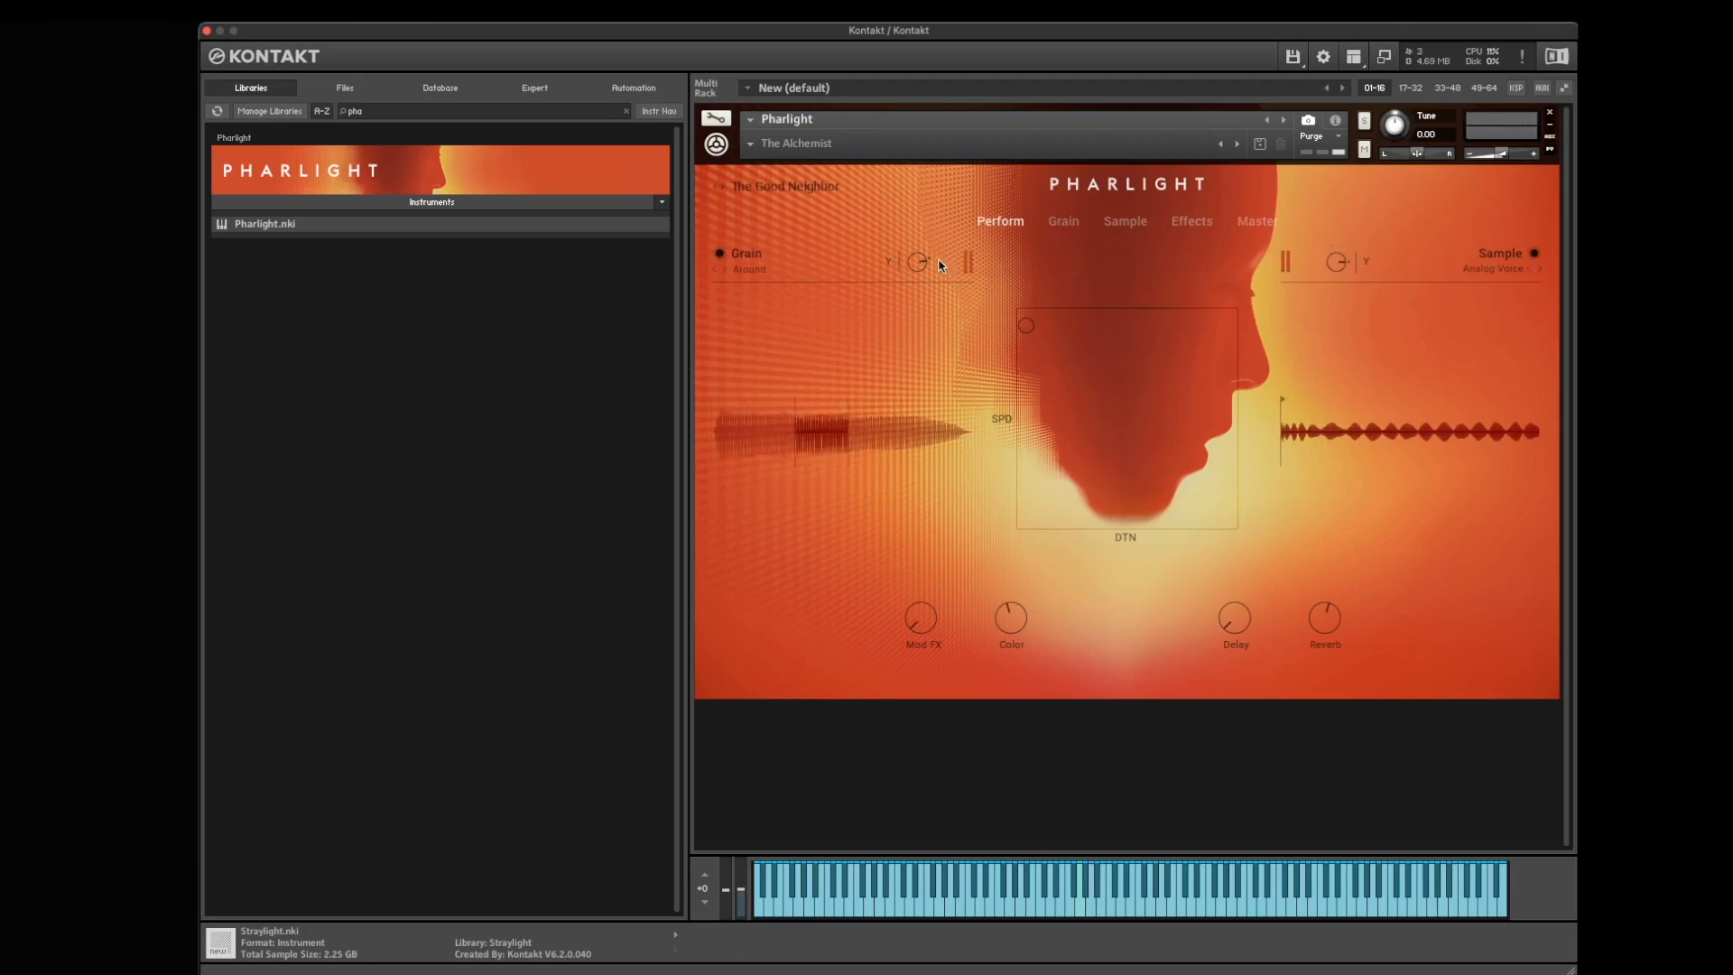
- Audition the sample sources Artificial Oh, Bass Dive, Cold Blue Flame, Digital Voice and Eeeh, and choose Hey for the Sample layer
left_click(1489, 271)
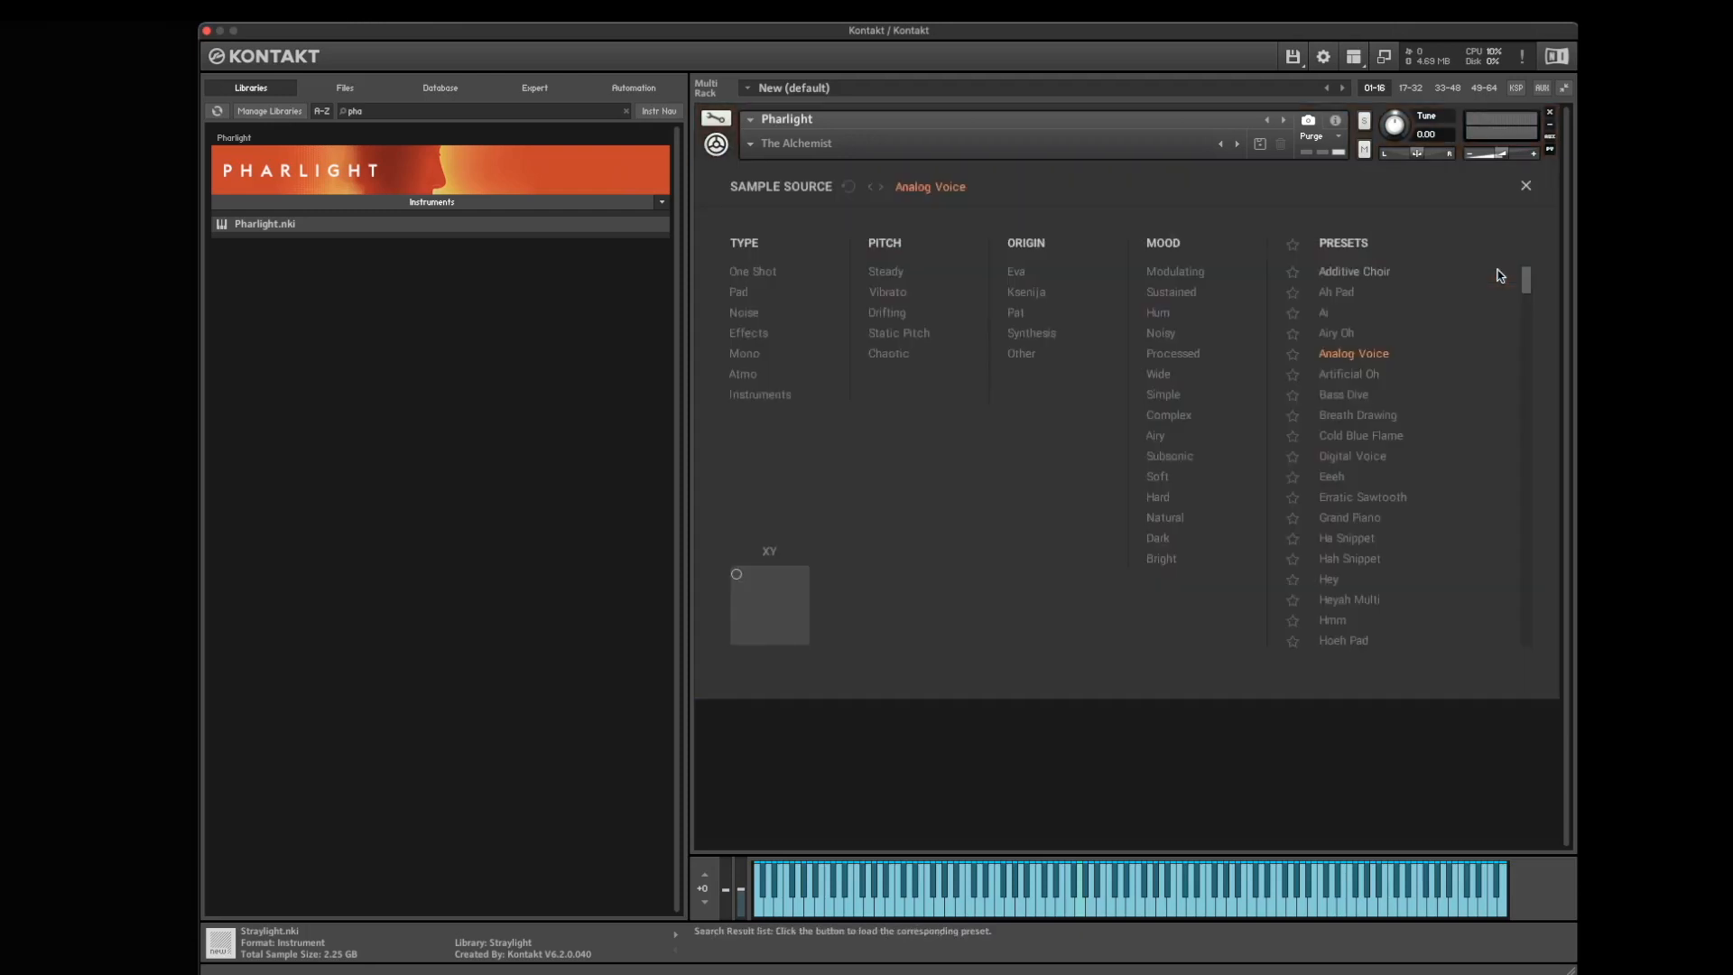
left_click(1364, 375)
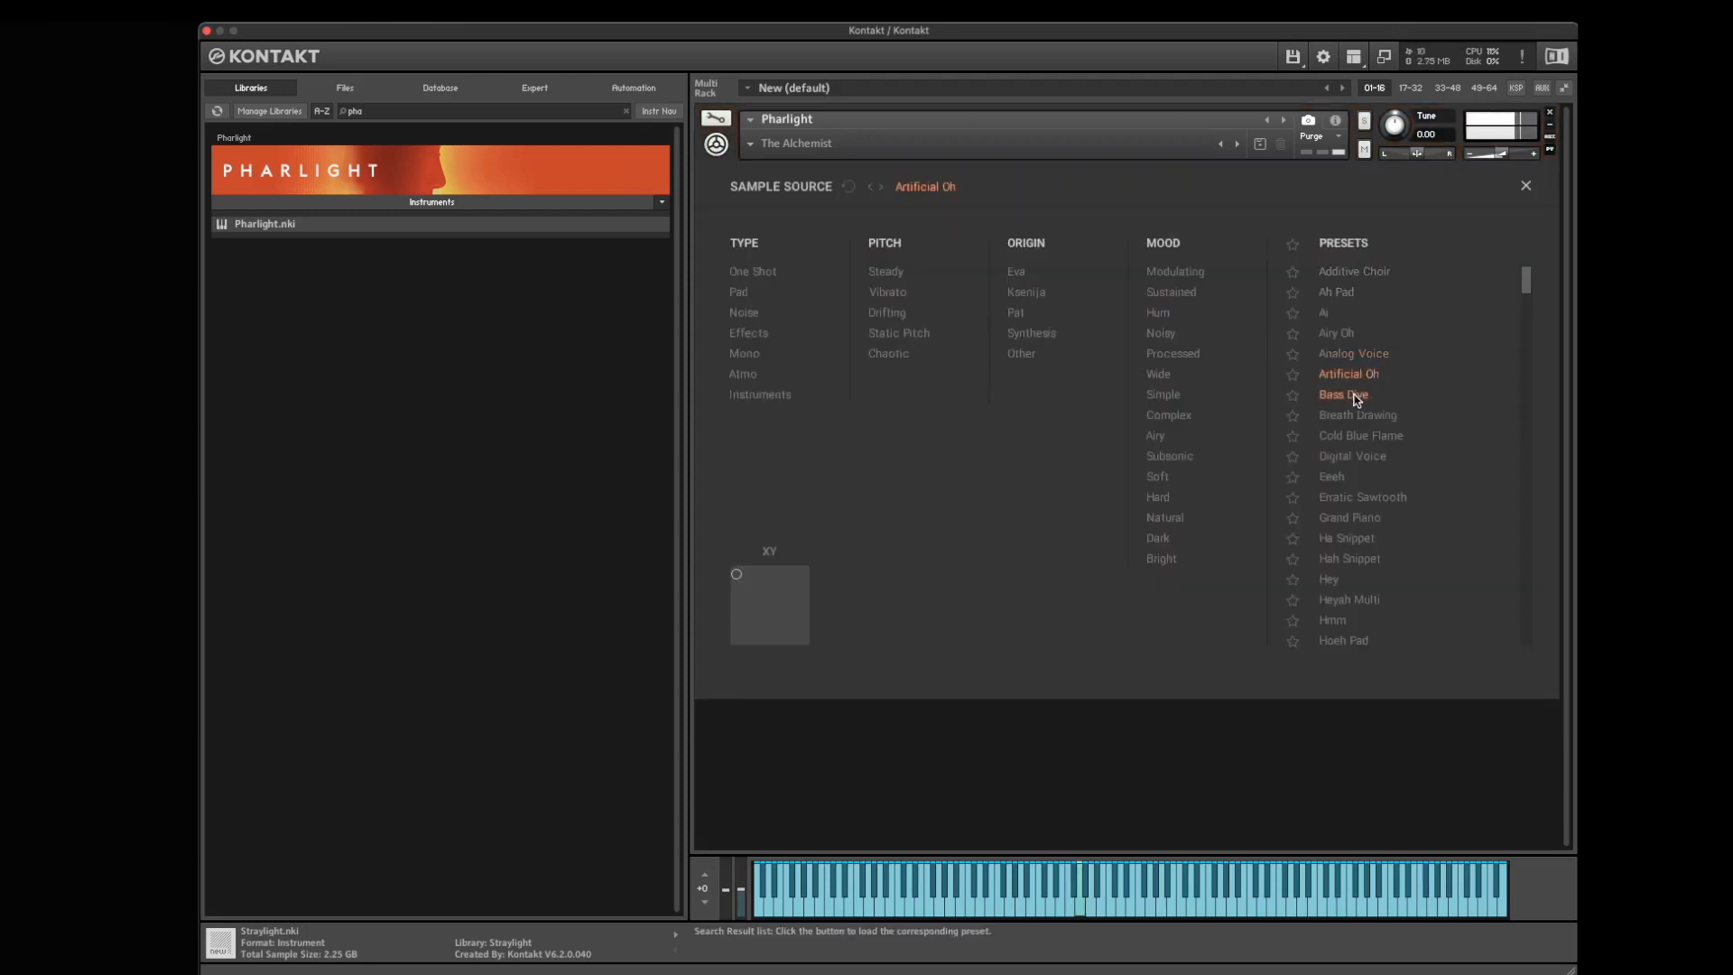
left_click(1357, 398)
left_click(1360, 439)
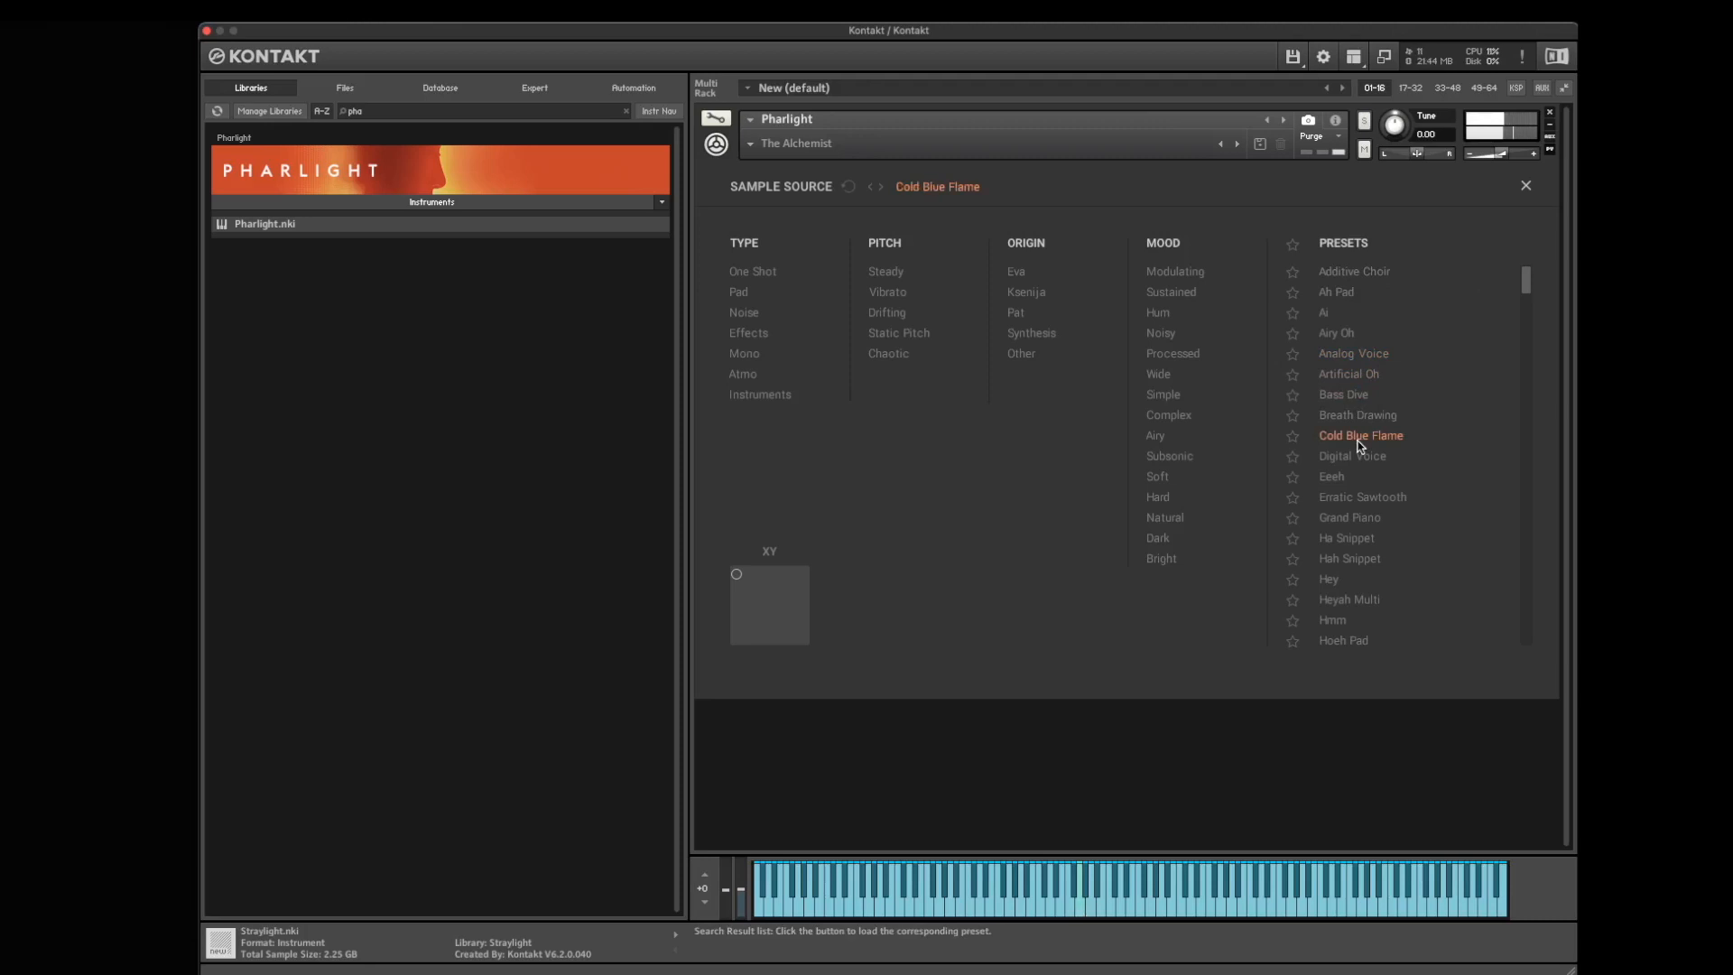
left_click(1385, 462)
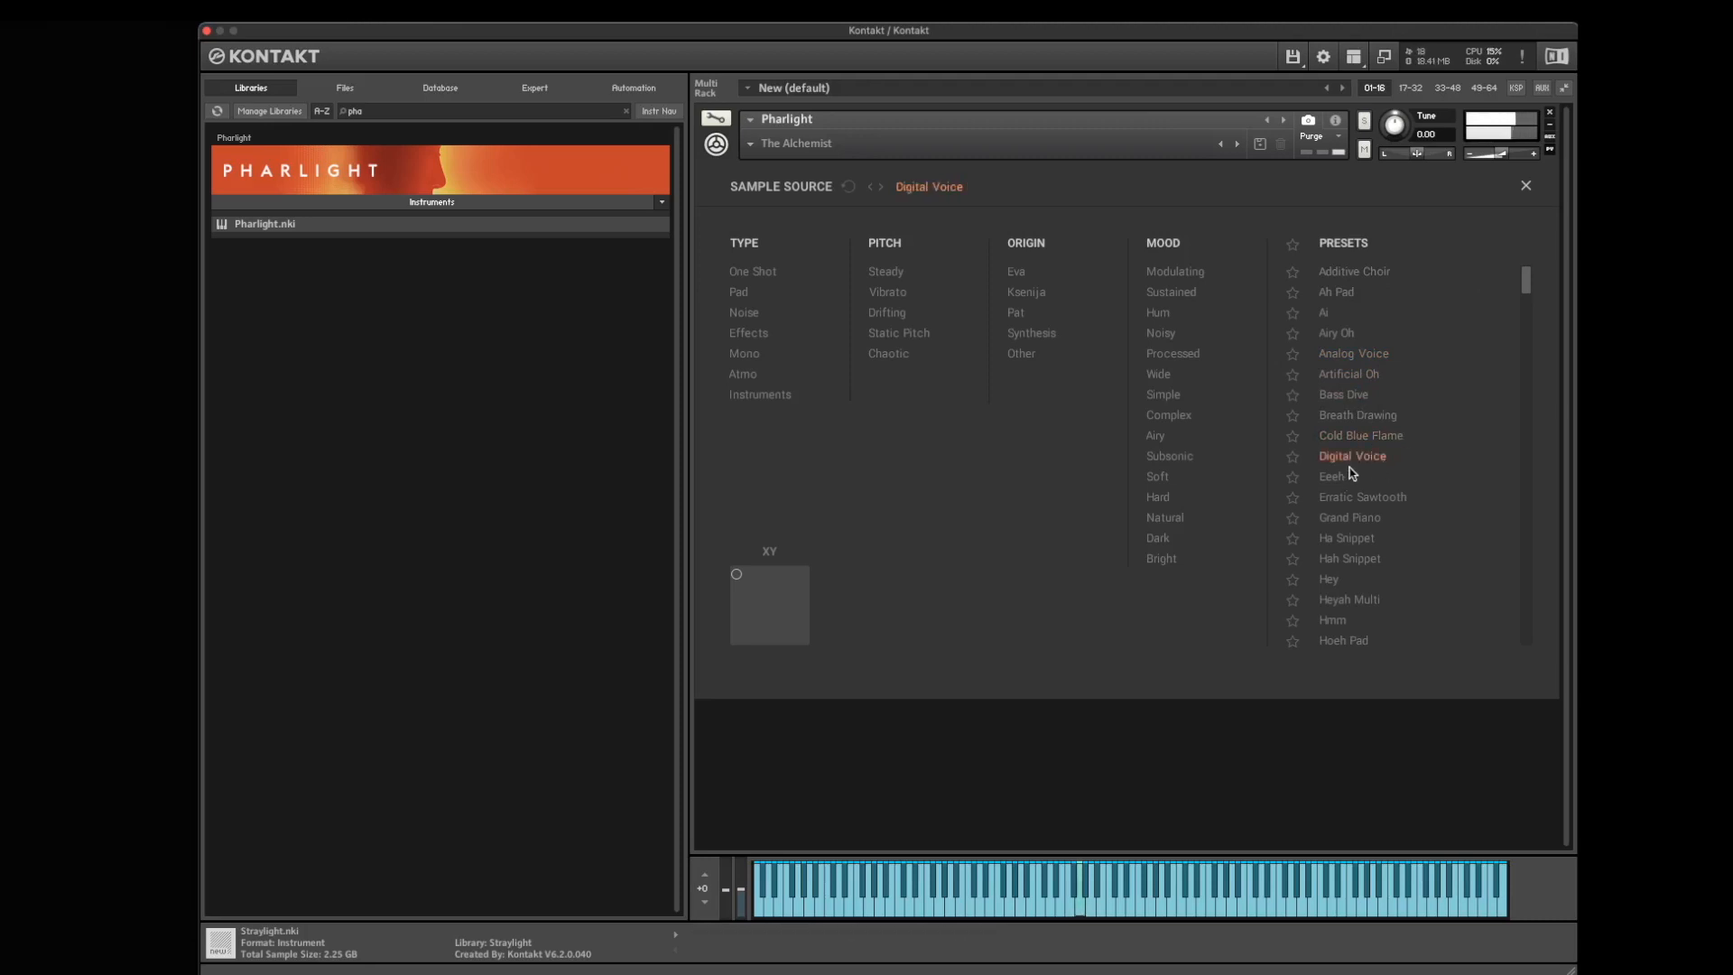
left_click(1348, 477)
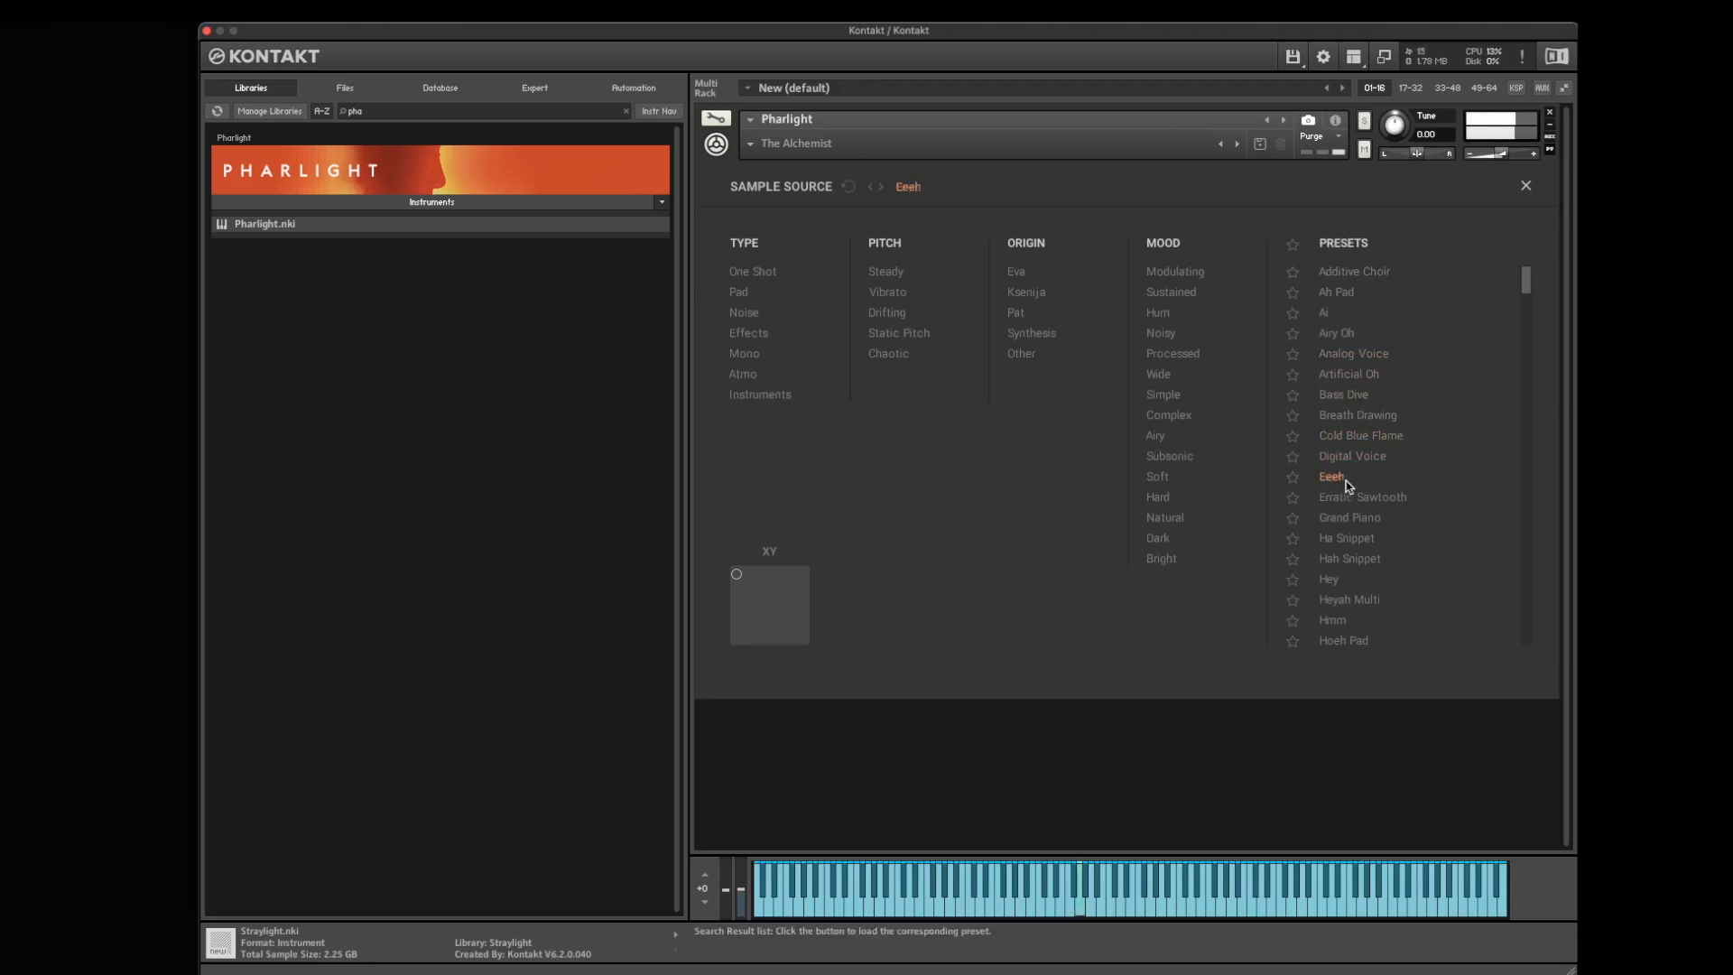
left_click(1330, 580)
left_click(1329, 577)
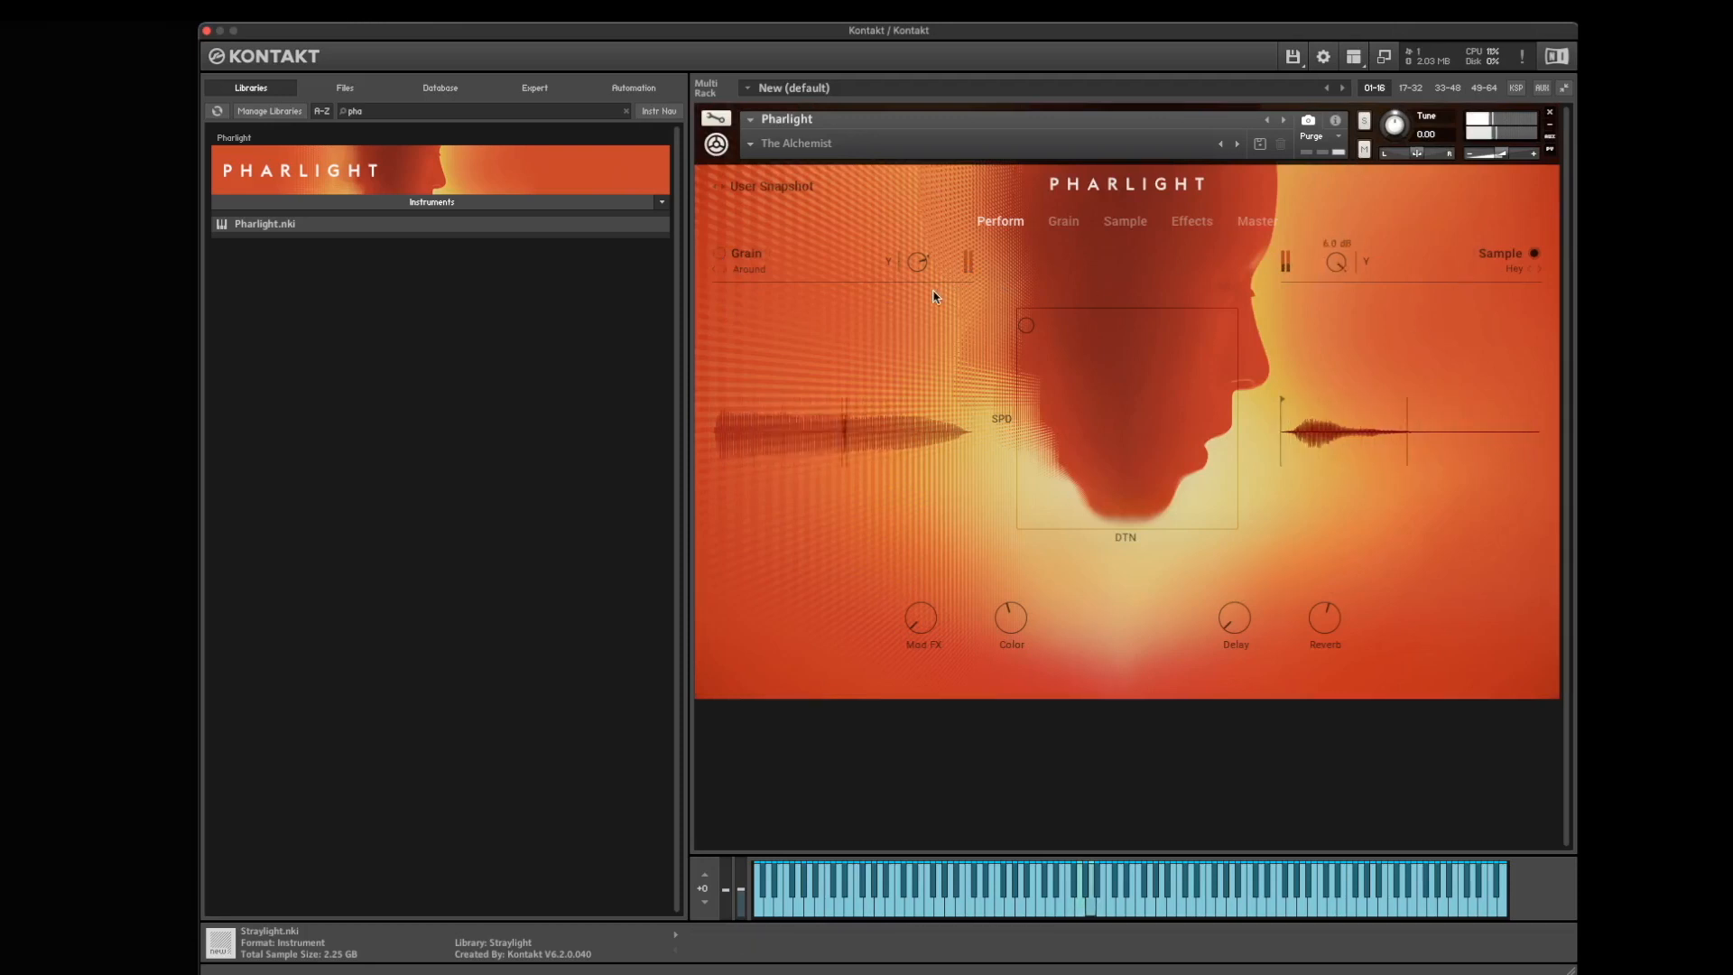
- Enable the Grain layer, raise the Mod FX macro slightly, and lower the Color and Reverb macros
left_click(719, 254)
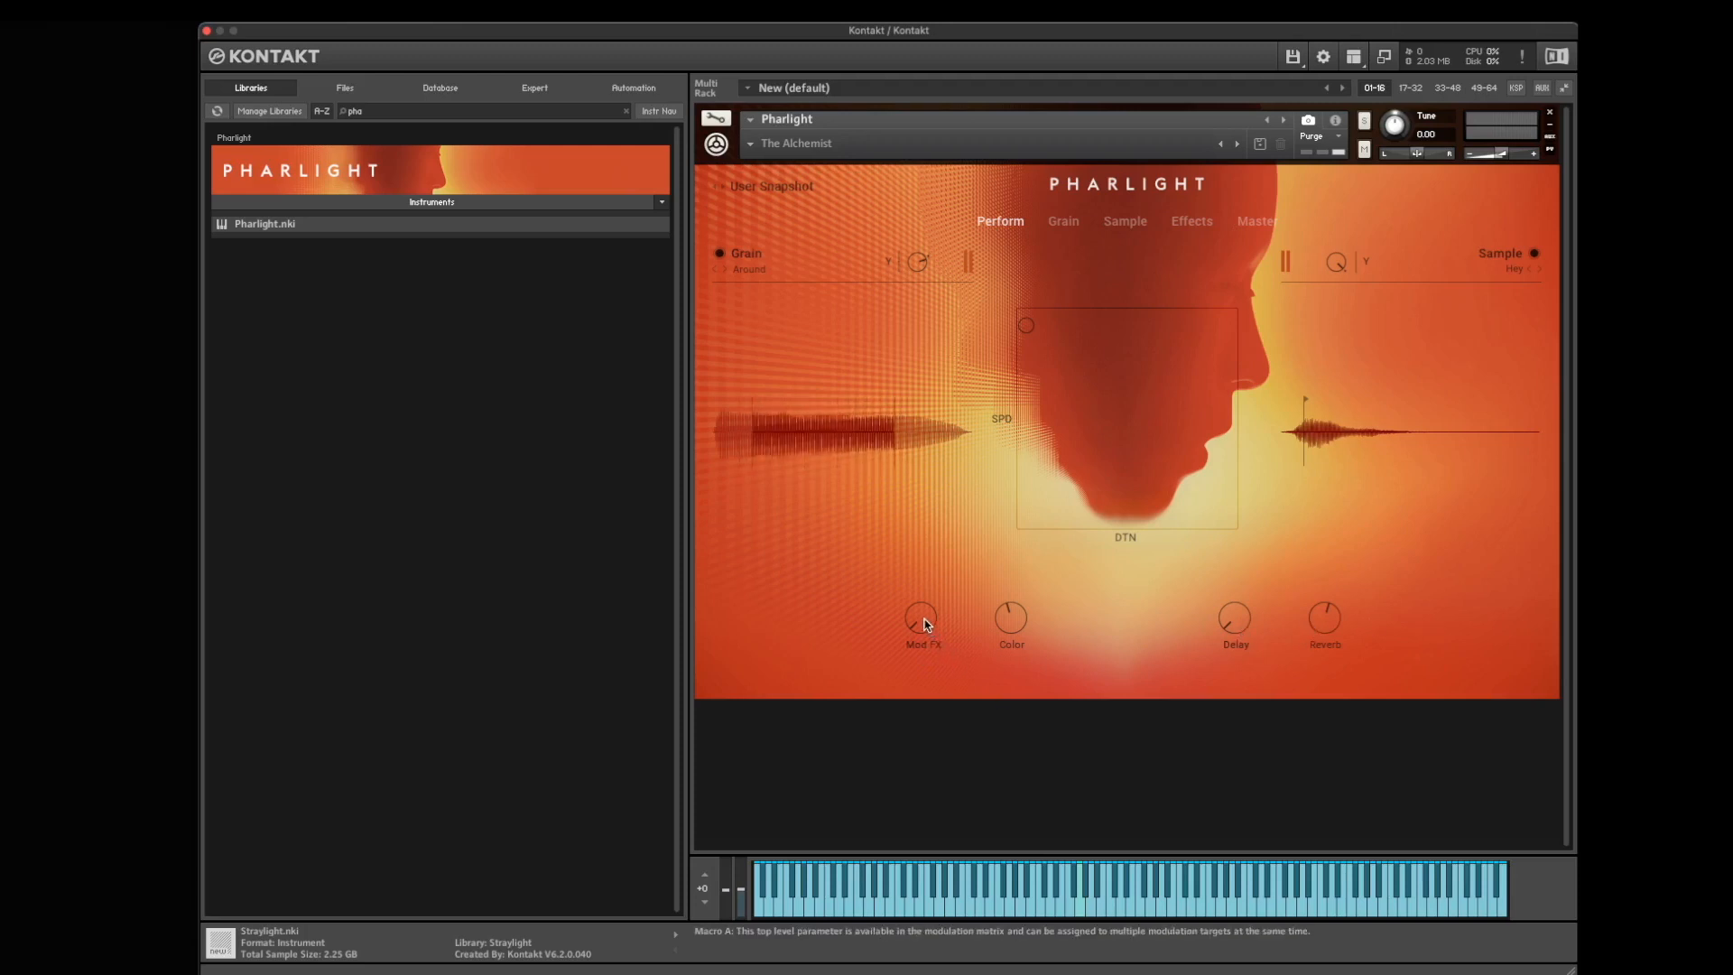
left_click_drag(924, 619, 912, 478)
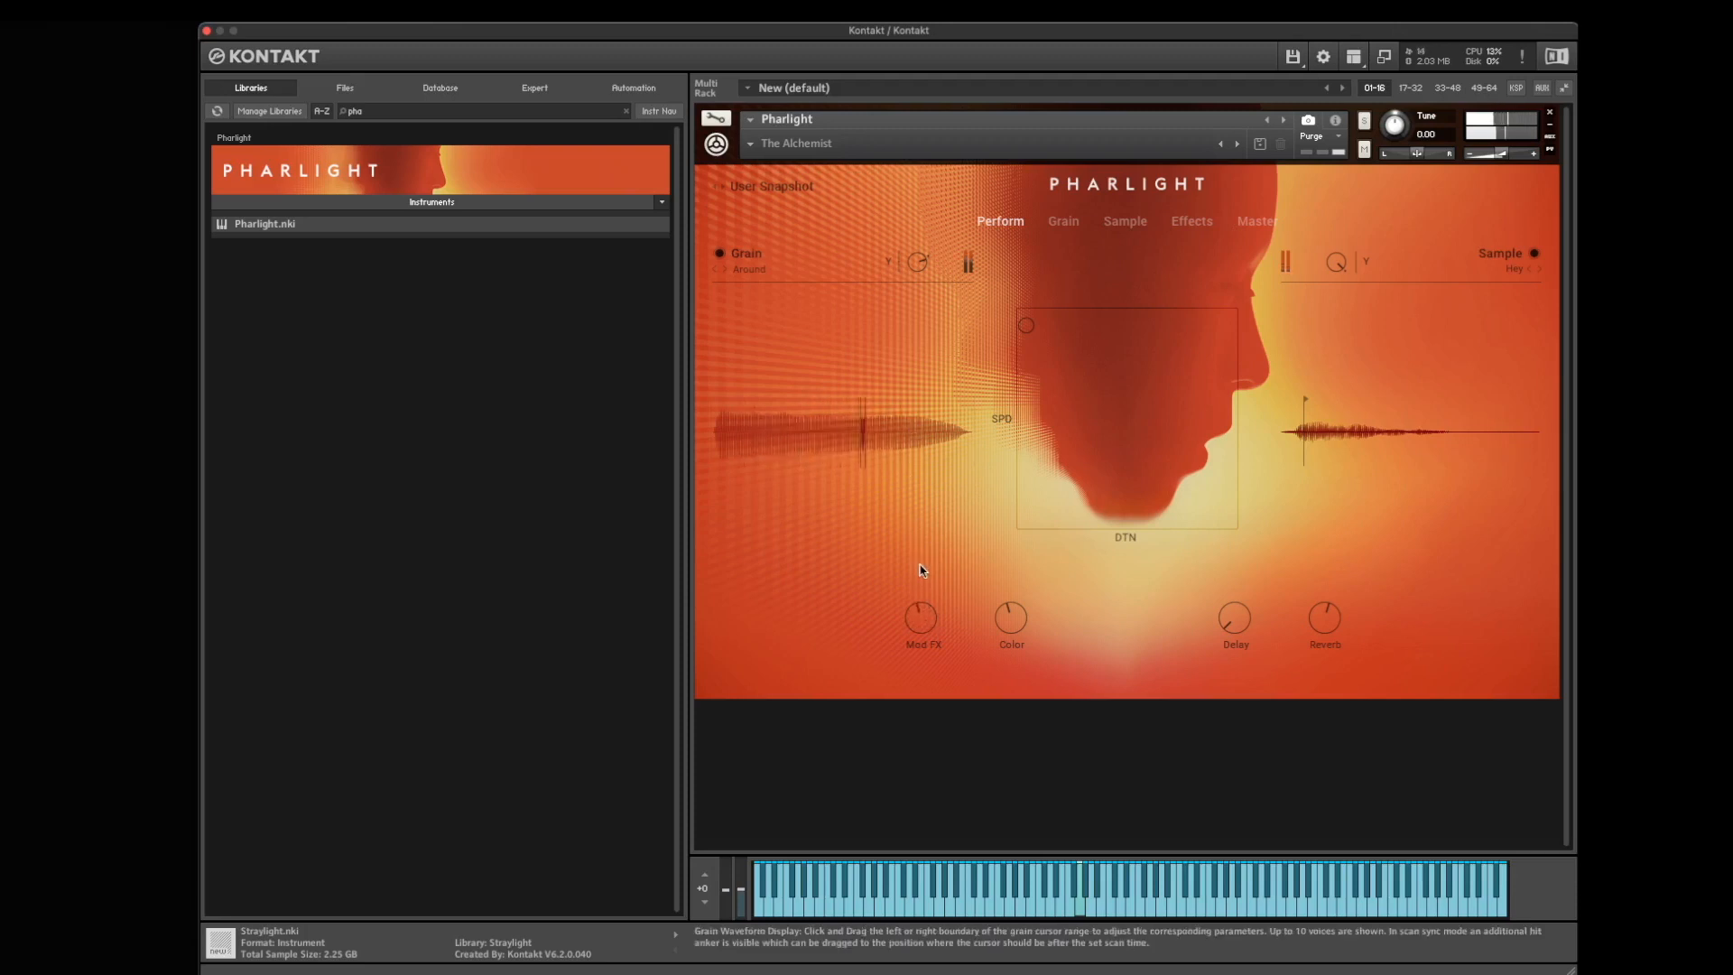
left_click_drag(919, 565, 1020, 635)
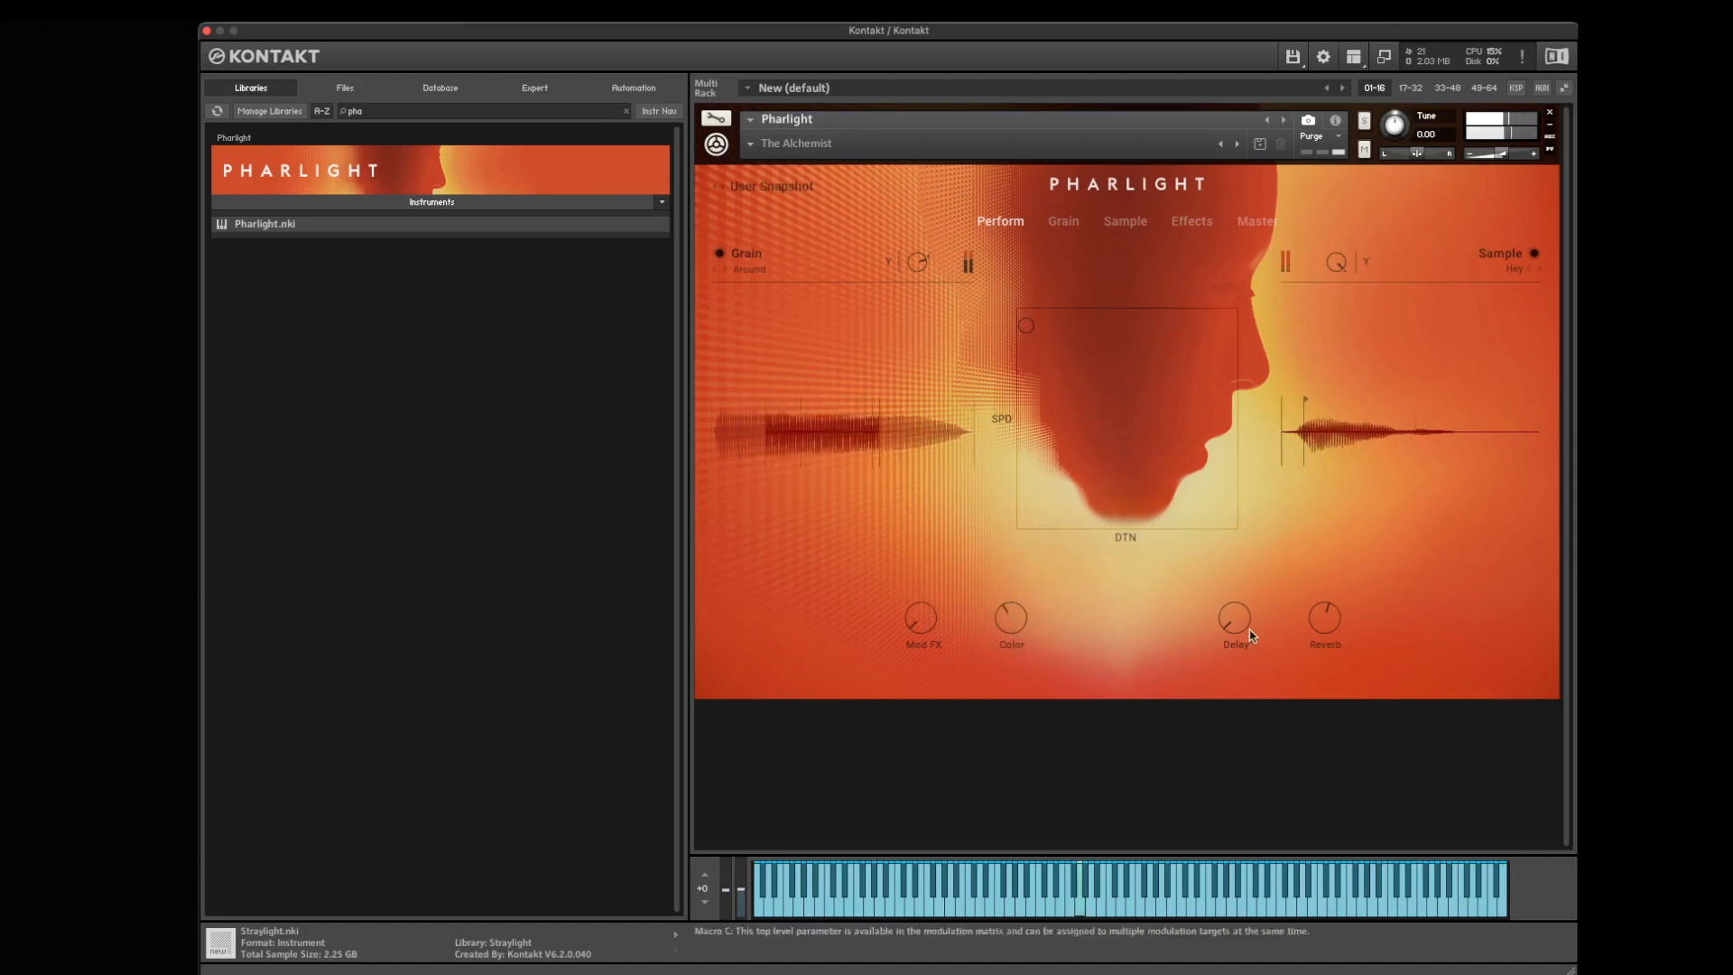
left_click_drag(1325, 627, 1324, 672)
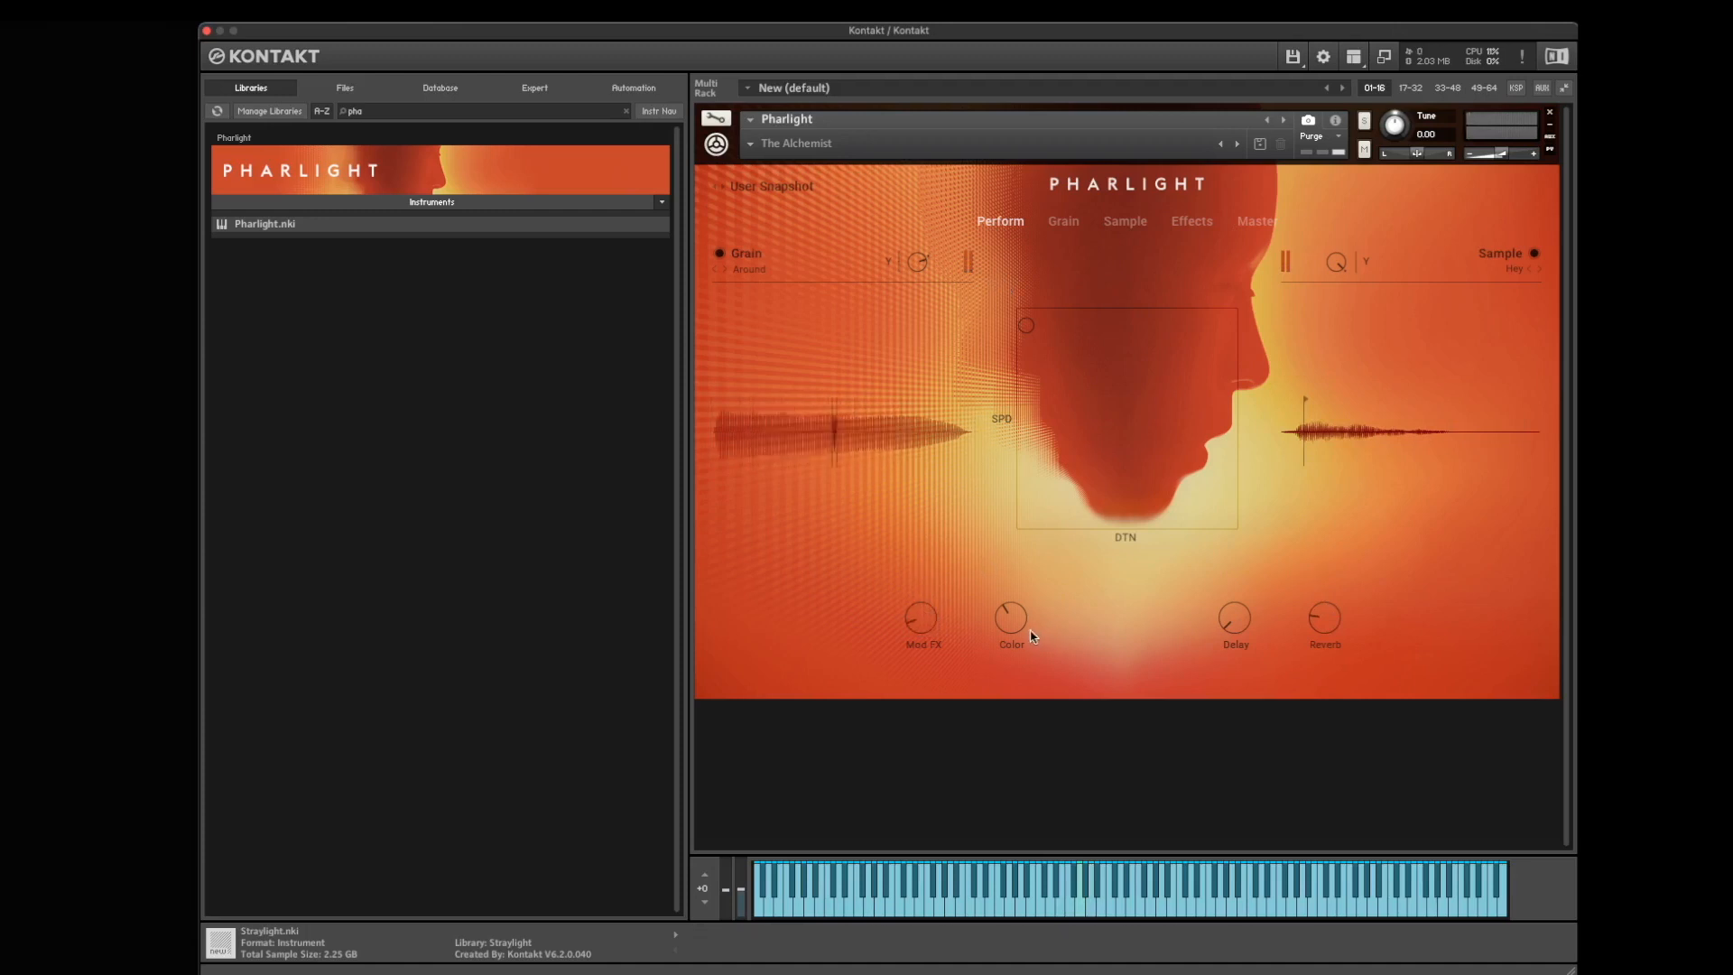
- Assign the Reverb macro to MIDI CC 1 with MIDI learn, and remove that automation again
right_click(1326, 622)
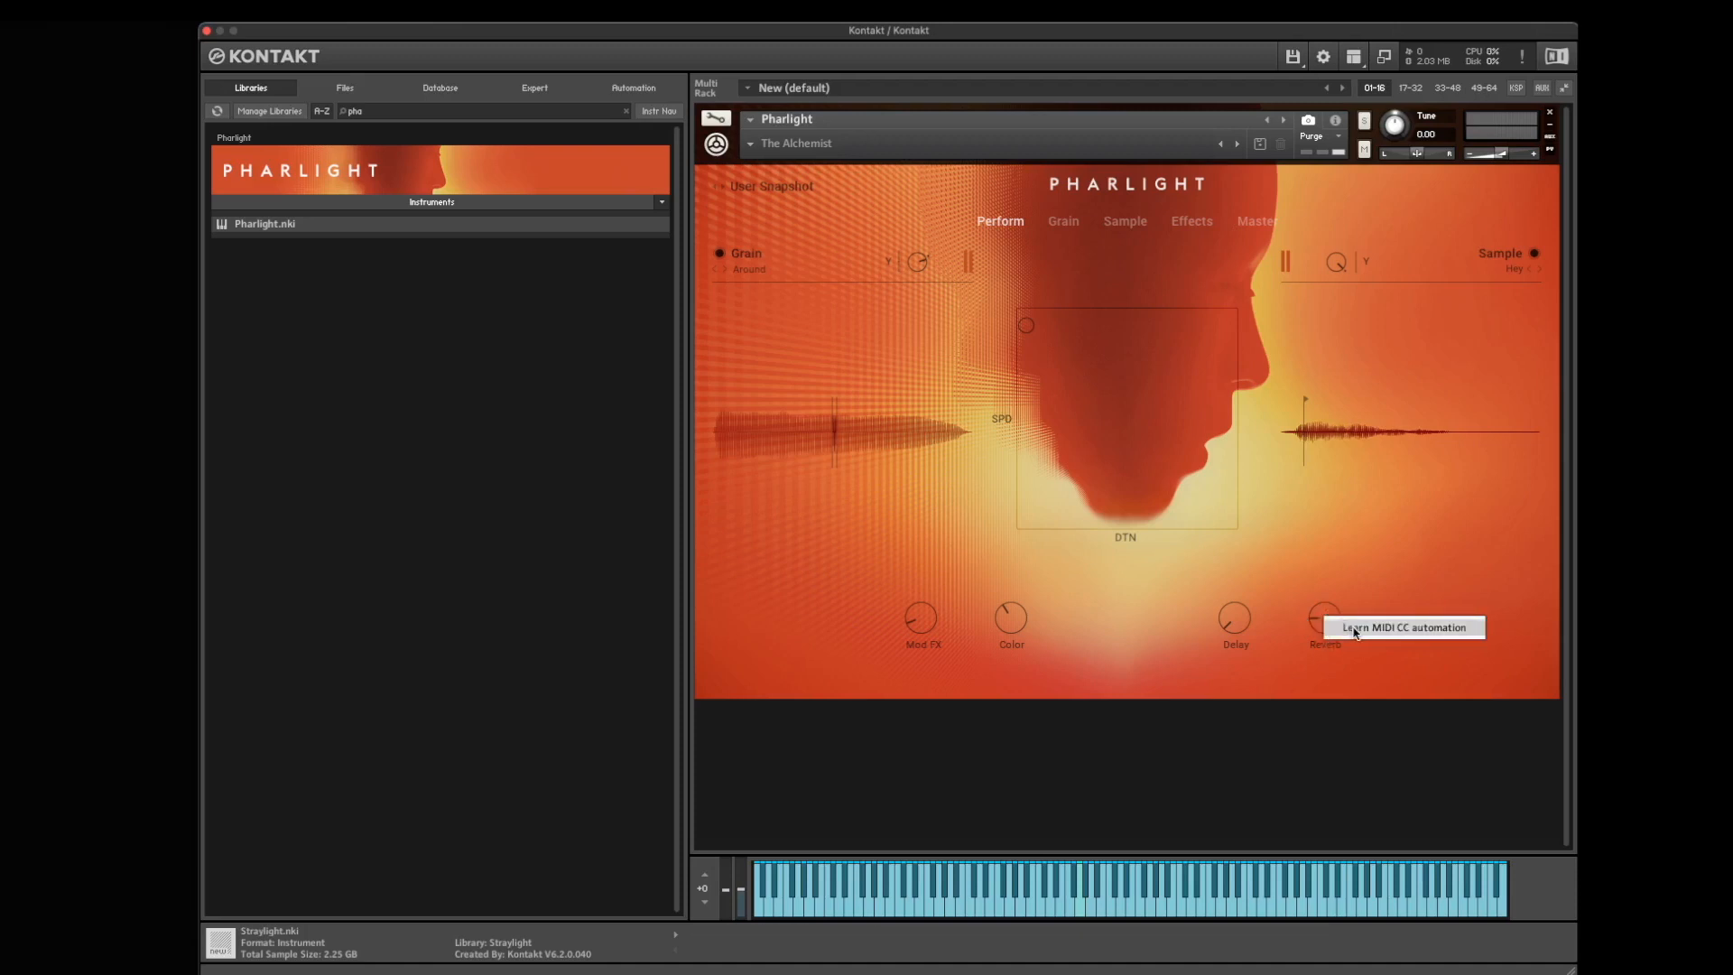
left_click(1424, 630)
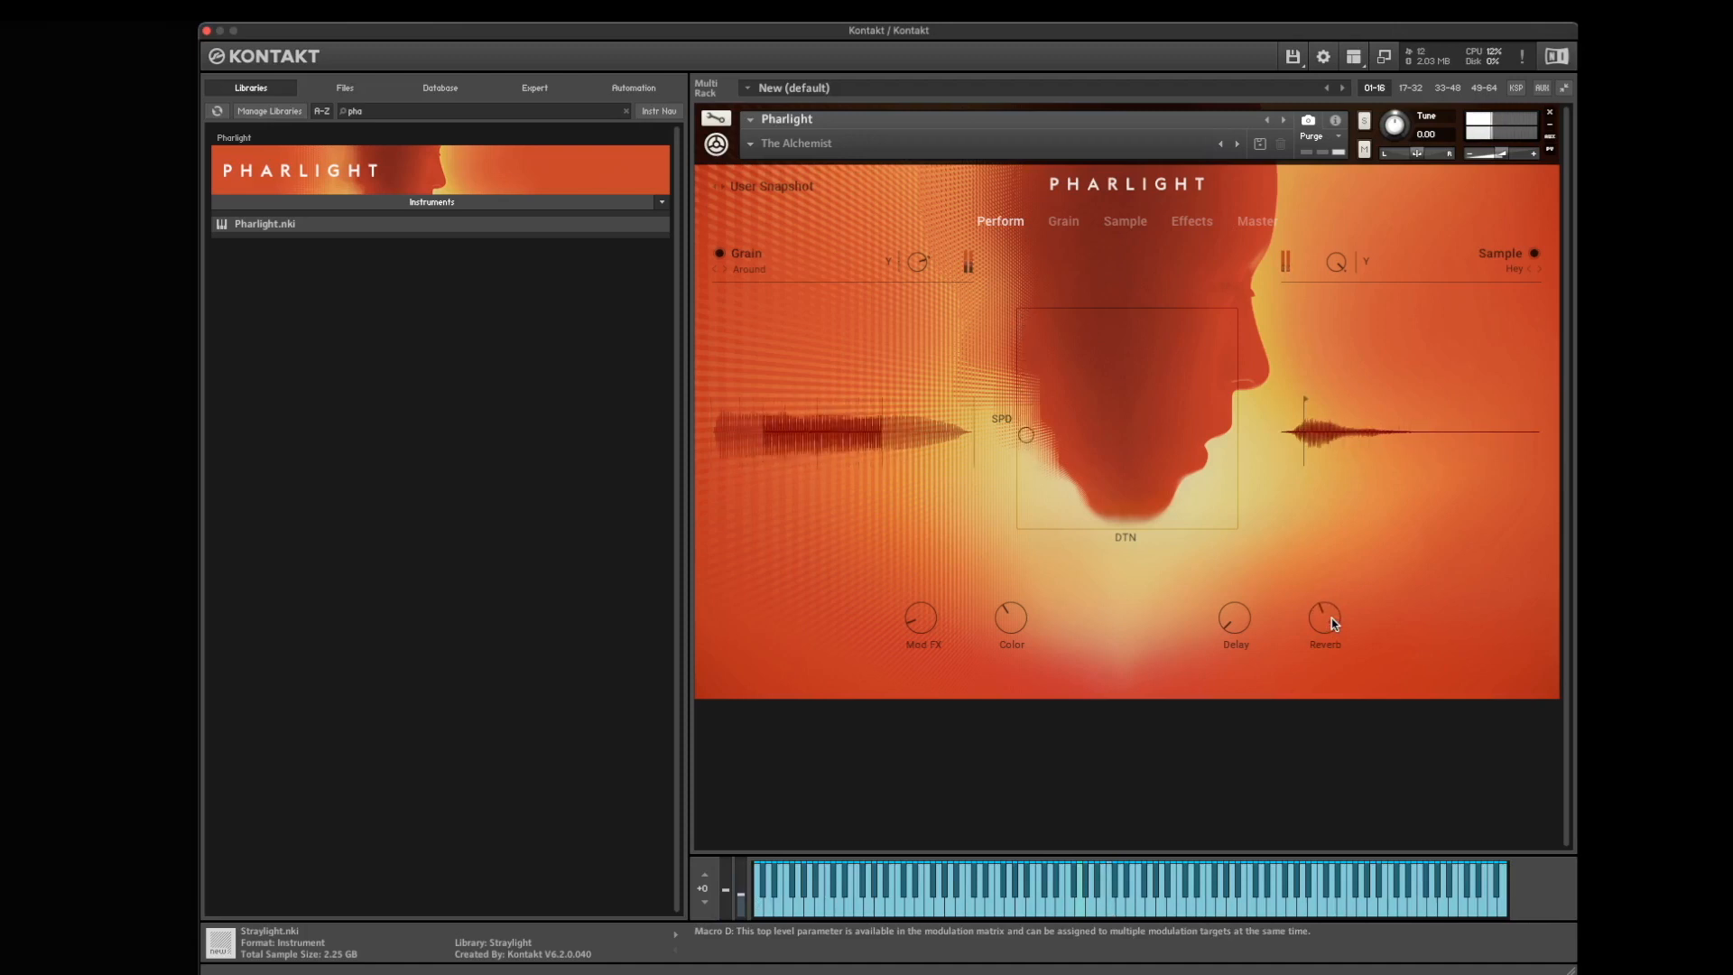
right_click(1335, 625)
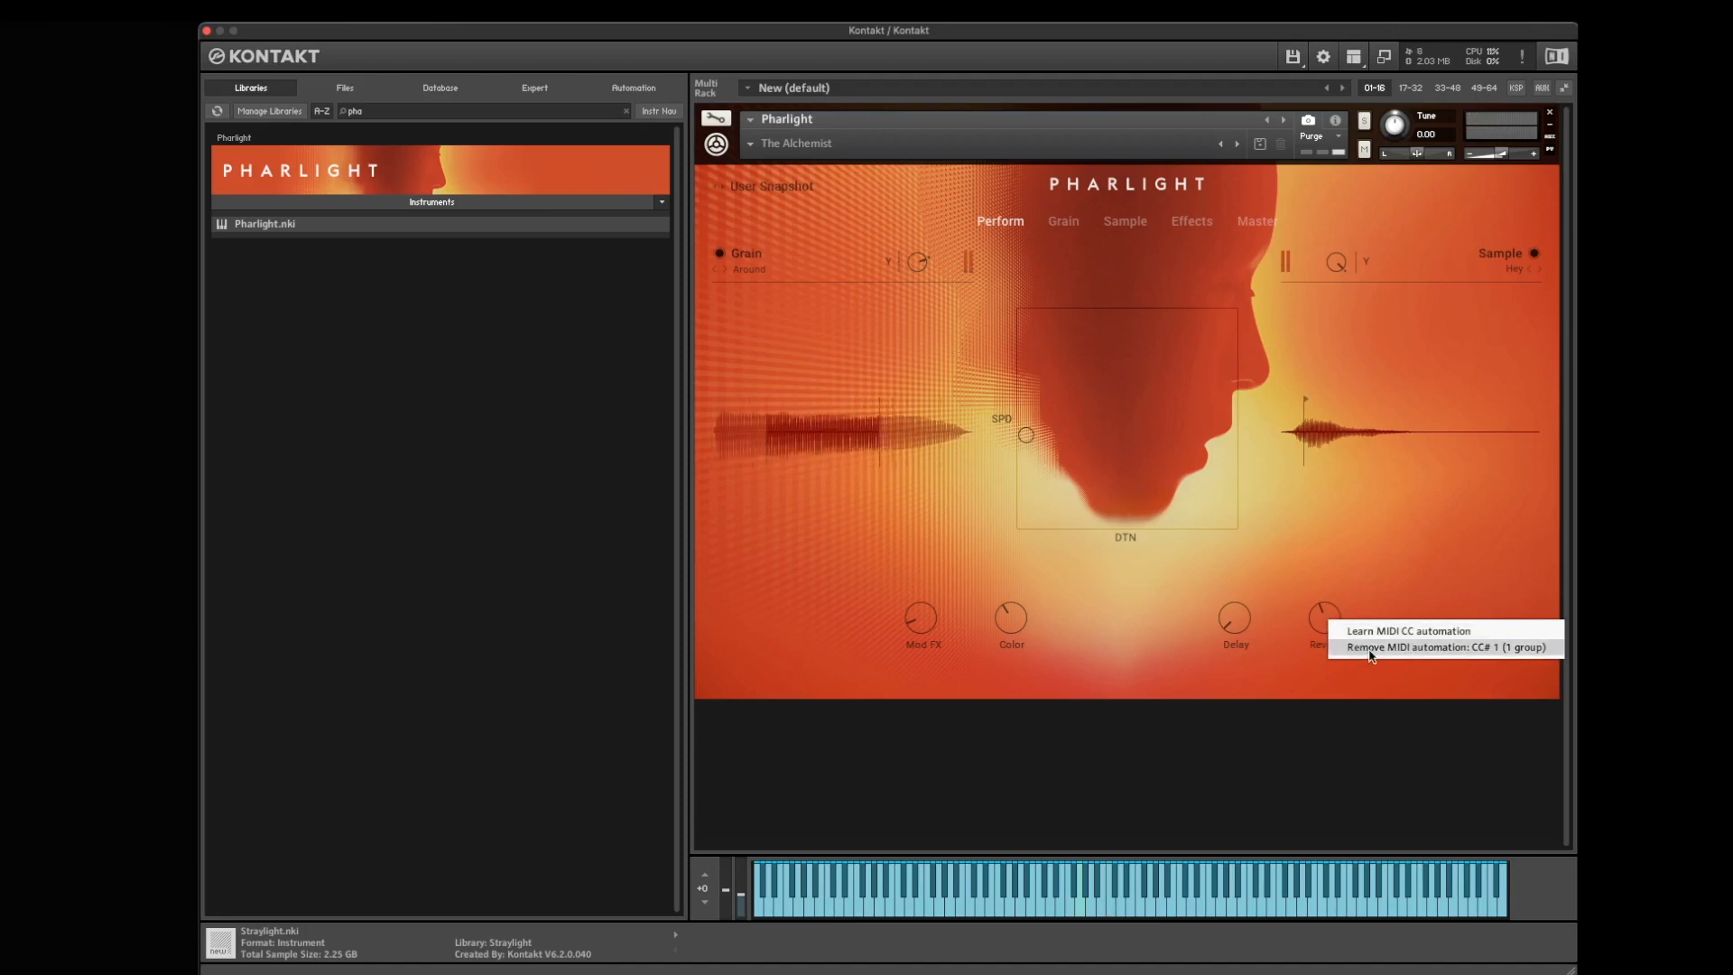
left_click(1405, 647)
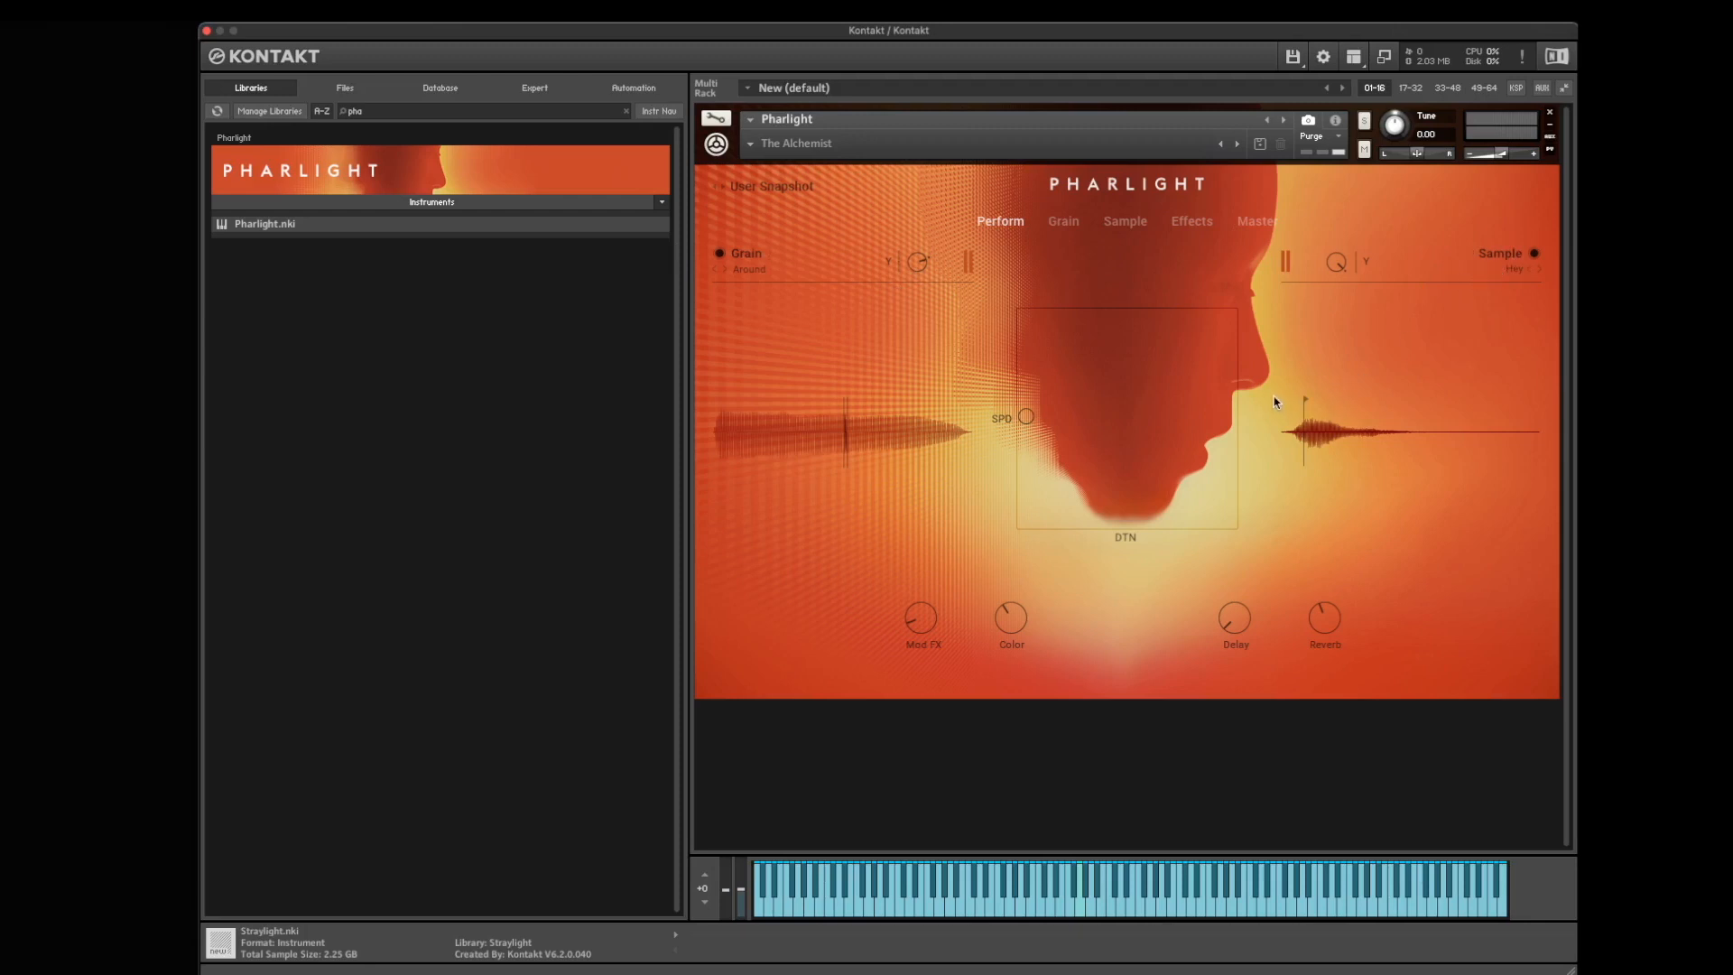
- Move the Sample layer's start marker slightly earlier in the waveform and raise the Mod FX, Color and Reverb macros
left_click_drag(1286, 402, 1295, 402)
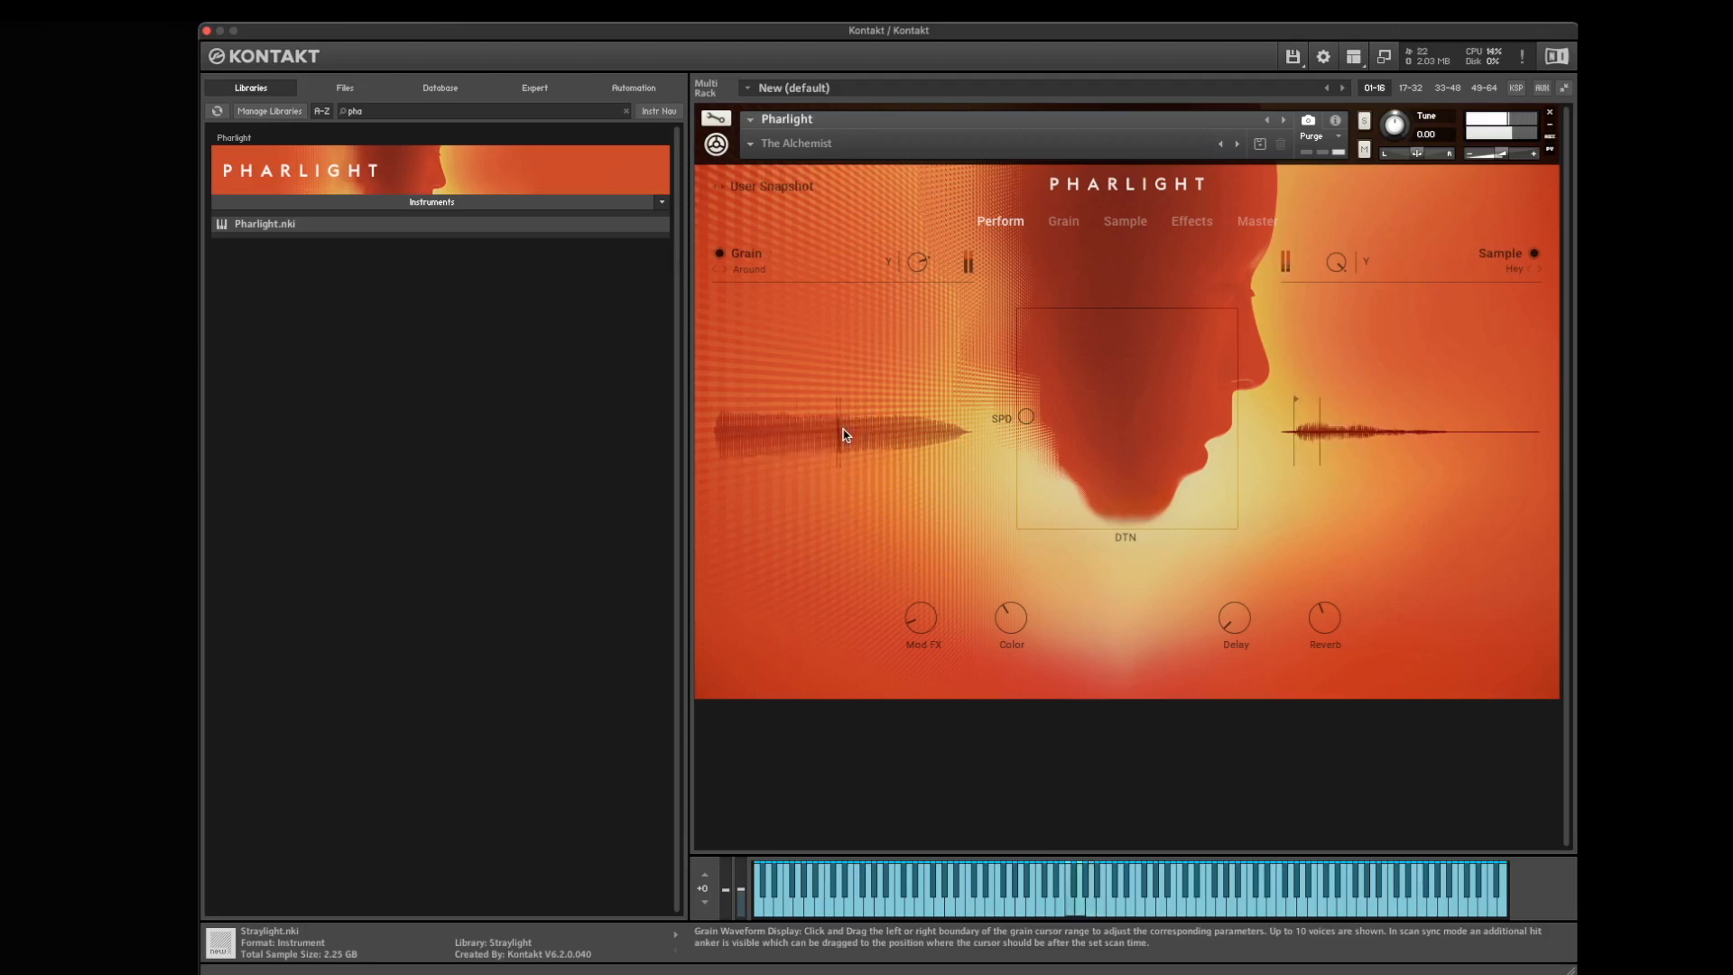
mouse_move(922, 625)
left_mouse_down()
mouse_move(924, 588)
mouse_move(924, 604)
left_mouse_up()
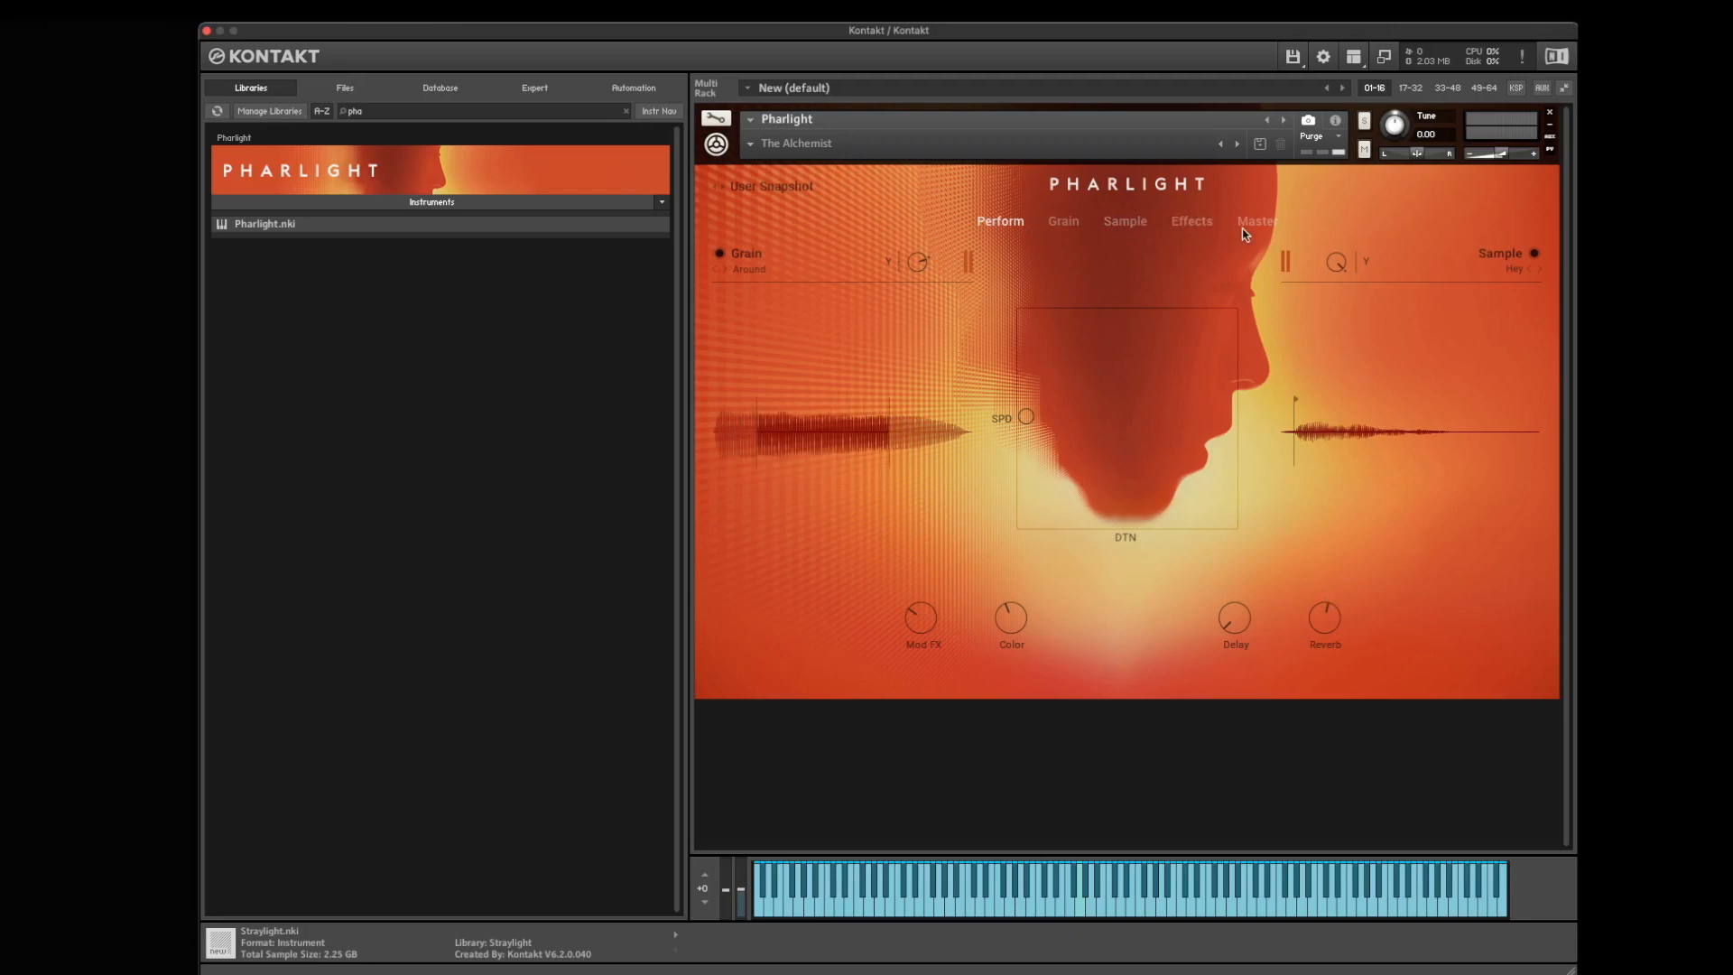
- Look through the instrument's Grain, Perform, Sample, Effects and Master pages
left_click(1073, 230)
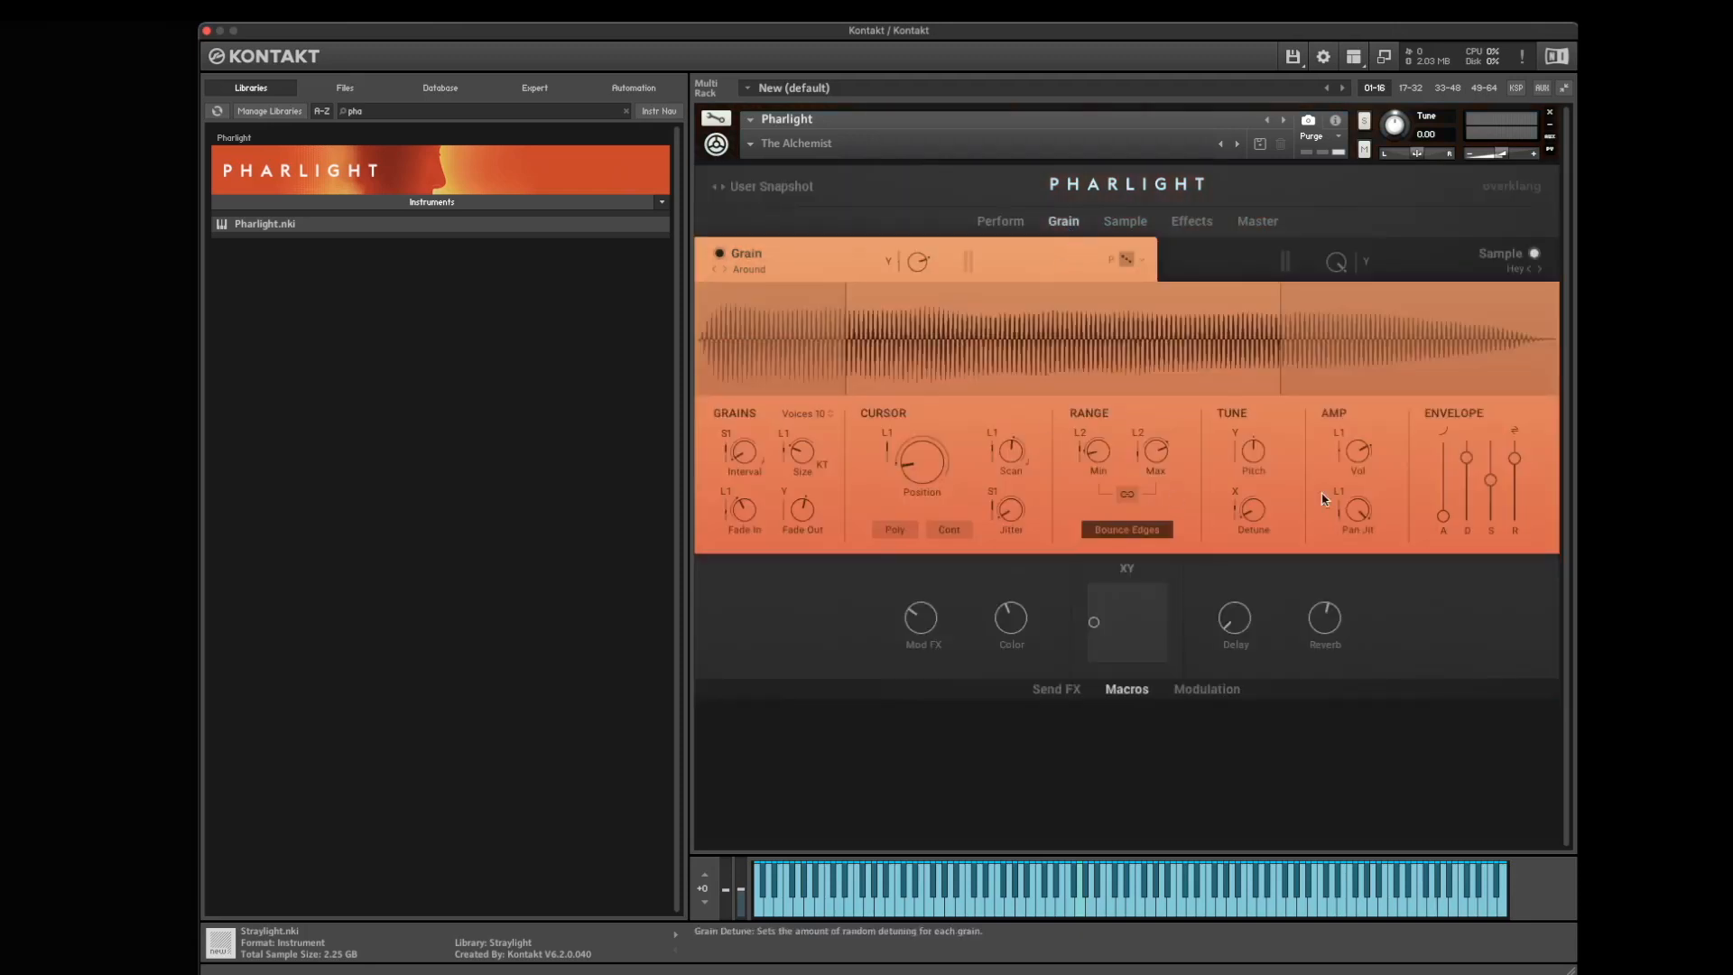
left_click(1002, 225)
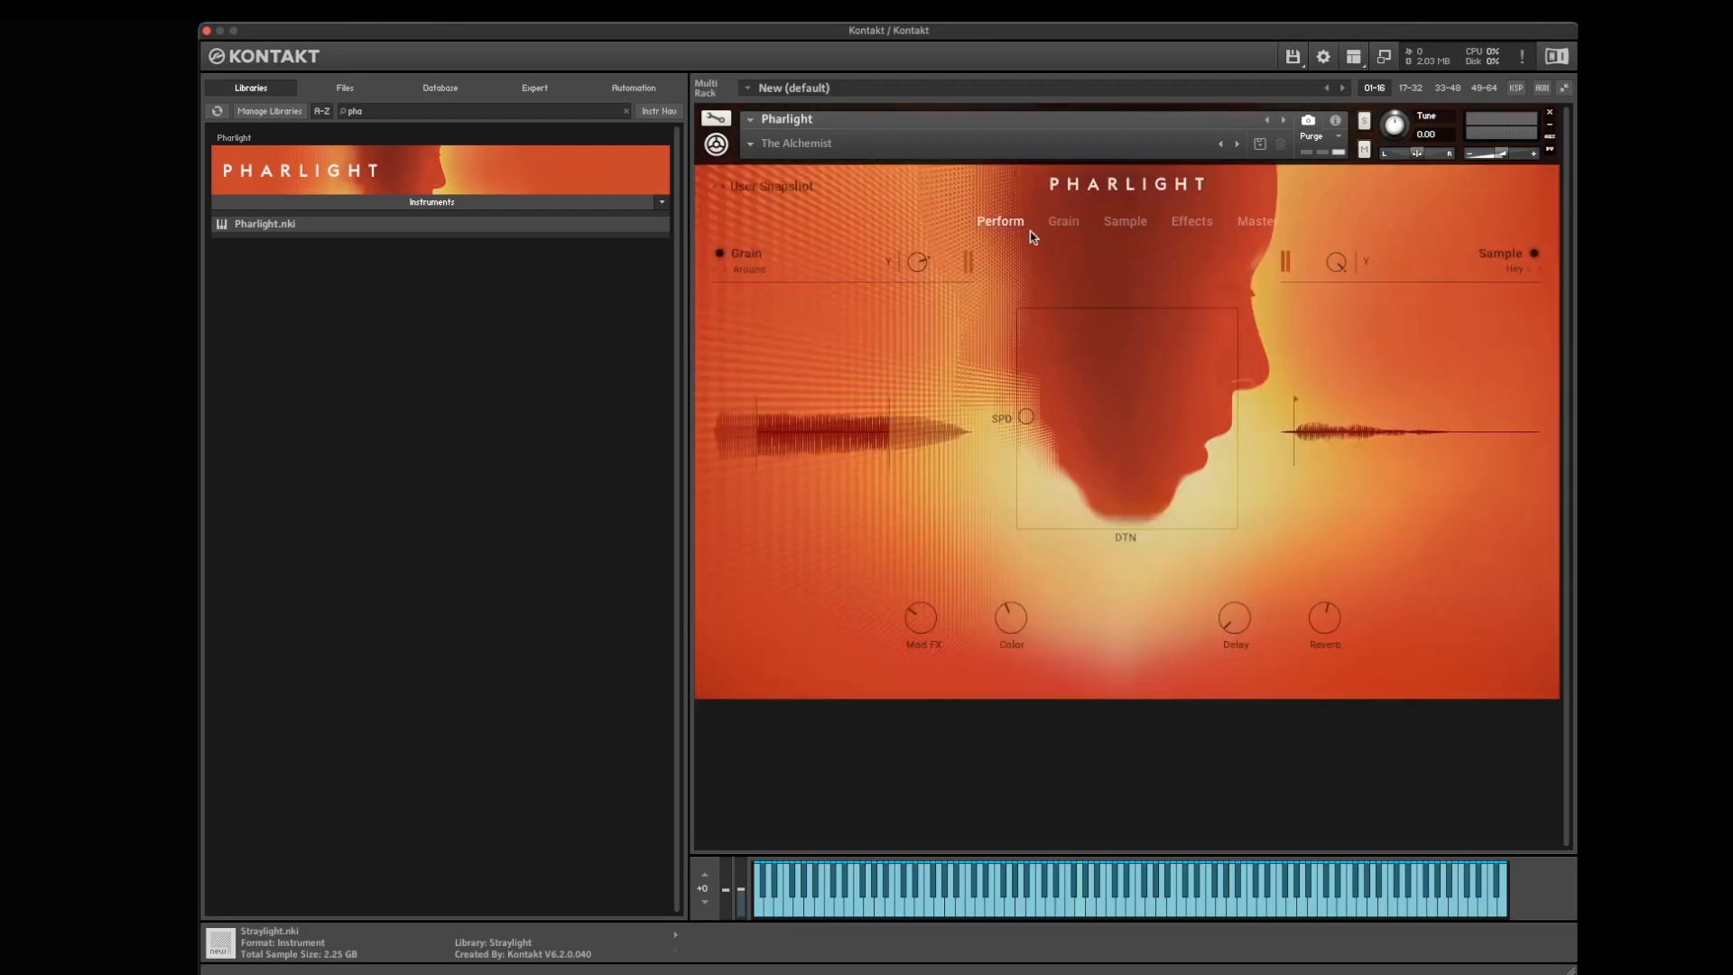
left_click(1059, 224)
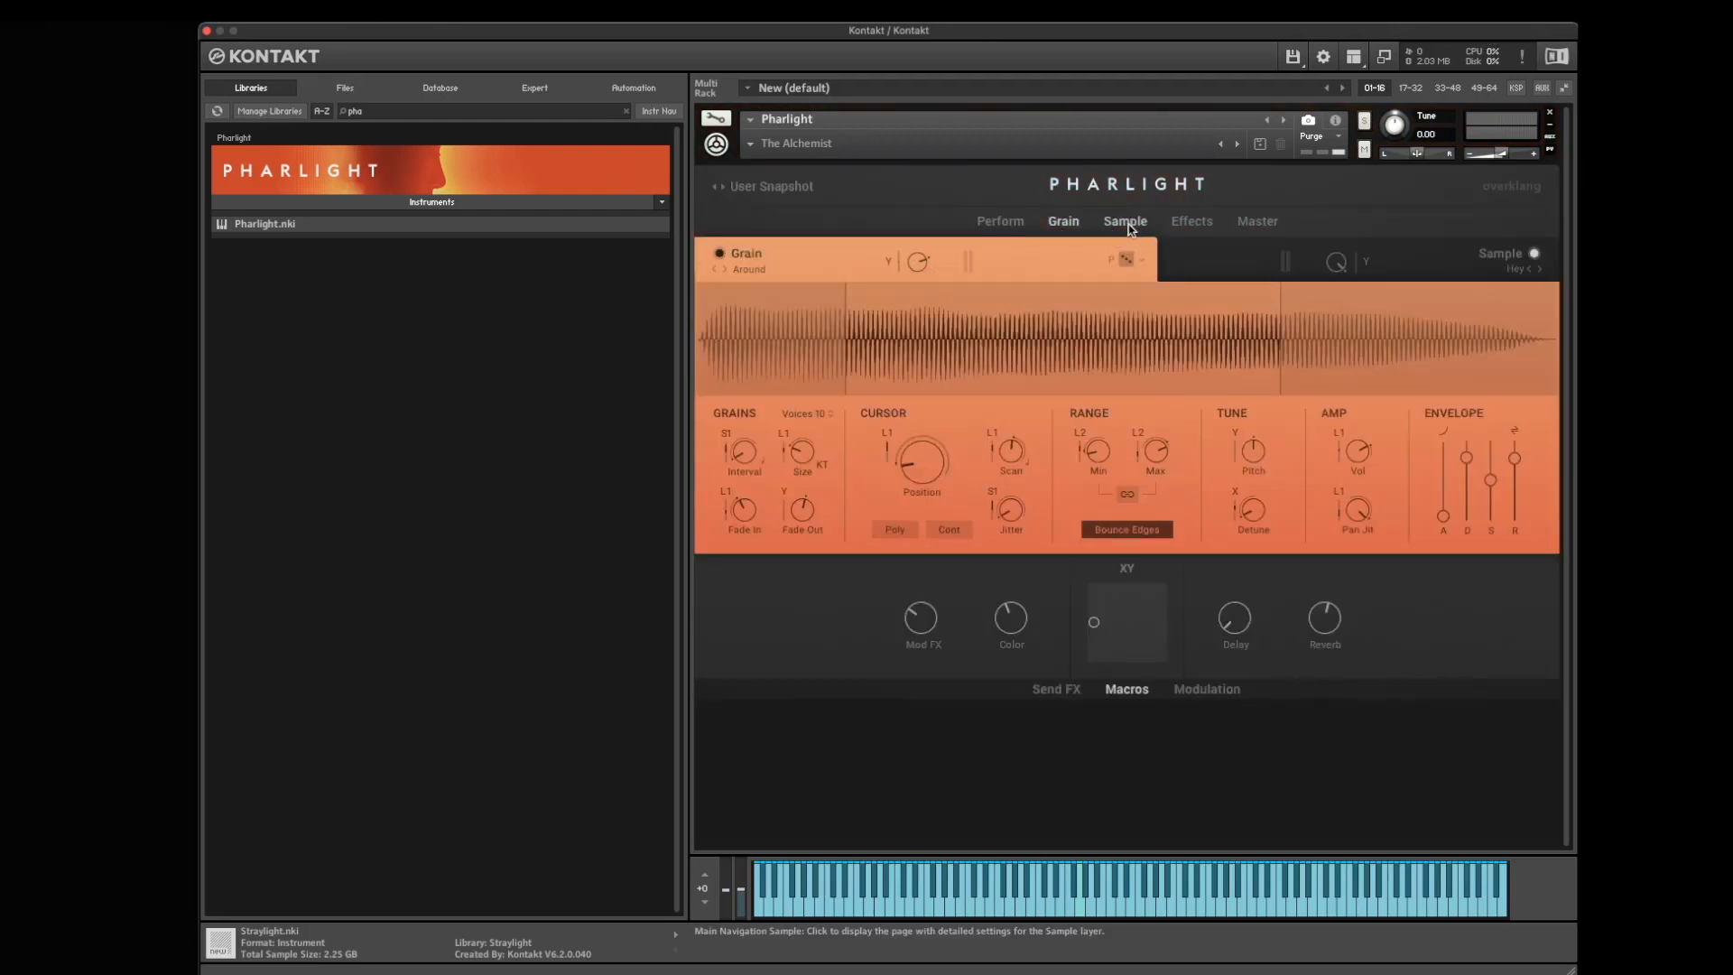
left_click(1127, 225)
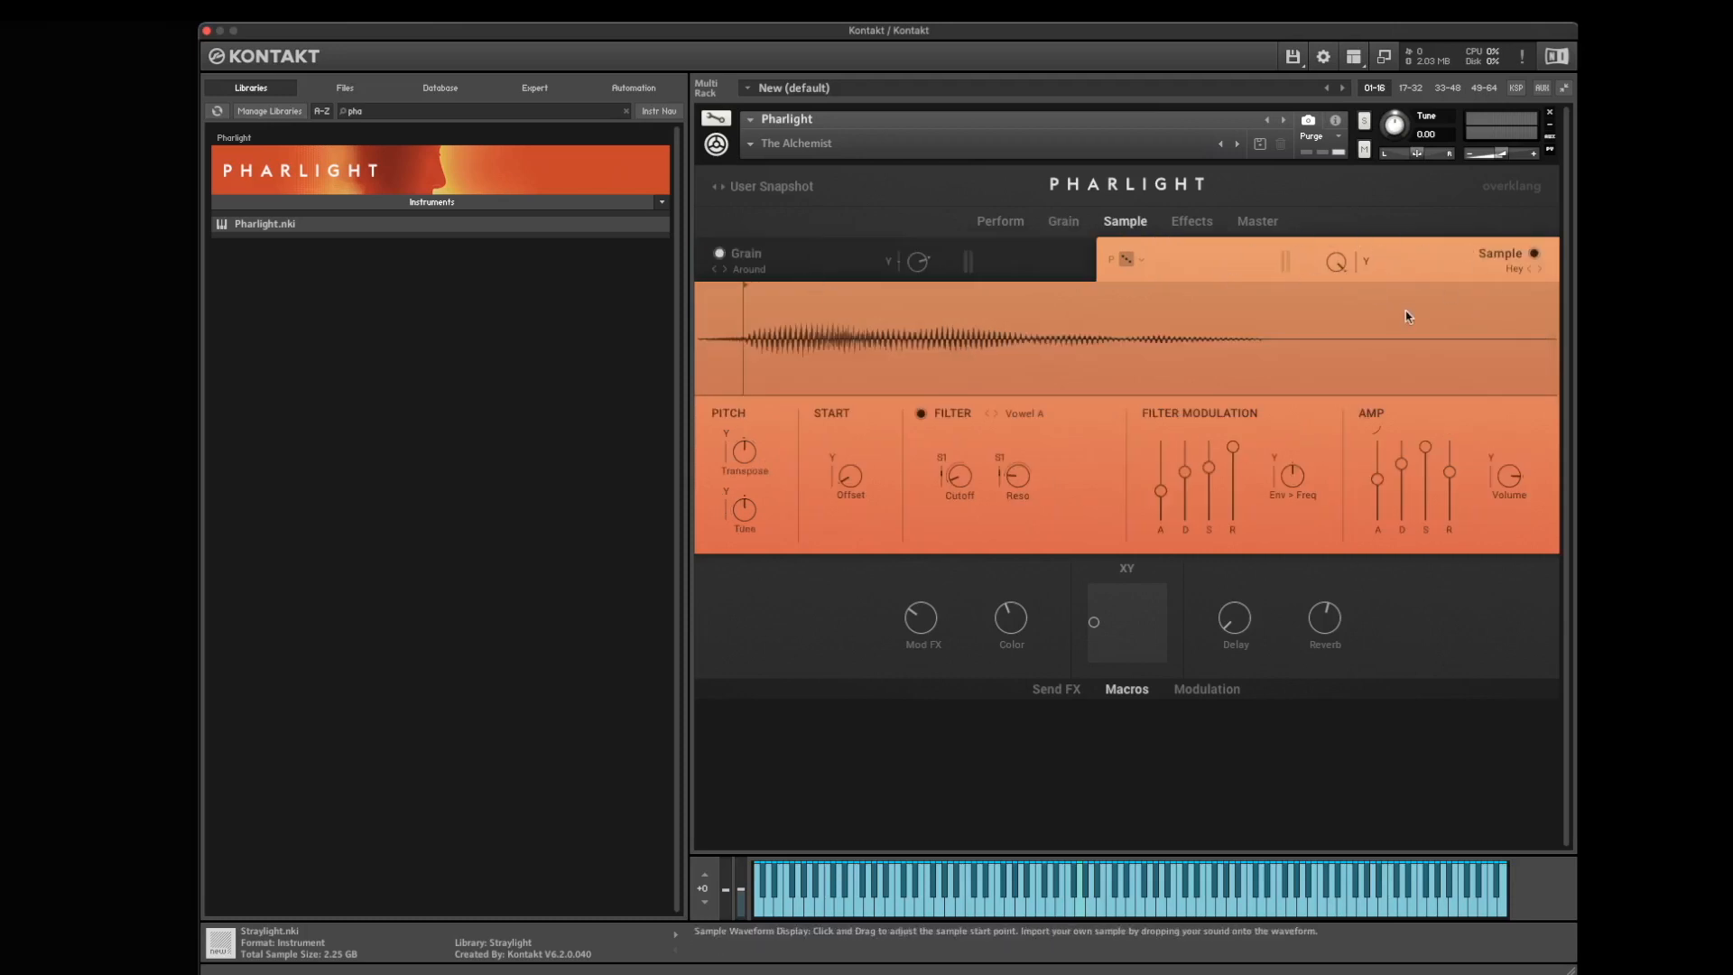
left_click(1191, 221)
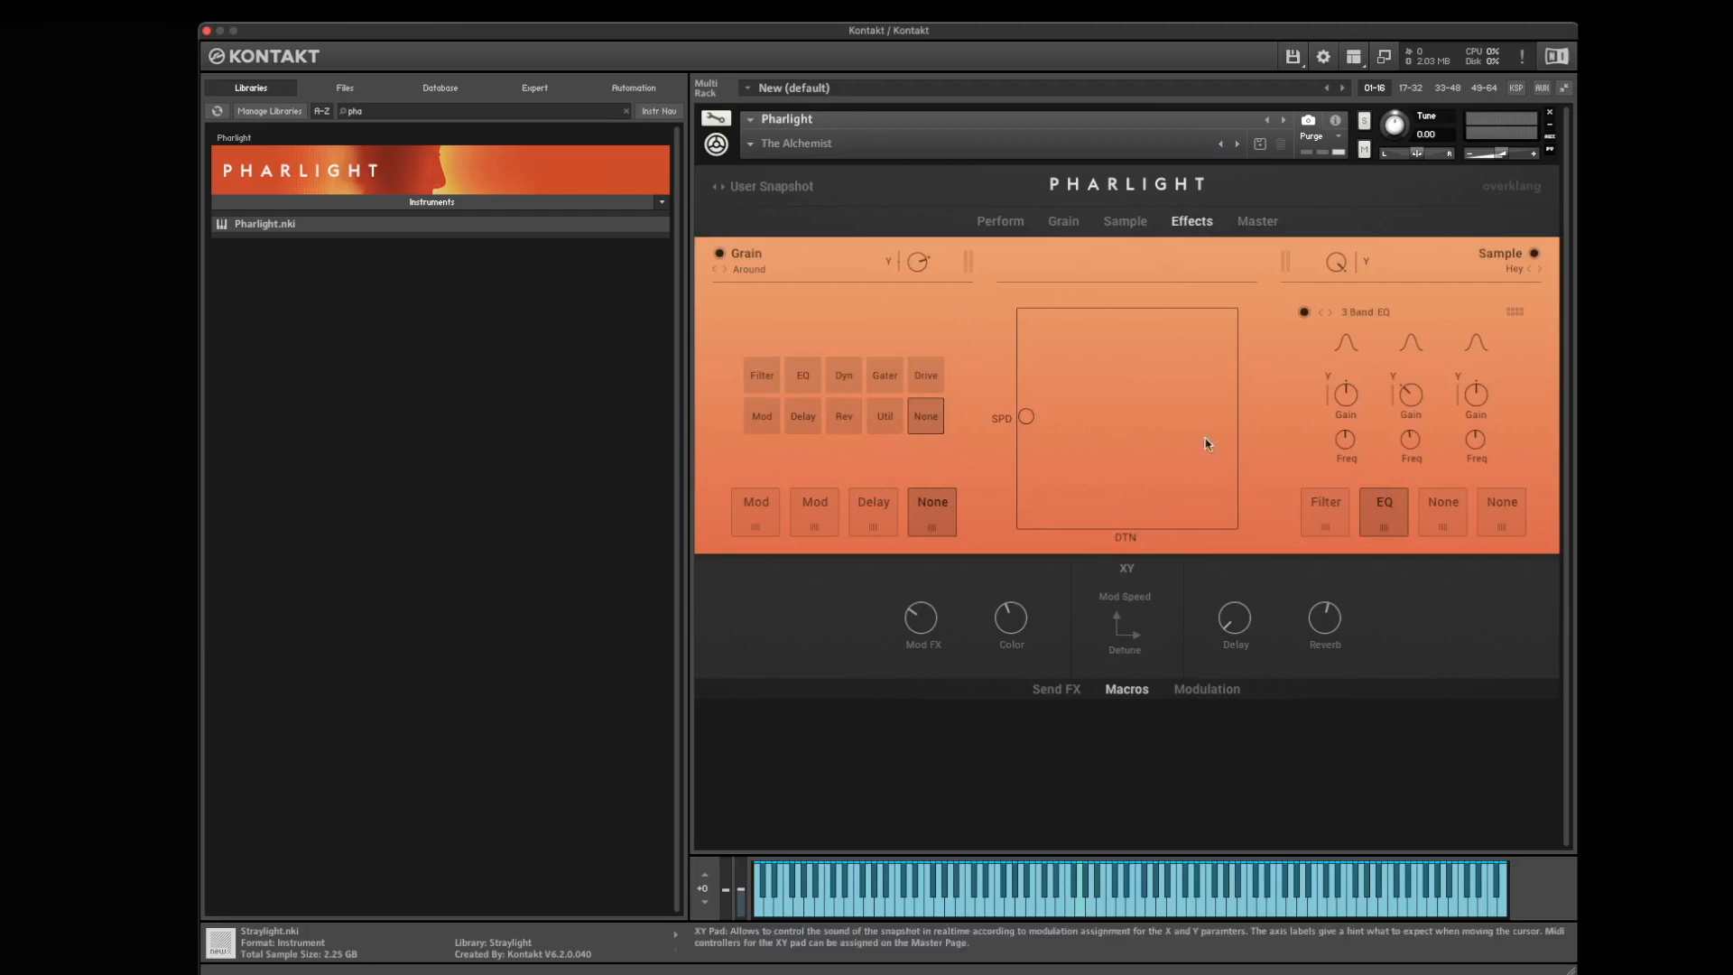
left_click(1254, 222)
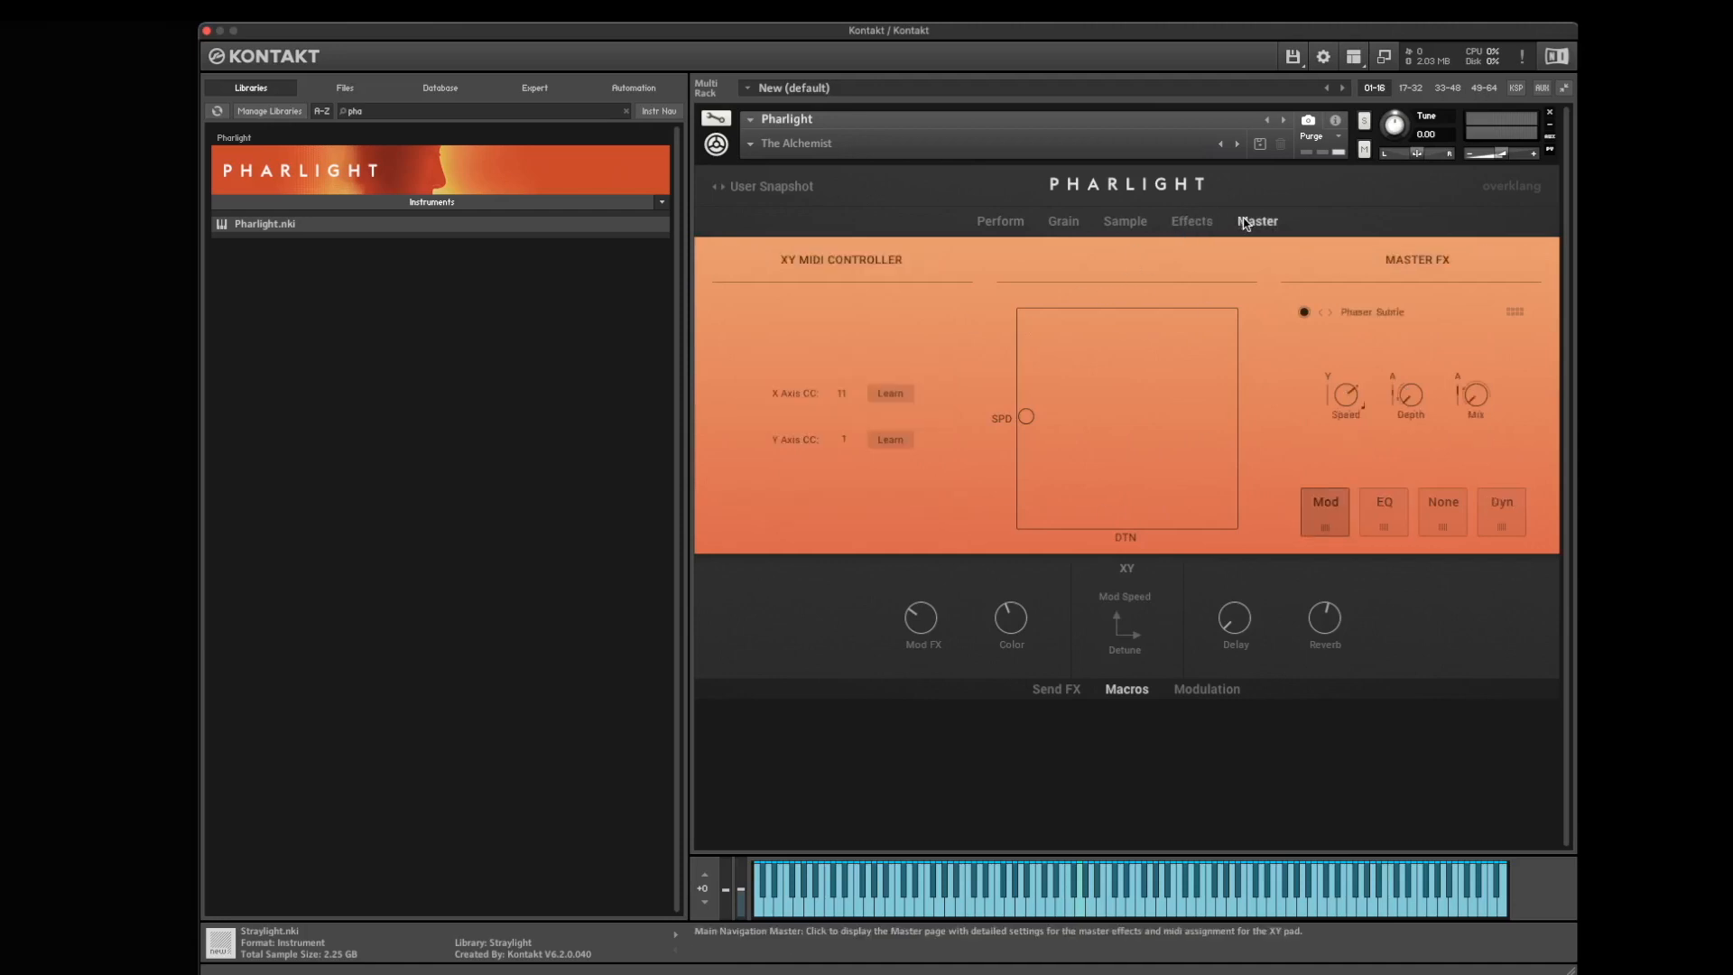
left_click(1193, 222)
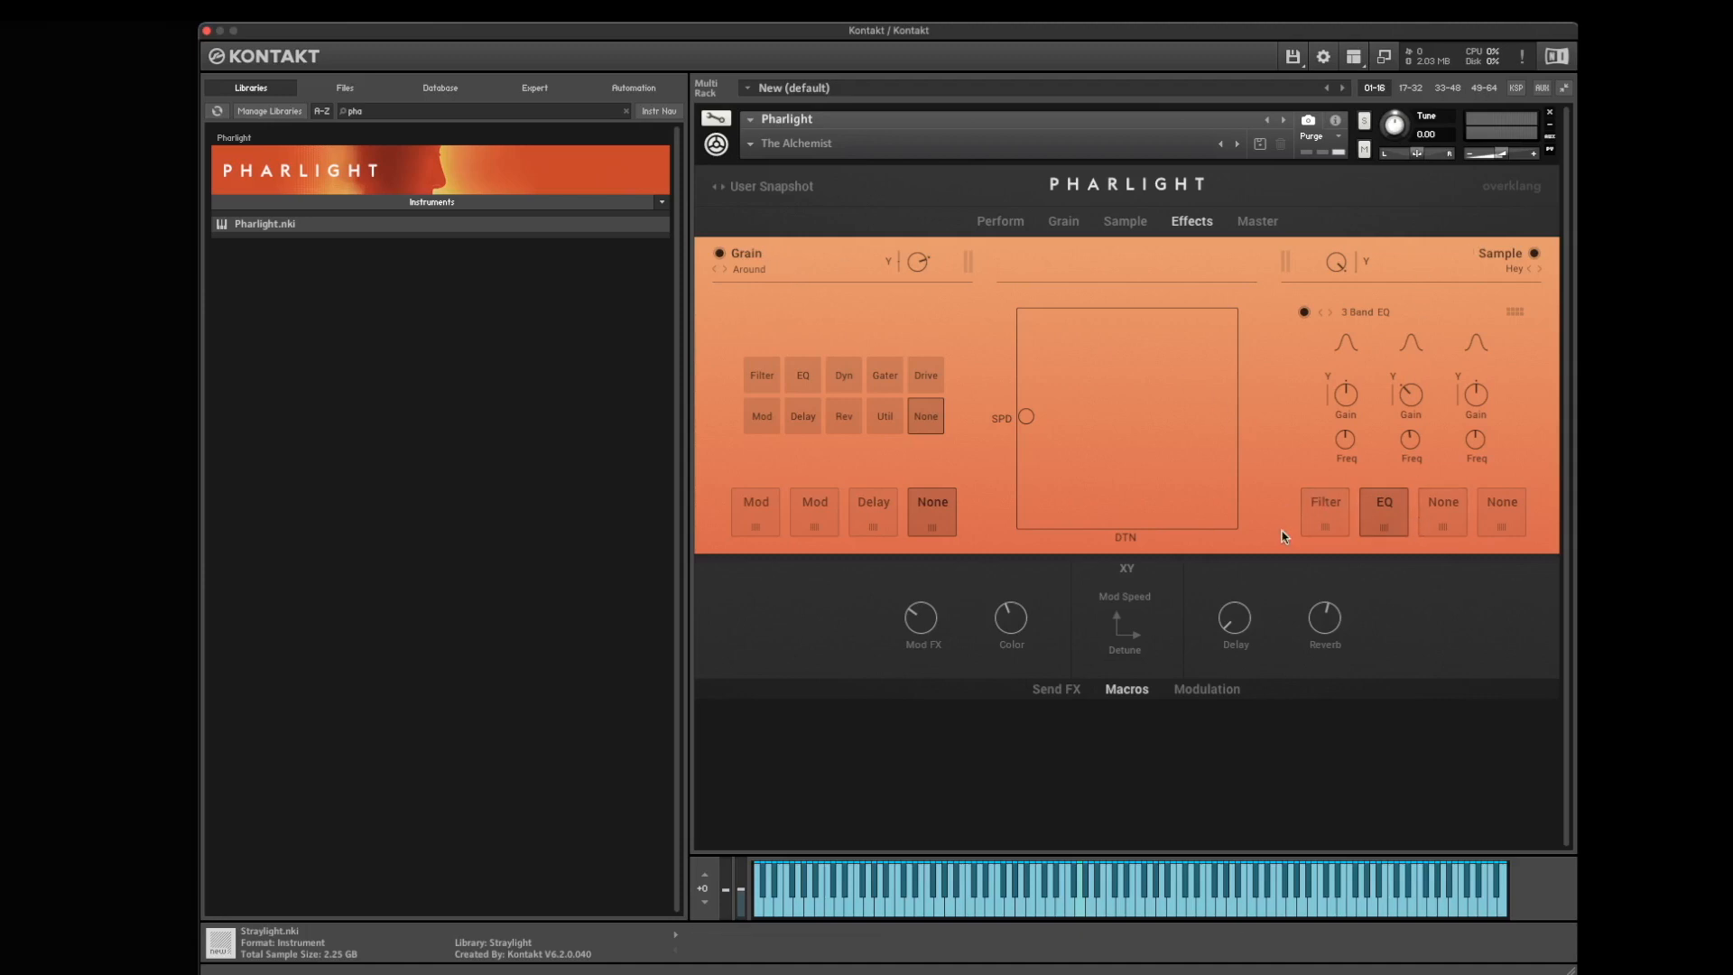
left_click(1258, 226)
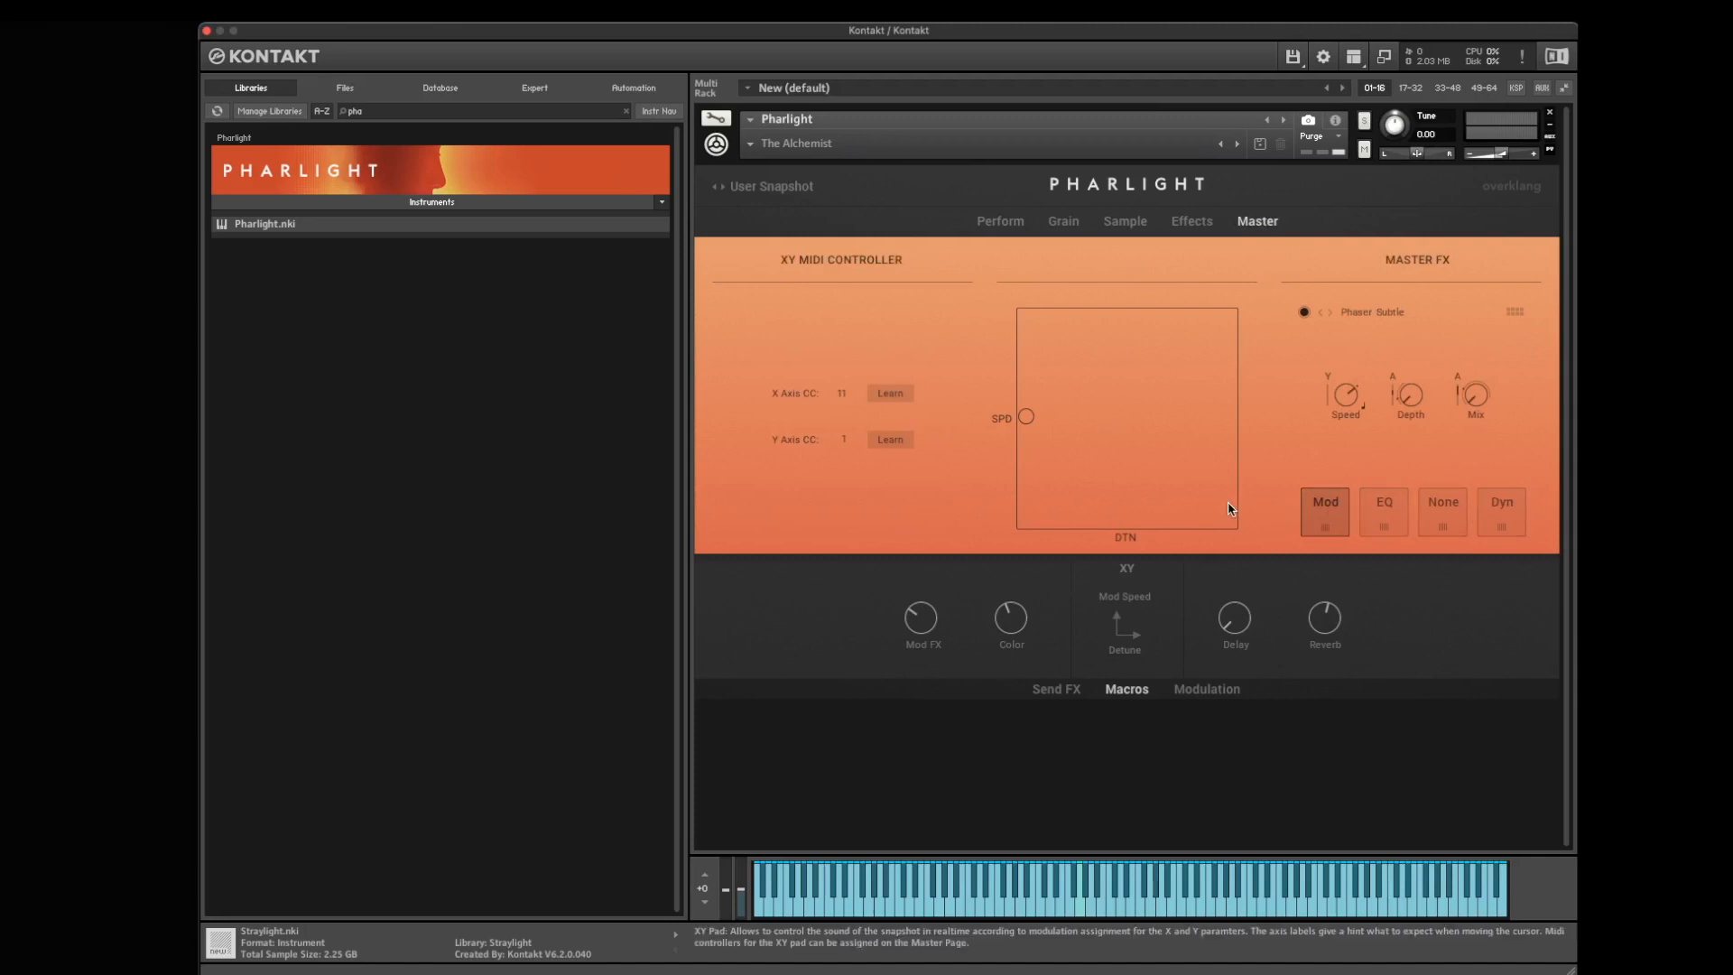
- Examine the Send FX, Macros and Modulation sections beneath the Grain layer's detailed settings
left_click(1062, 222)
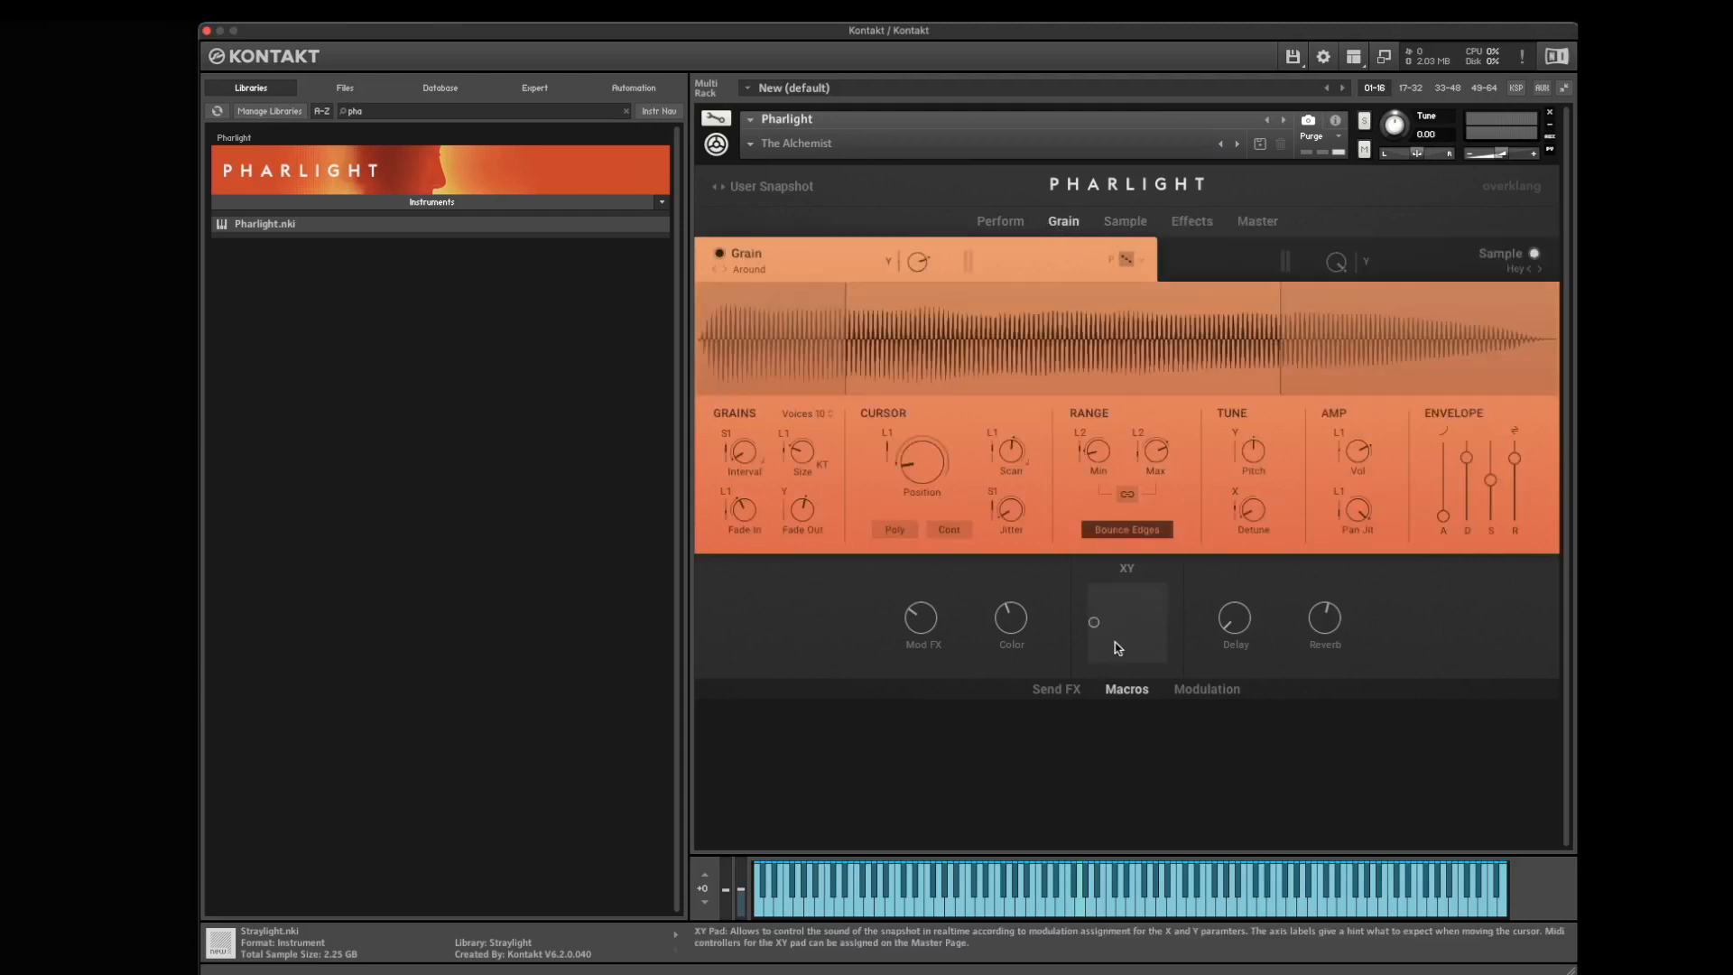
left_click(1073, 690)
left_click(1122, 693)
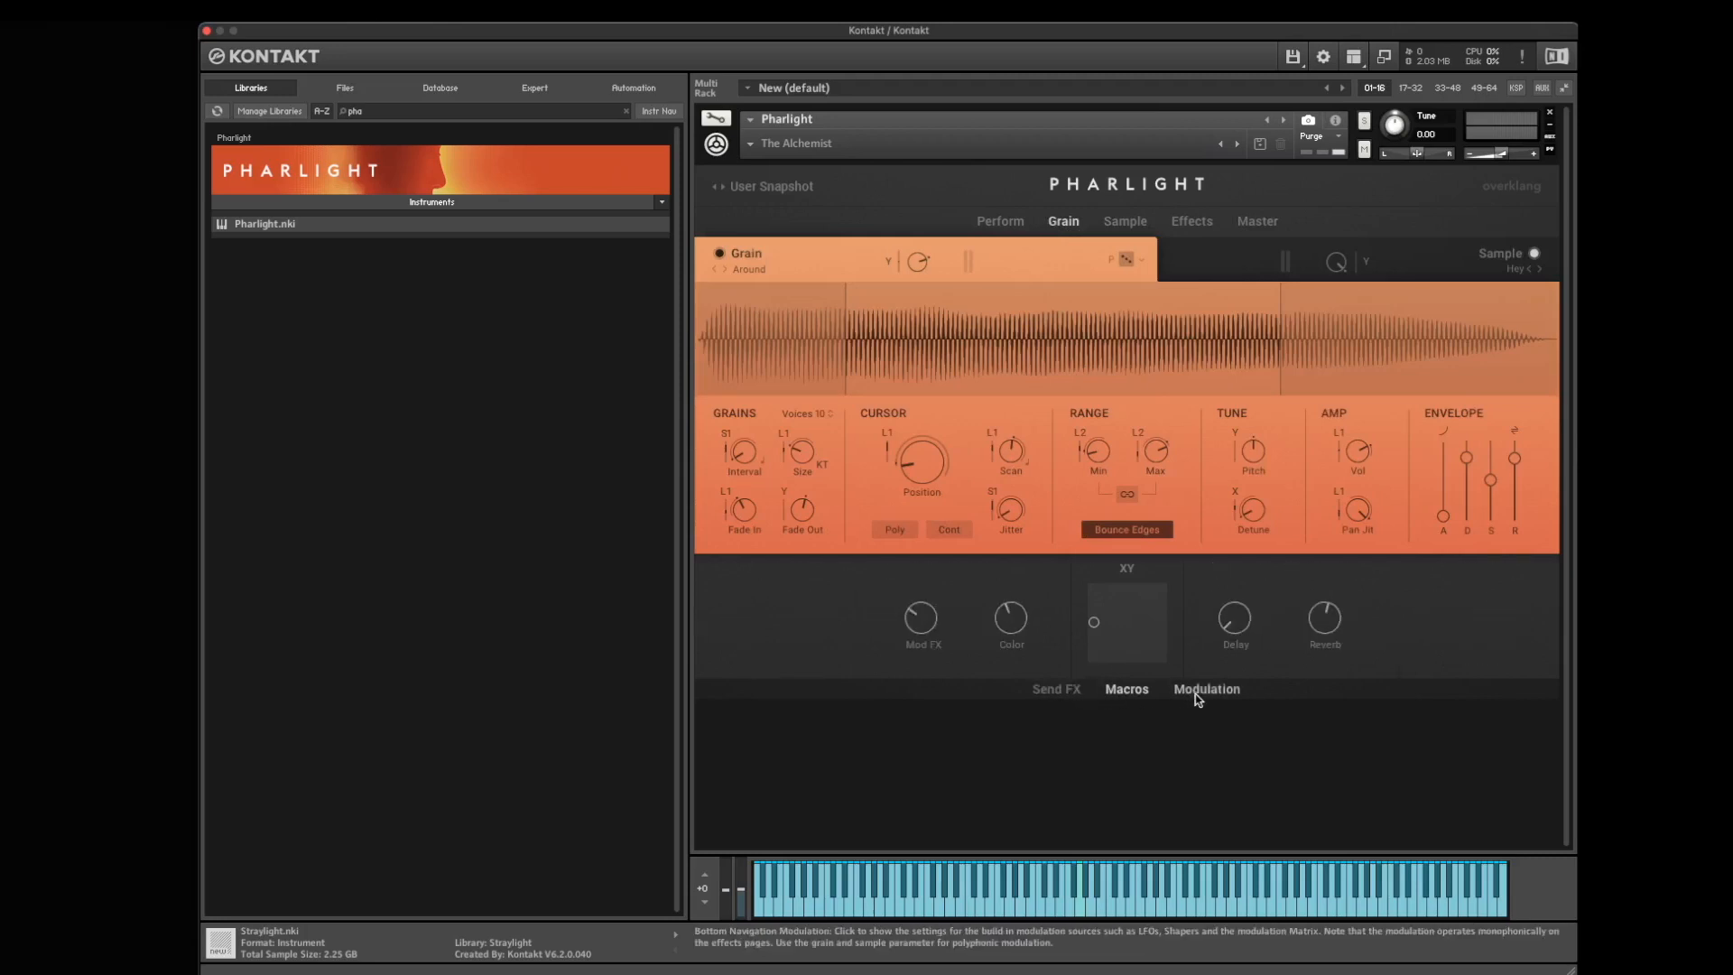
left_click(1206, 688)
left_click(1086, 693)
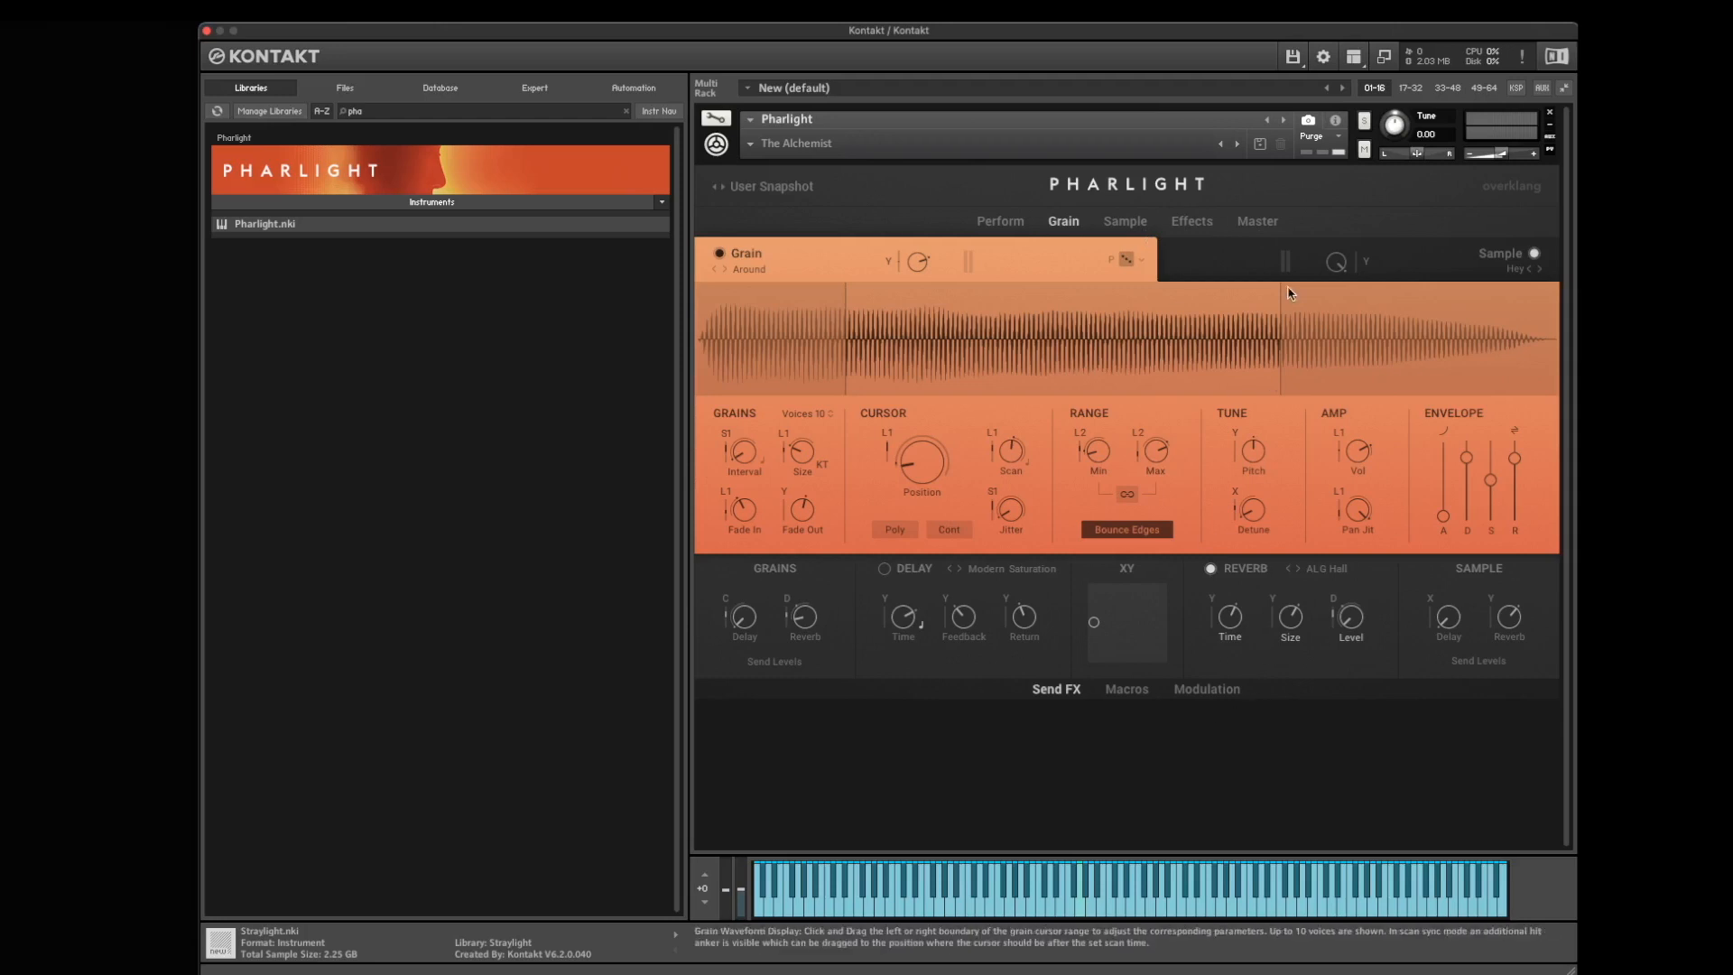
left_click(1140, 691)
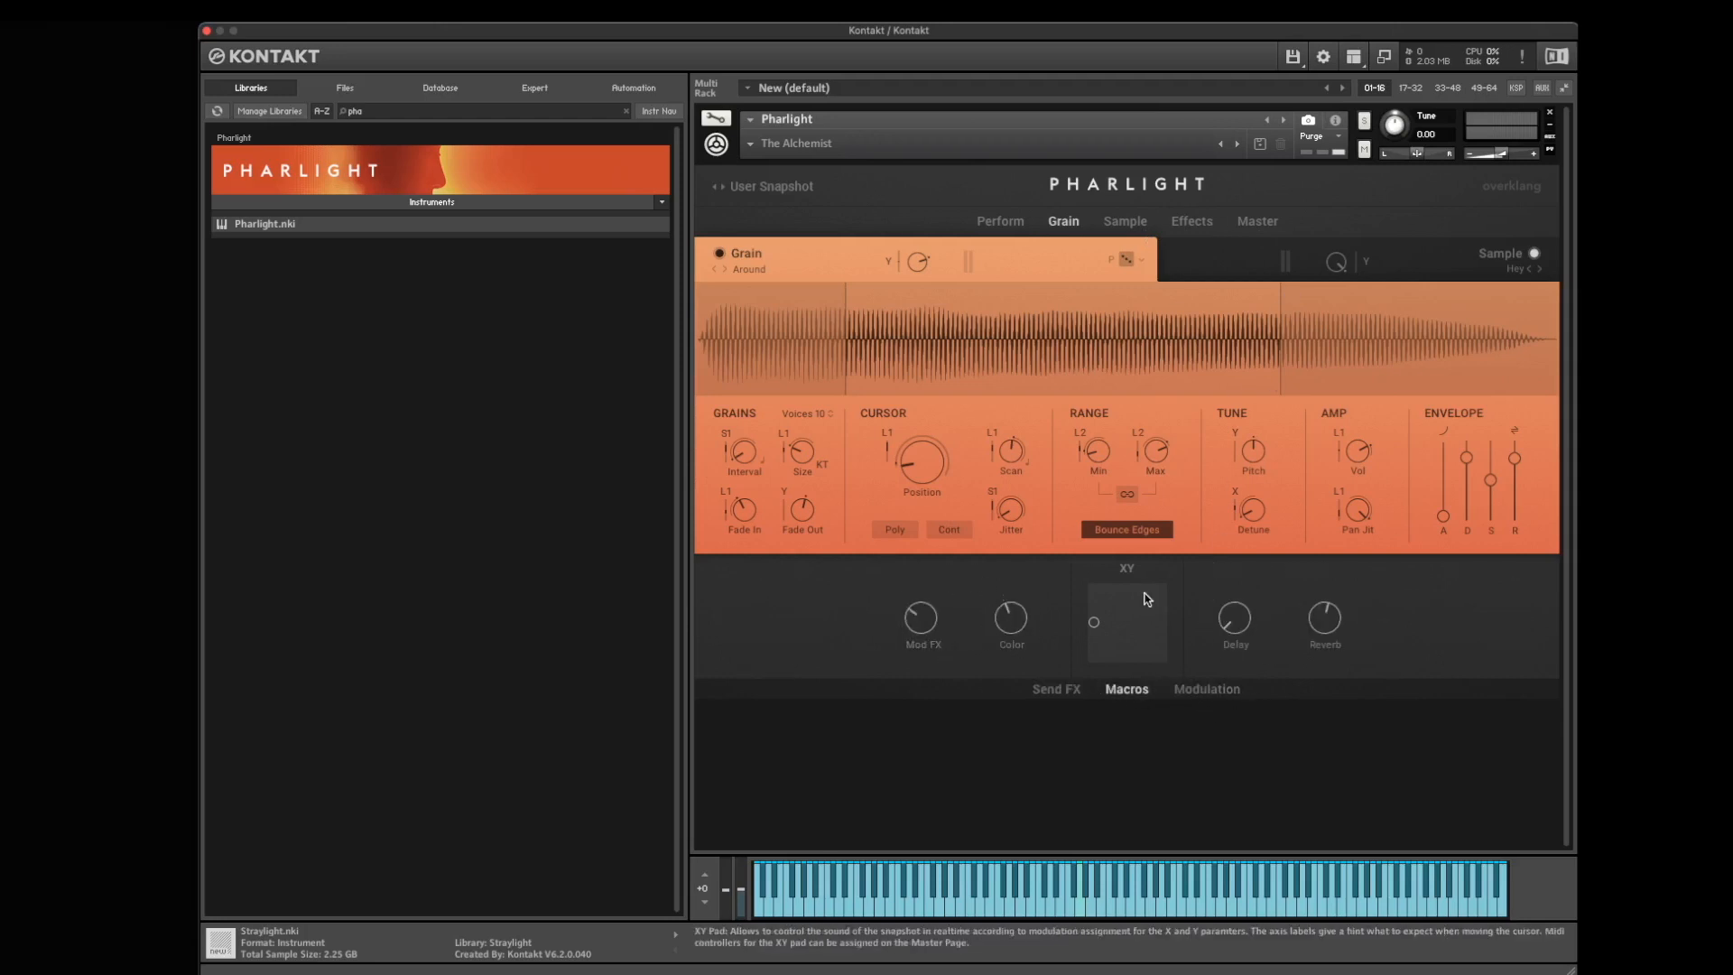
left_click(1201, 695)
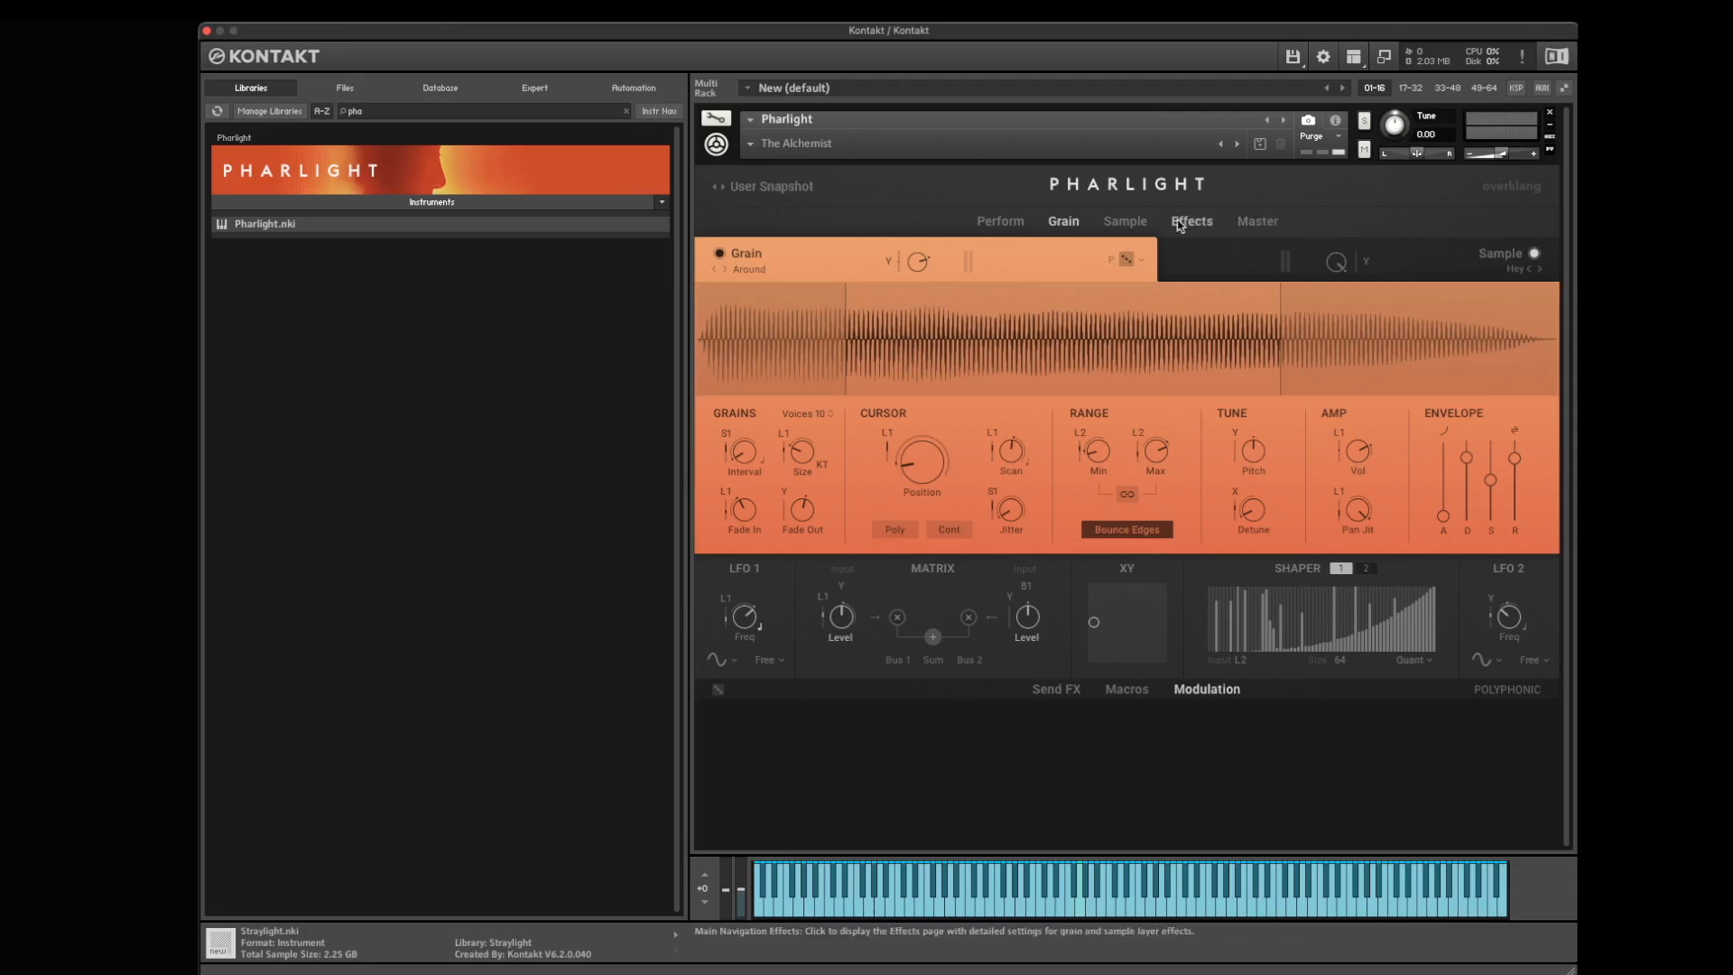
- Set the Sample layer's start offset to 9.5 %
left_click(1126, 224)
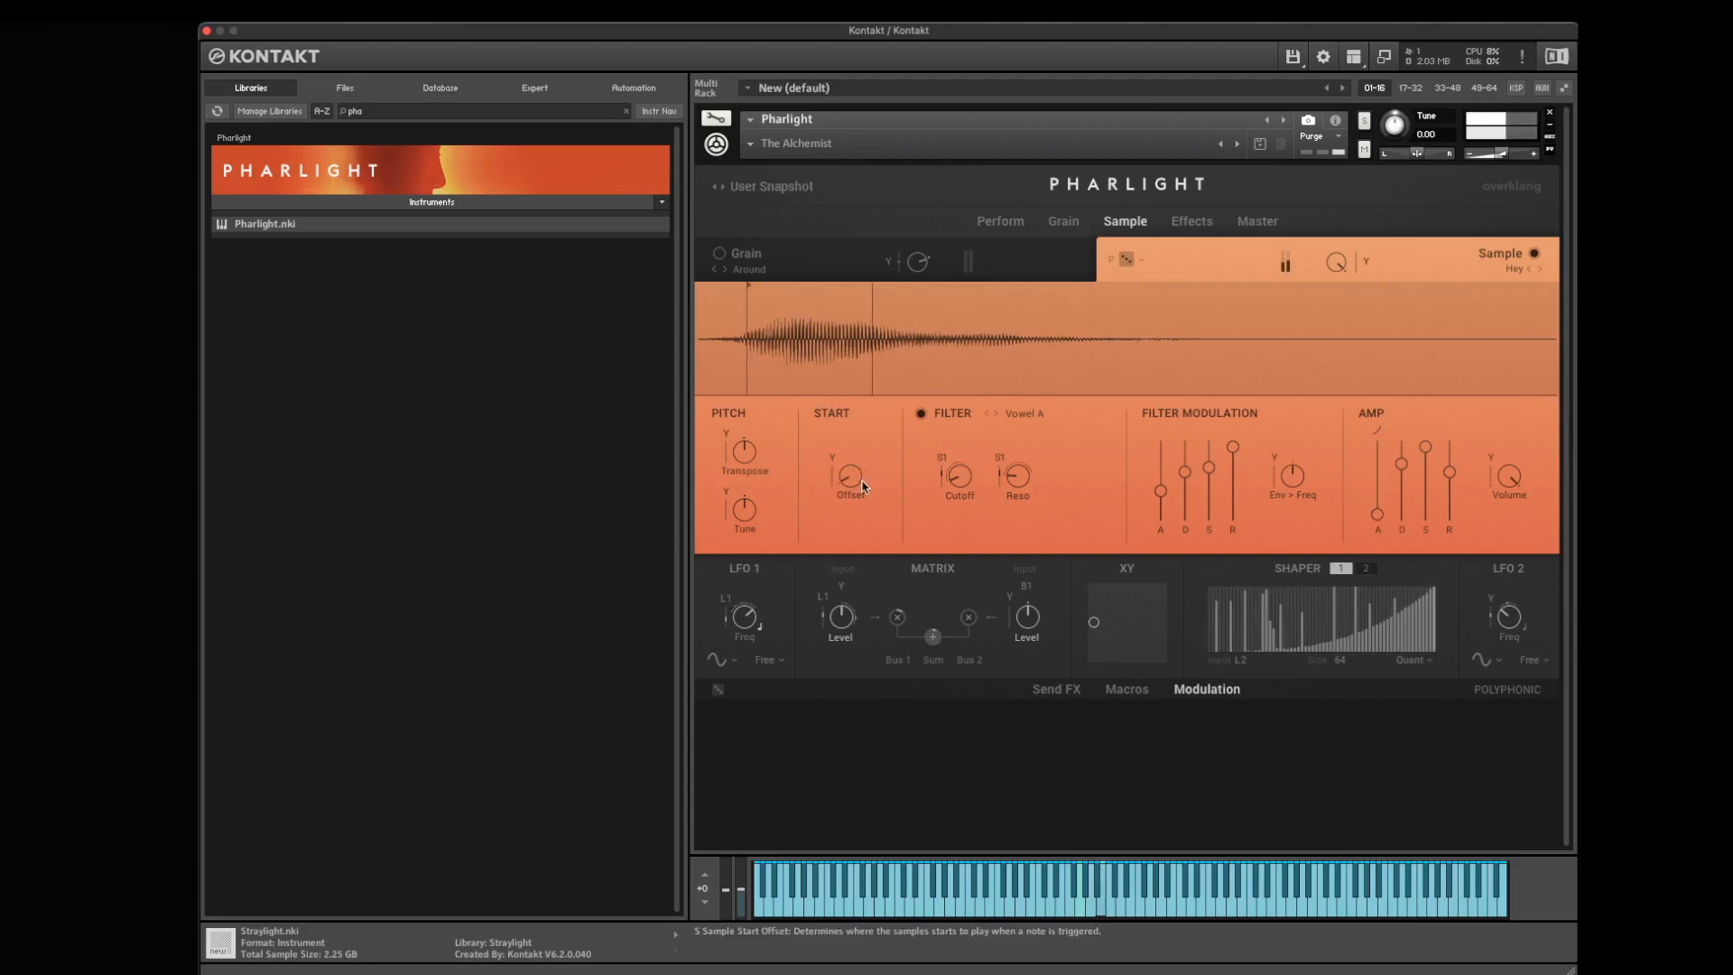
mouse_move(869, 472)
left_mouse_down()
mouse_move(869, 384)
mouse_move(903, 485)
left_mouse_up()
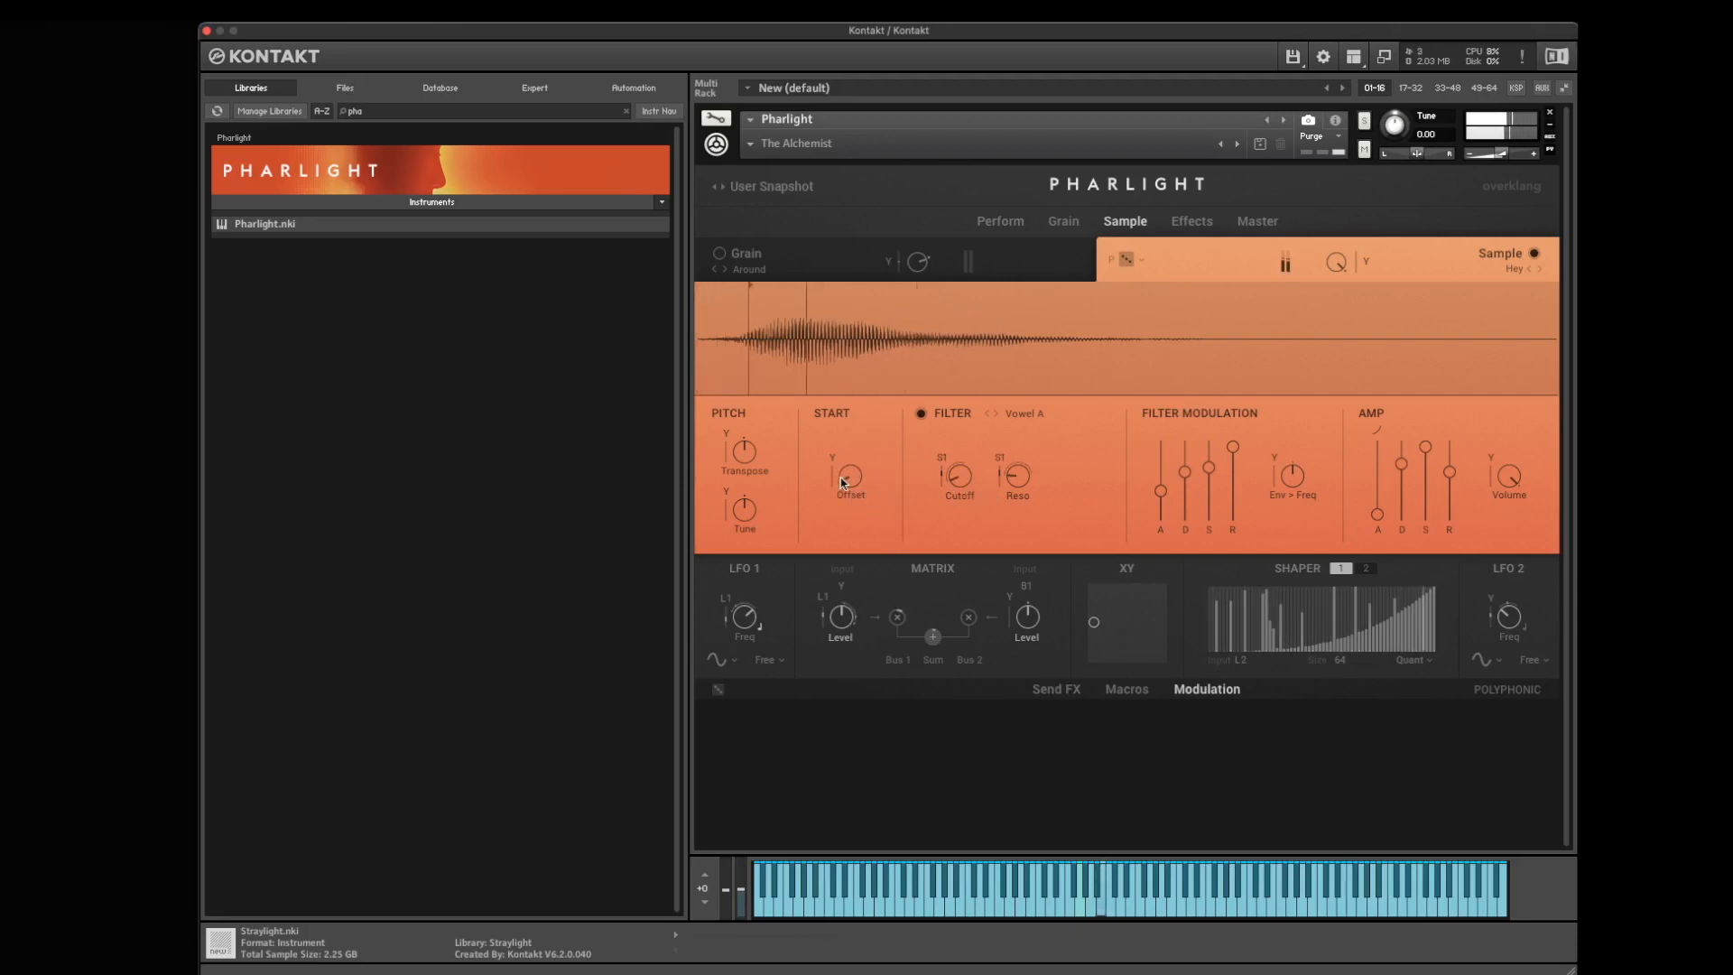
mouse_move(850, 480)
left_mouse_down()
mouse_move(857, 463)
mouse_move(848, 476)
left_mouse_up()
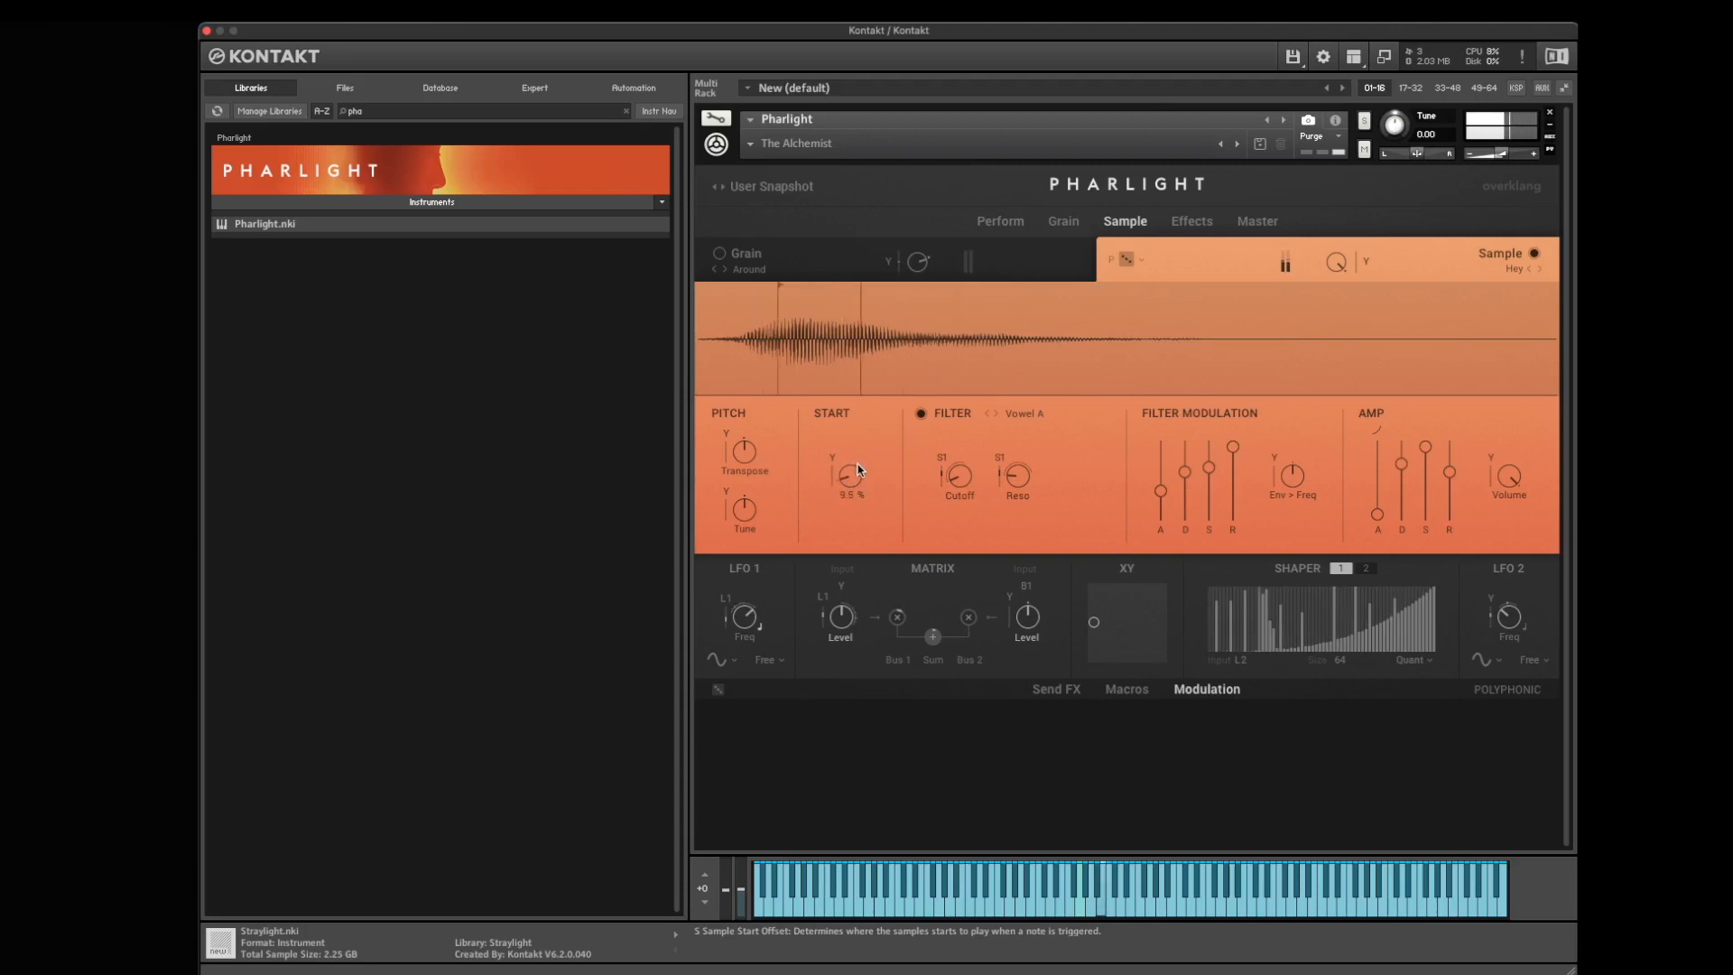
- Shape the Sample layer's amp envelope with minimum attack, maximum decay, sustain at -inf dB and a slightly changed release
left_click(1377, 518)
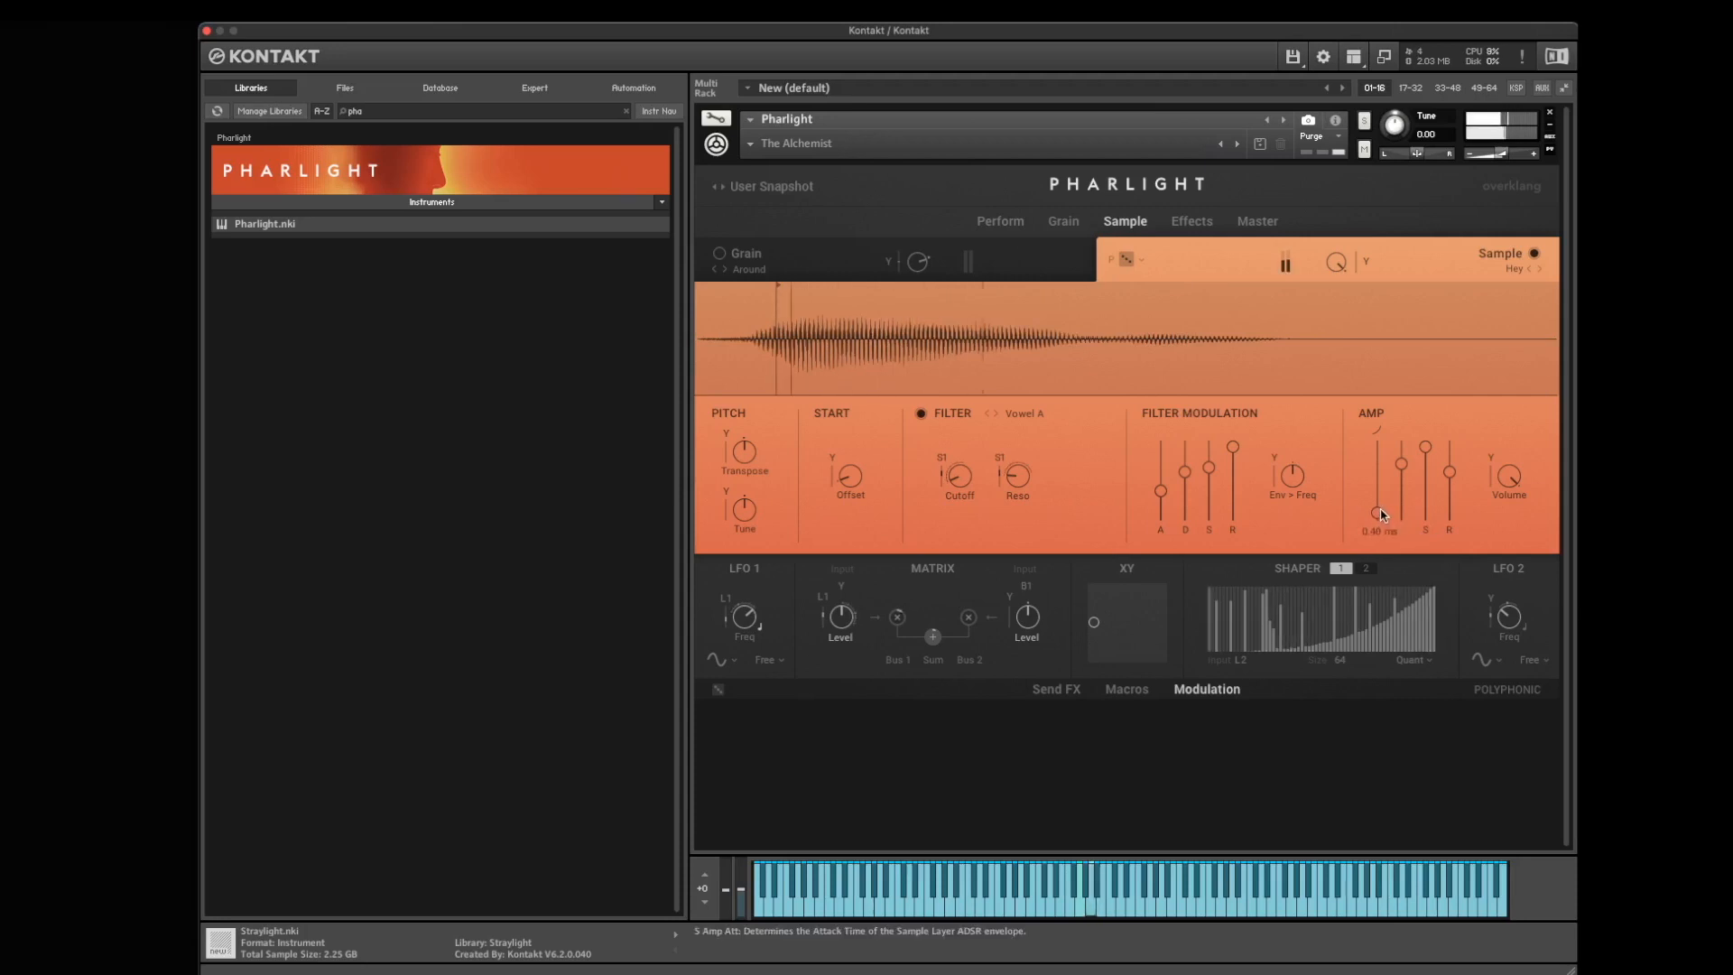
left_click_drag(1381, 515, 1381, 509)
left_click_drag(1386, 446, 1399, 499)
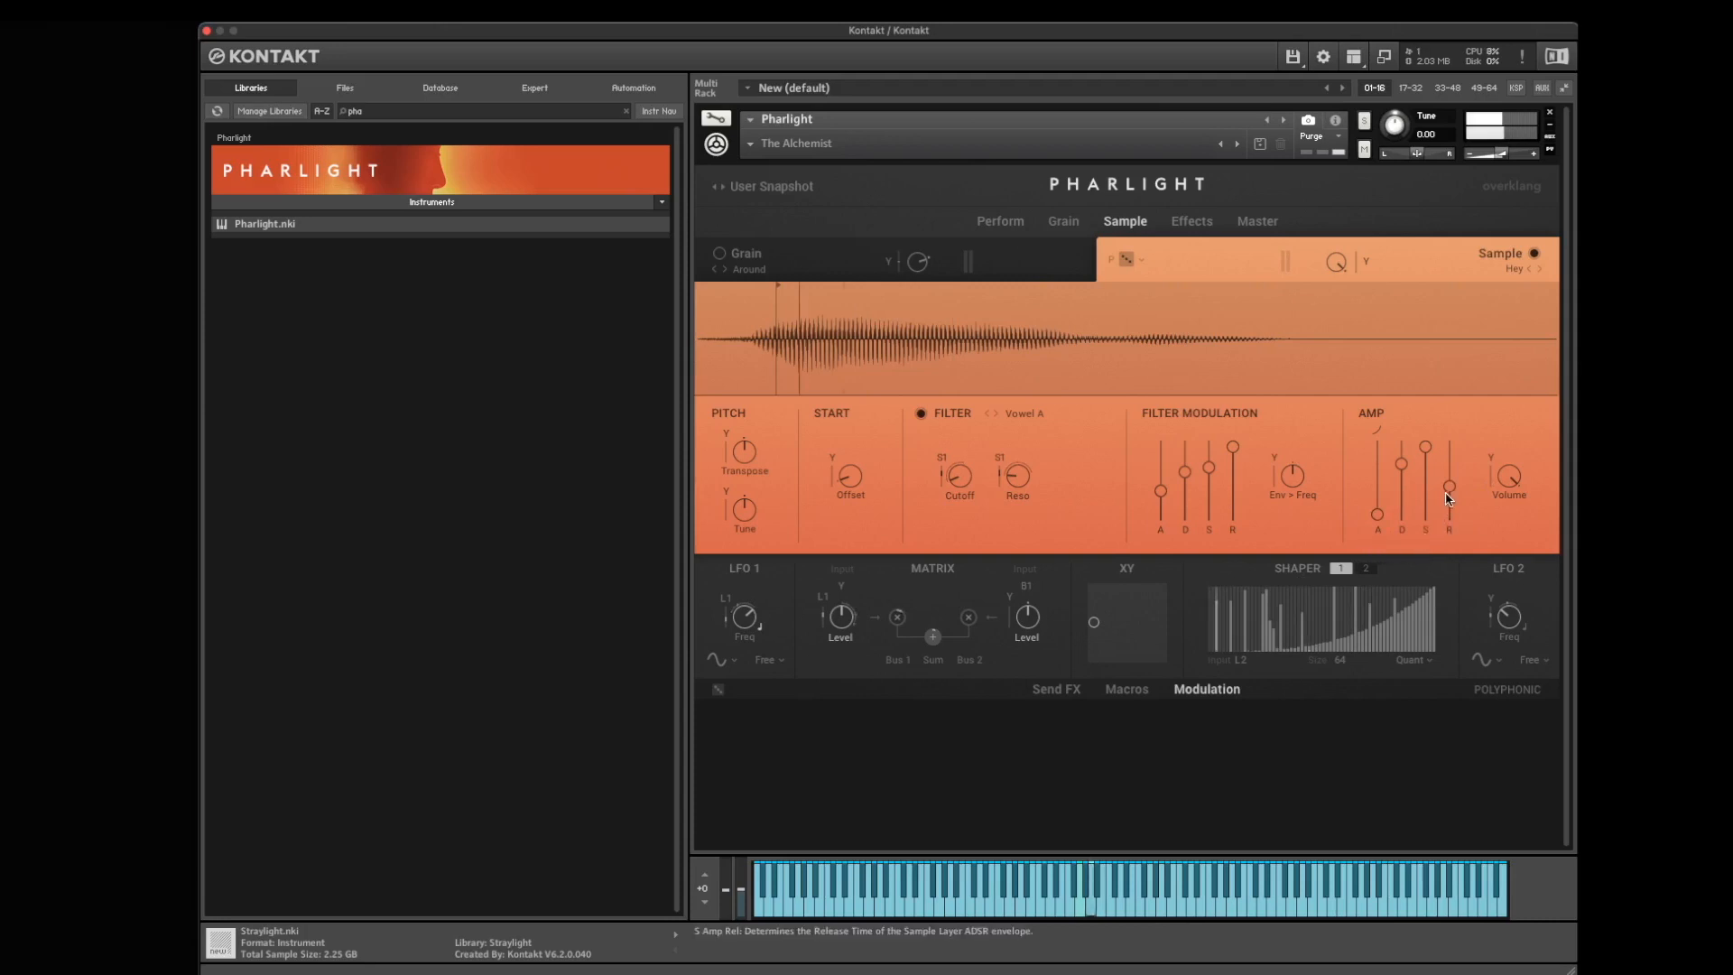
left_click_drag(1448, 500, 1462, 440)
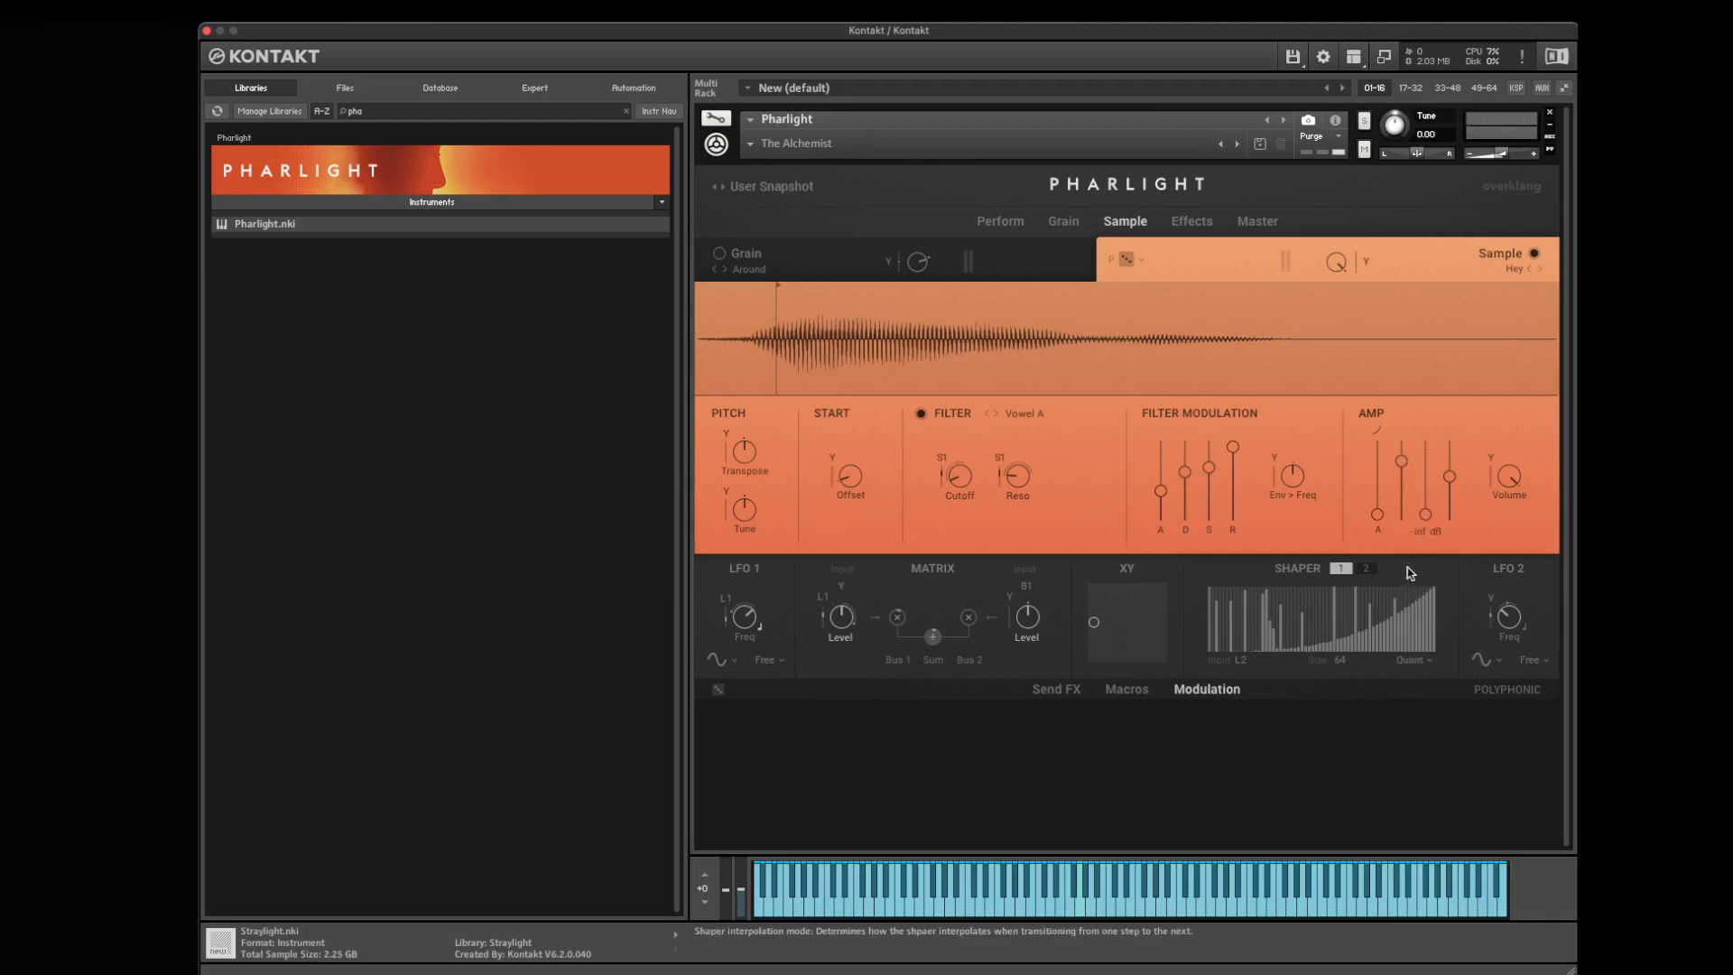
left_click_drag(1404, 464, 1406, 408)
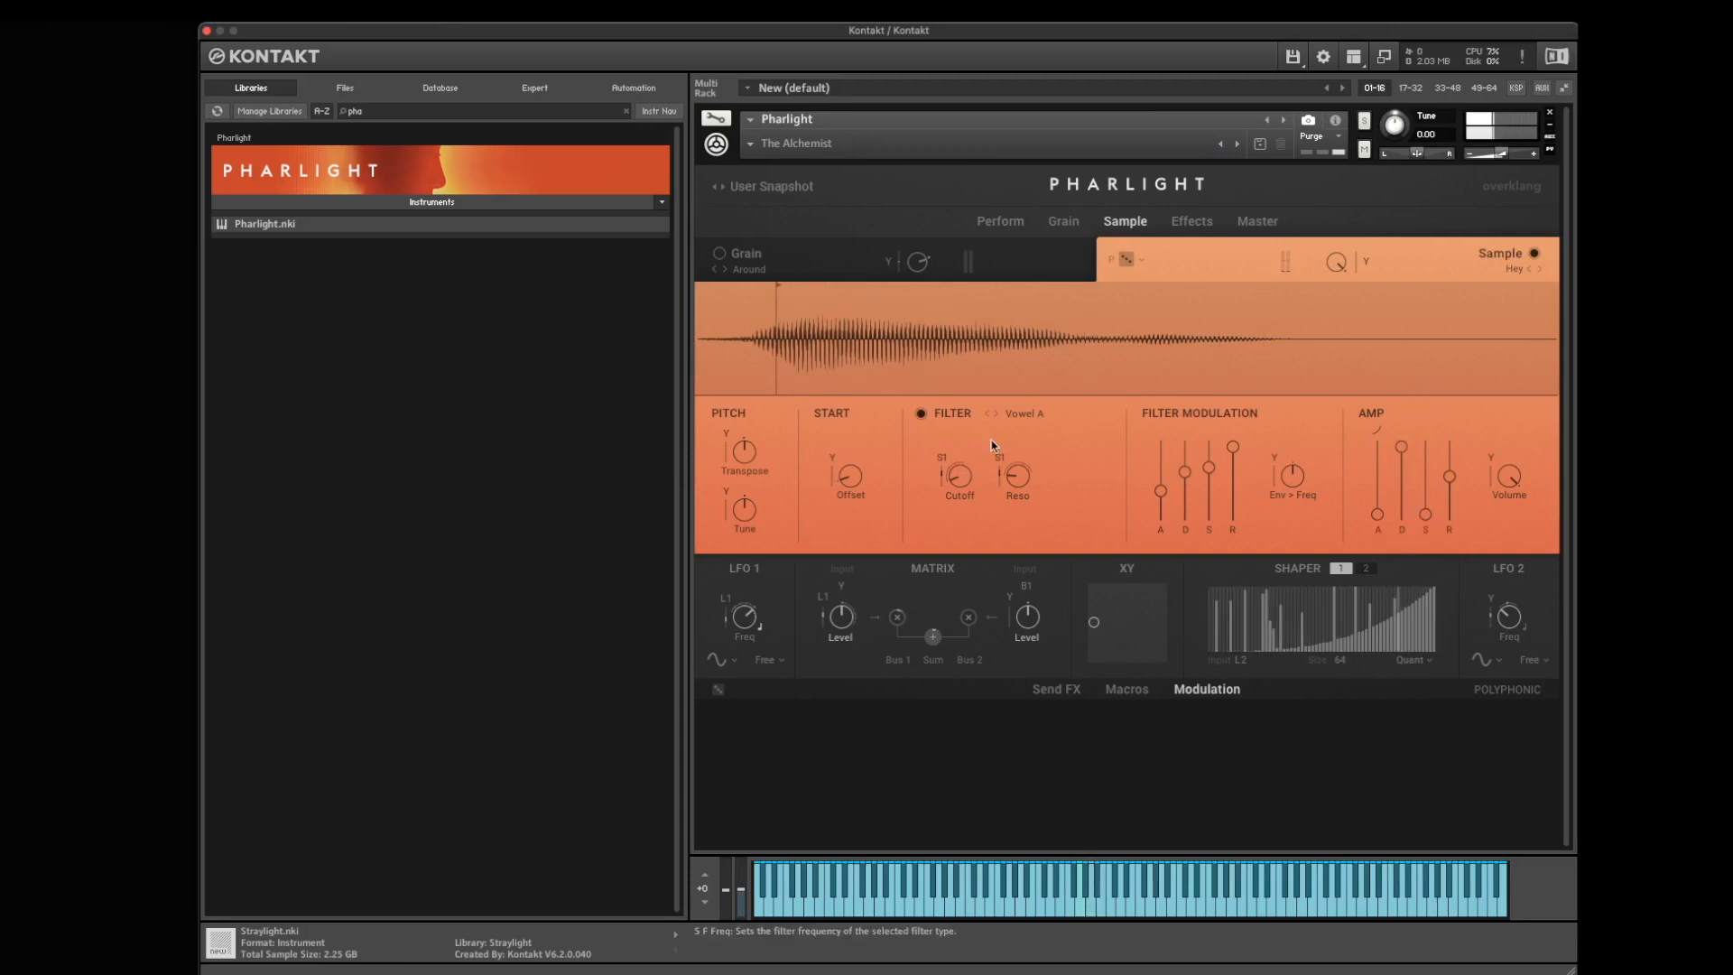
- Try a low cutoff on the Sample layer's filter, and change its filter type to LP 4 pole
left_click_drag(961, 427, 1026, 525)
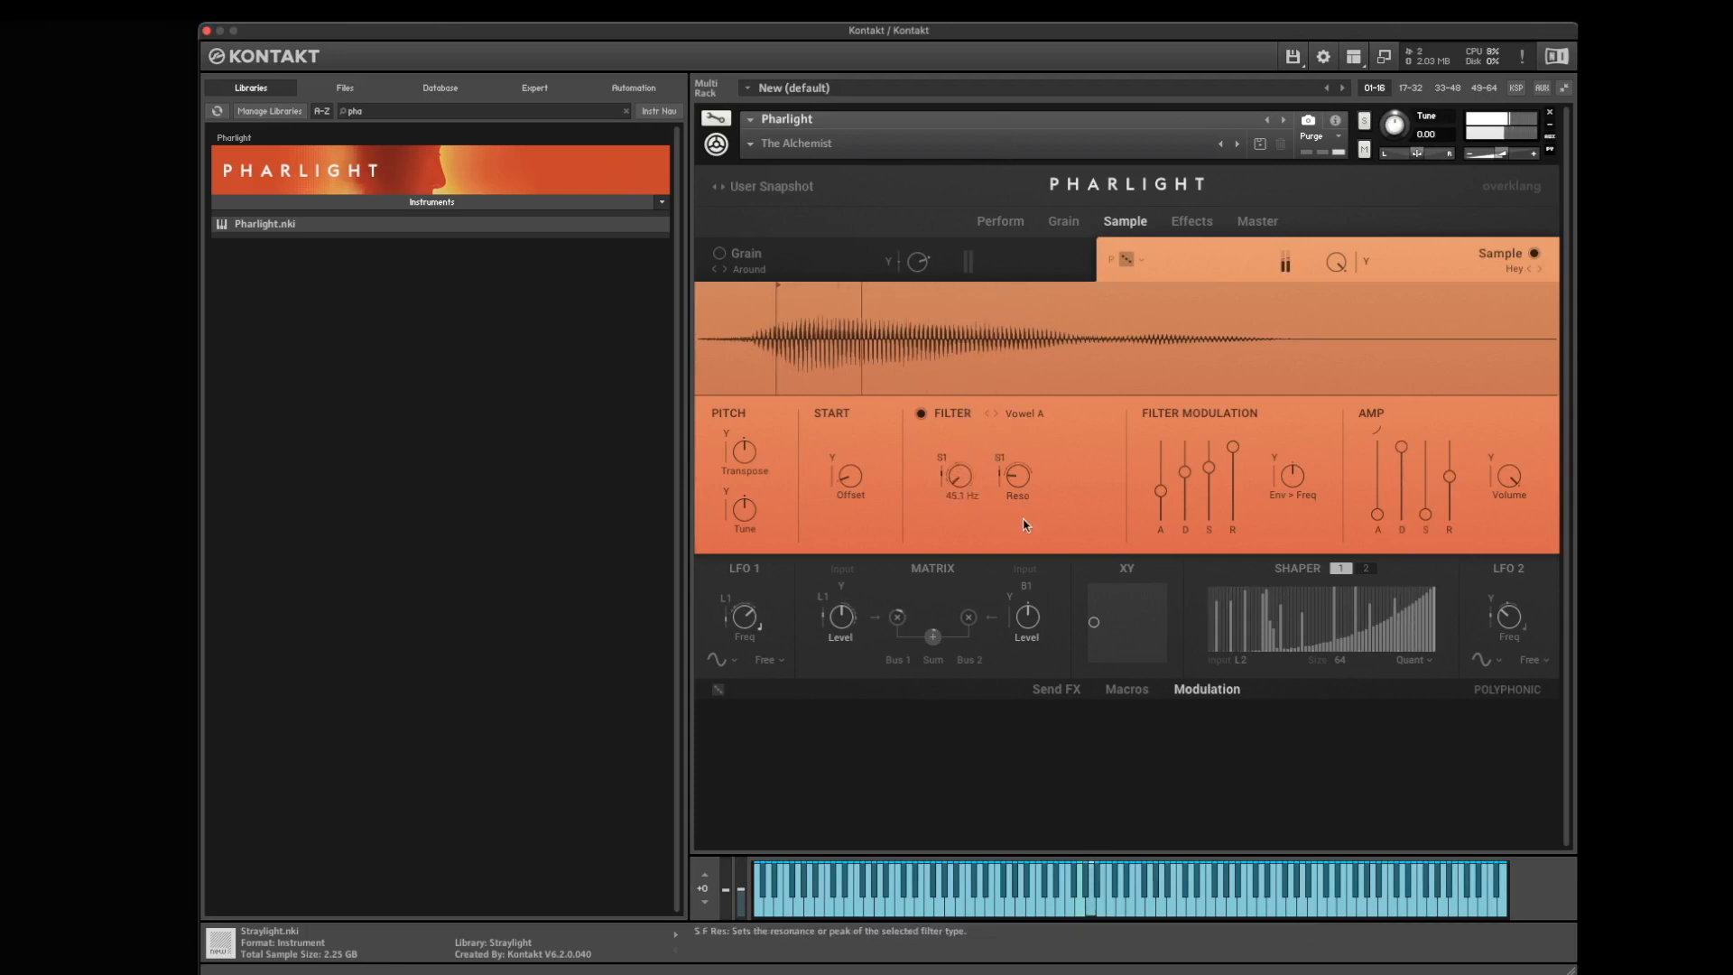
left_click(1024, 413)
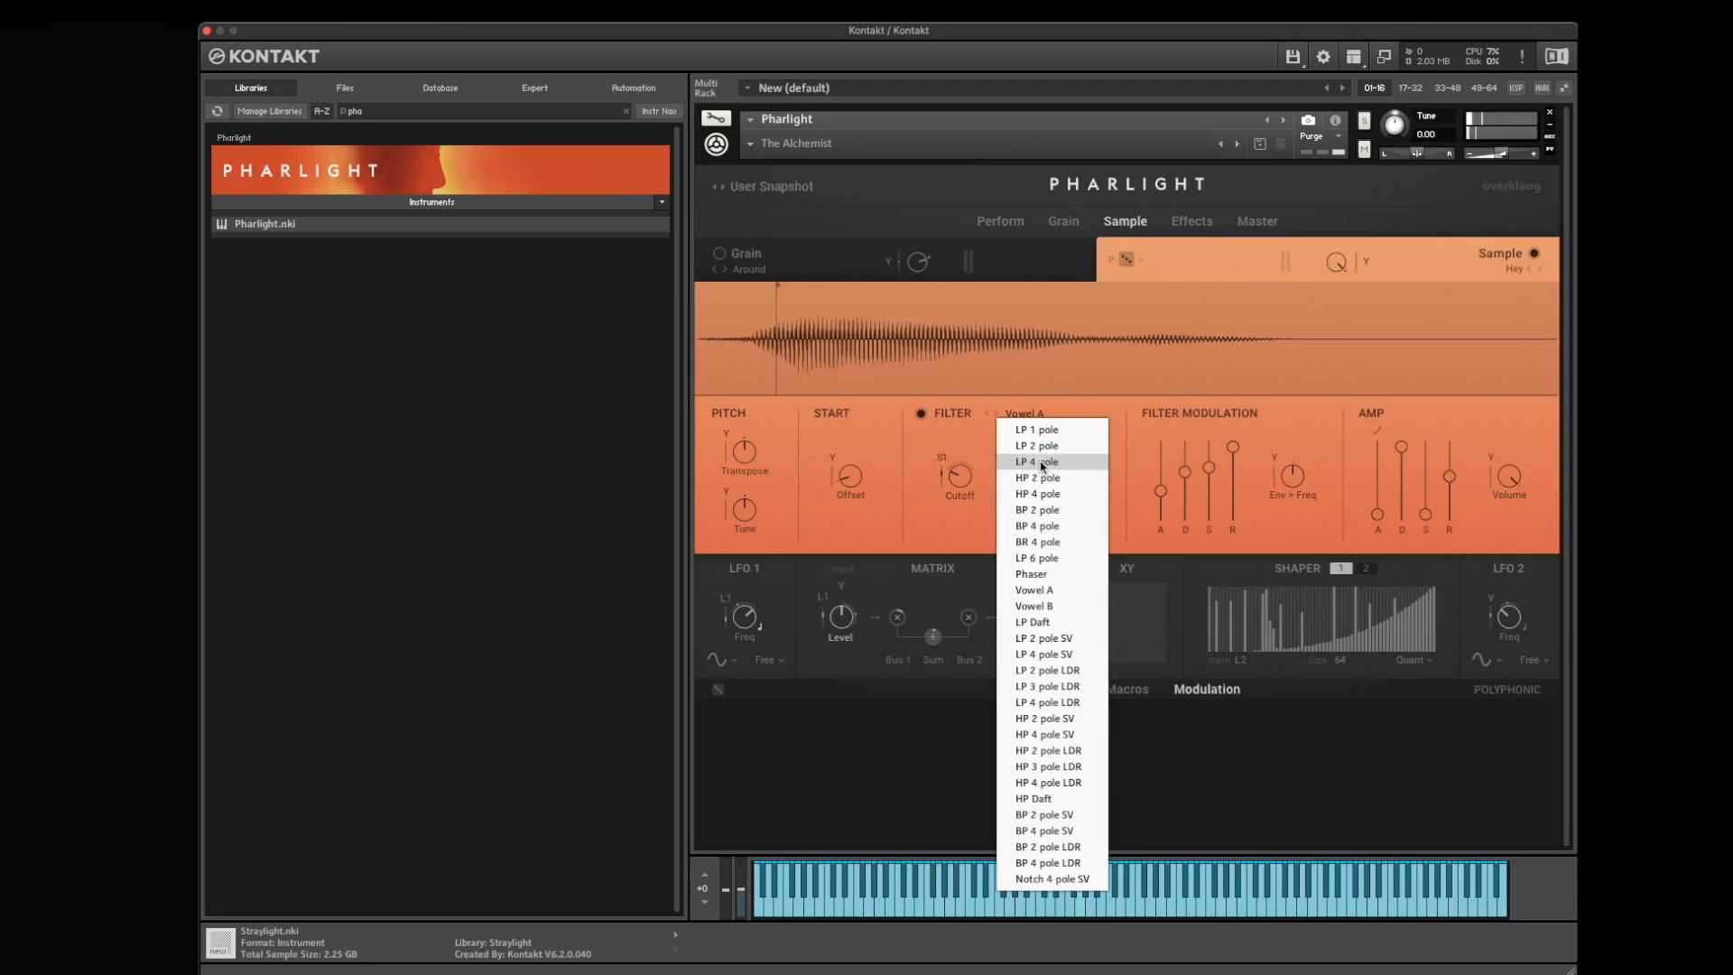
left_click(961, 435)
left_click(1026, 415)
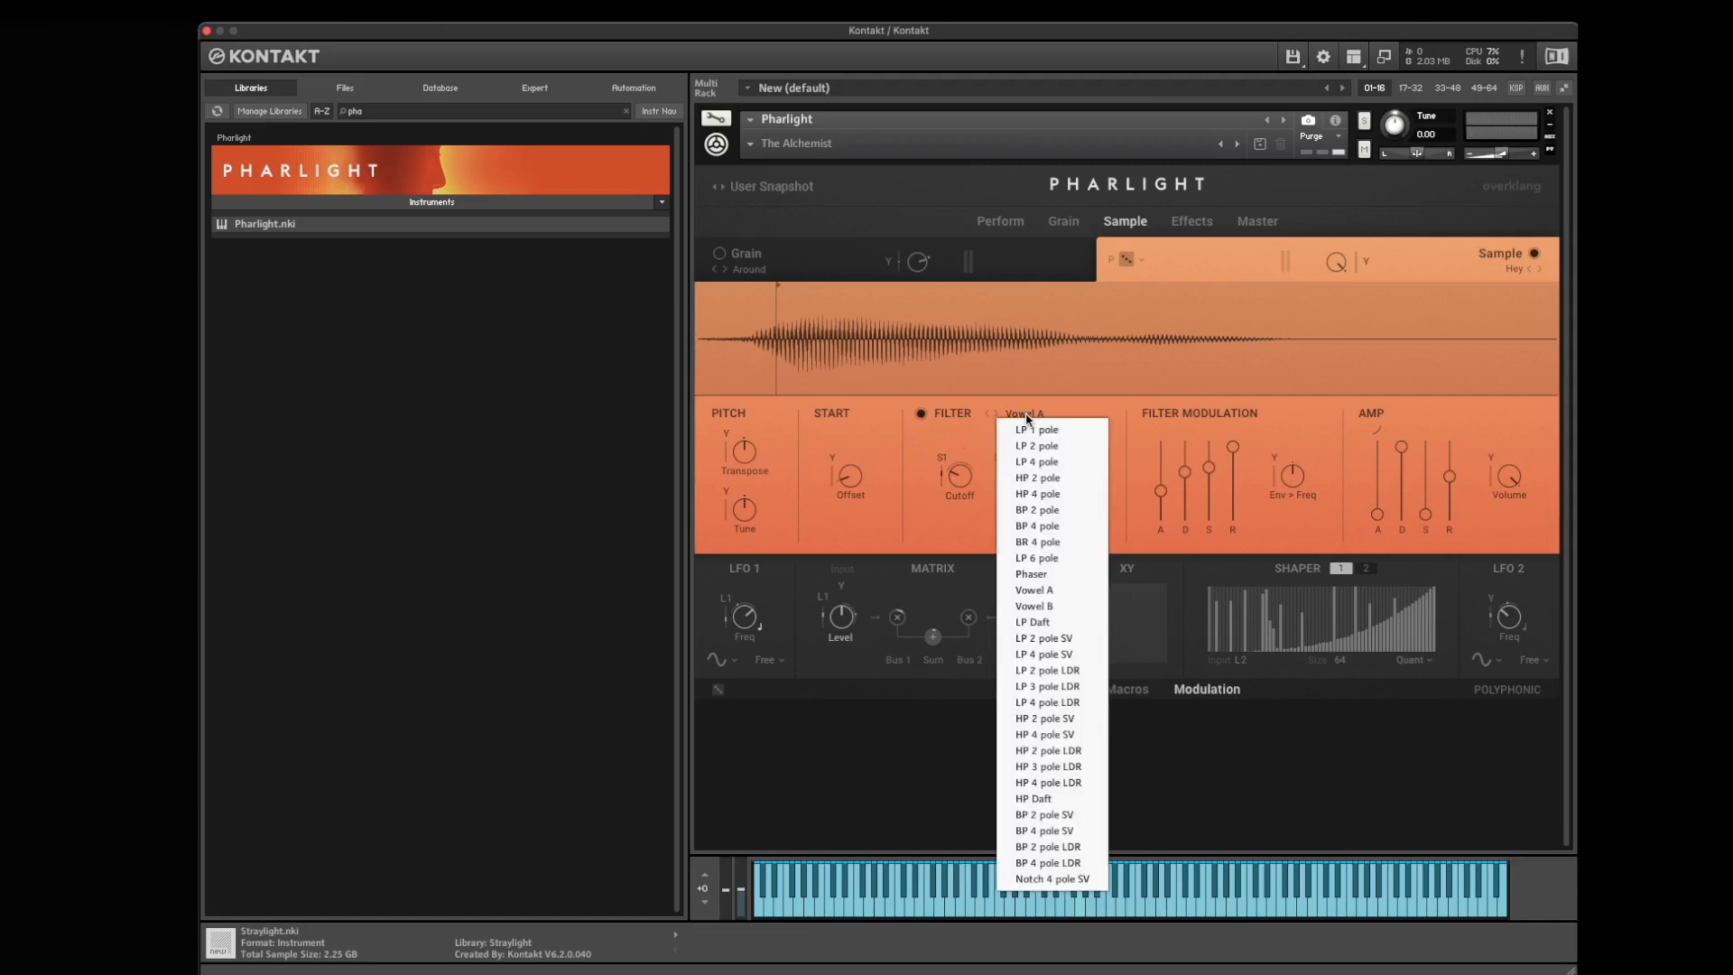
left_click(1051, 463)
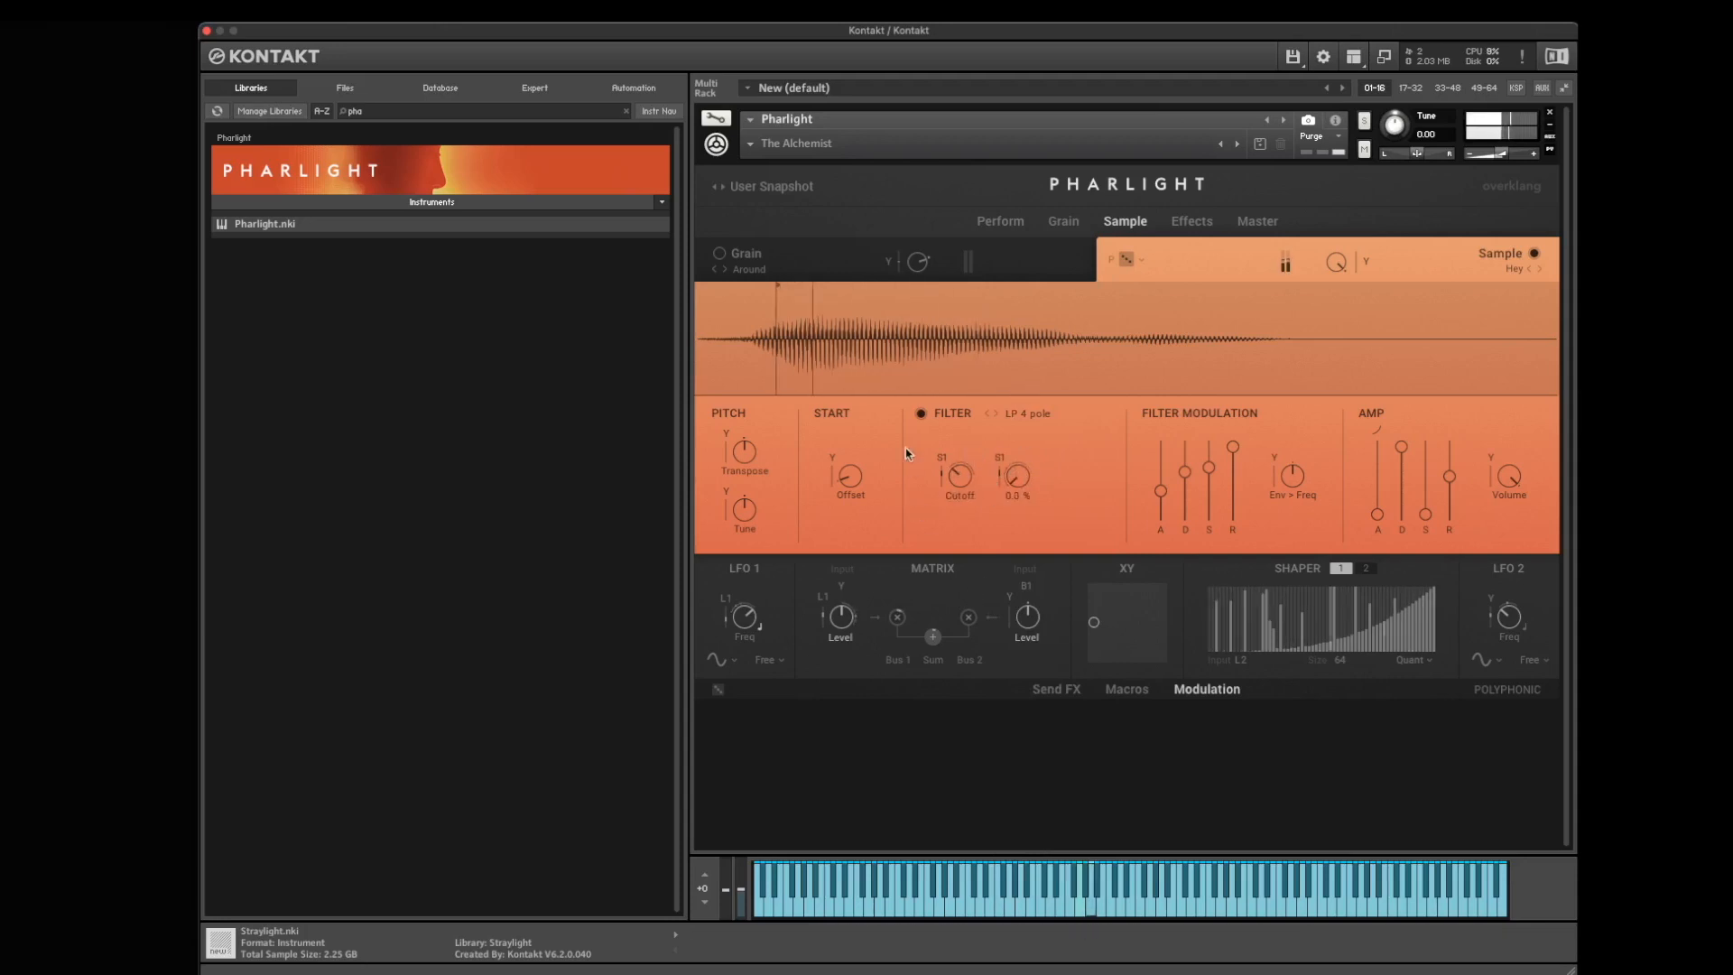
- Sweep the Sample layer's LP 4 pole cutoff down and back up, and review the other filter types
left_click_drag(962, 482, 966, 522)
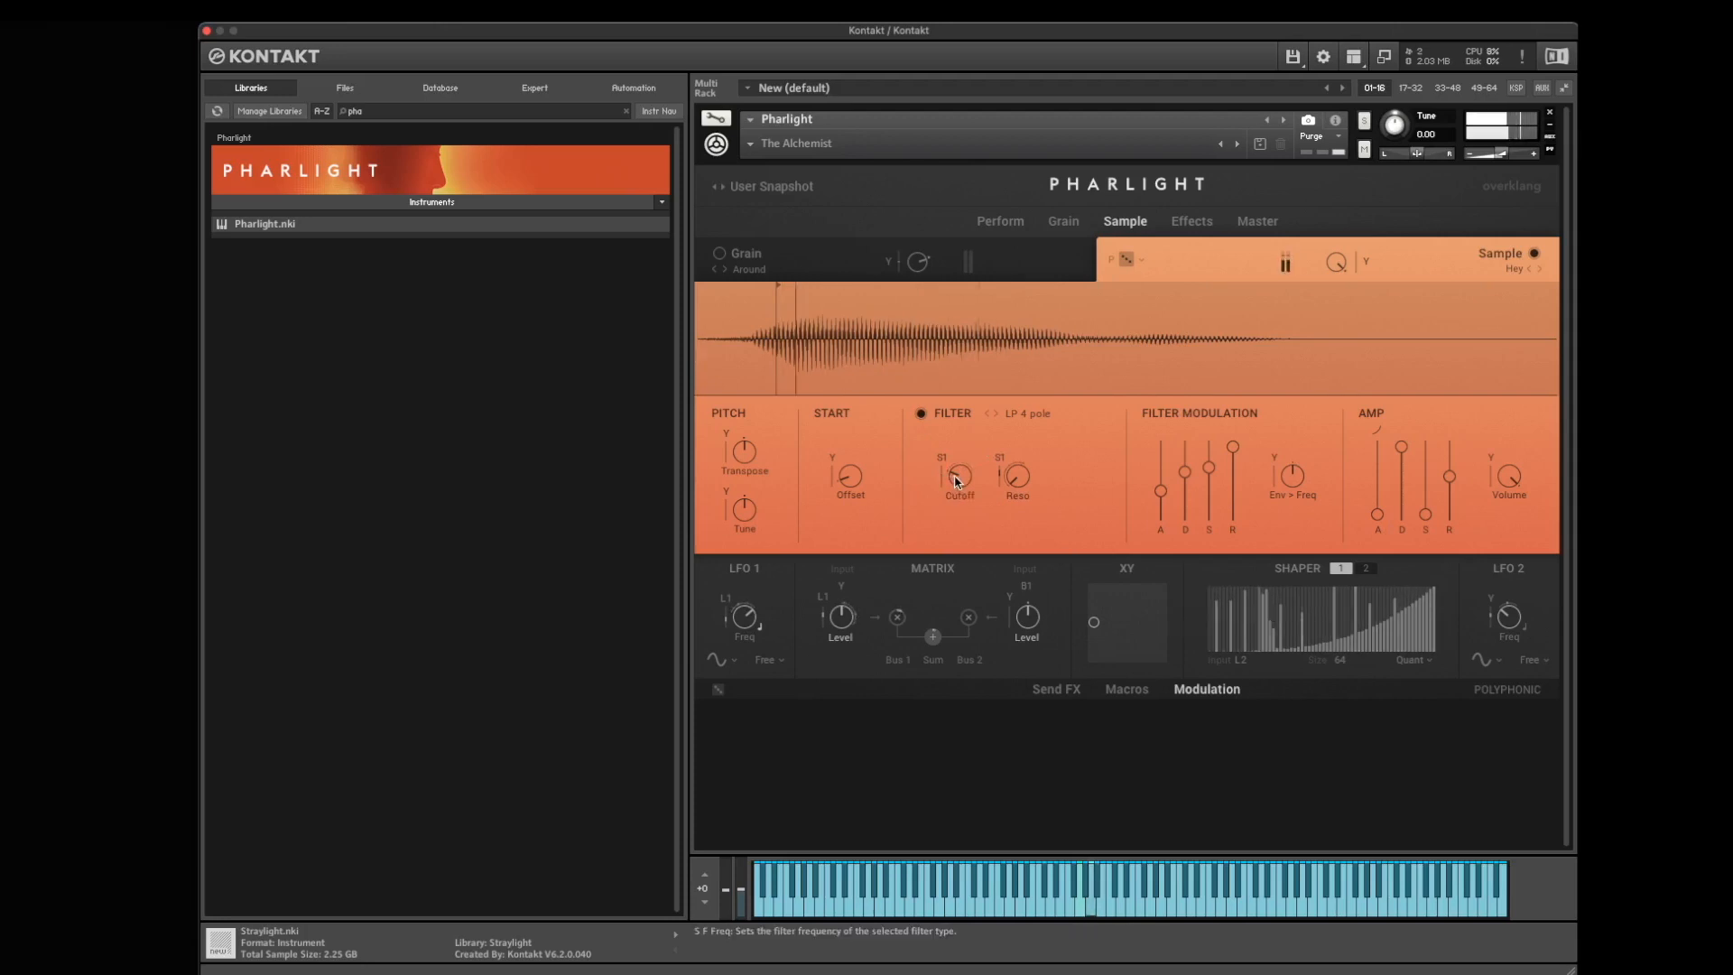
left_click_drag(954, 482, 996, 380)
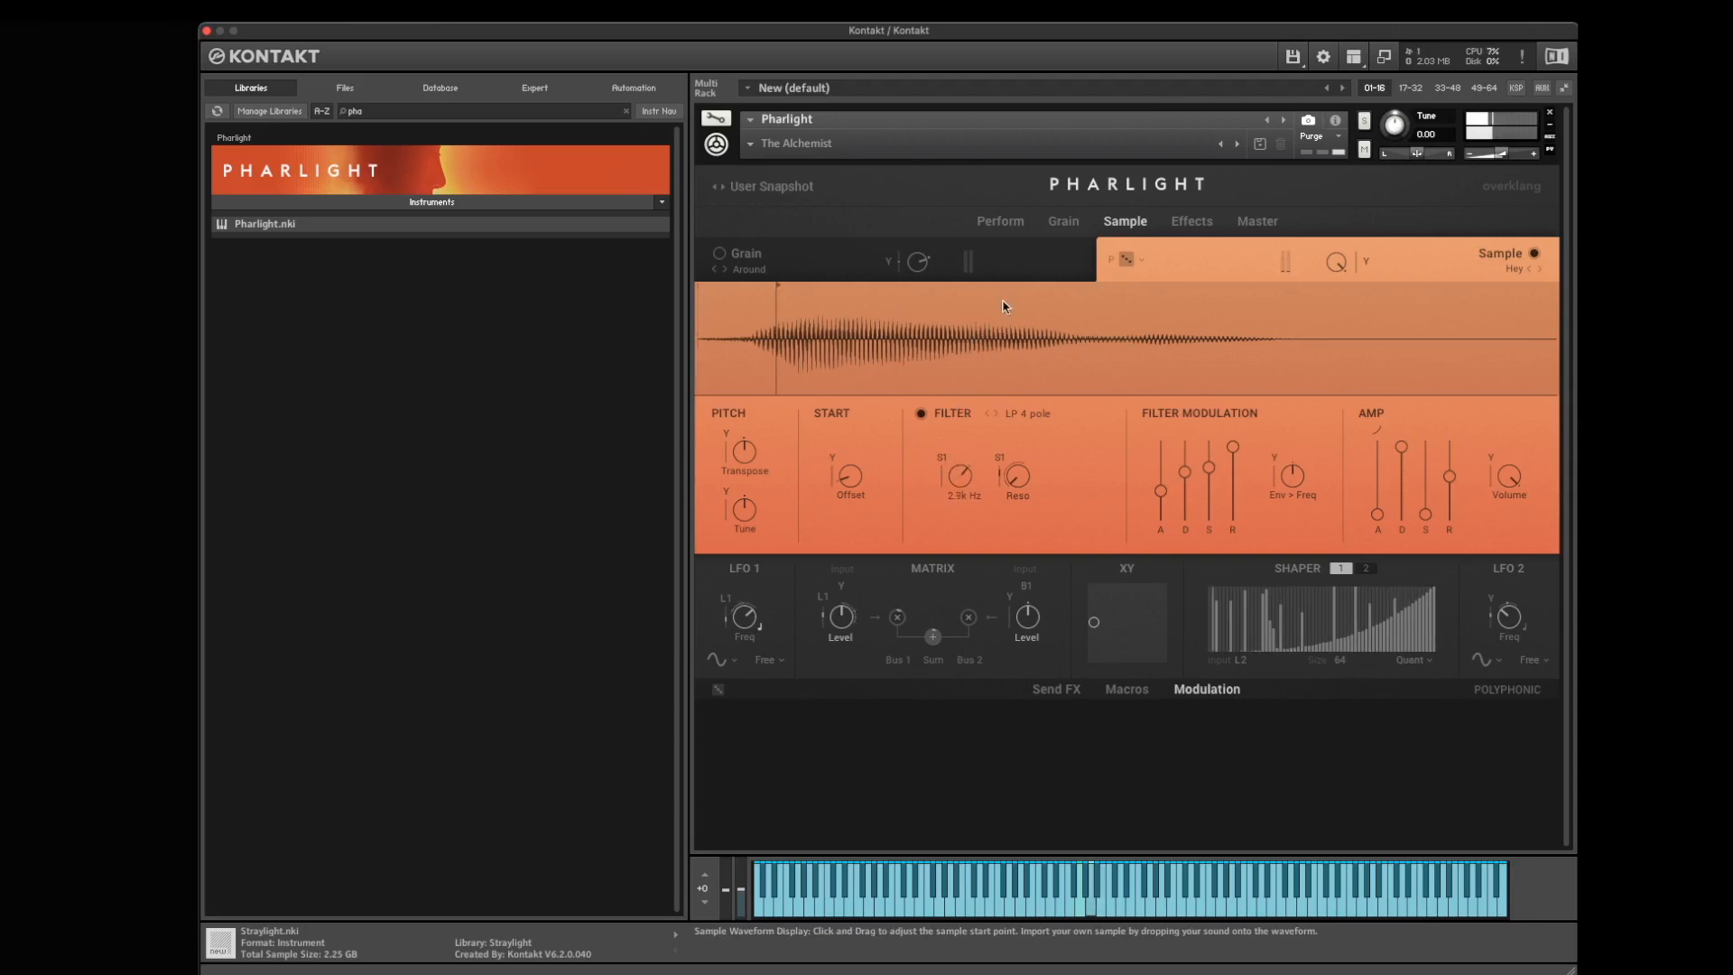
left_click_drag(1005, 306, 1011, 238)
left_click(1026, 413)
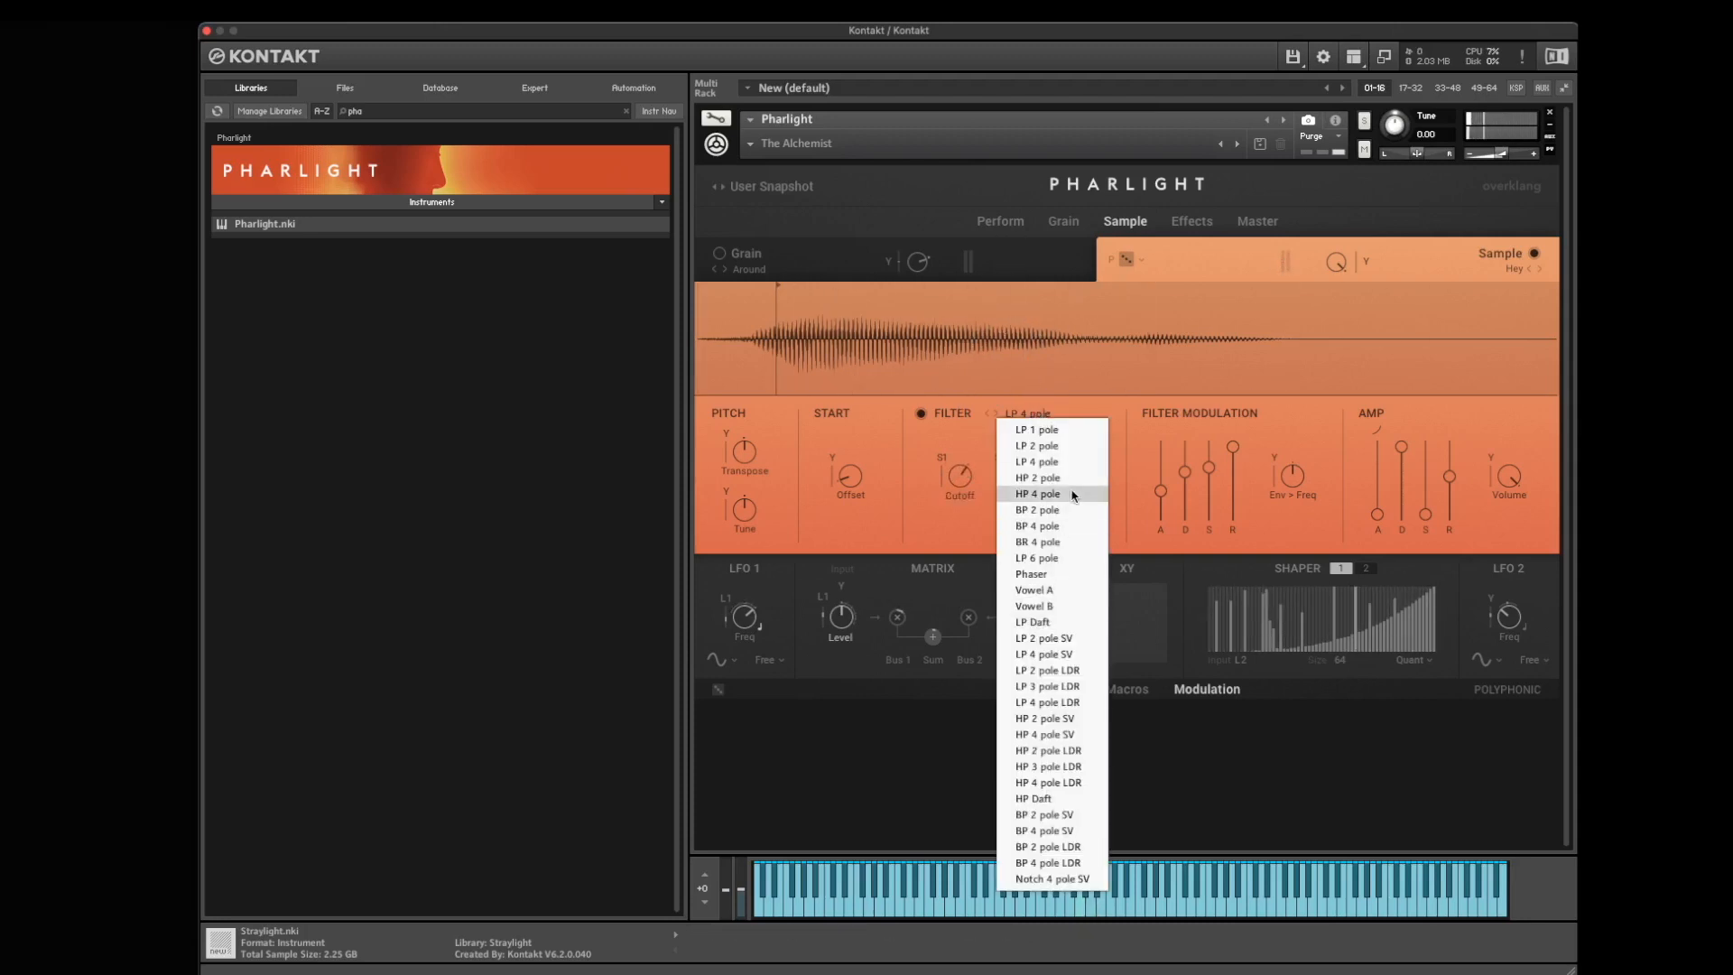
left_click(923, 528)
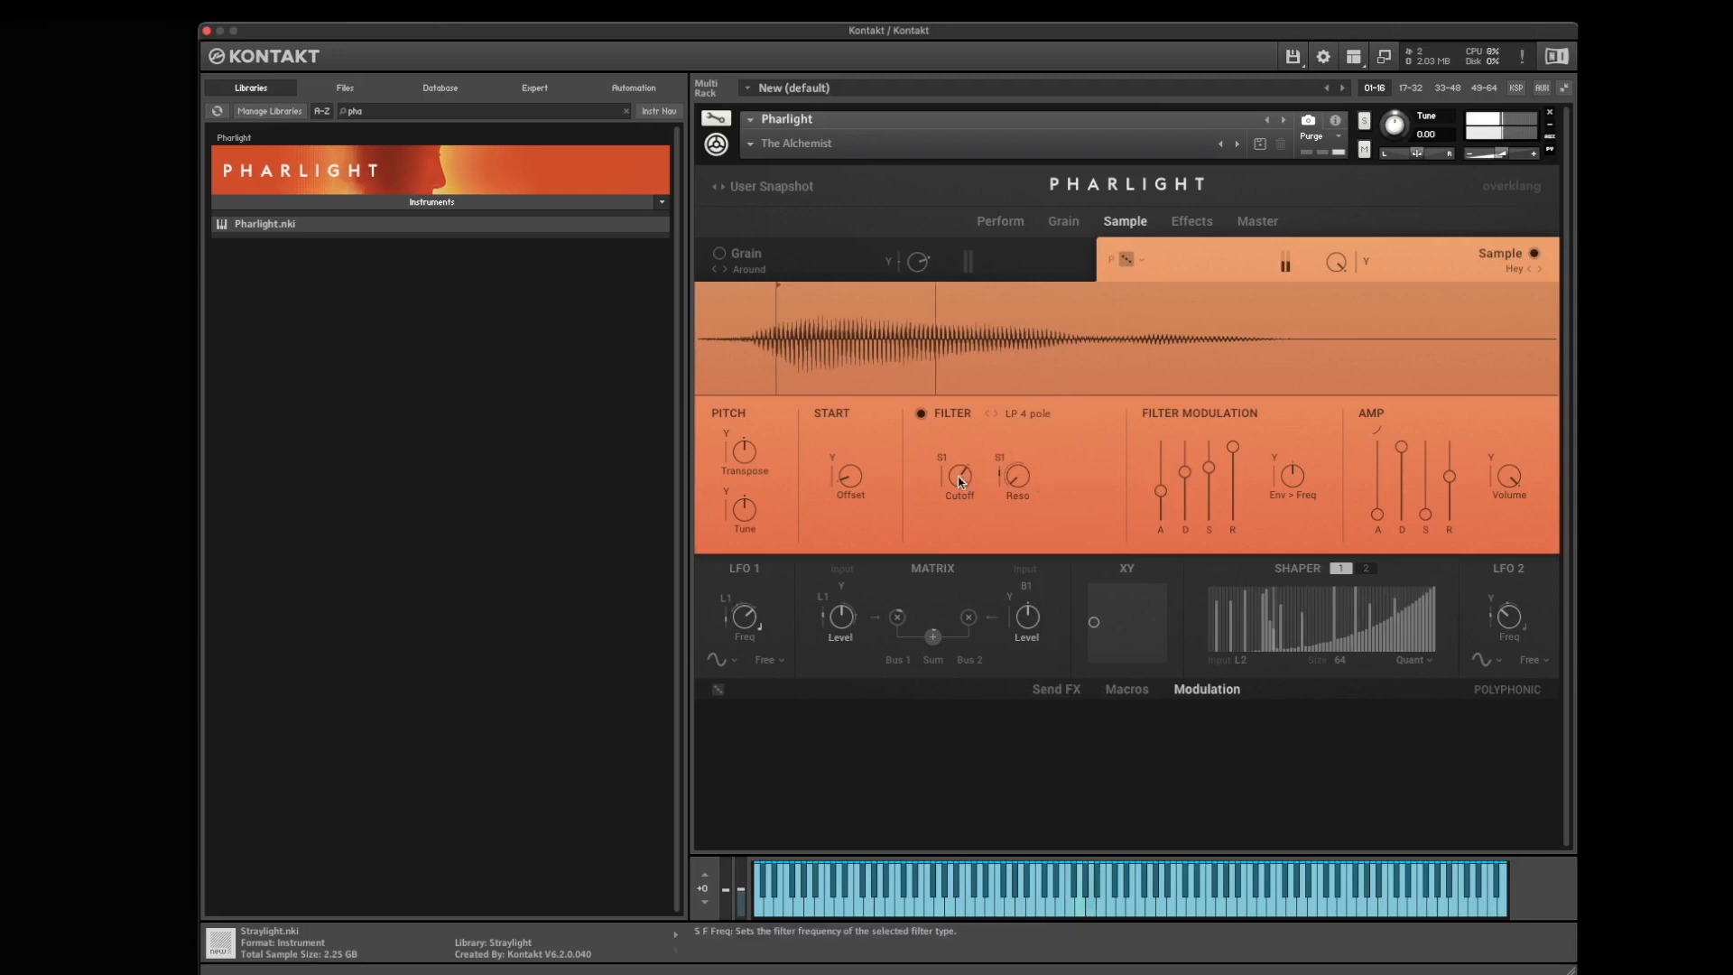
- Lower the Sample filter's cutoff, raise the Env > Freq amount, and adjust the filter envelope's attack, decay and sustain
left_click_drag(958, 481, 955, 582)
left_click_drag(1292, 484, 1288, 363)
left_click_drag(1160, 492, 1199, 518)
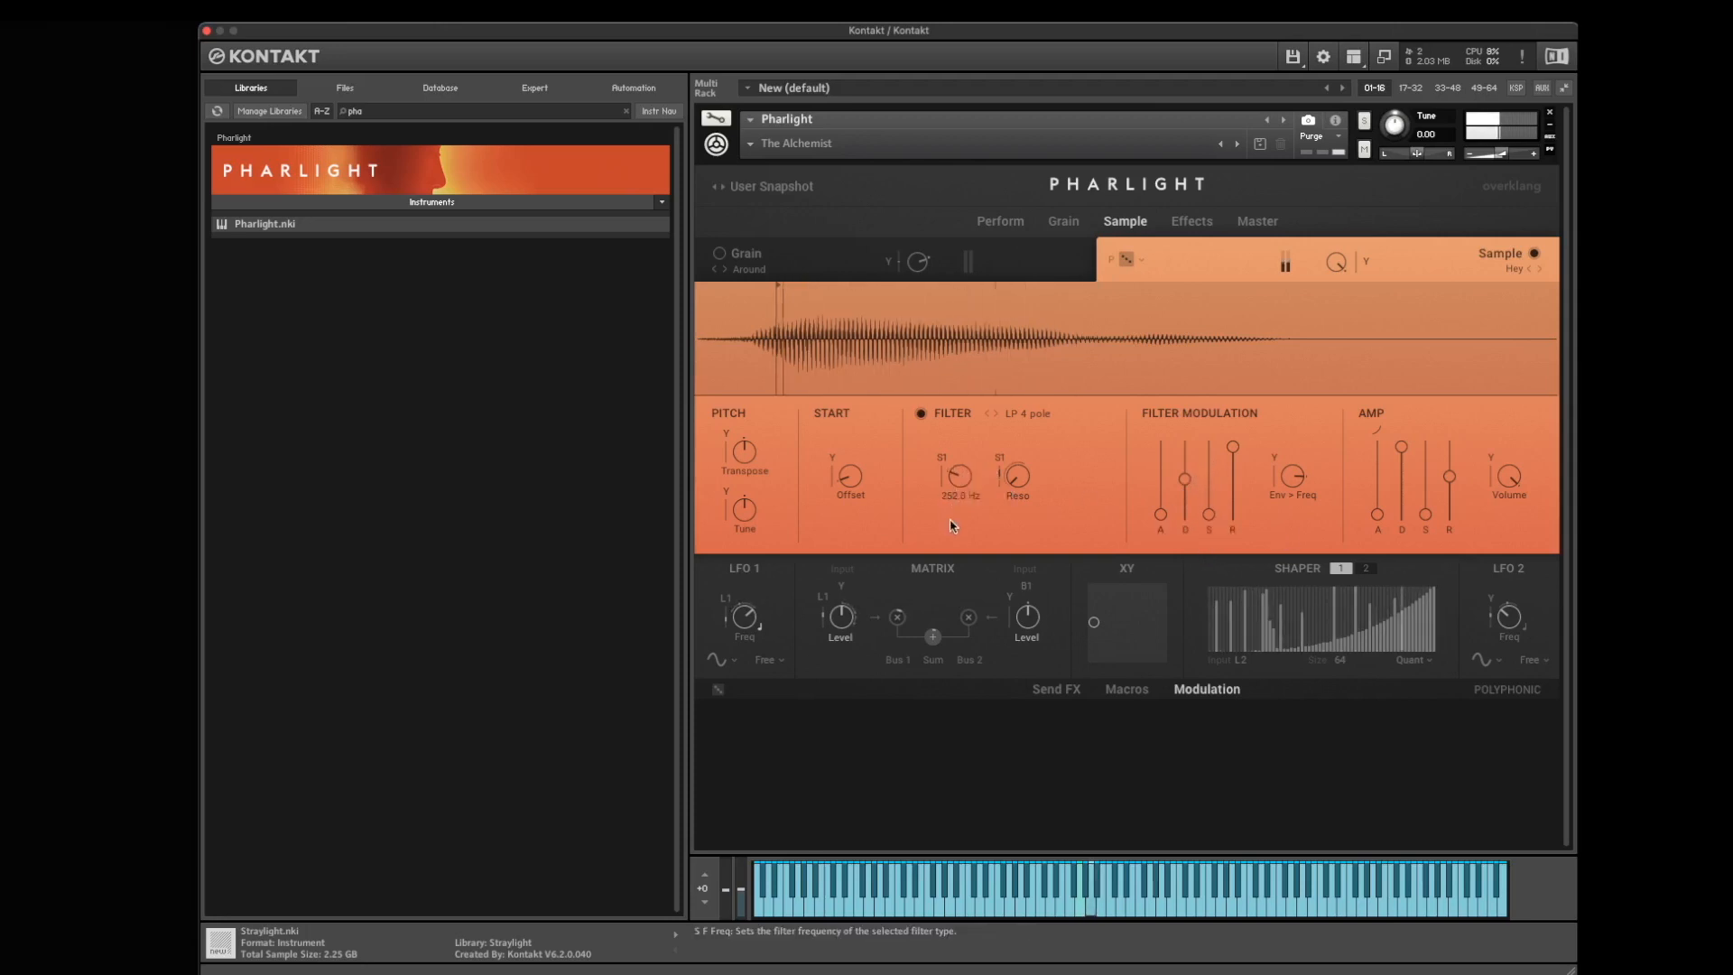
left_click_drag(1185, 478, 1185, 423)
left_click_drag(1161, 514, 1177, 431)
- Turn off the Sample layer's filter, and try the Transpose and Tune controls, returning Transpose to 0.0 st
left_click(920, 413)
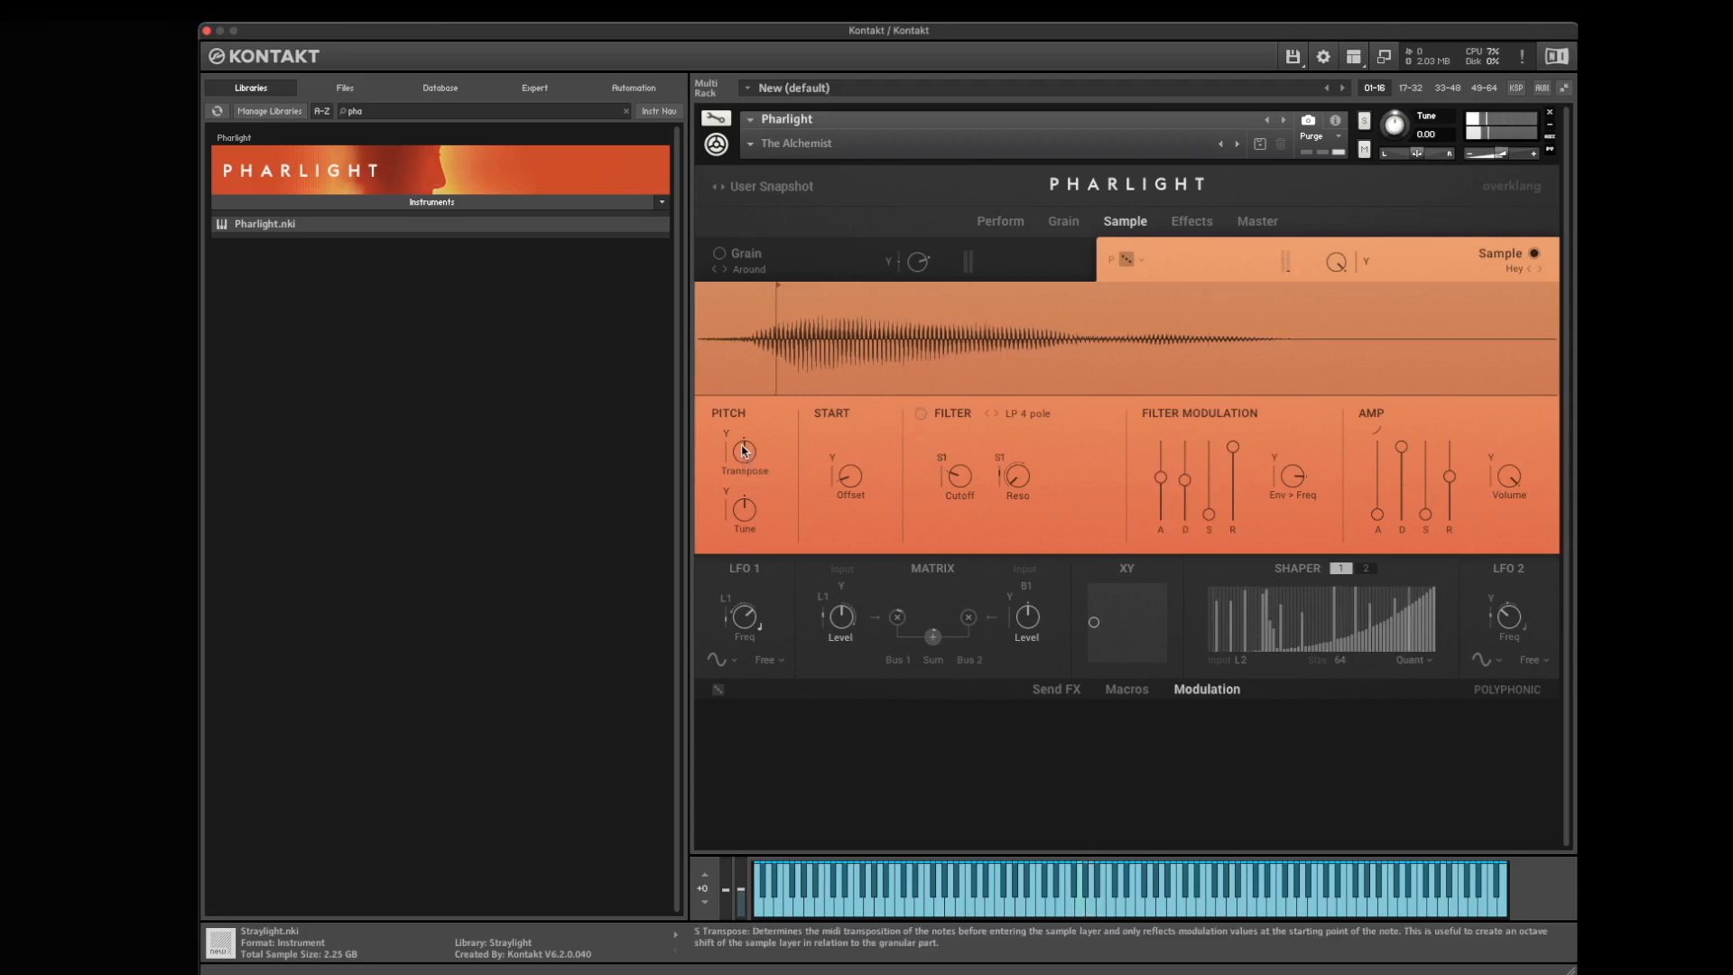
mouse_move(743, 451)
left_mouse_down()
mouse_move(744, 483)
mouse_move(745, 449)
left_mouse_up()
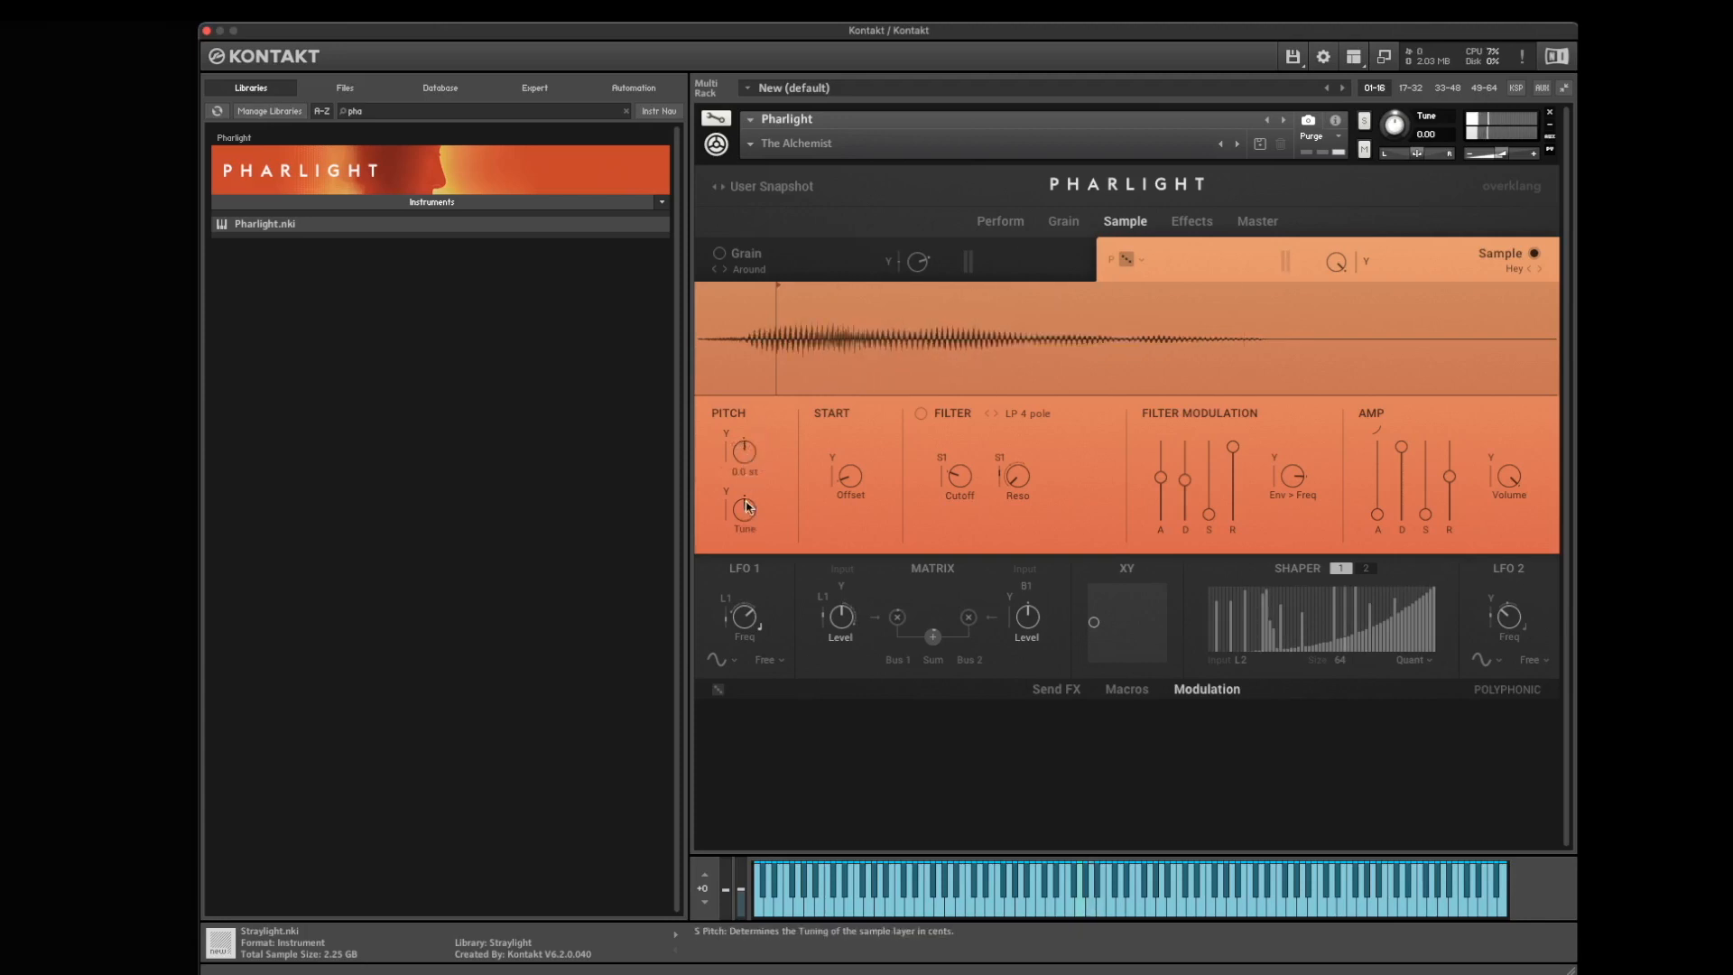
left_click_drag(747, 517, 746, 505)
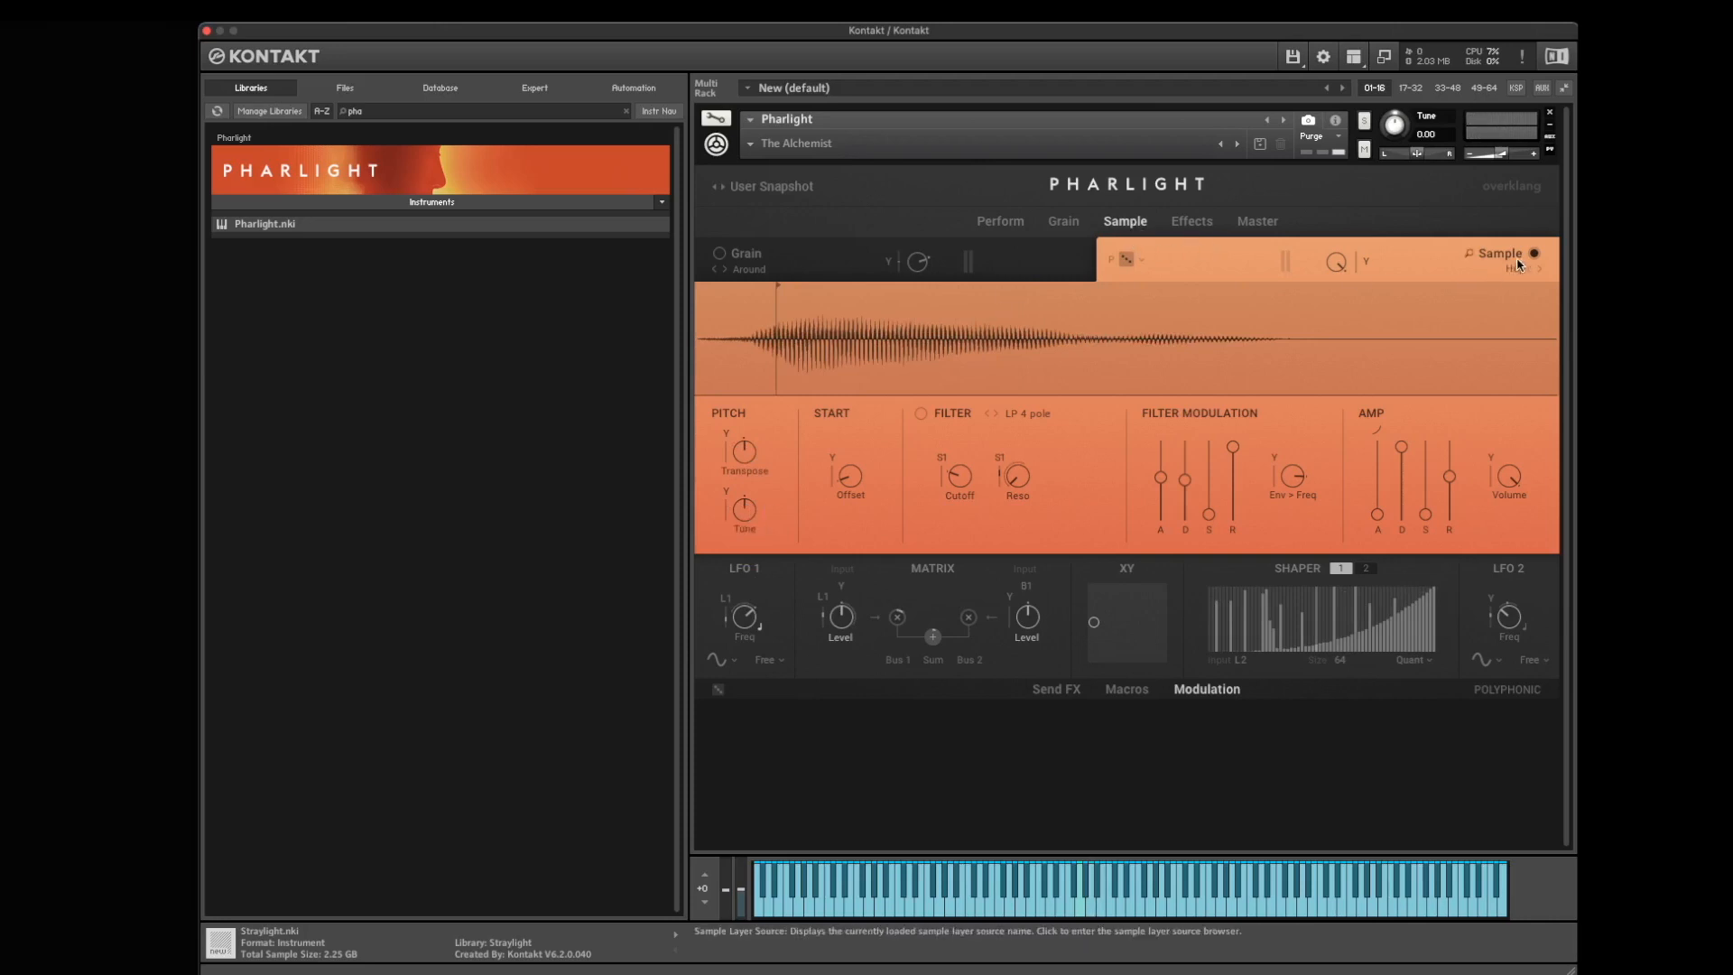
- Switch off the Sample layer and open the Grain layer's detailed settings after a look at the Perform page
left_click(1063, 223)
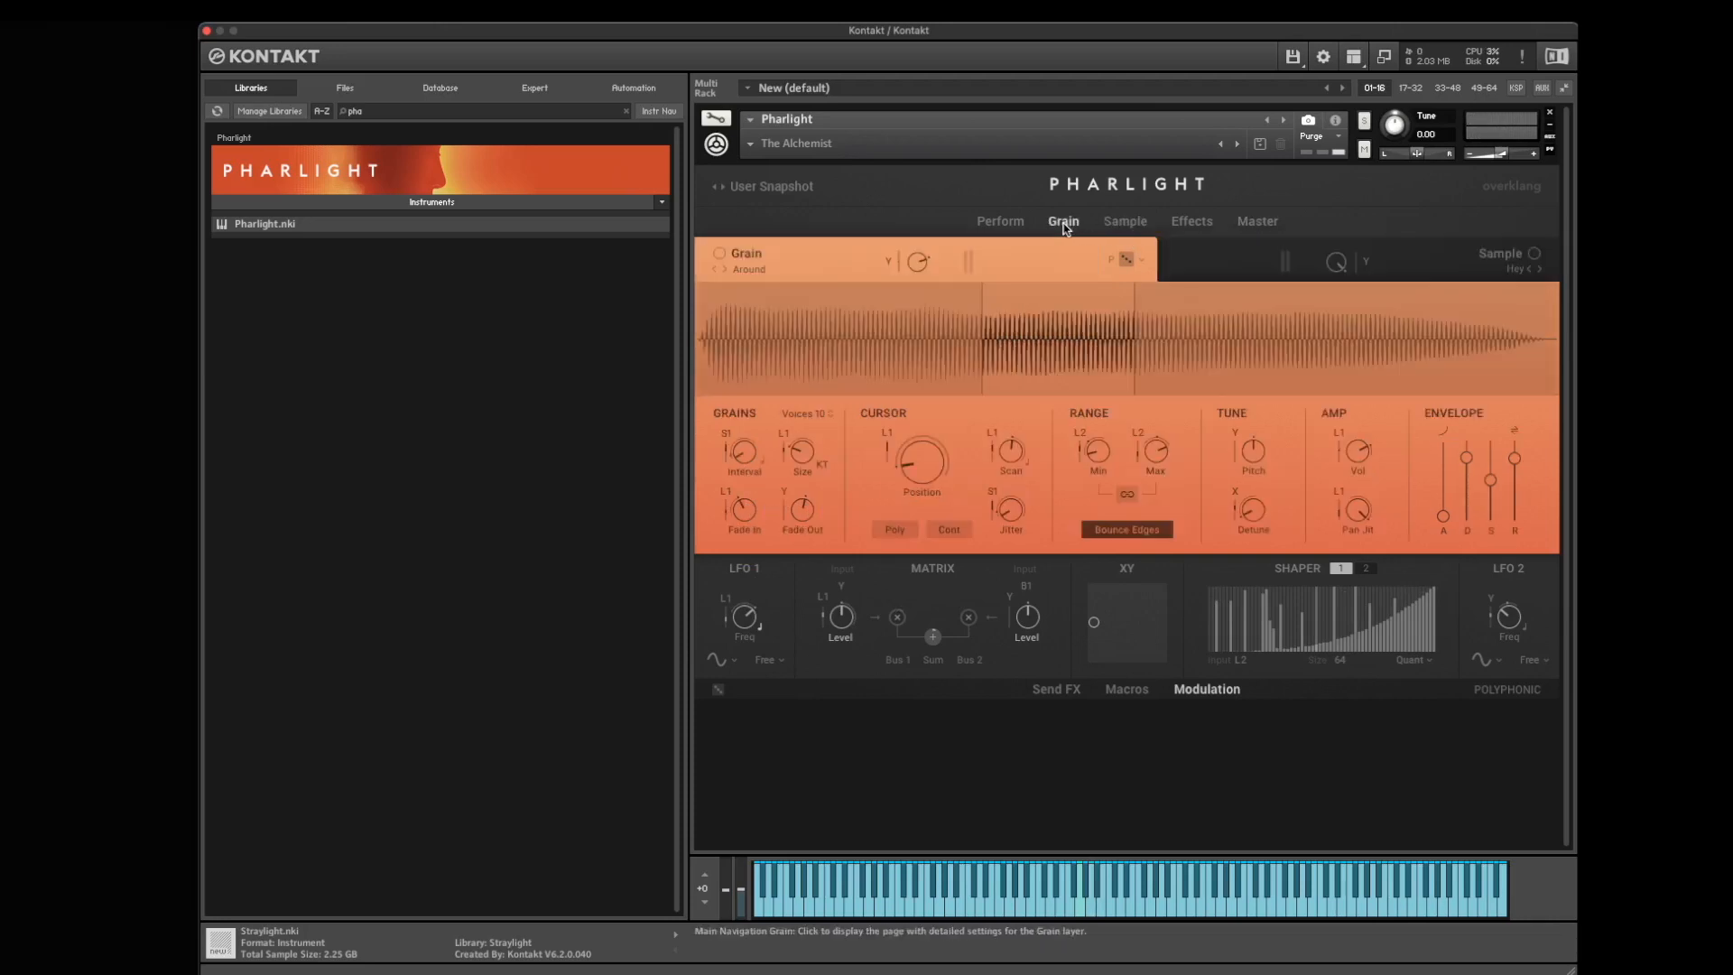
left_click(999, 221)
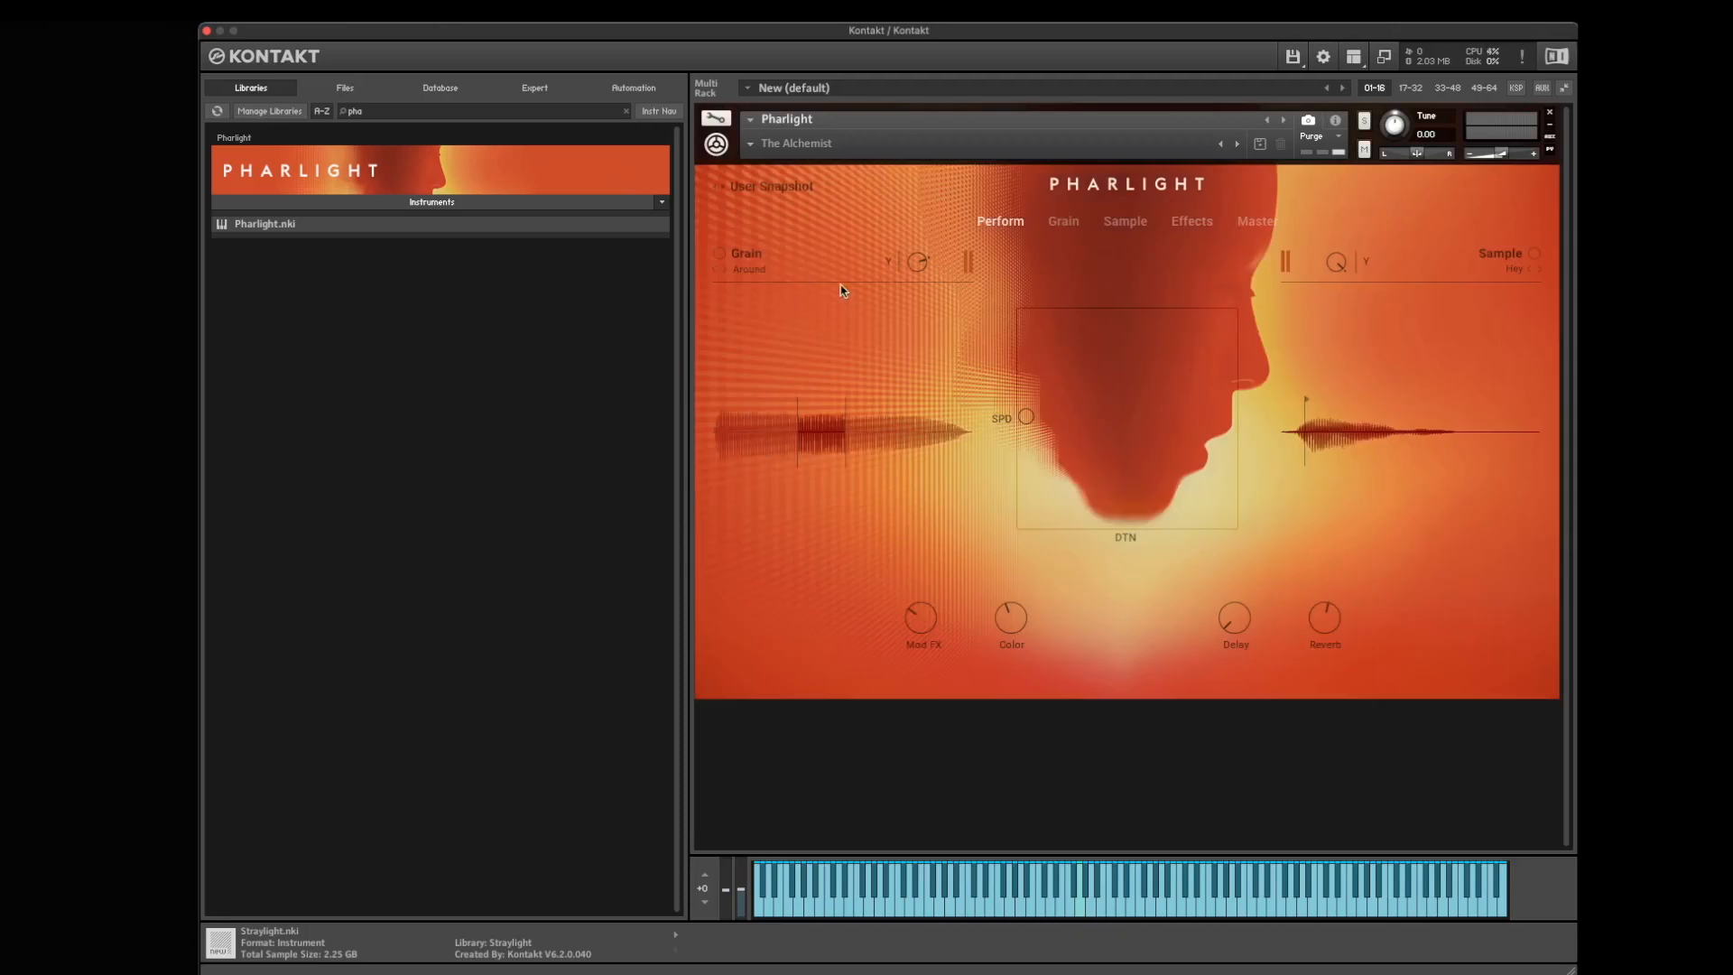
left_click(1061, 229)
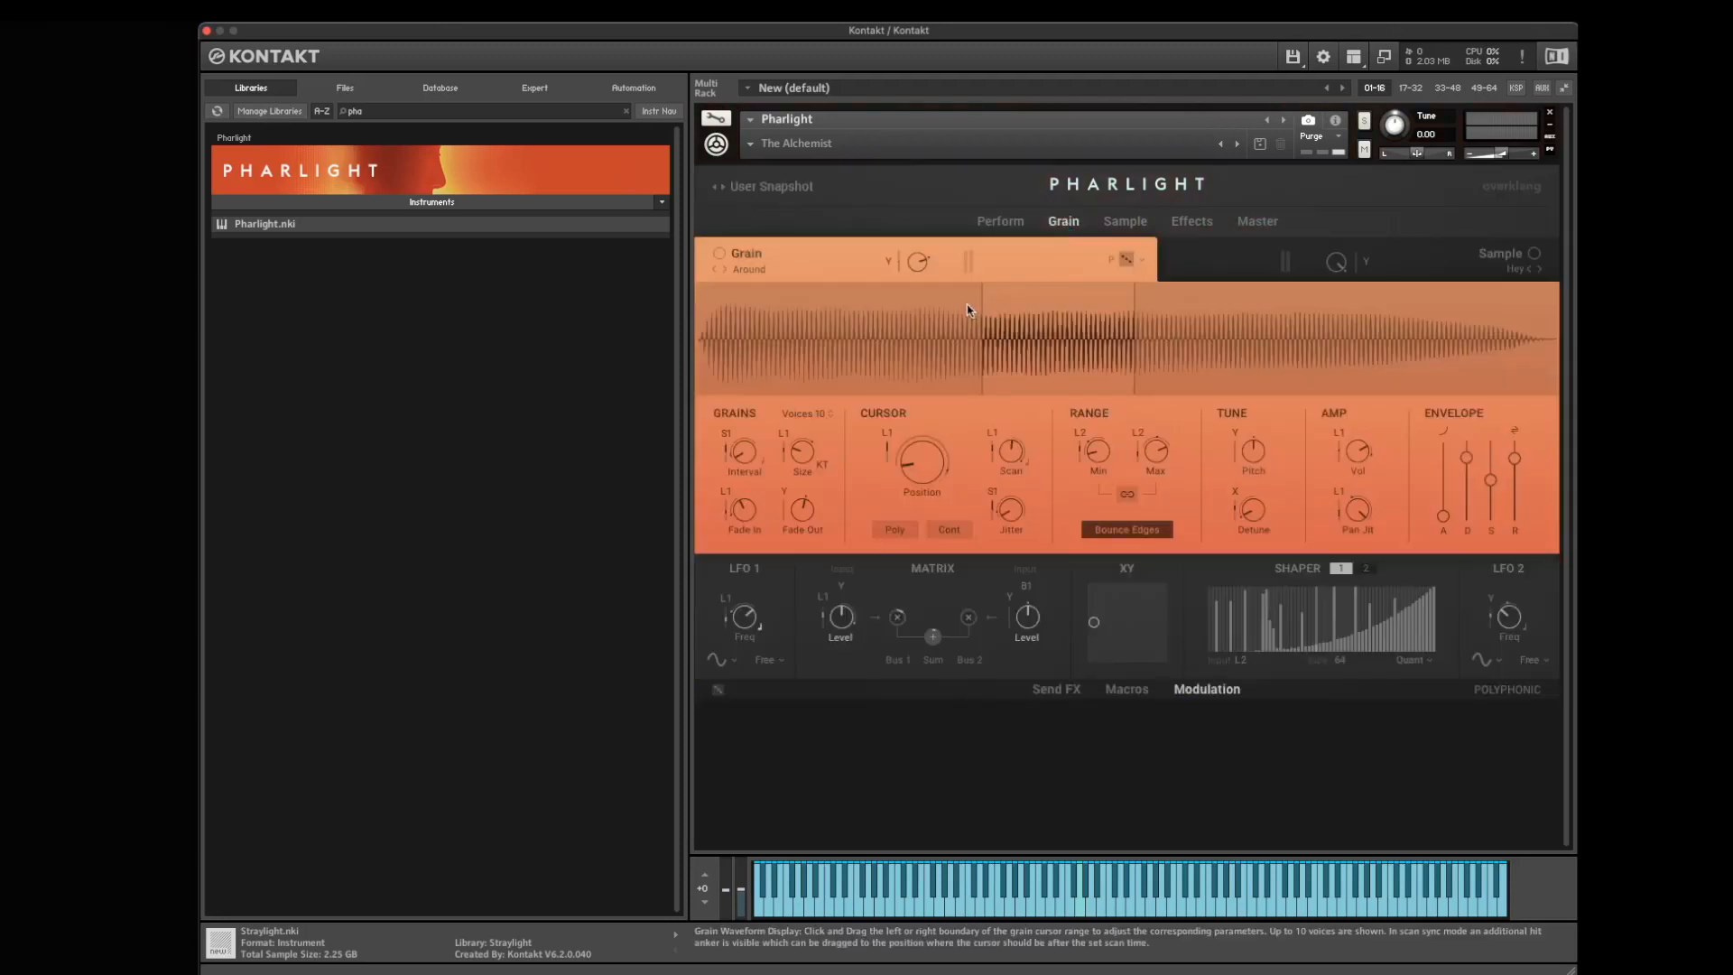
- Switch on the Grain layer and try its Pitch control in the Tune section
left_click(719, 253)
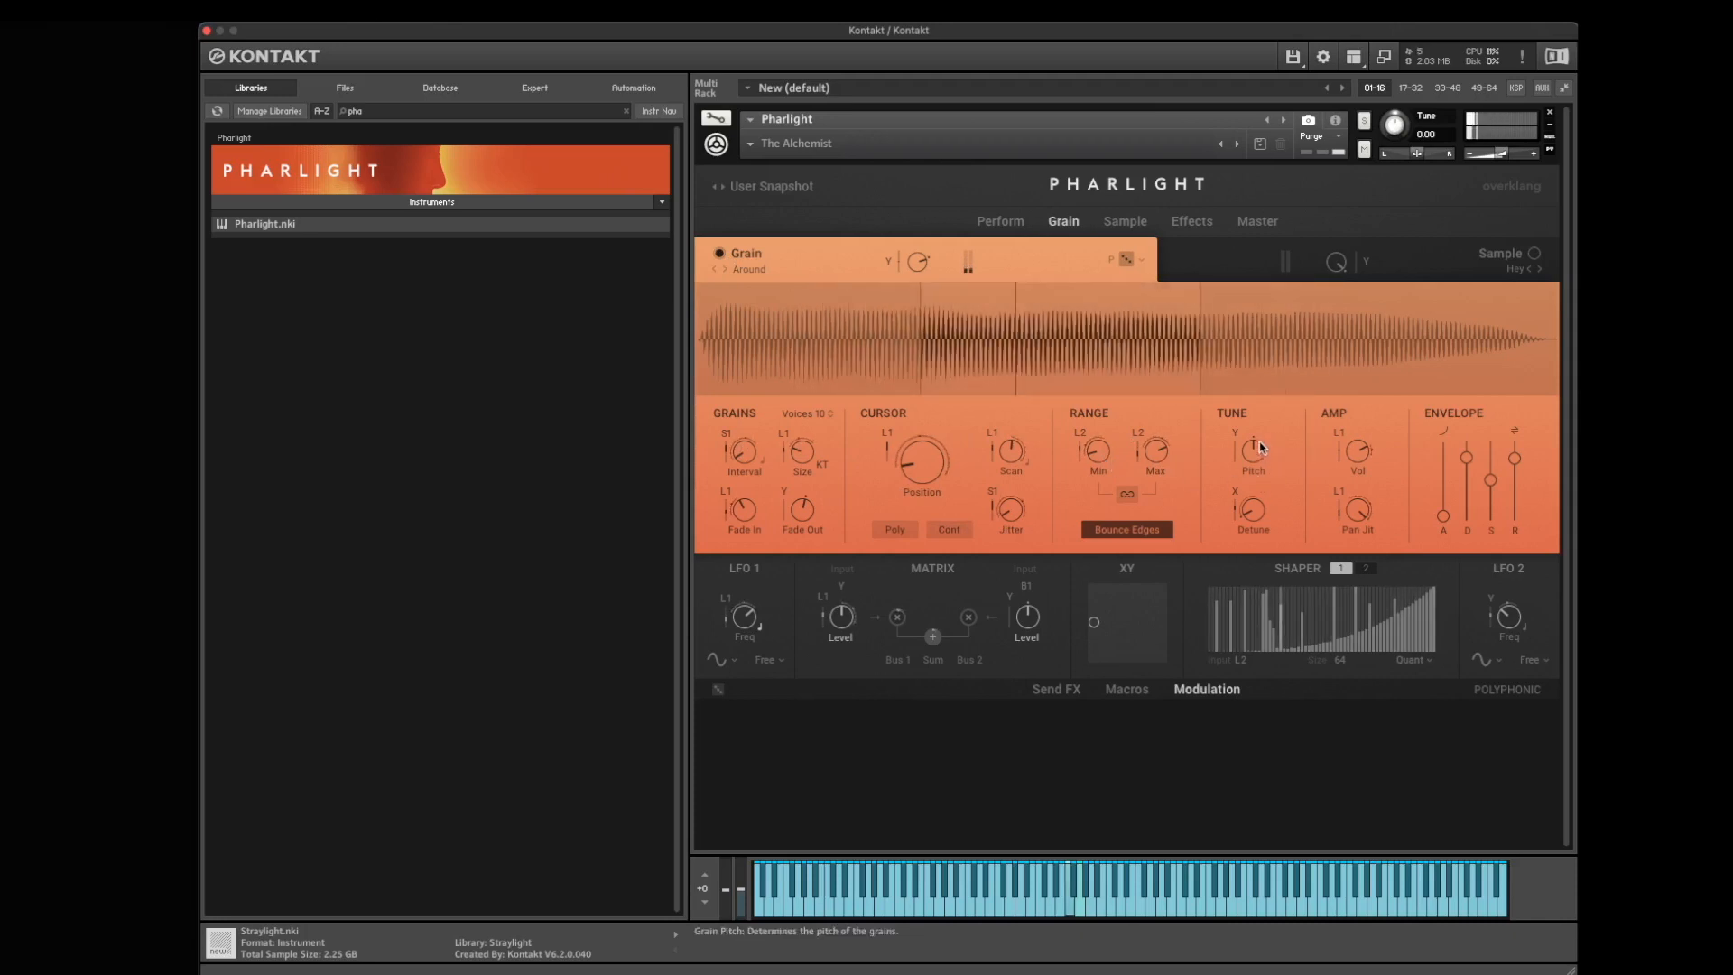
left_click_drag(1254, 451, 1248, 540)
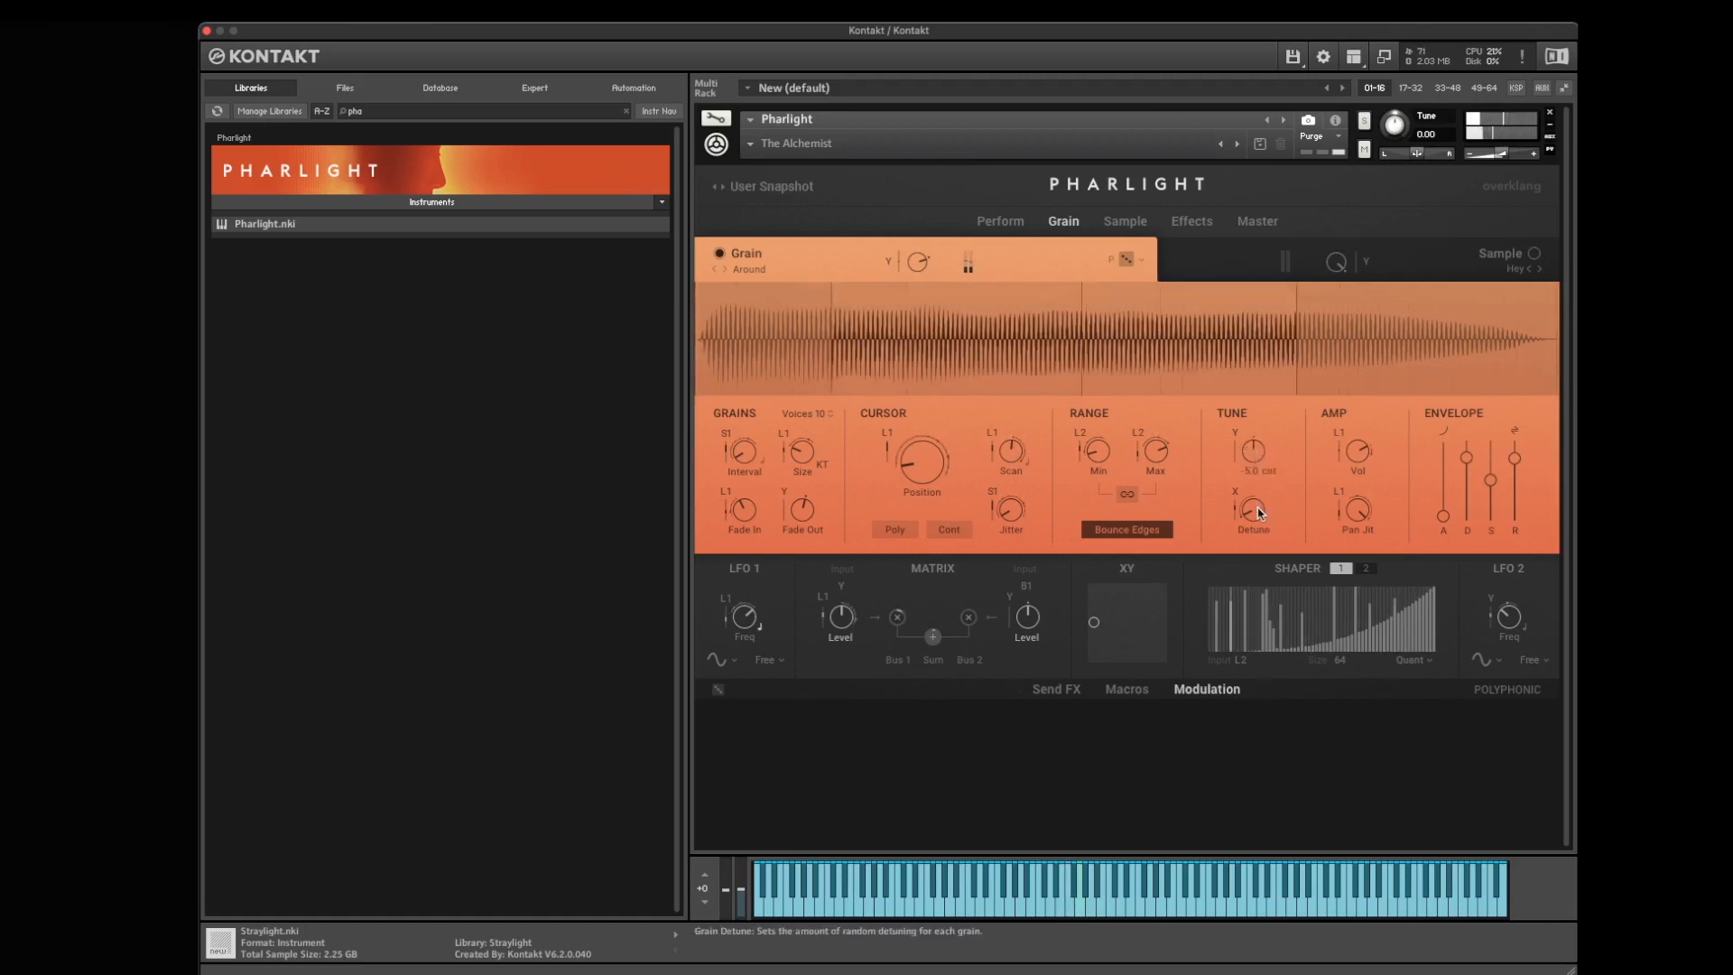
left_click(1358, 451)
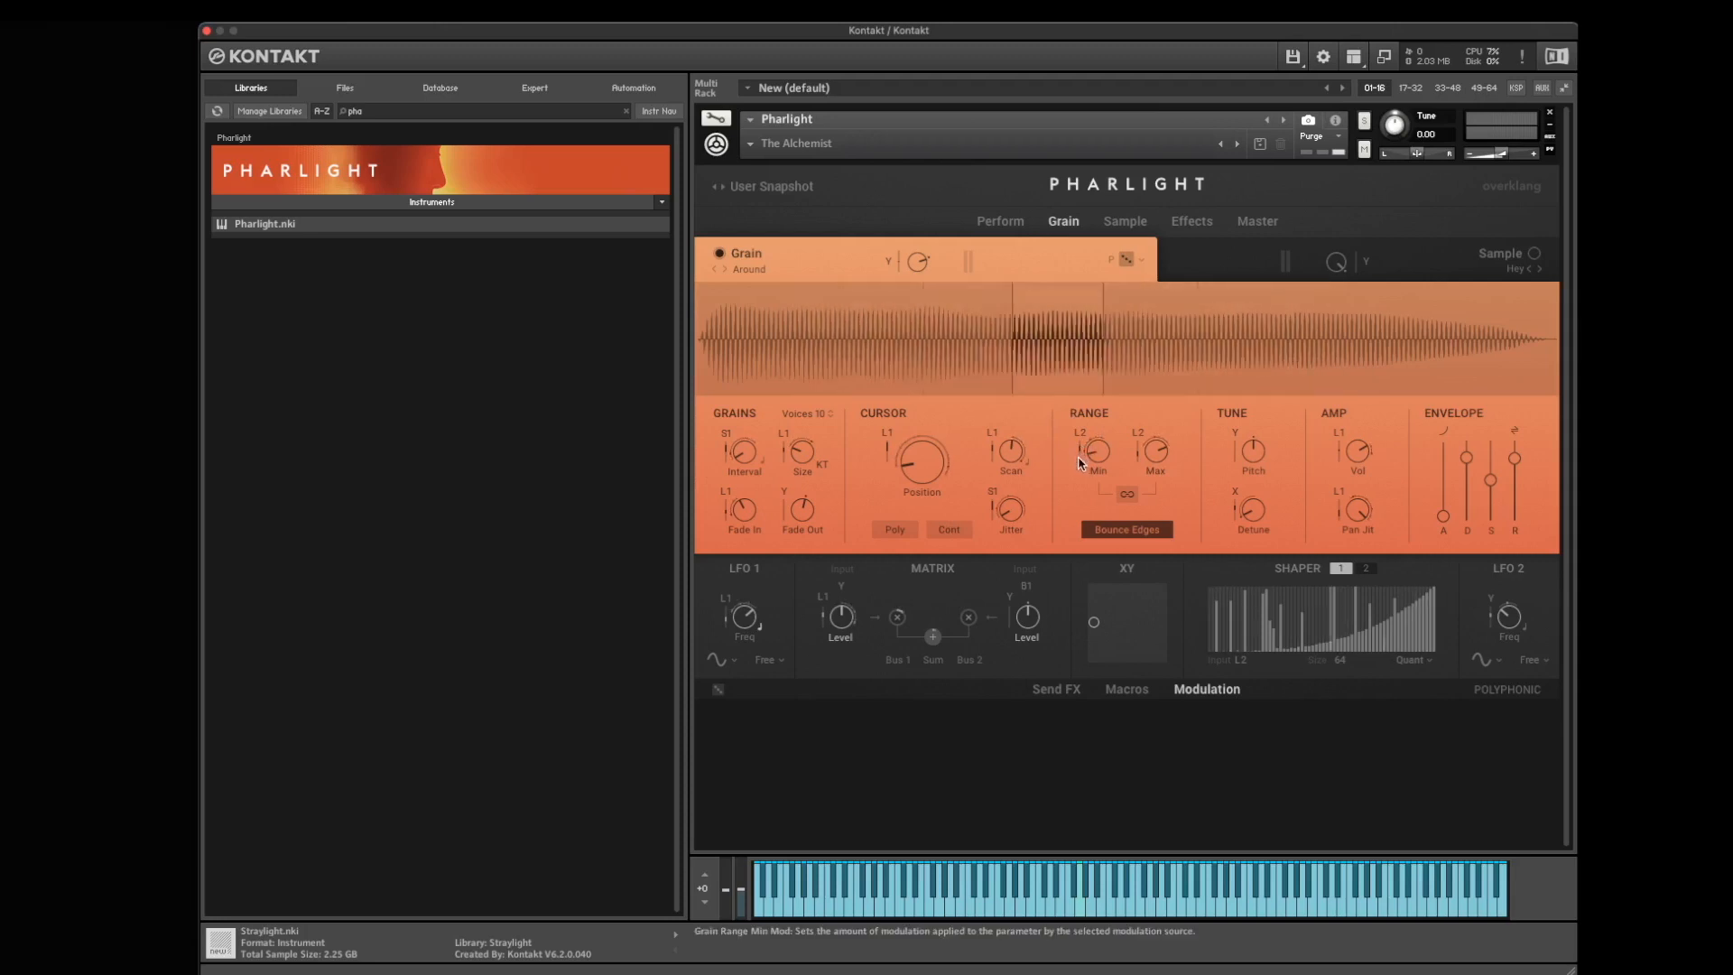
- Adjust the Grain layer's Range Min and Max boundaries and raise its cursor Position
mouse_move(1140, 466)
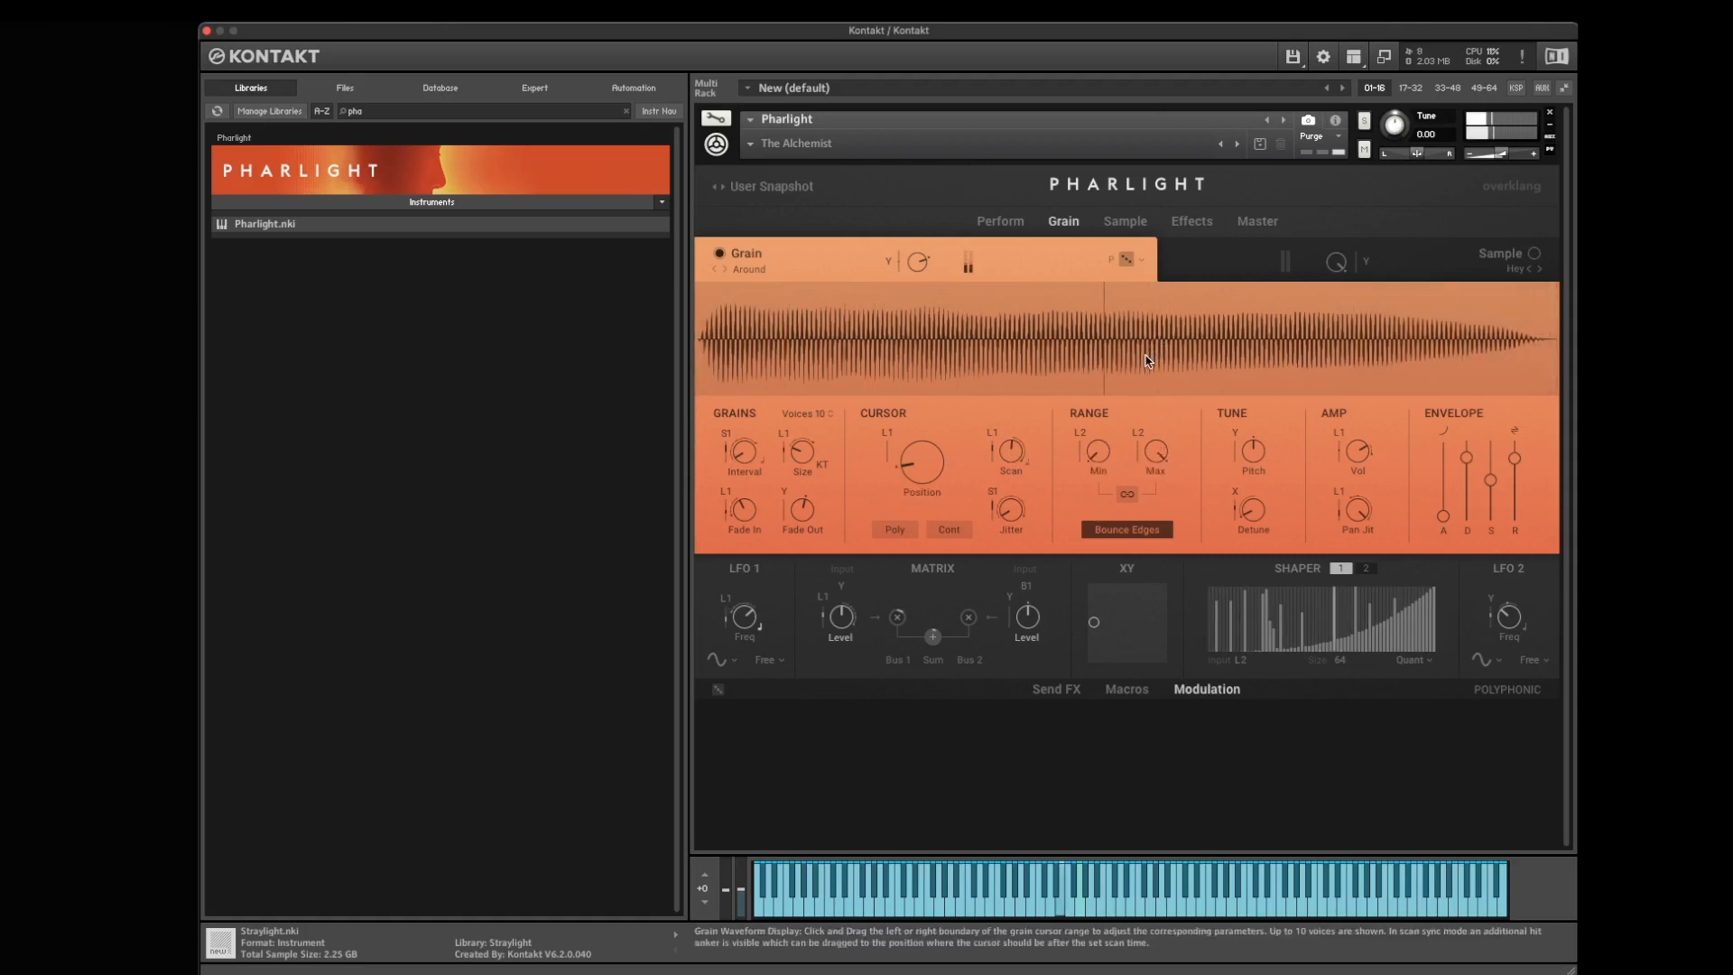
left_click_drag(1097, 451, 1092, 417)
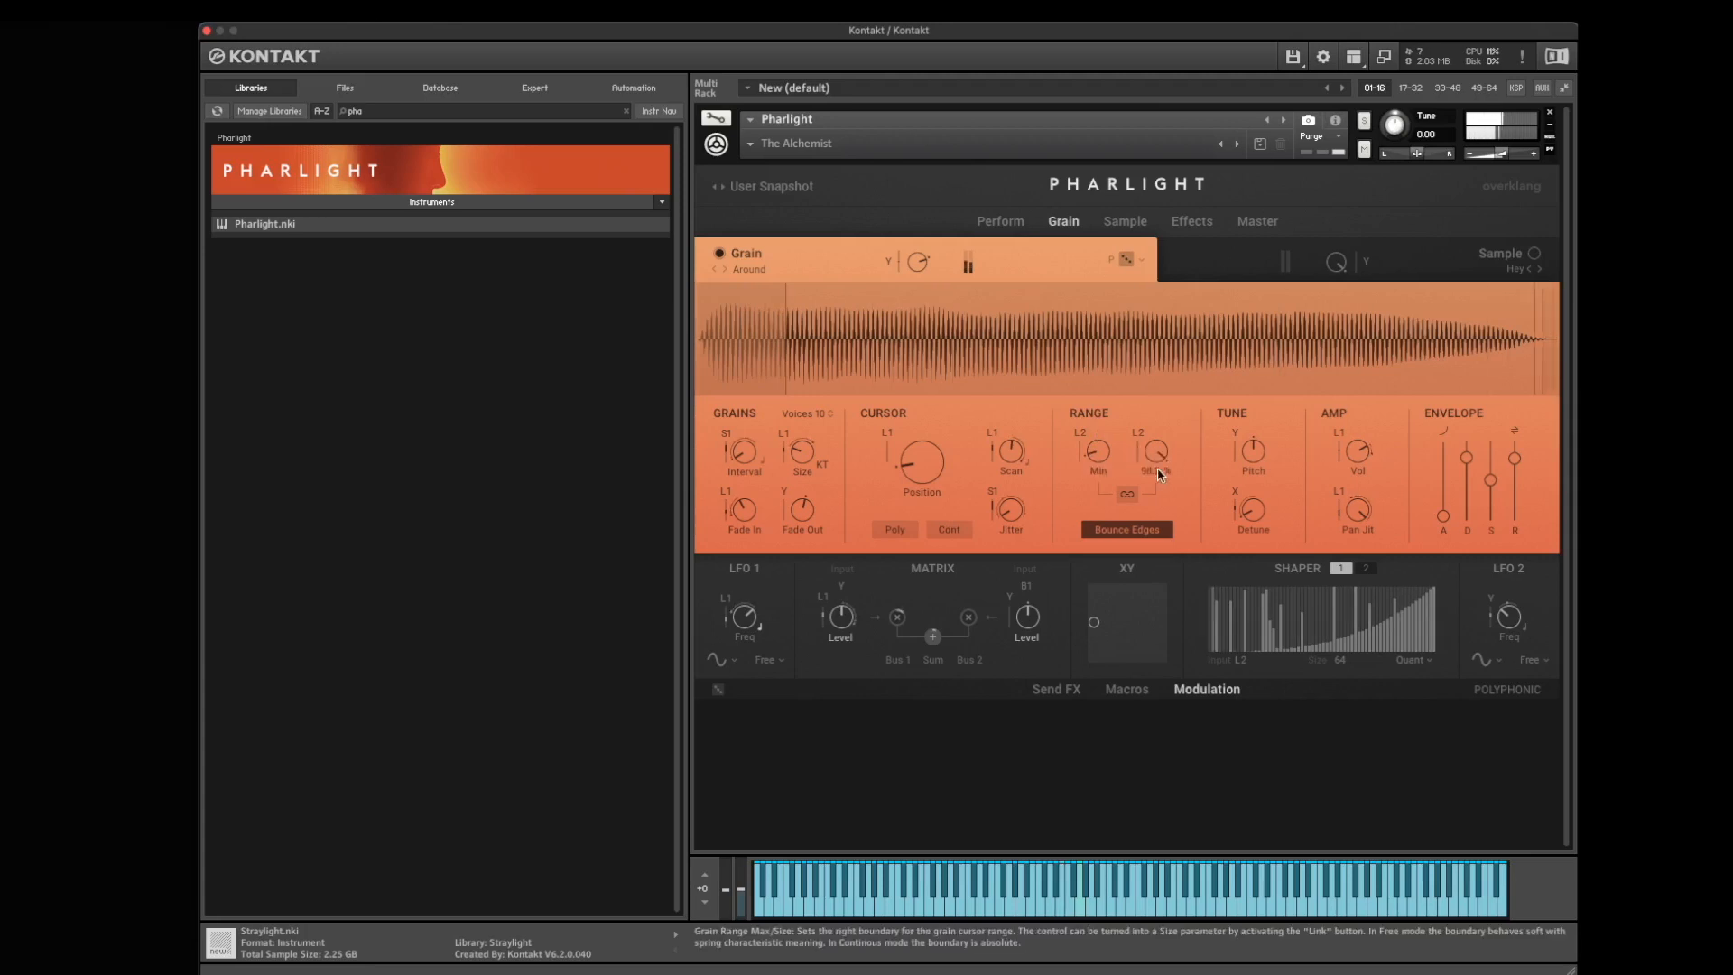
left_click_drag(1160, 476, 1147, 567)
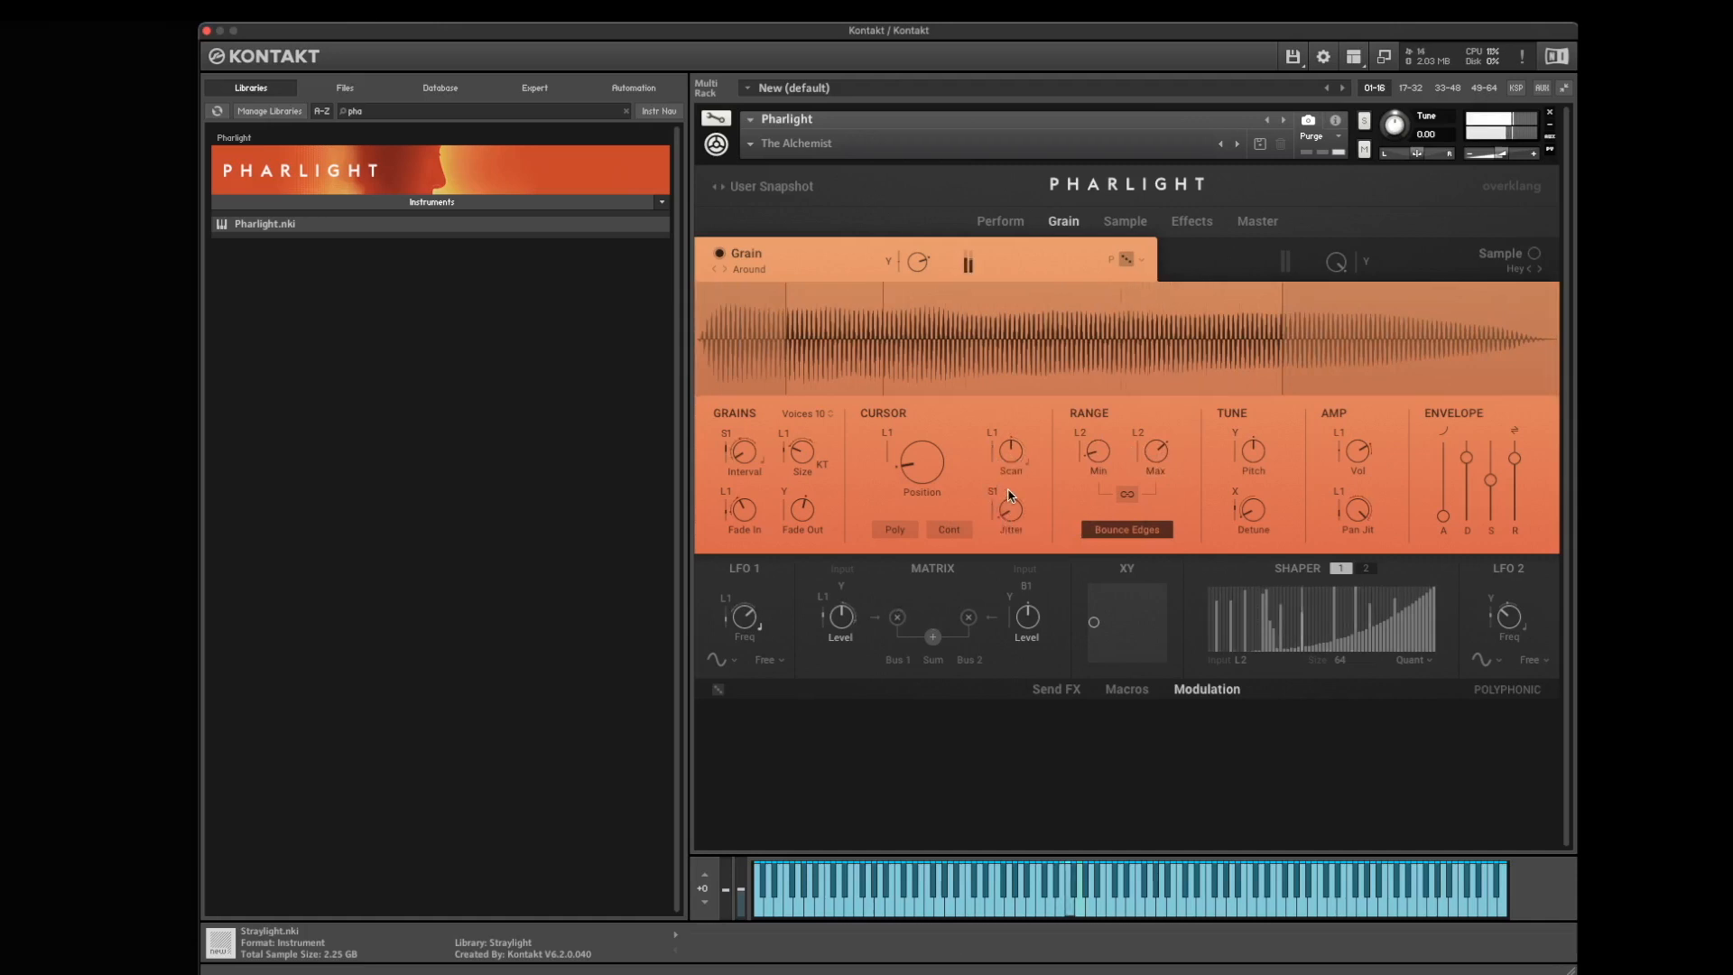
left_click_drag(930, 400, 968, 328)
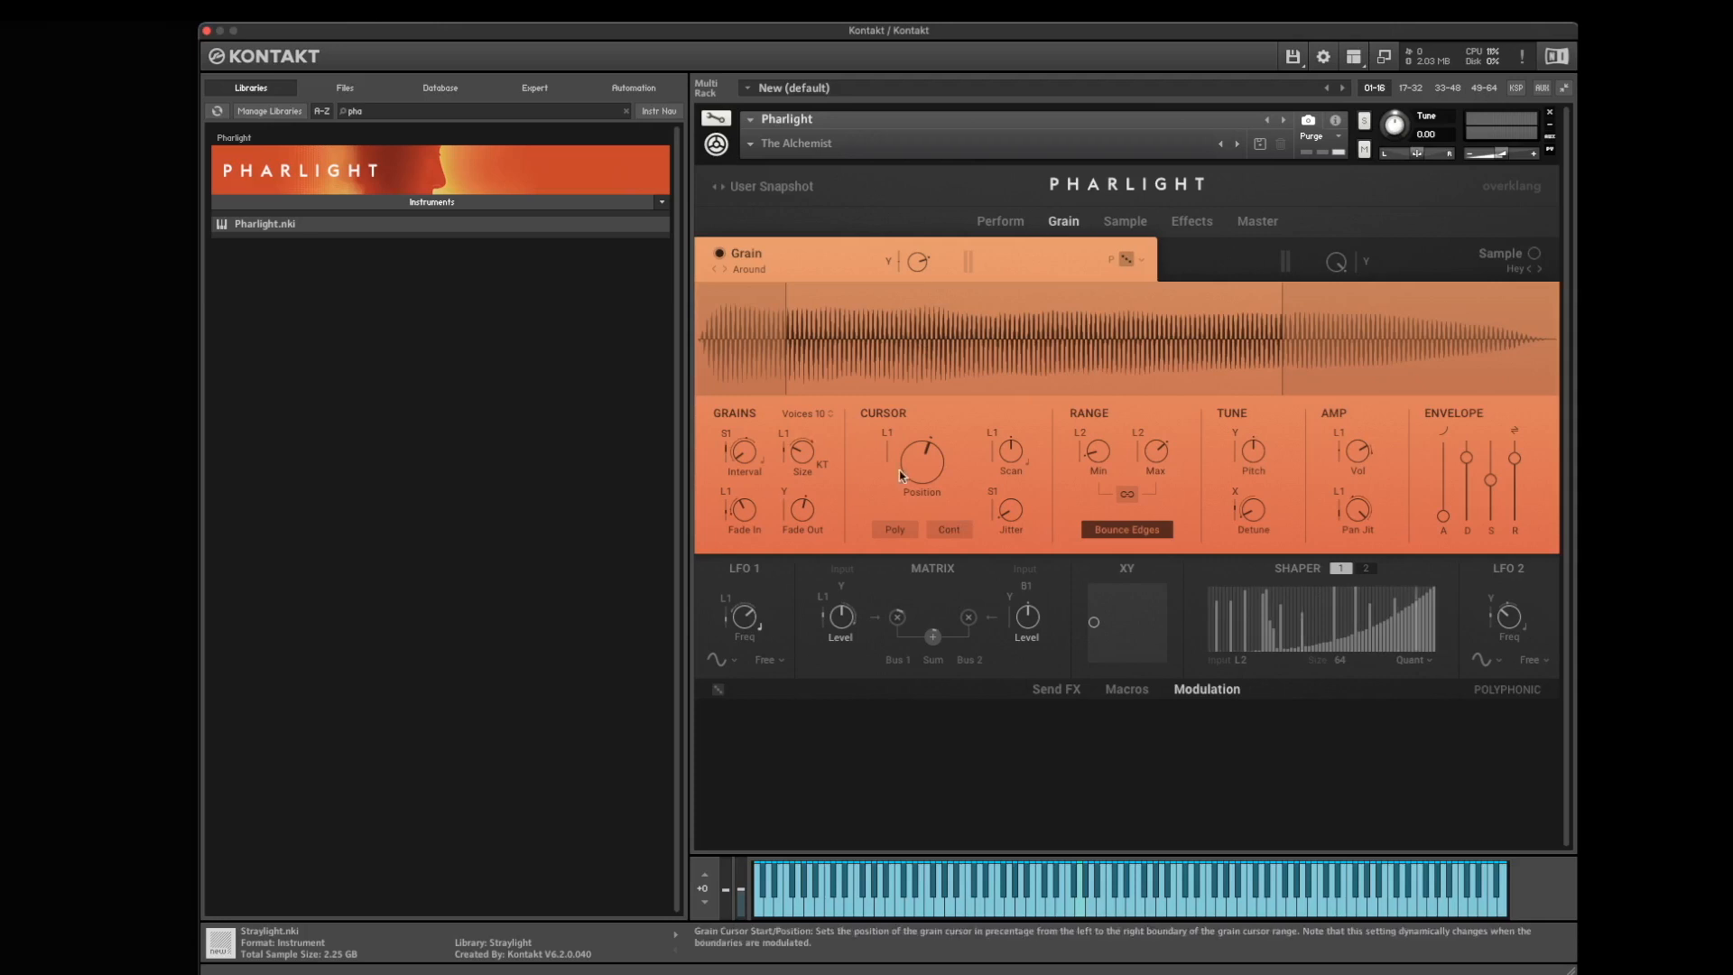
- Add the Keys and Decaying types to the snapshot filters, load the Male Grit snapshot, and close the browser
left_click(1208, 222)
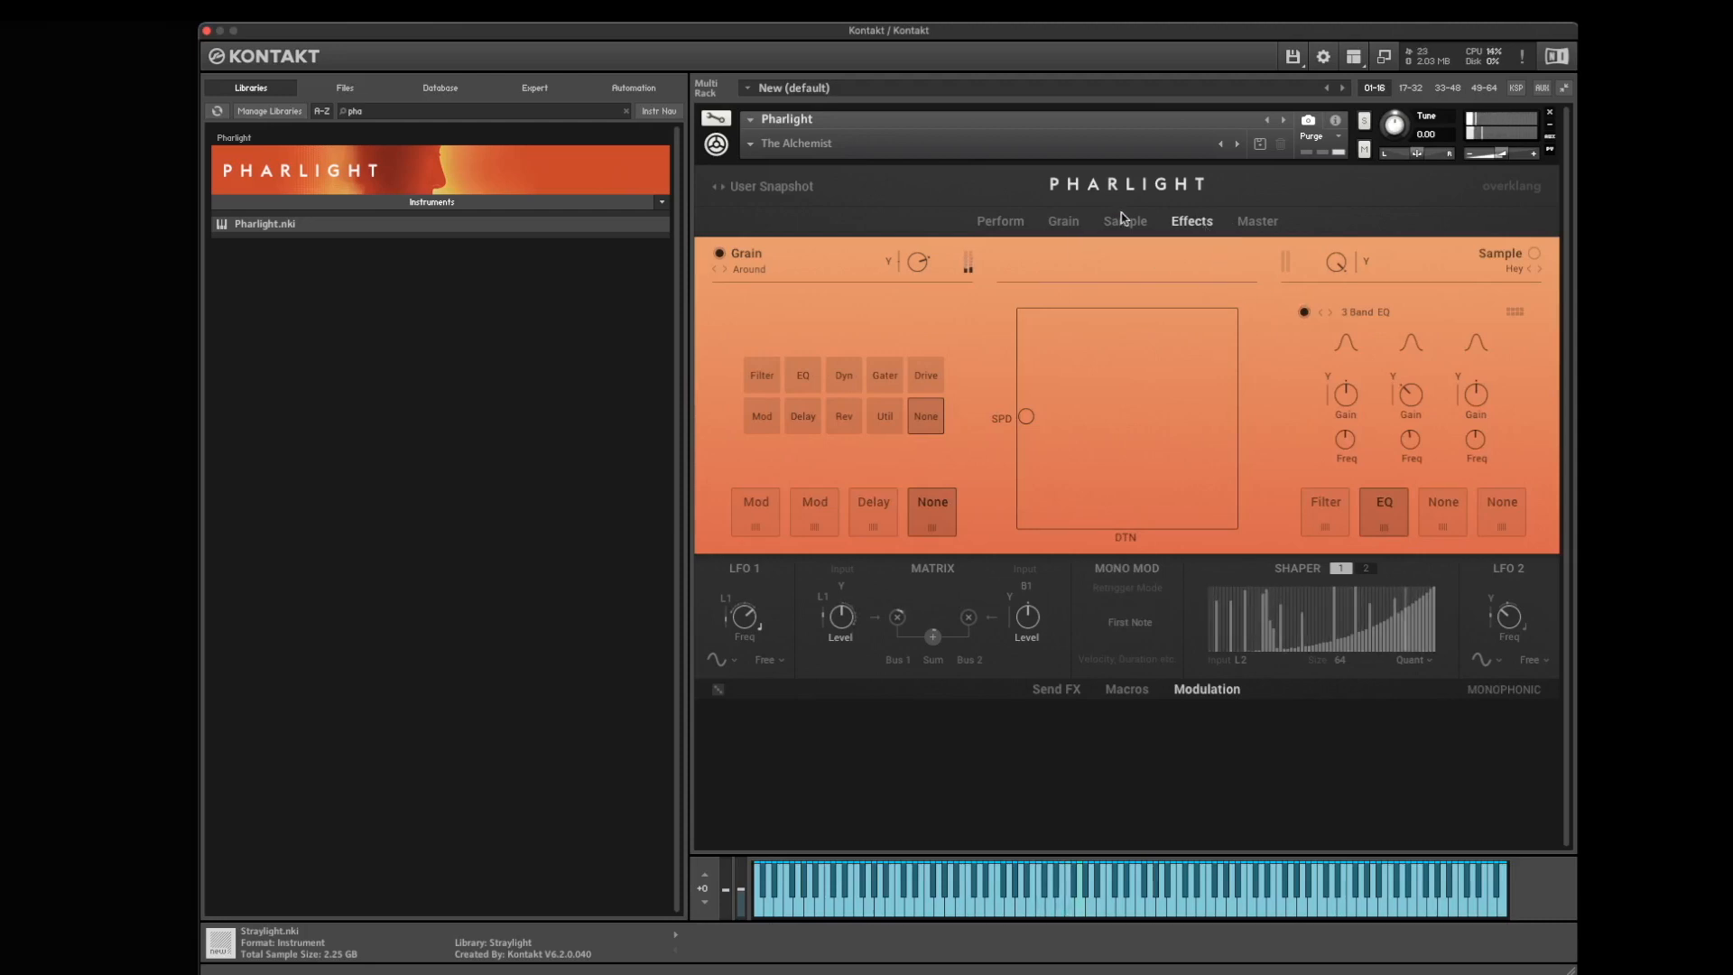
left_click(812, 187)
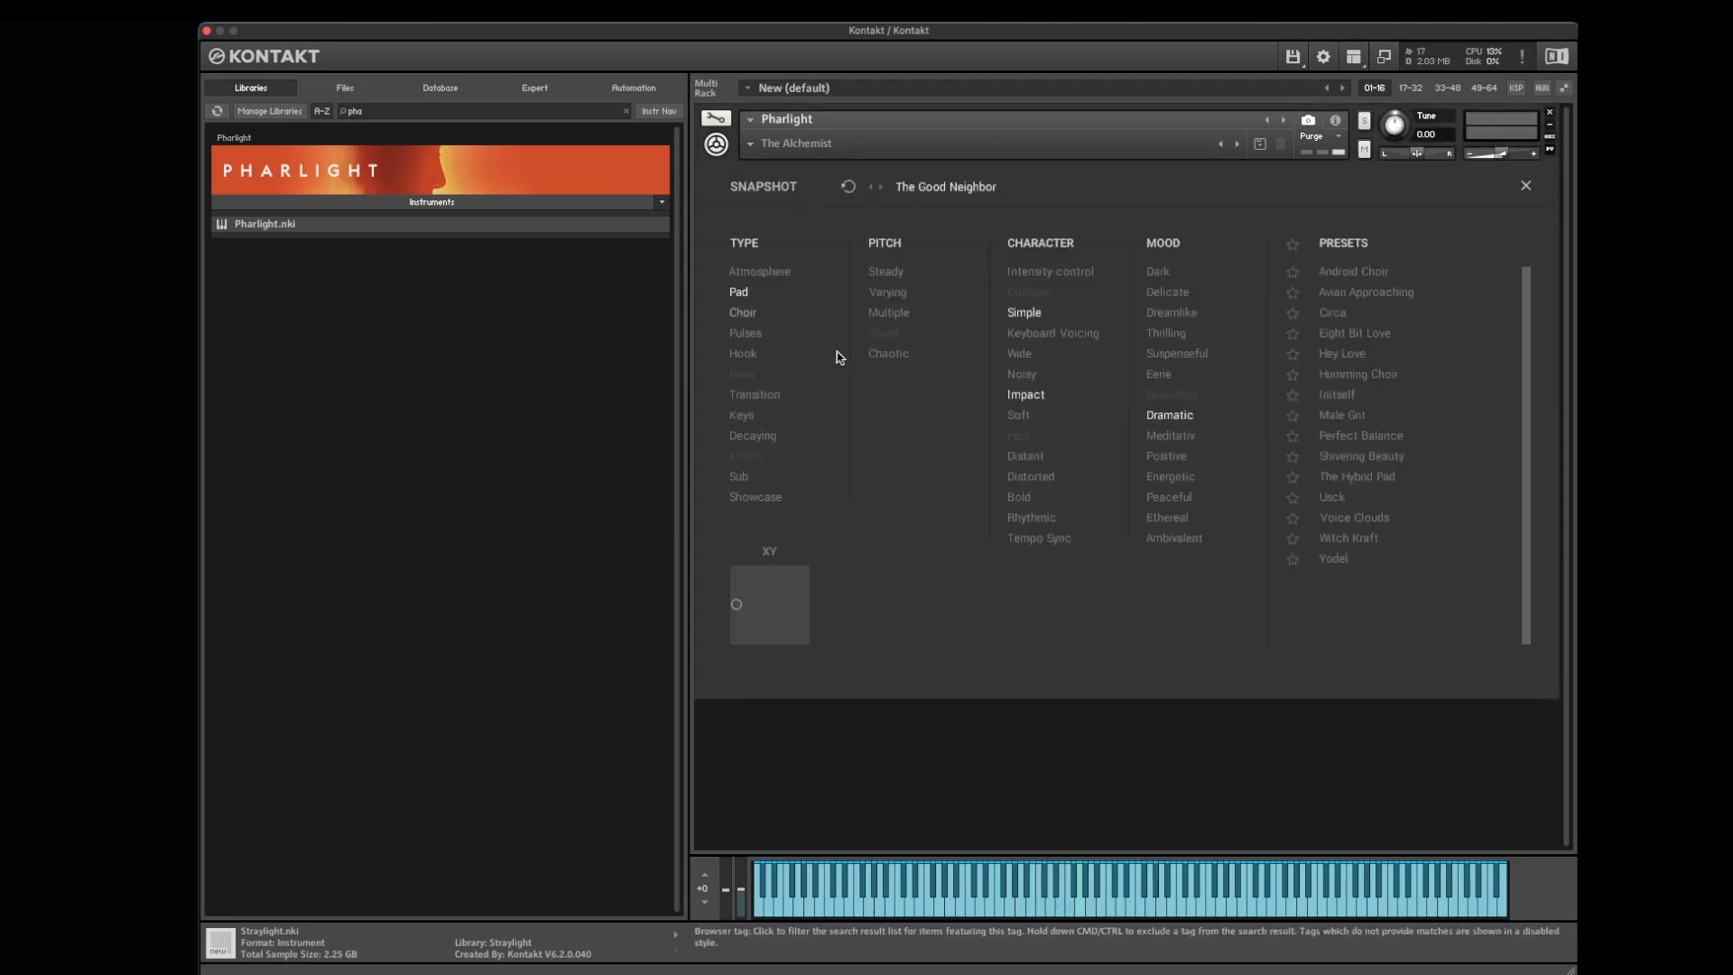
left_click(741, 414)
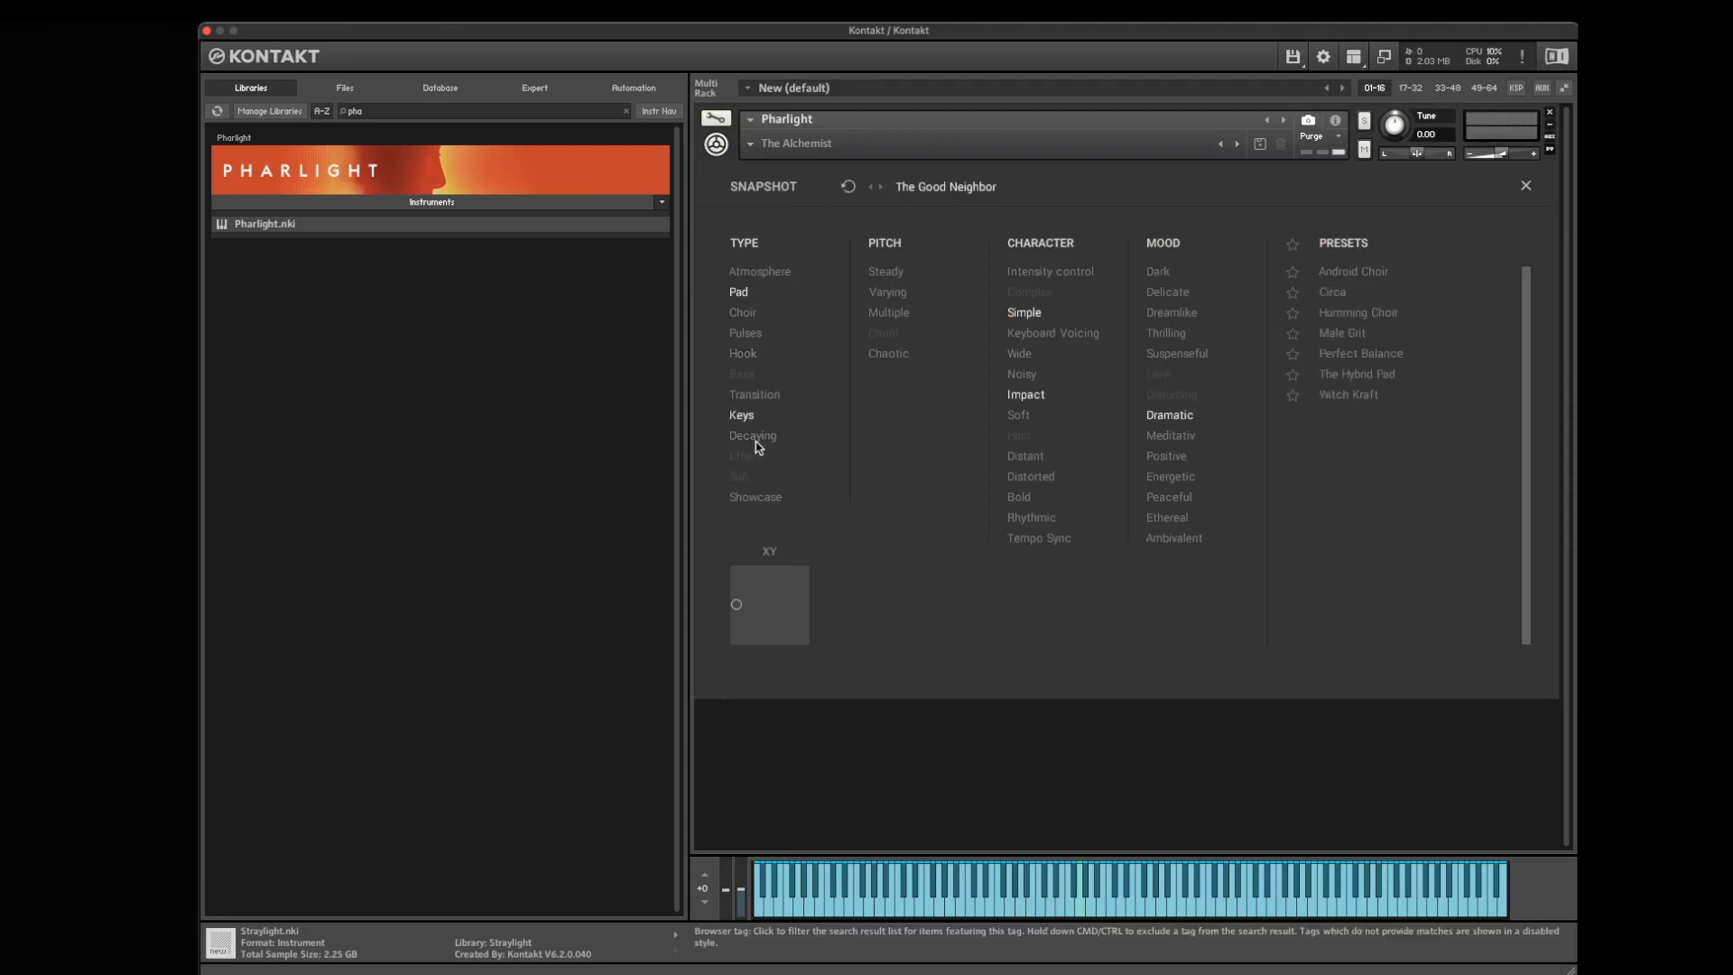
left_click(753, 437)
left_click(1323, 273)
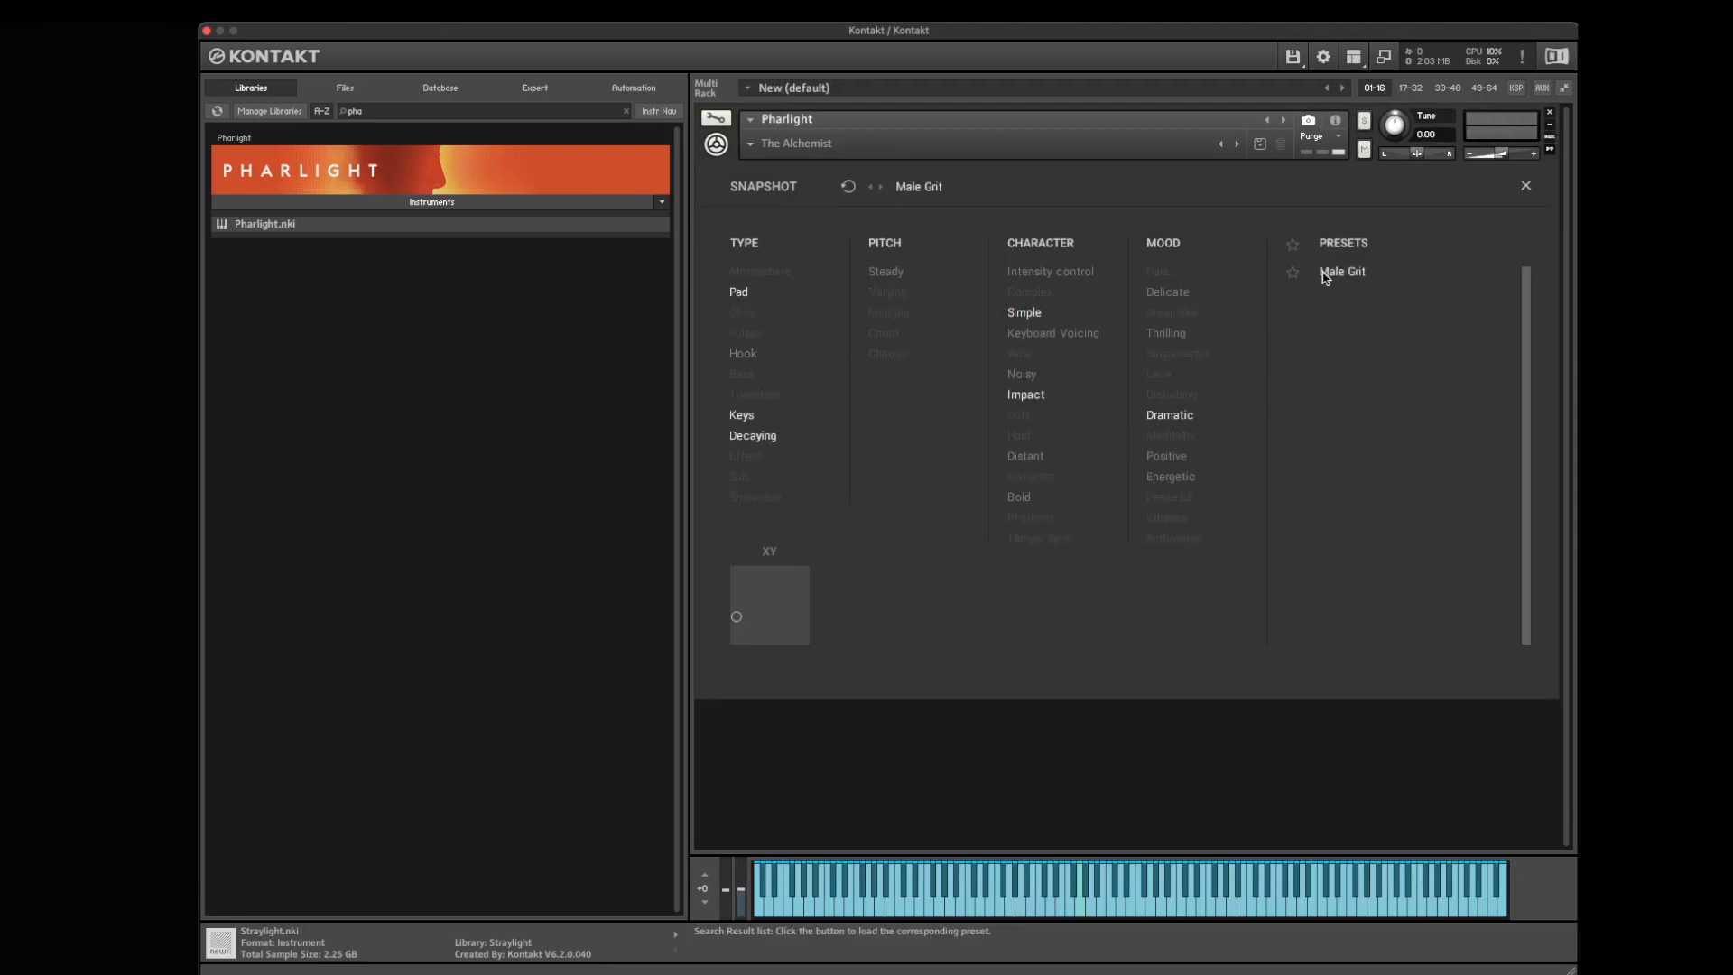
left_click(1534, 184)
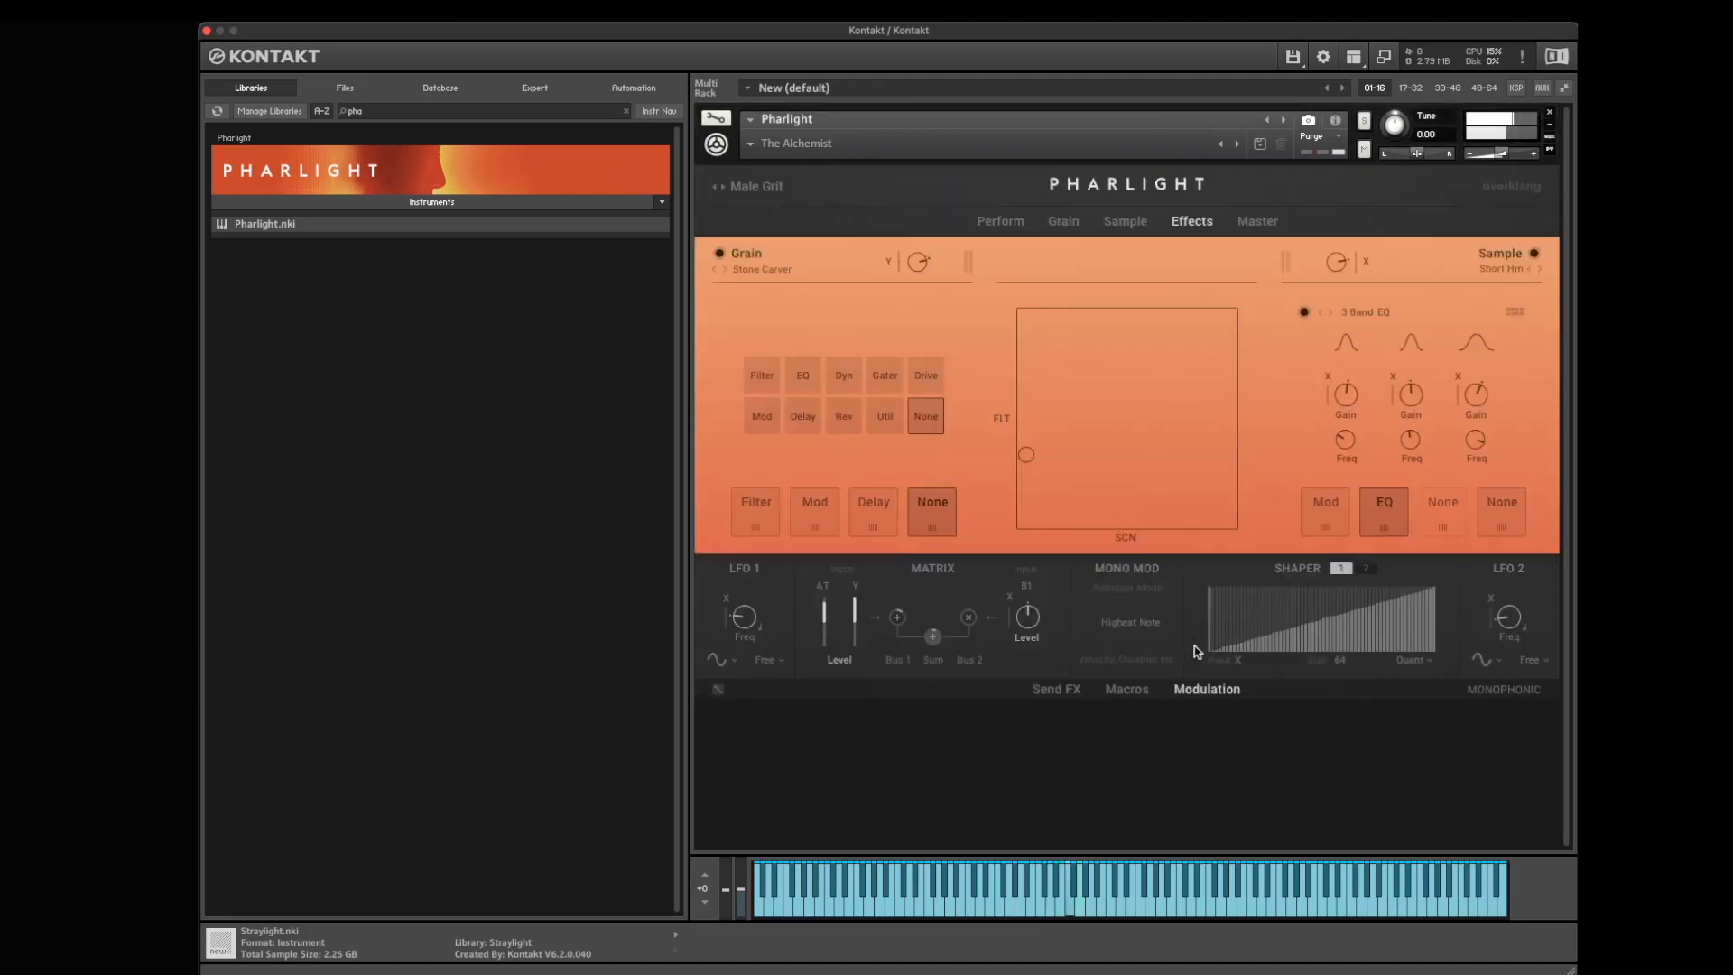
- Show the Send FX settings and turn off the ALG Hall reverb in the Master FX
left_click(1076, 691)
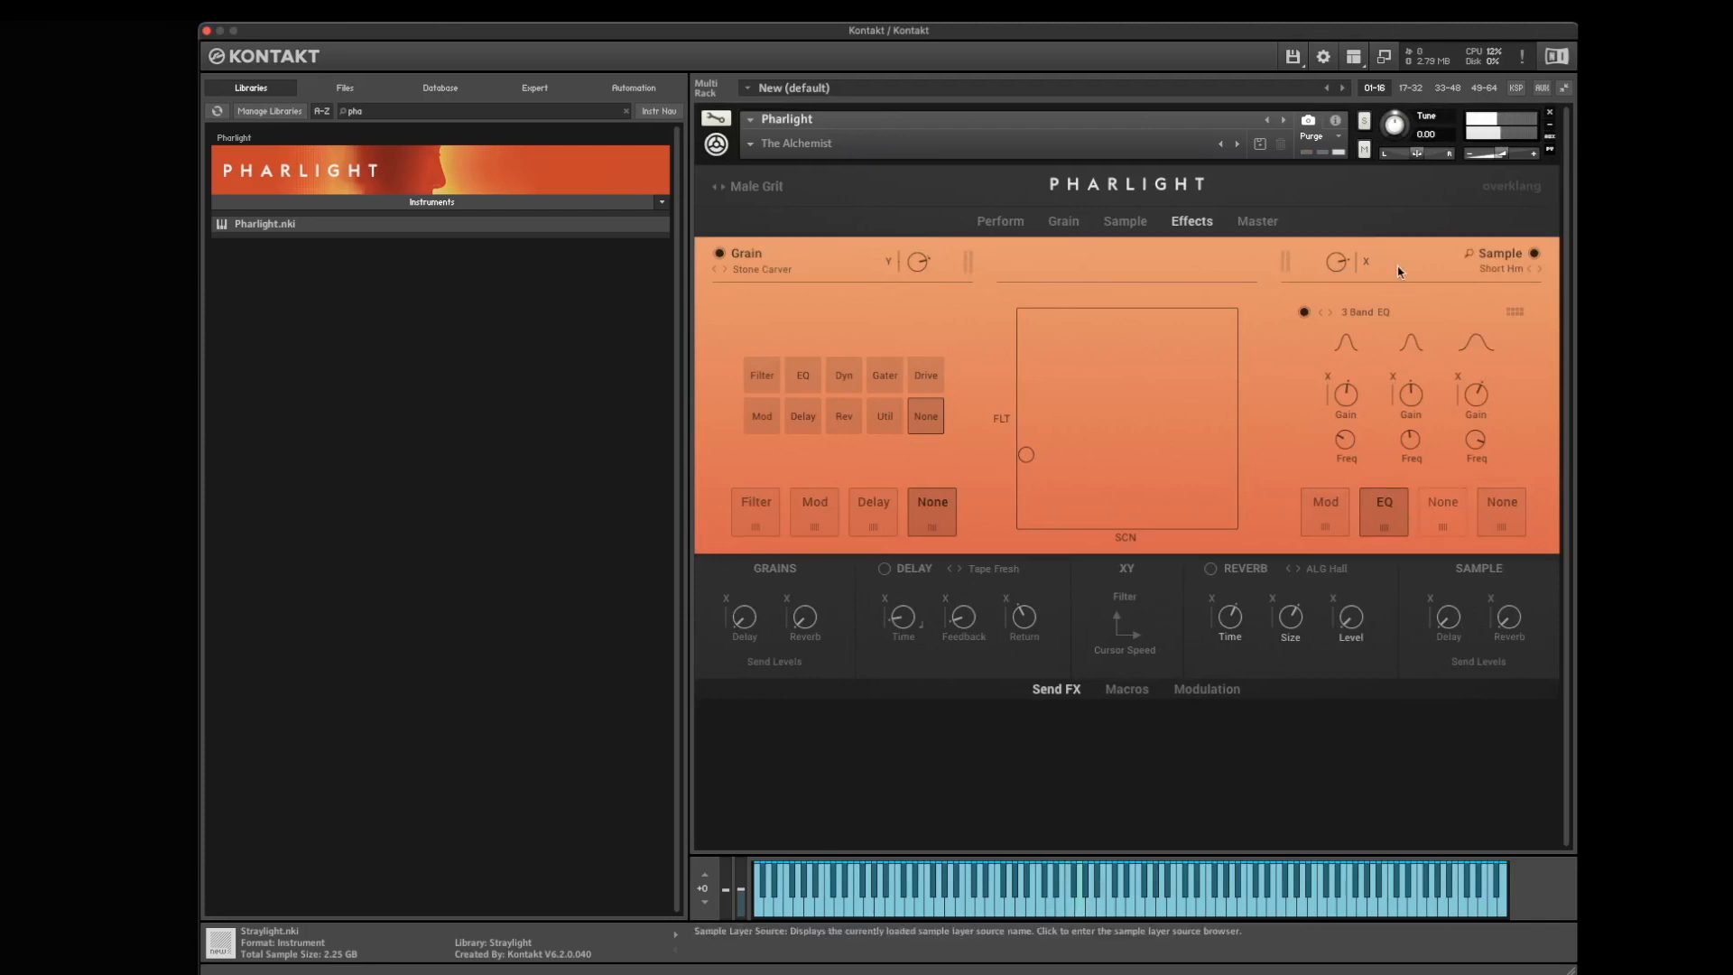
left_click(1257, 221)
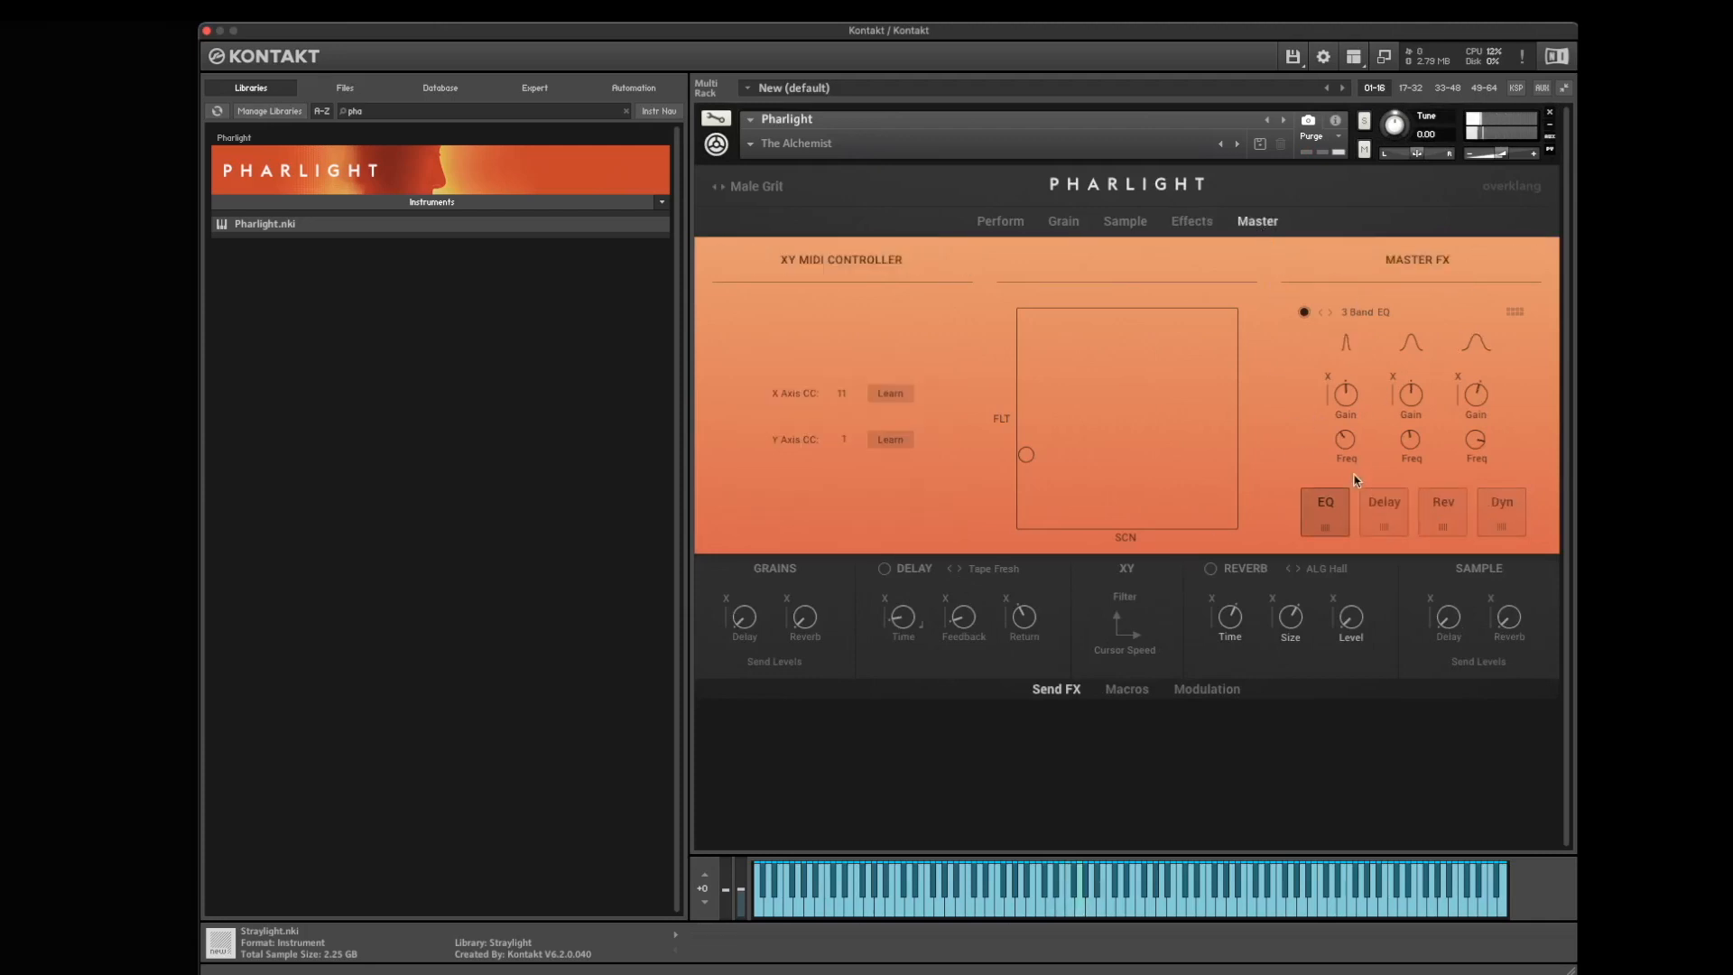
left_click(1448, 513)
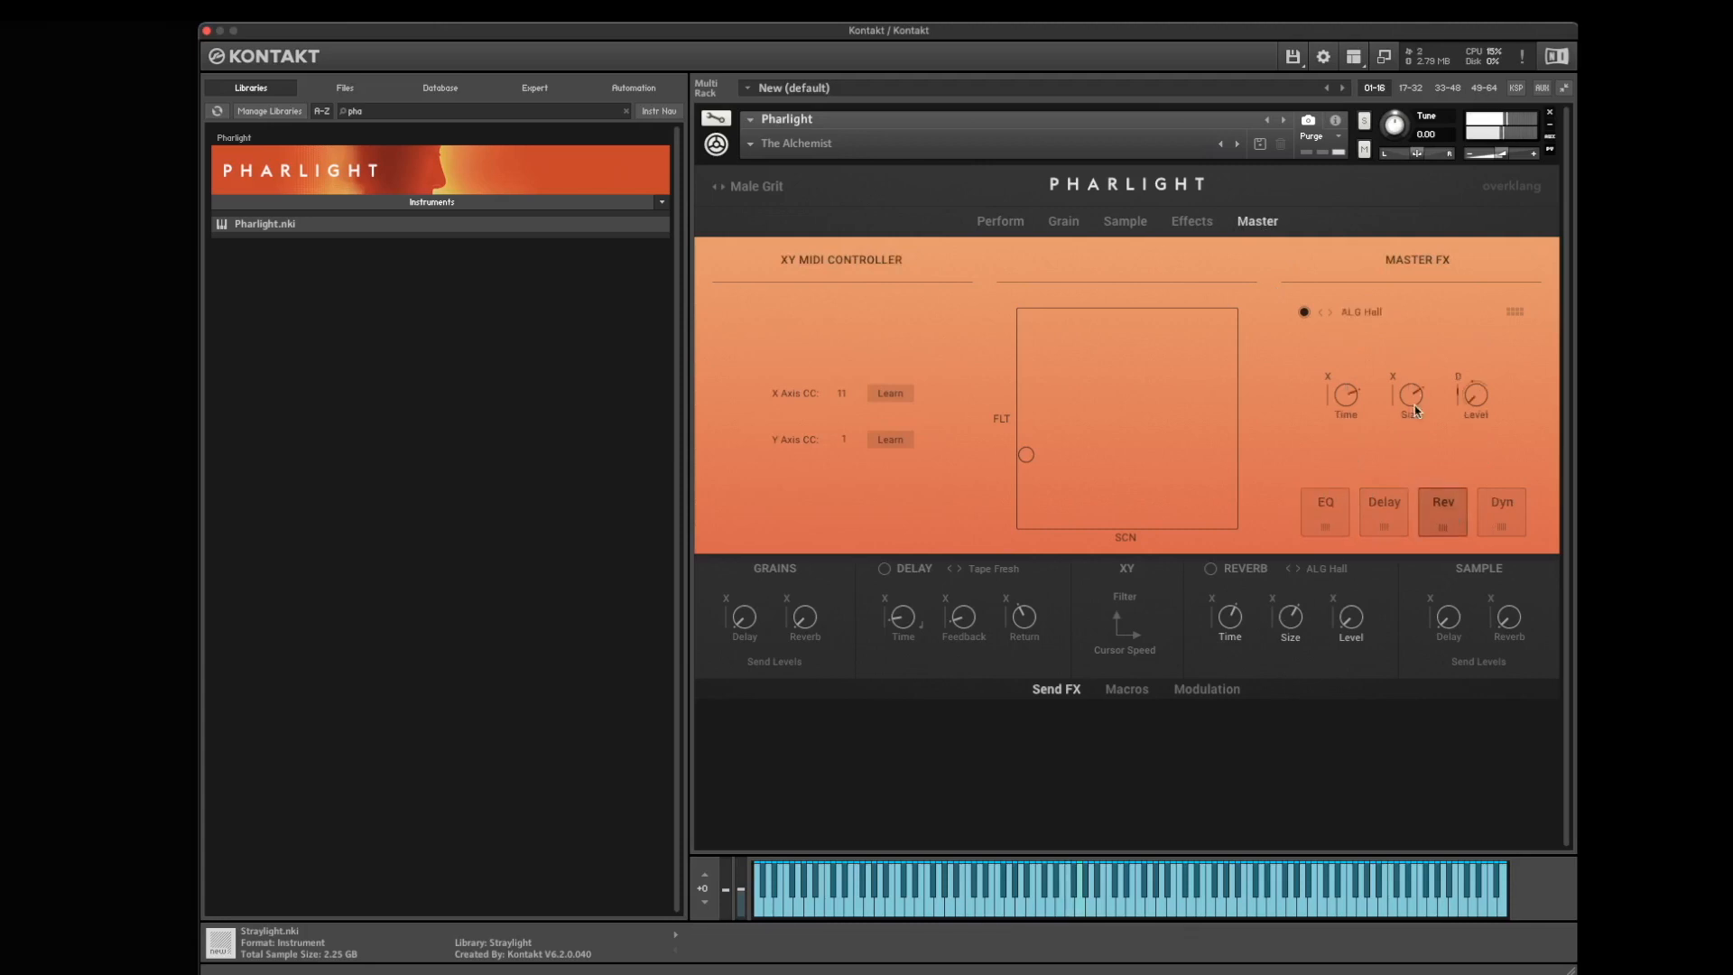
left_click(1304, 312)
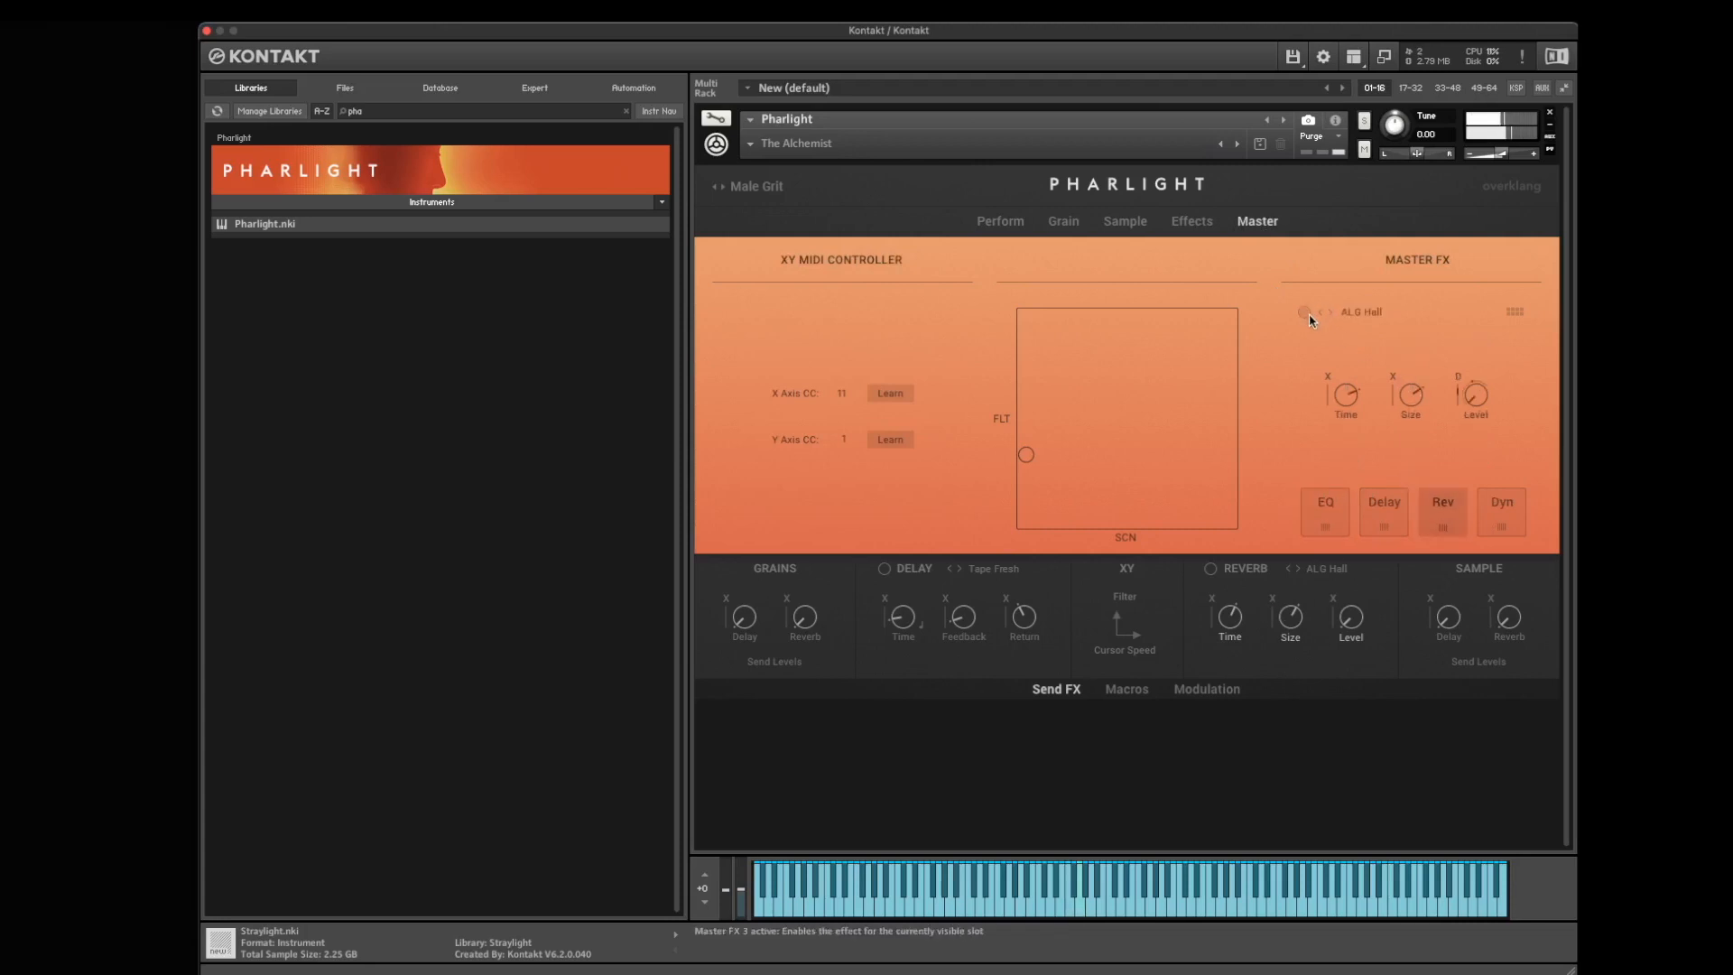
- Review the Sample layer's Chorus effect and adjust the band gains of its 3 Band EQ
left_click(1071, 222)
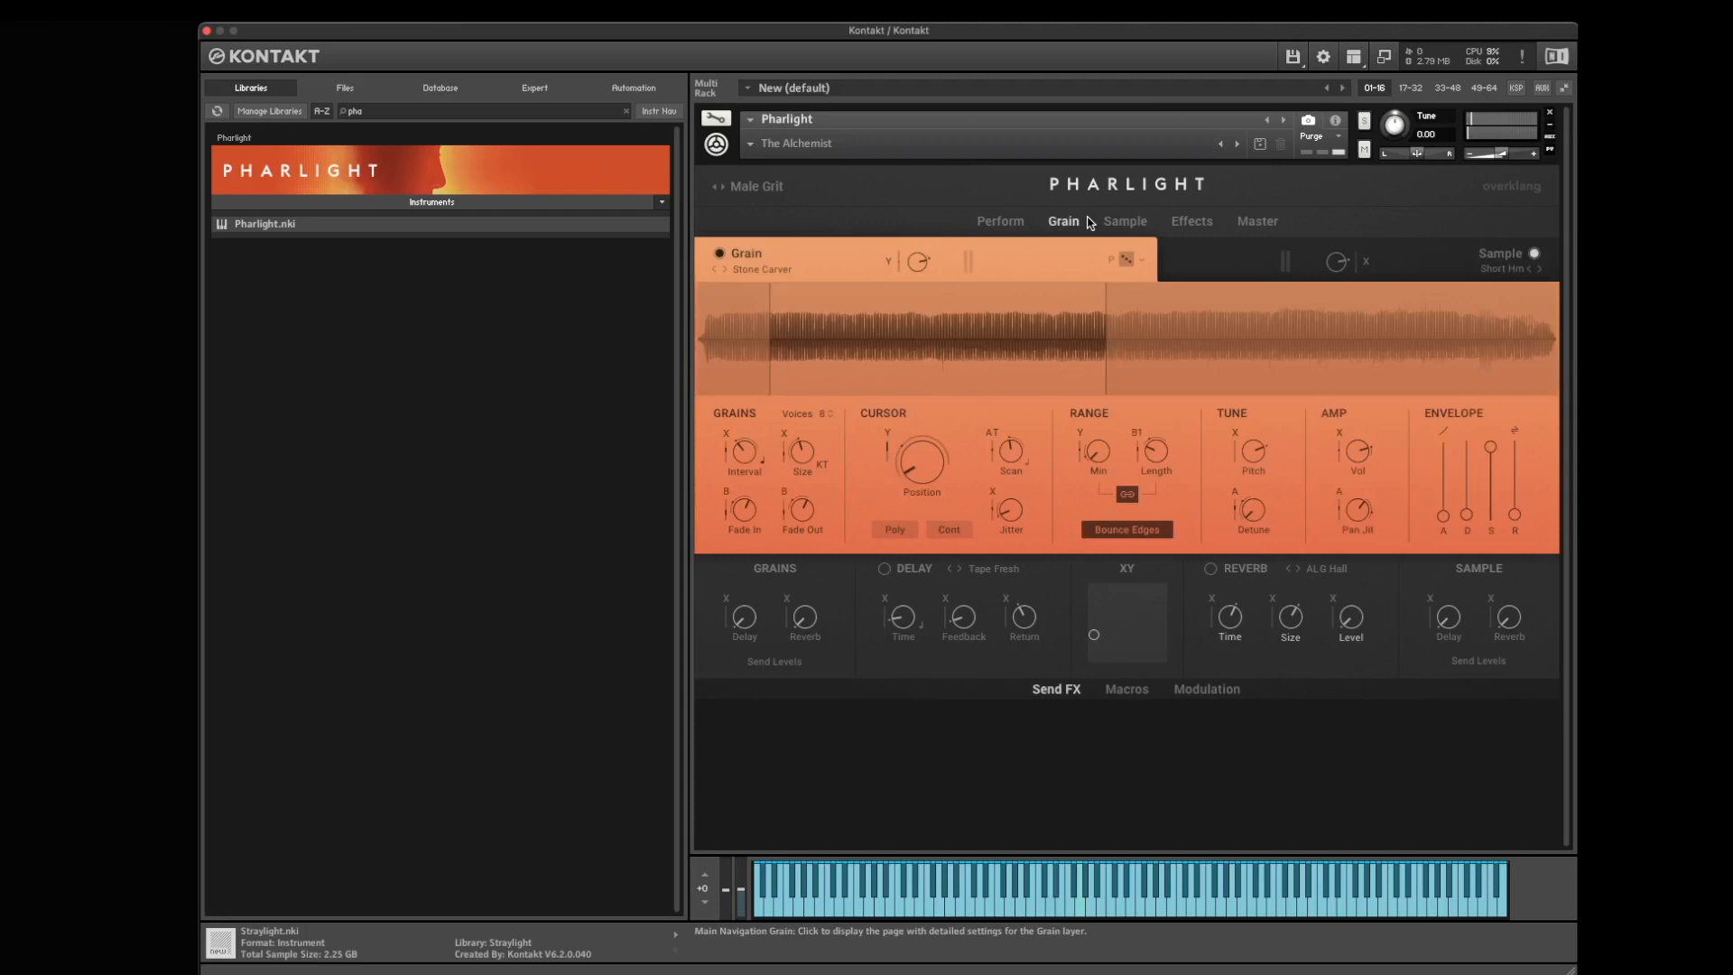
left_click(1181, 226)
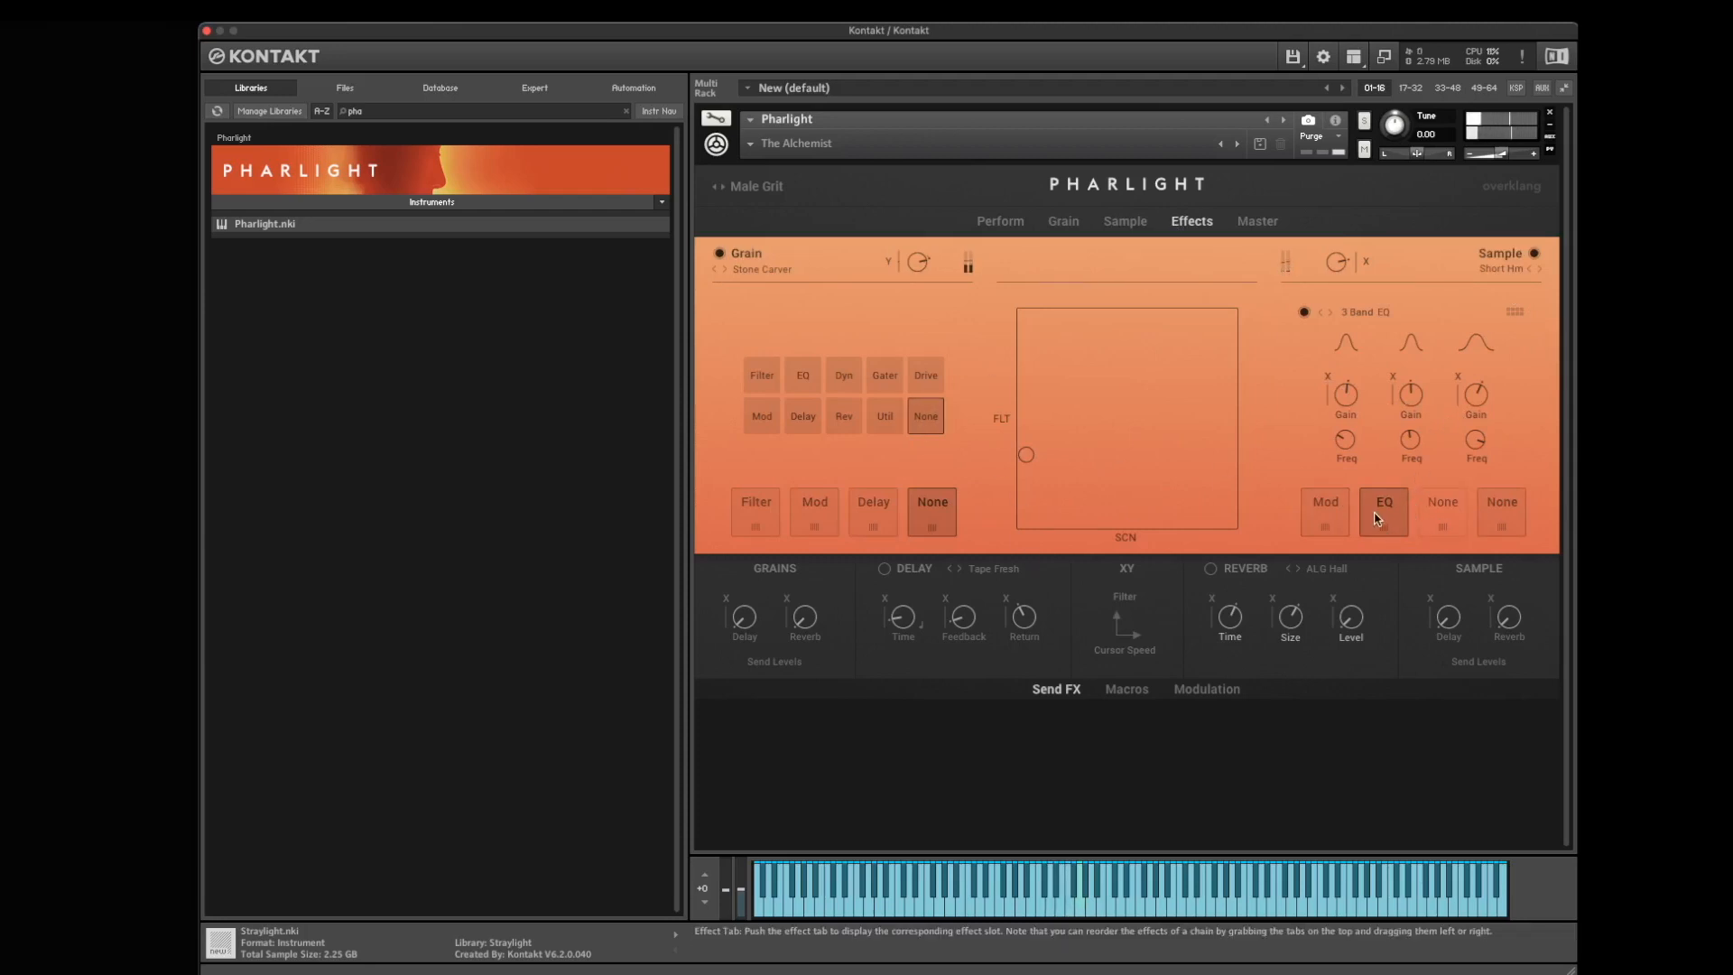
left_click(1339, 512)
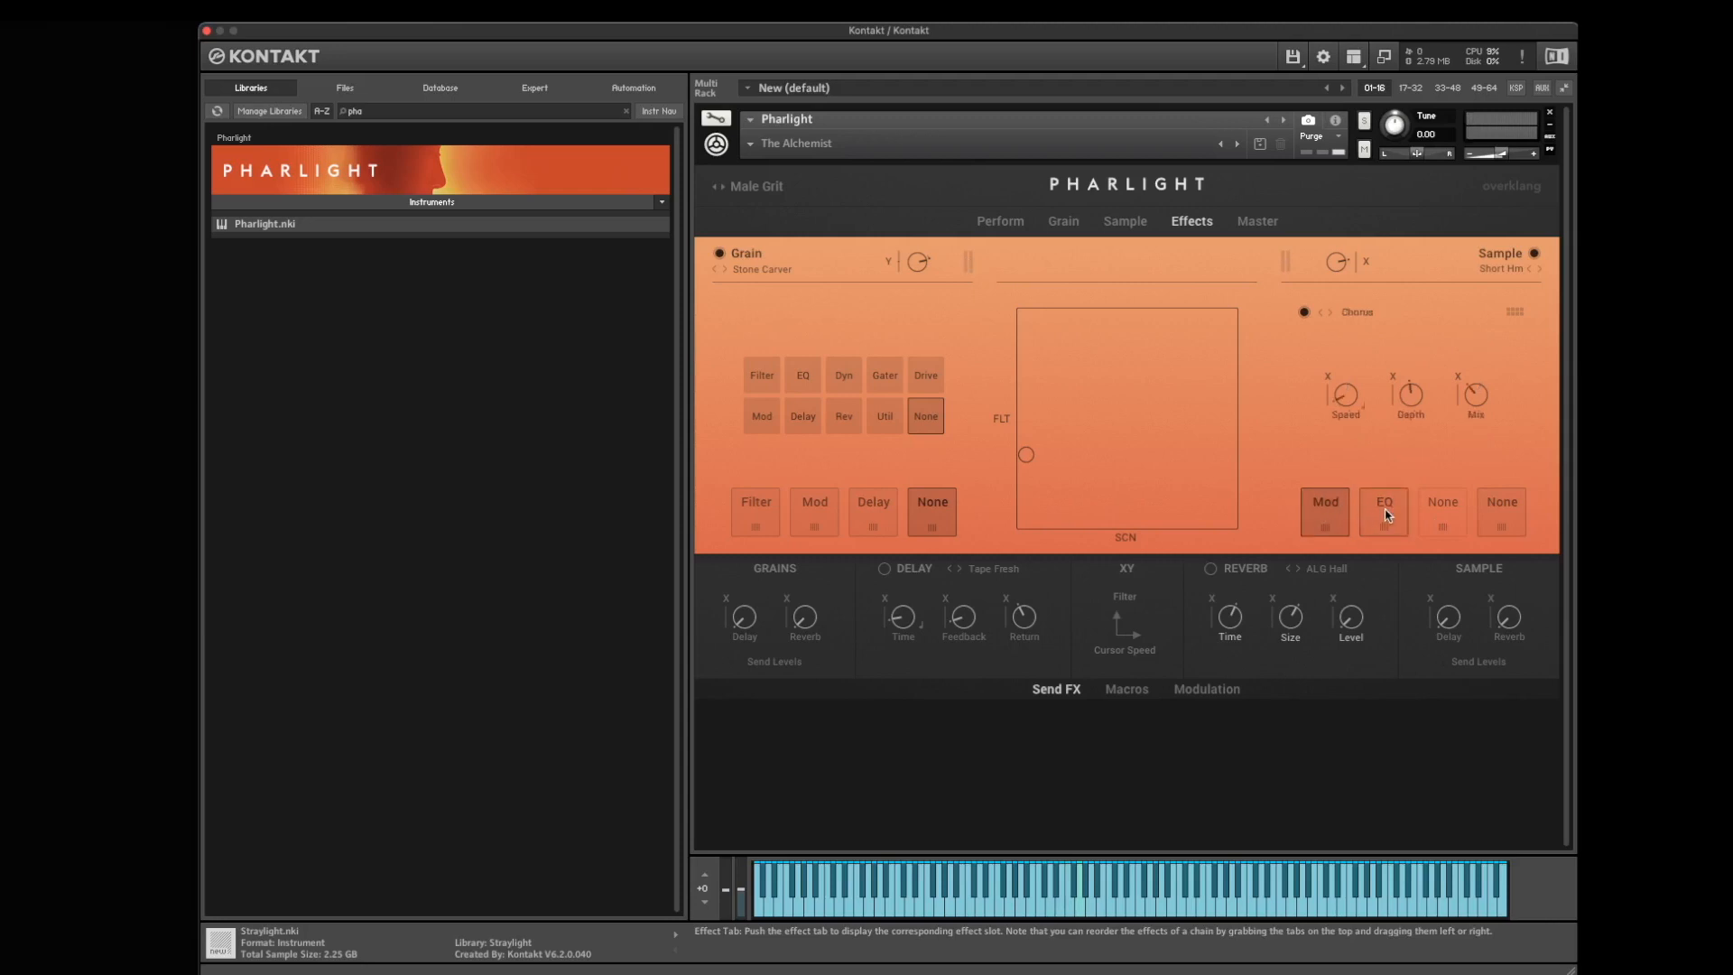
left_click(1383, 508)
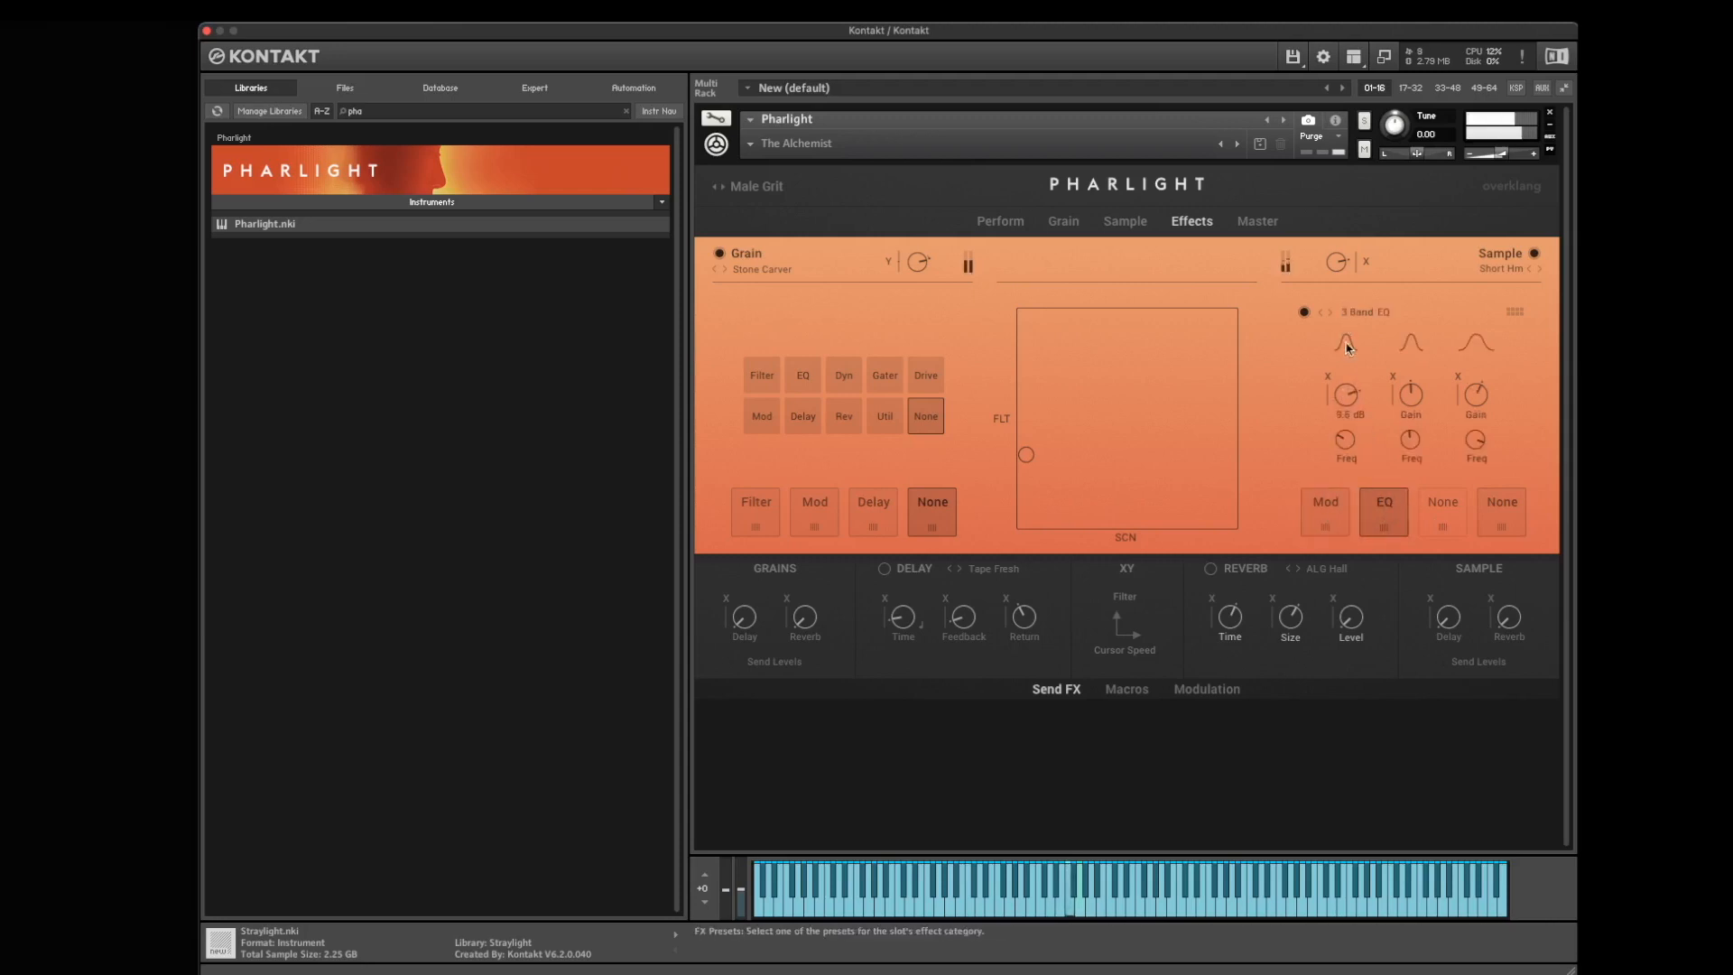
left_click_drag(1410, 393, 1413, 501)
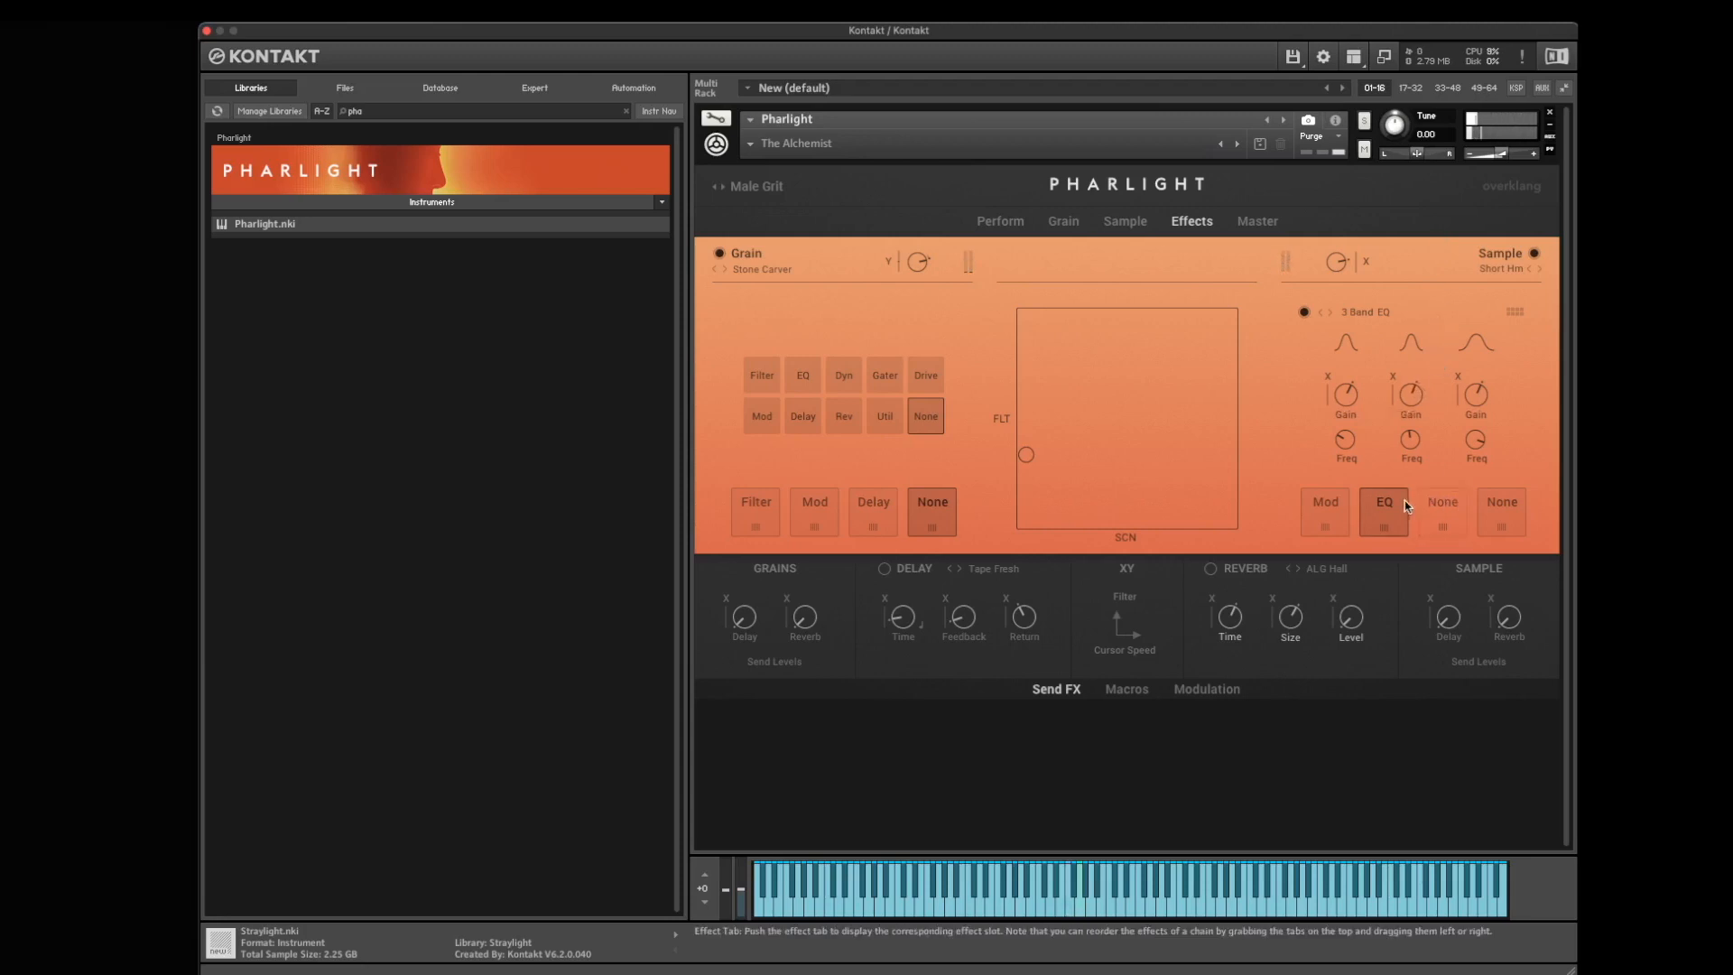
- Add a Delay effect to the Sample layer's third effect slot and choose its BBD Grunge preset
left_click(1453, 514)
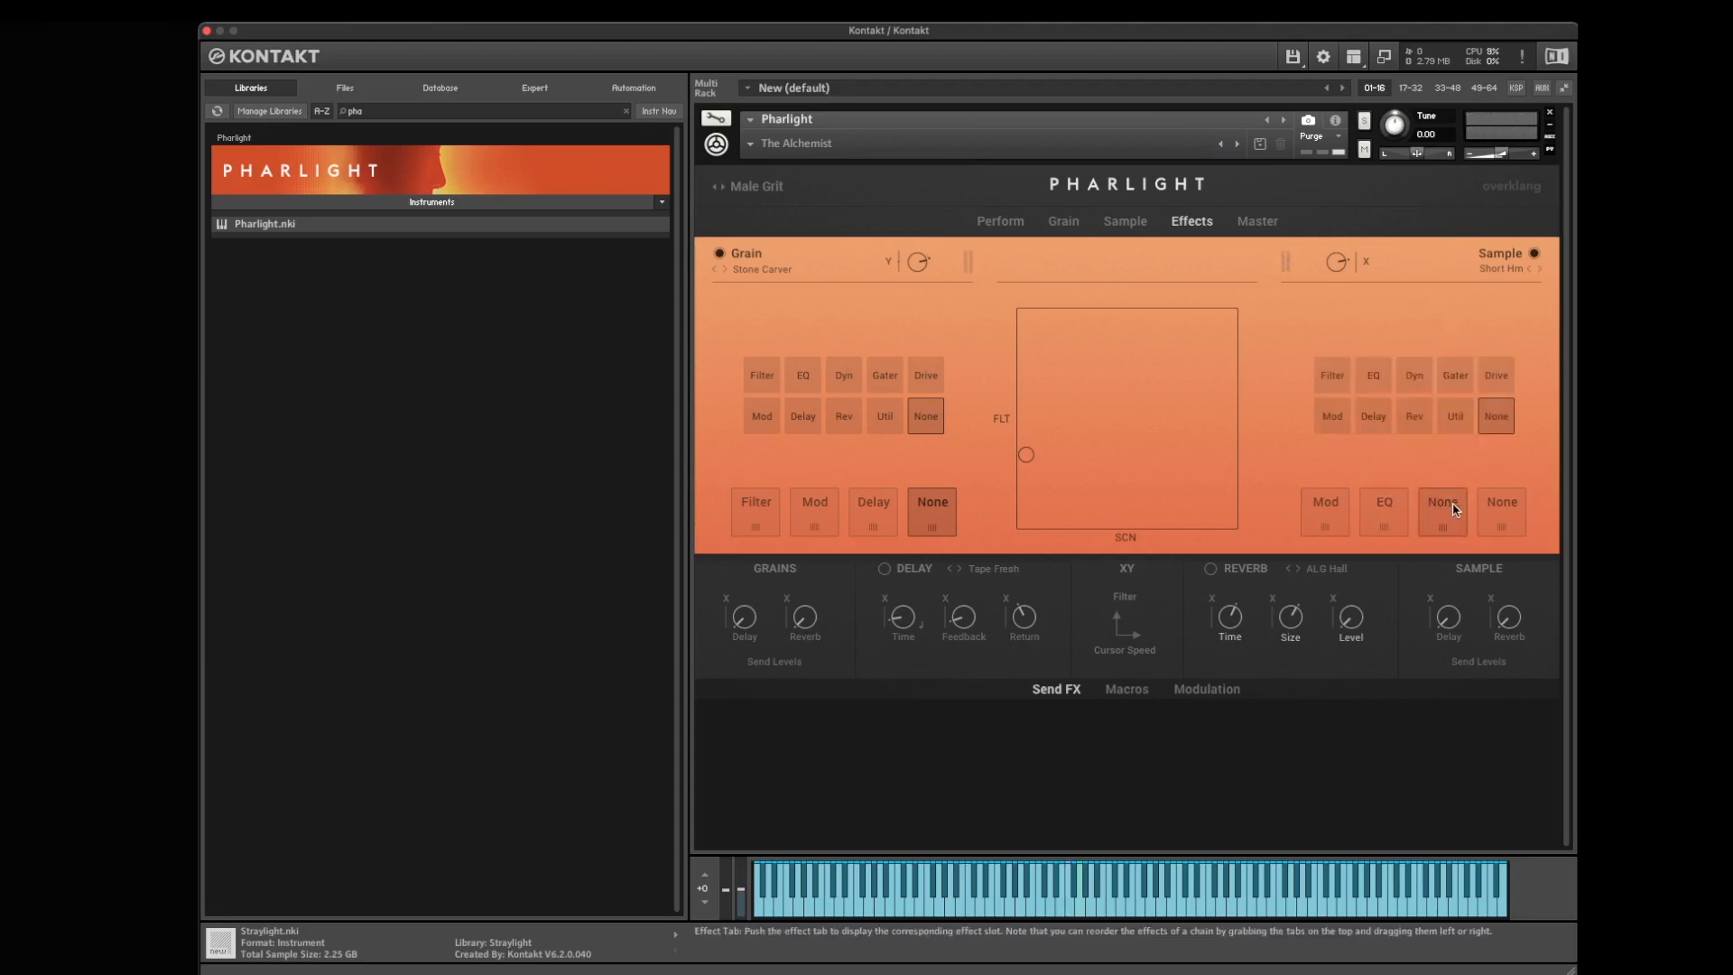
left_click(1373, 417)
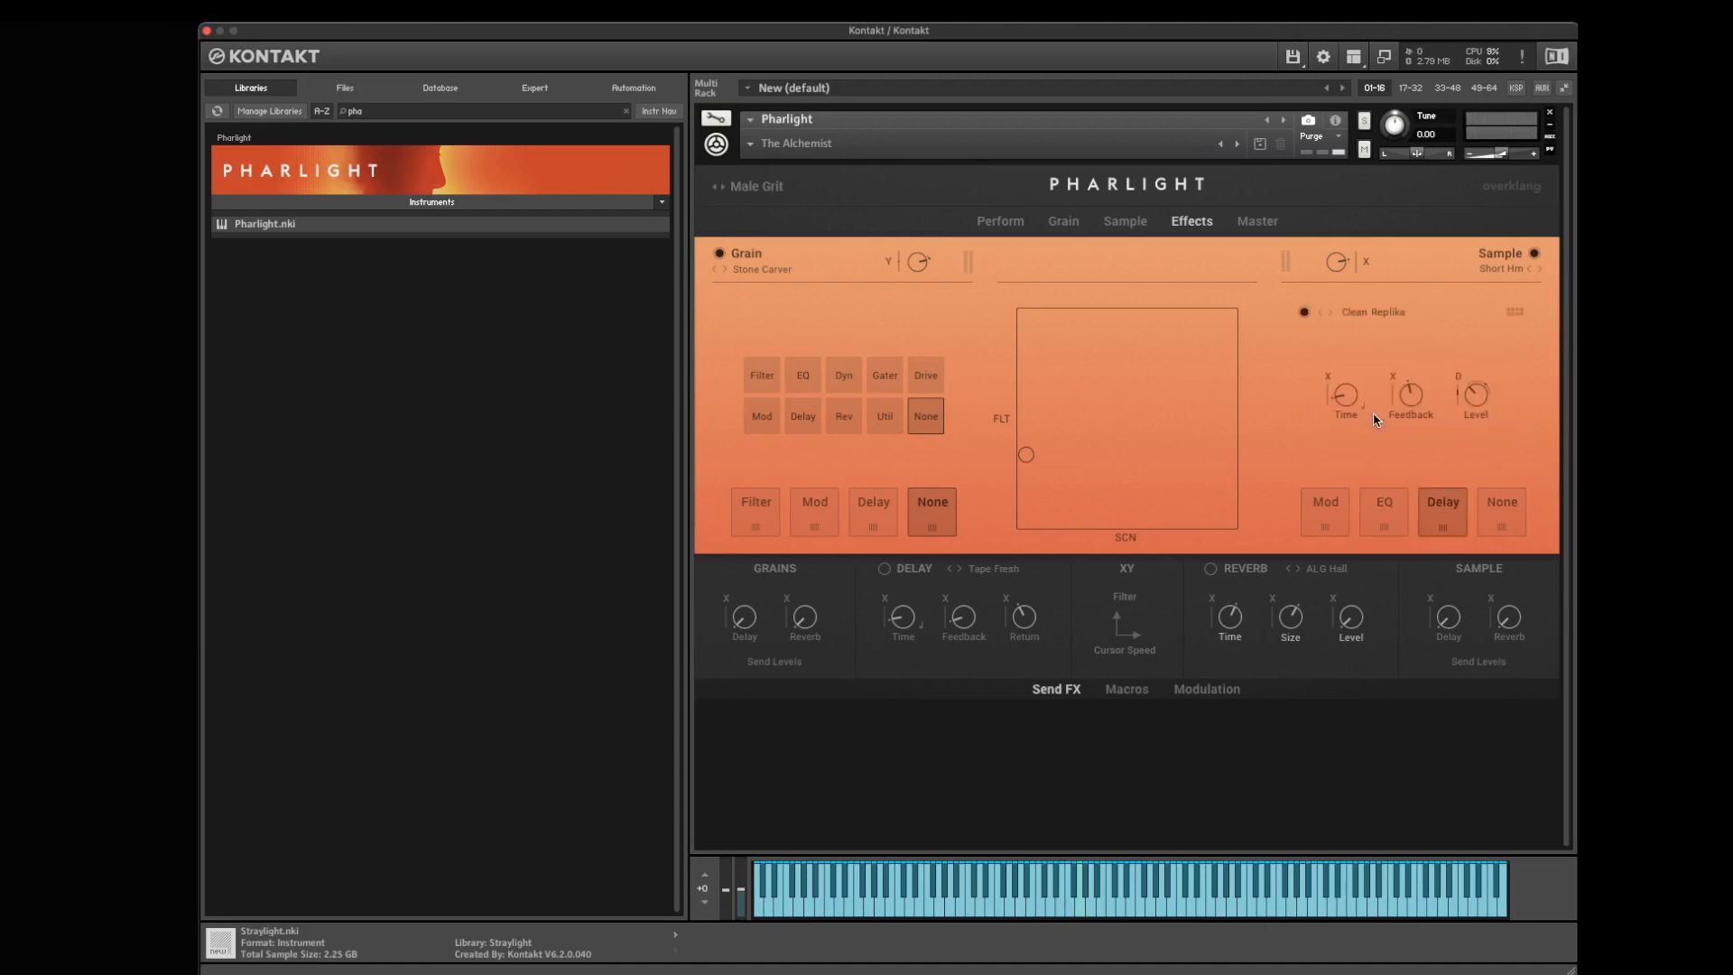
left_click(1378, 314)
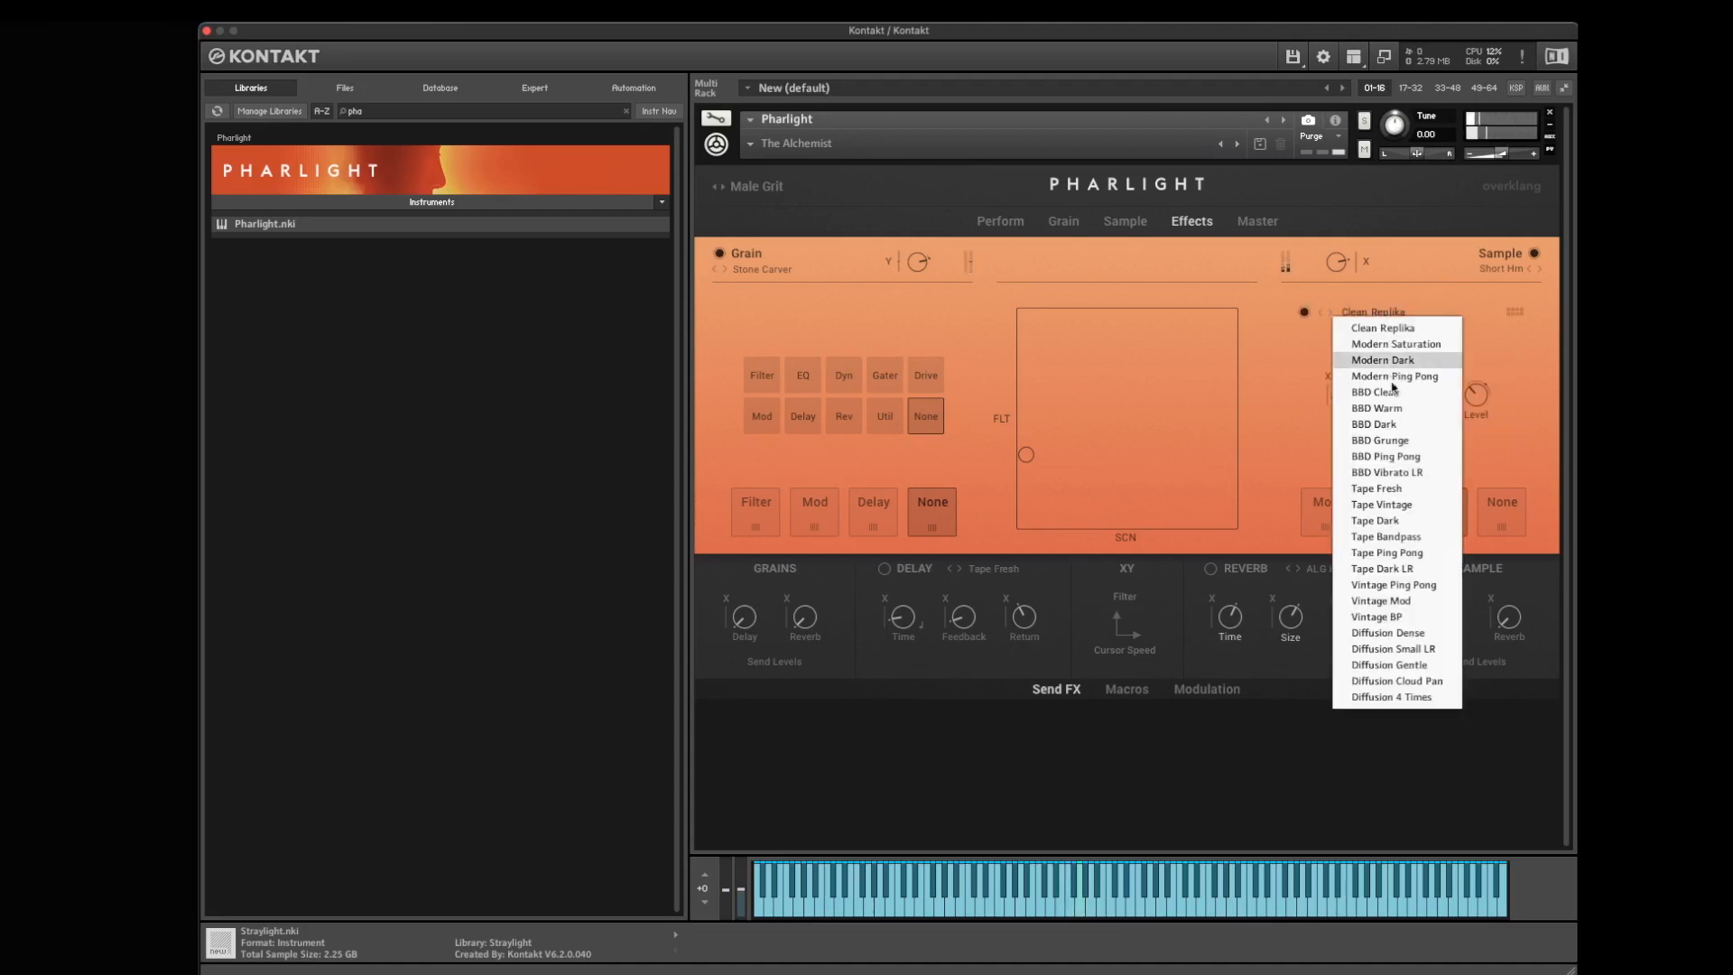
left_click(1405, 444)
- Try the Tape Dark LR delay preset, switch to Tape Fresh, and adjust its Time and Level
left_click(1395, 322)
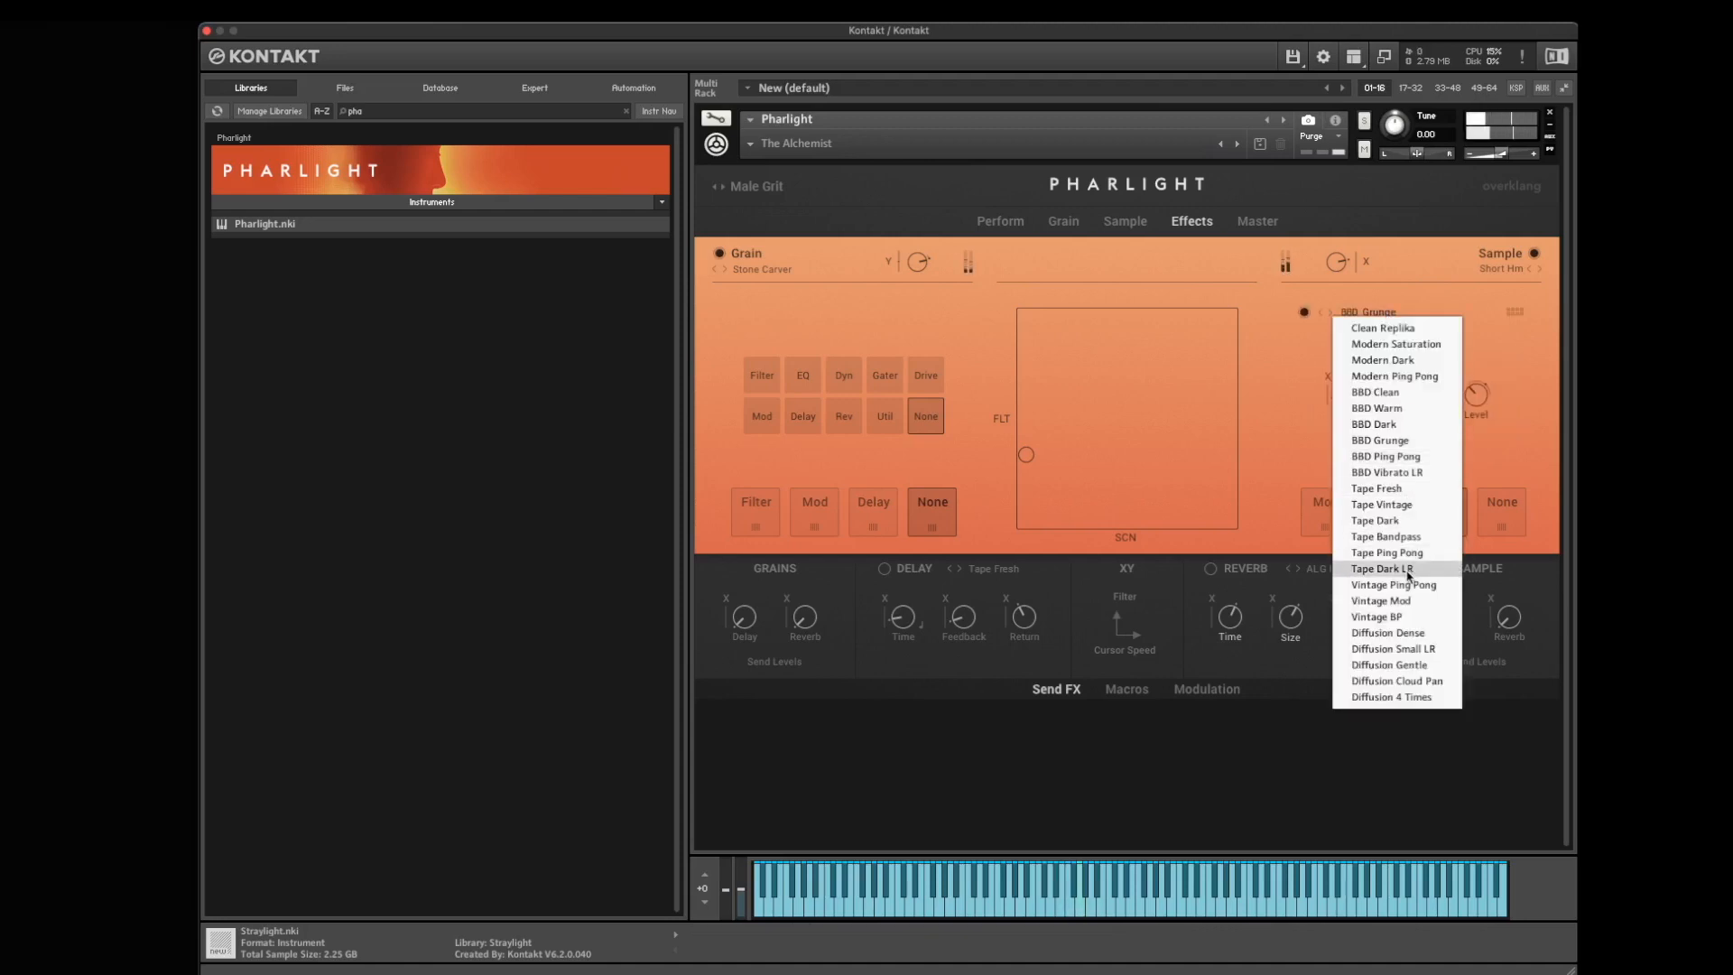
left_click(1409, 572)
left_click(1388, 313)
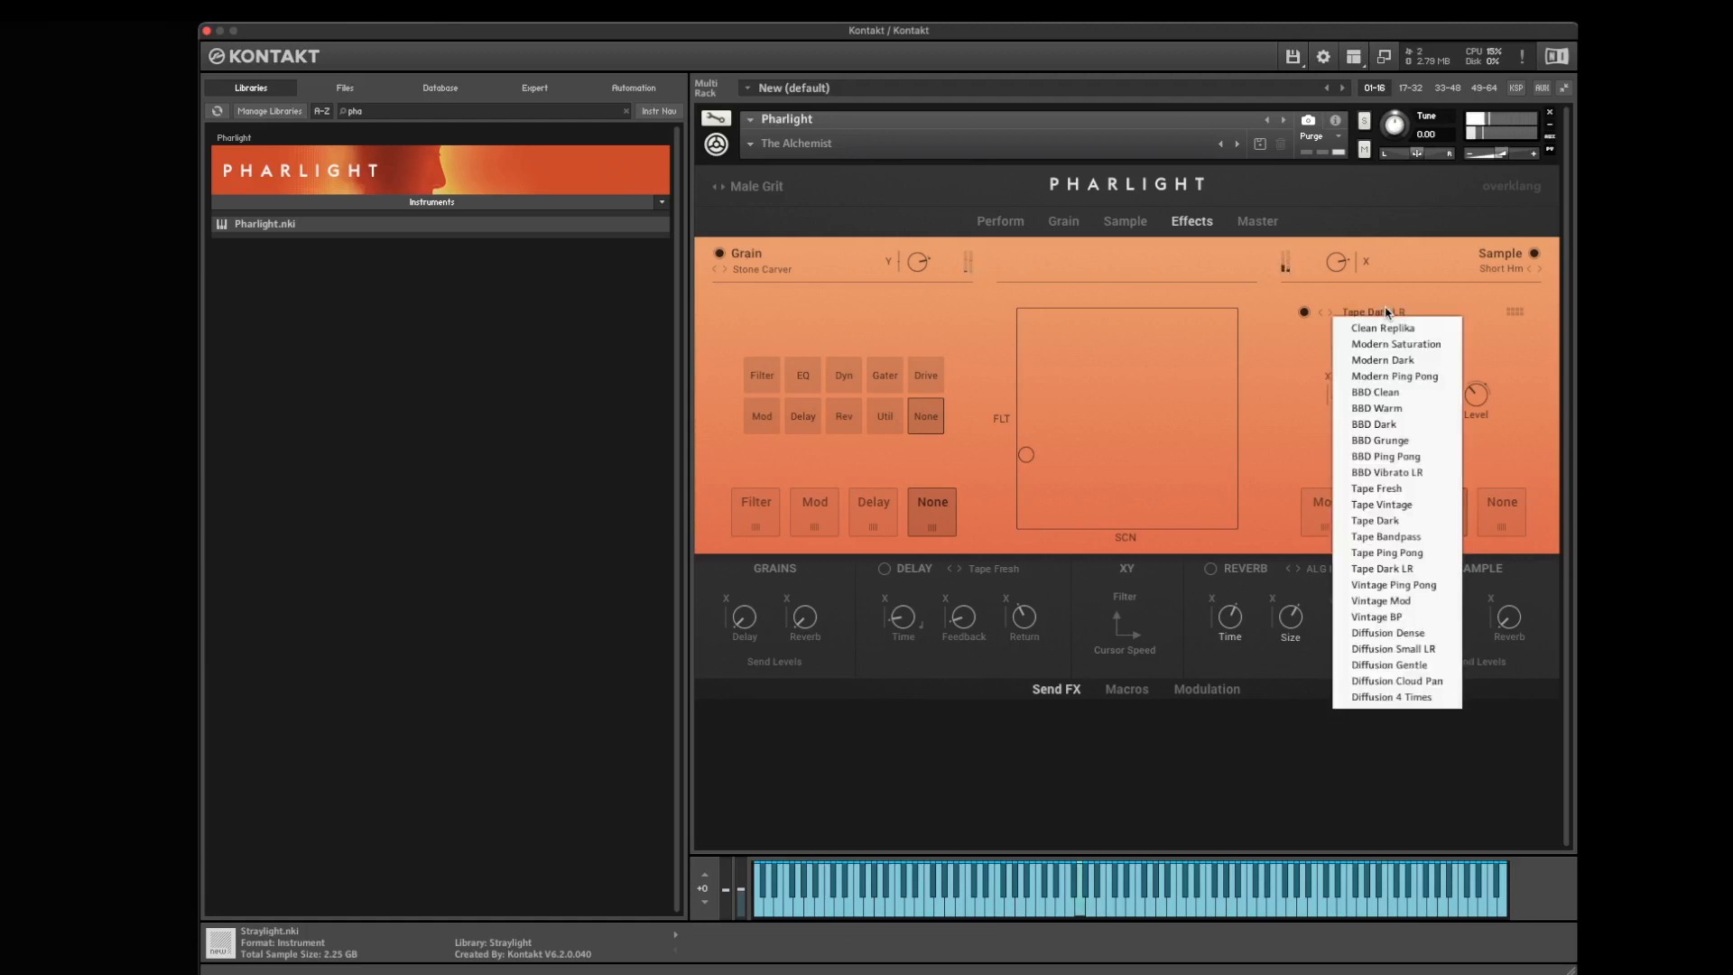
left_click(1366, 490)
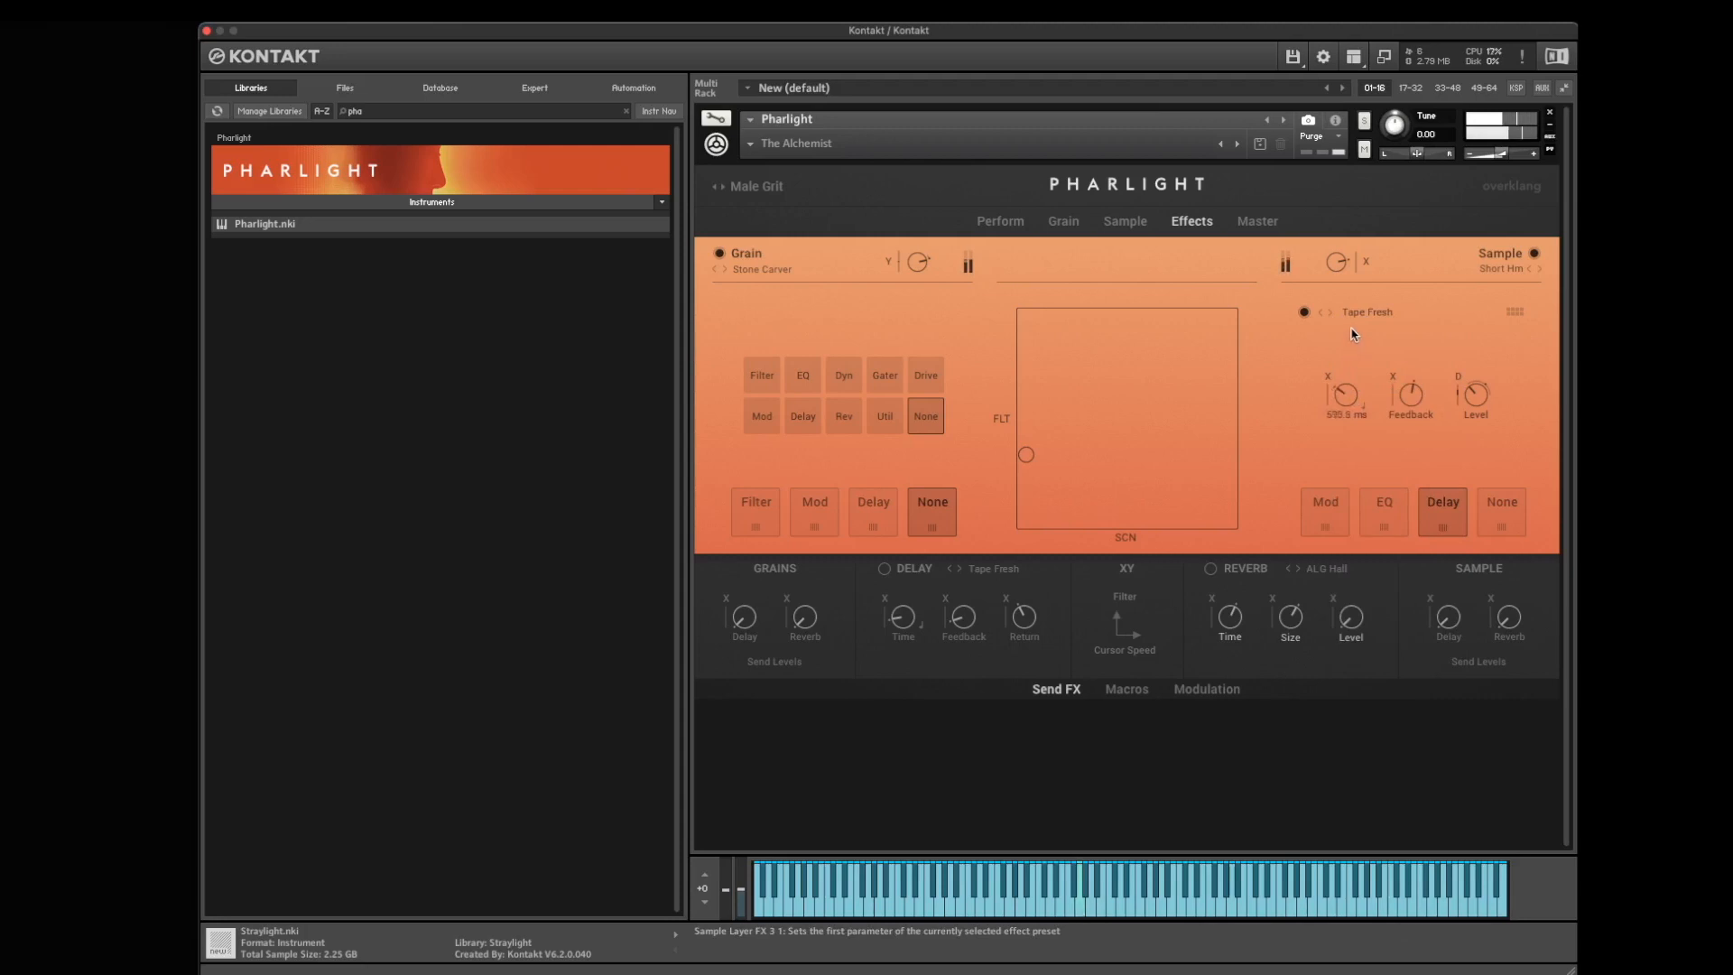
left_click_drag(1489, 397, 1512, 439)
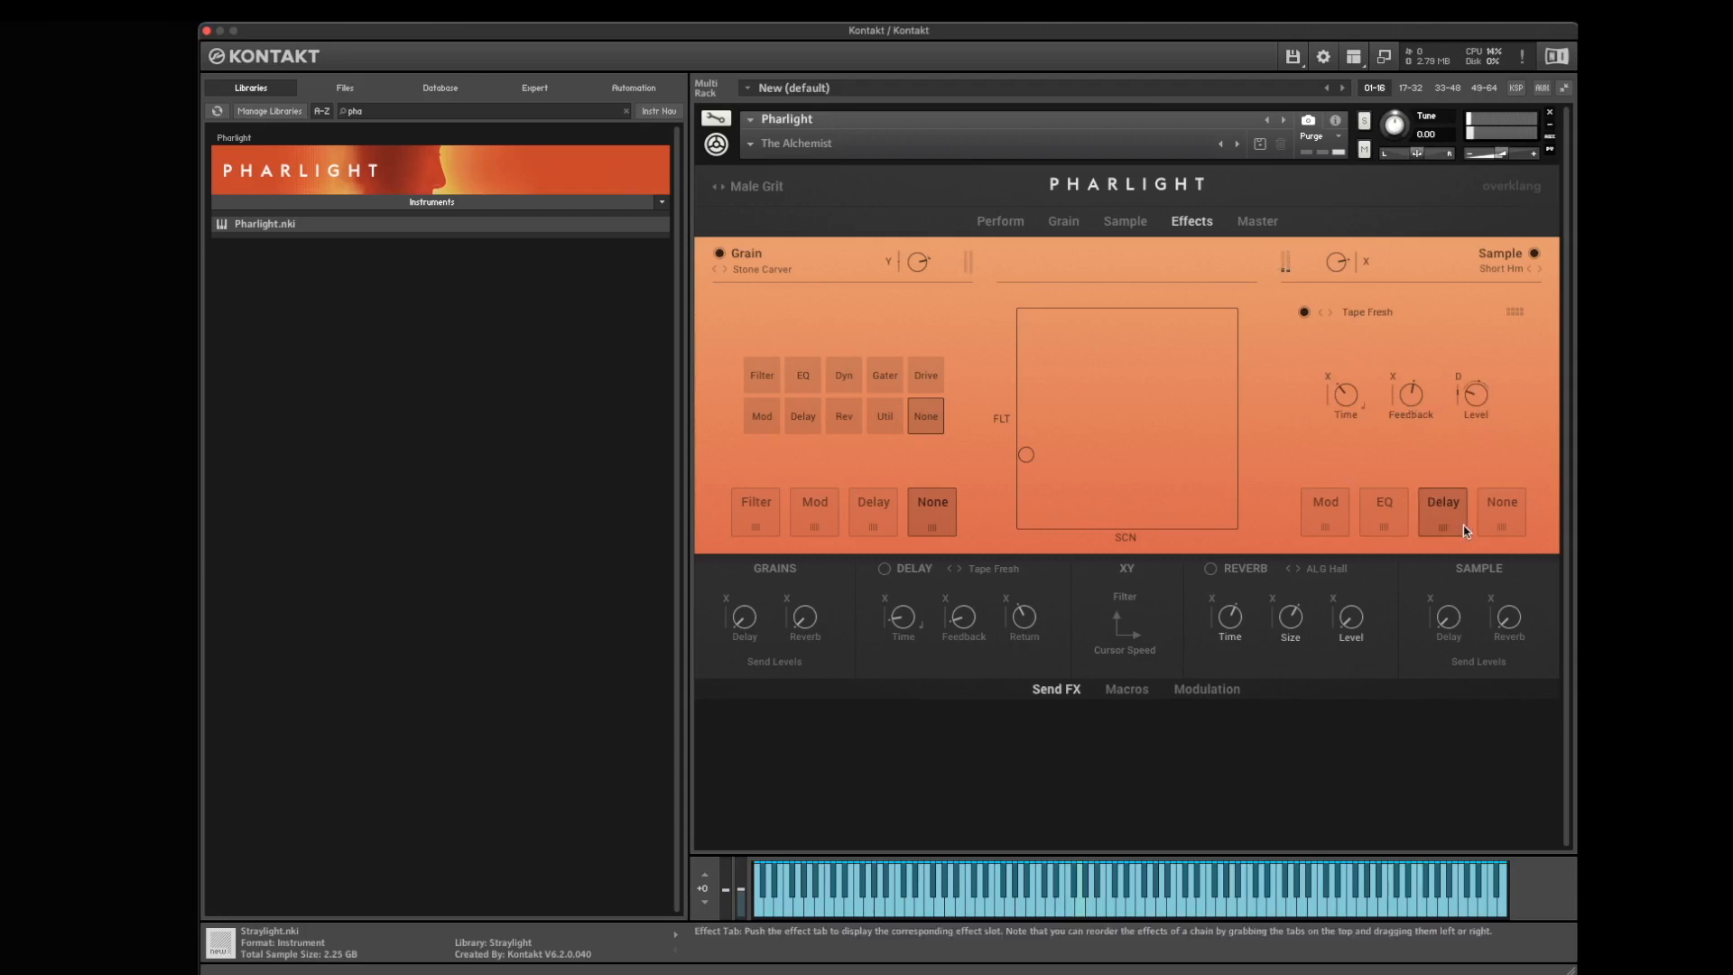
- Replace the third slot's delay with the Drive category's Lofi effect and adjust its Bits, Frequency and Noiselevel
left_click(1517, 313)
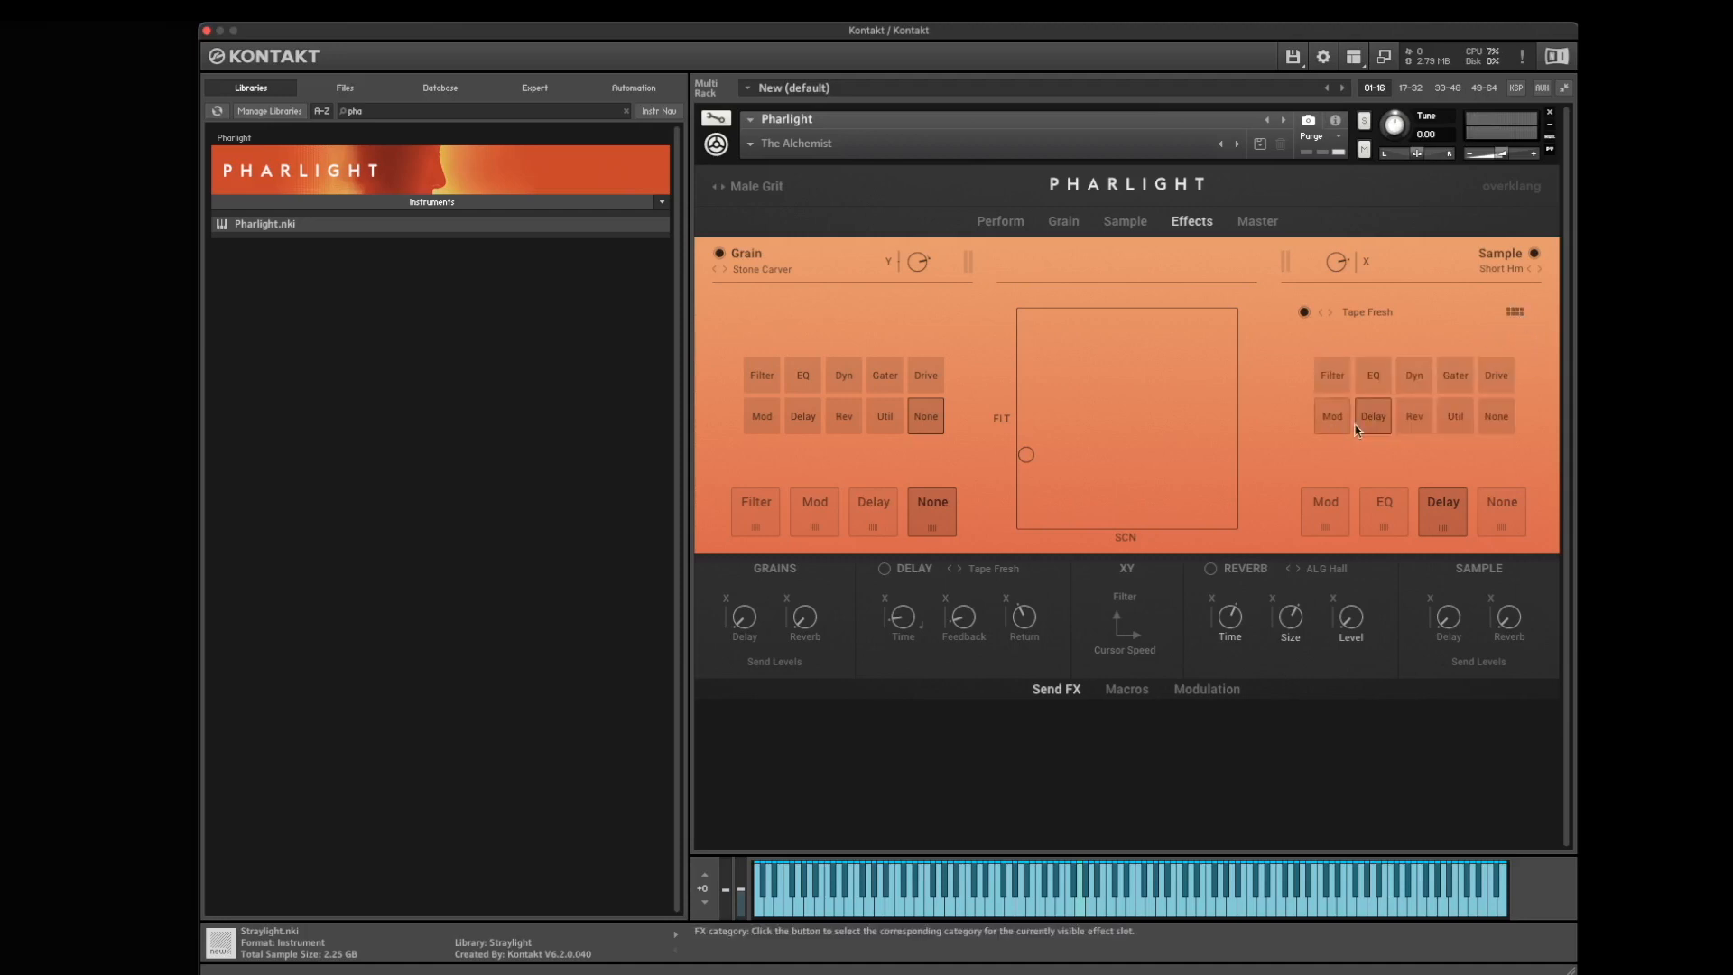
left_click(1493, 375)
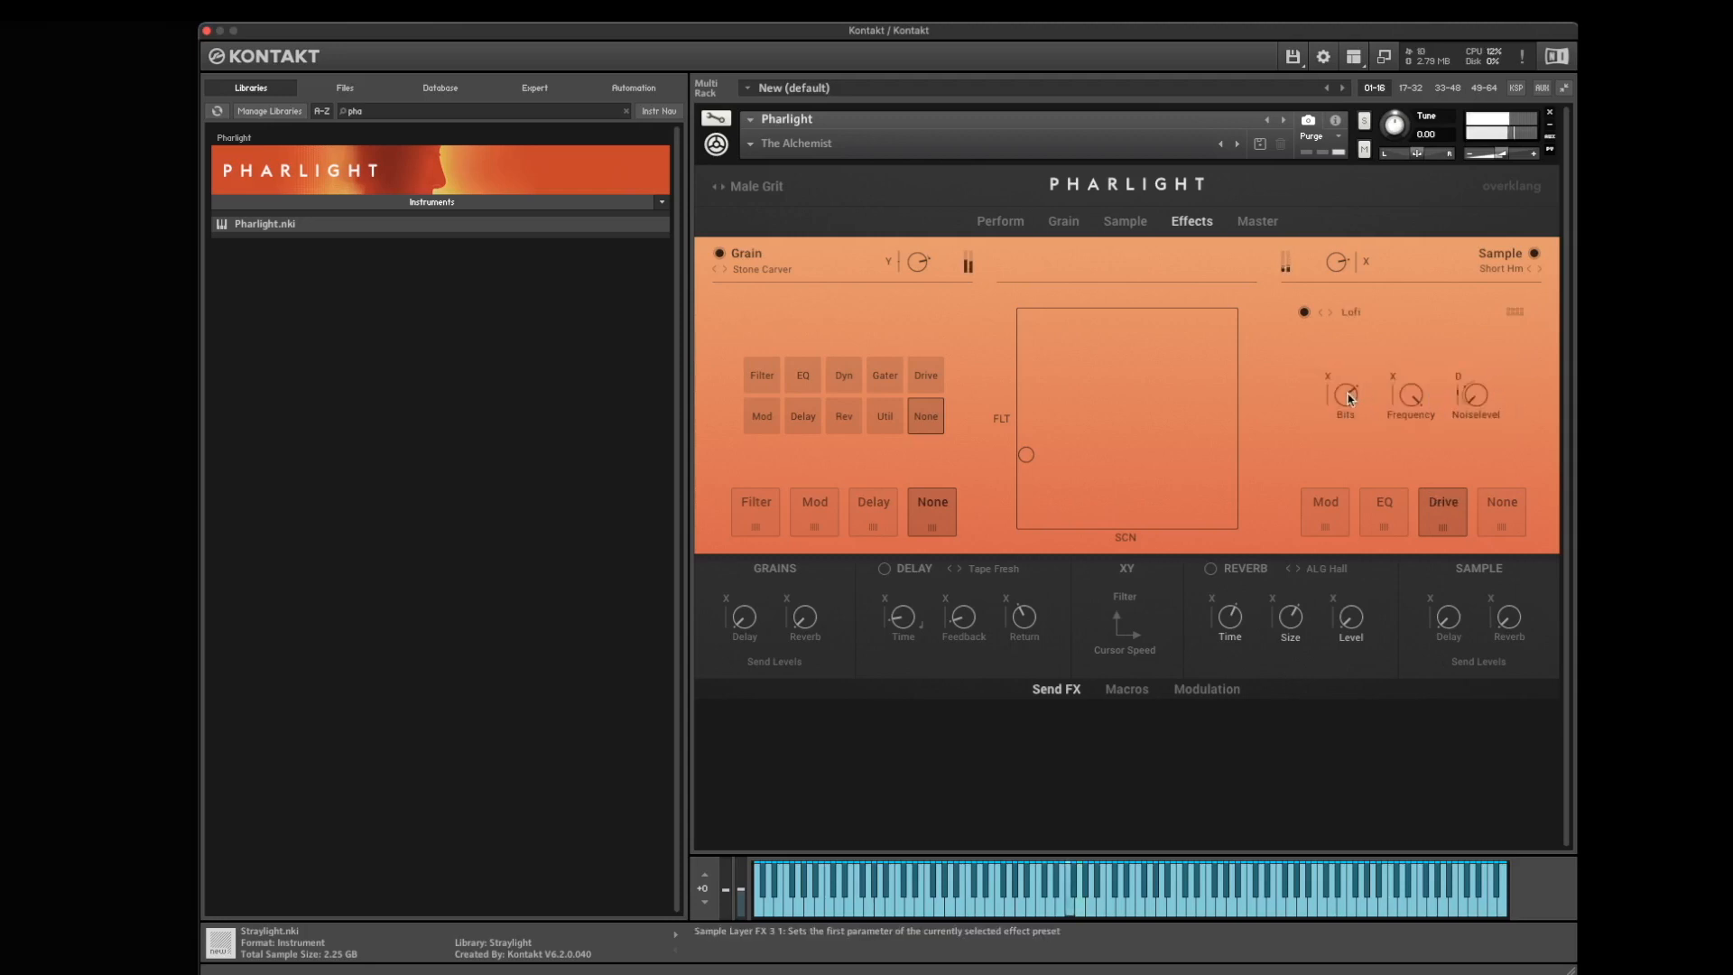
left_click_drag(1347, 393, 1378, 368)
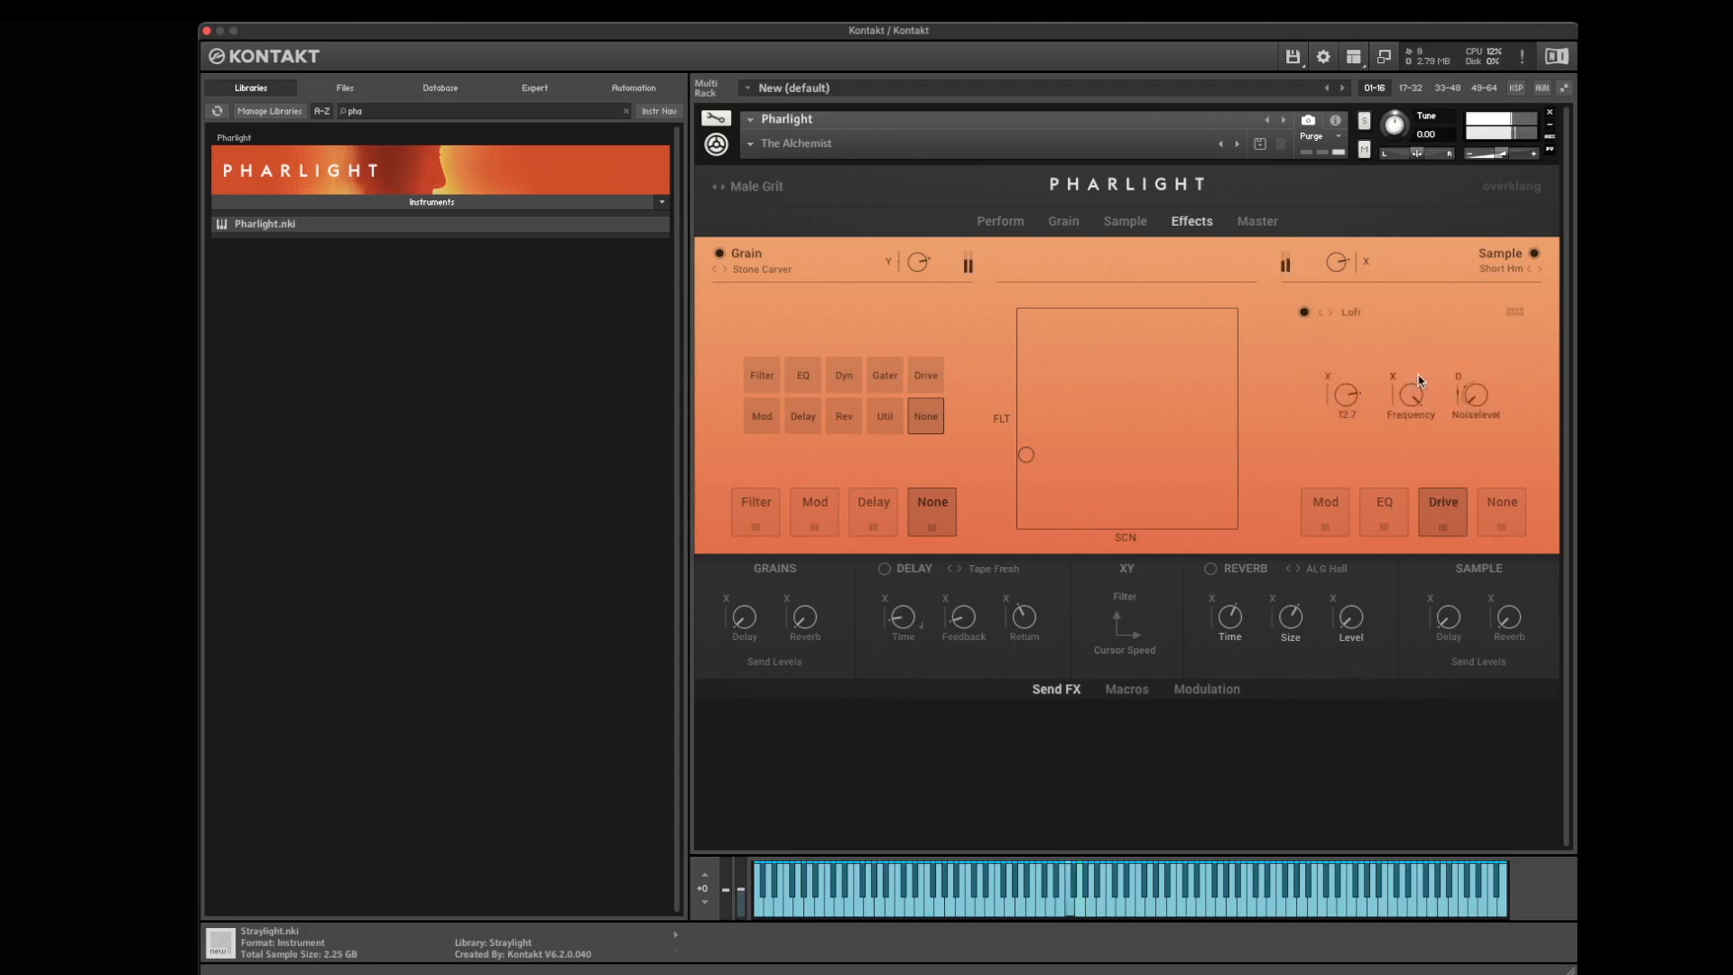
left_click_drag(1474, 395, 1415, 593)
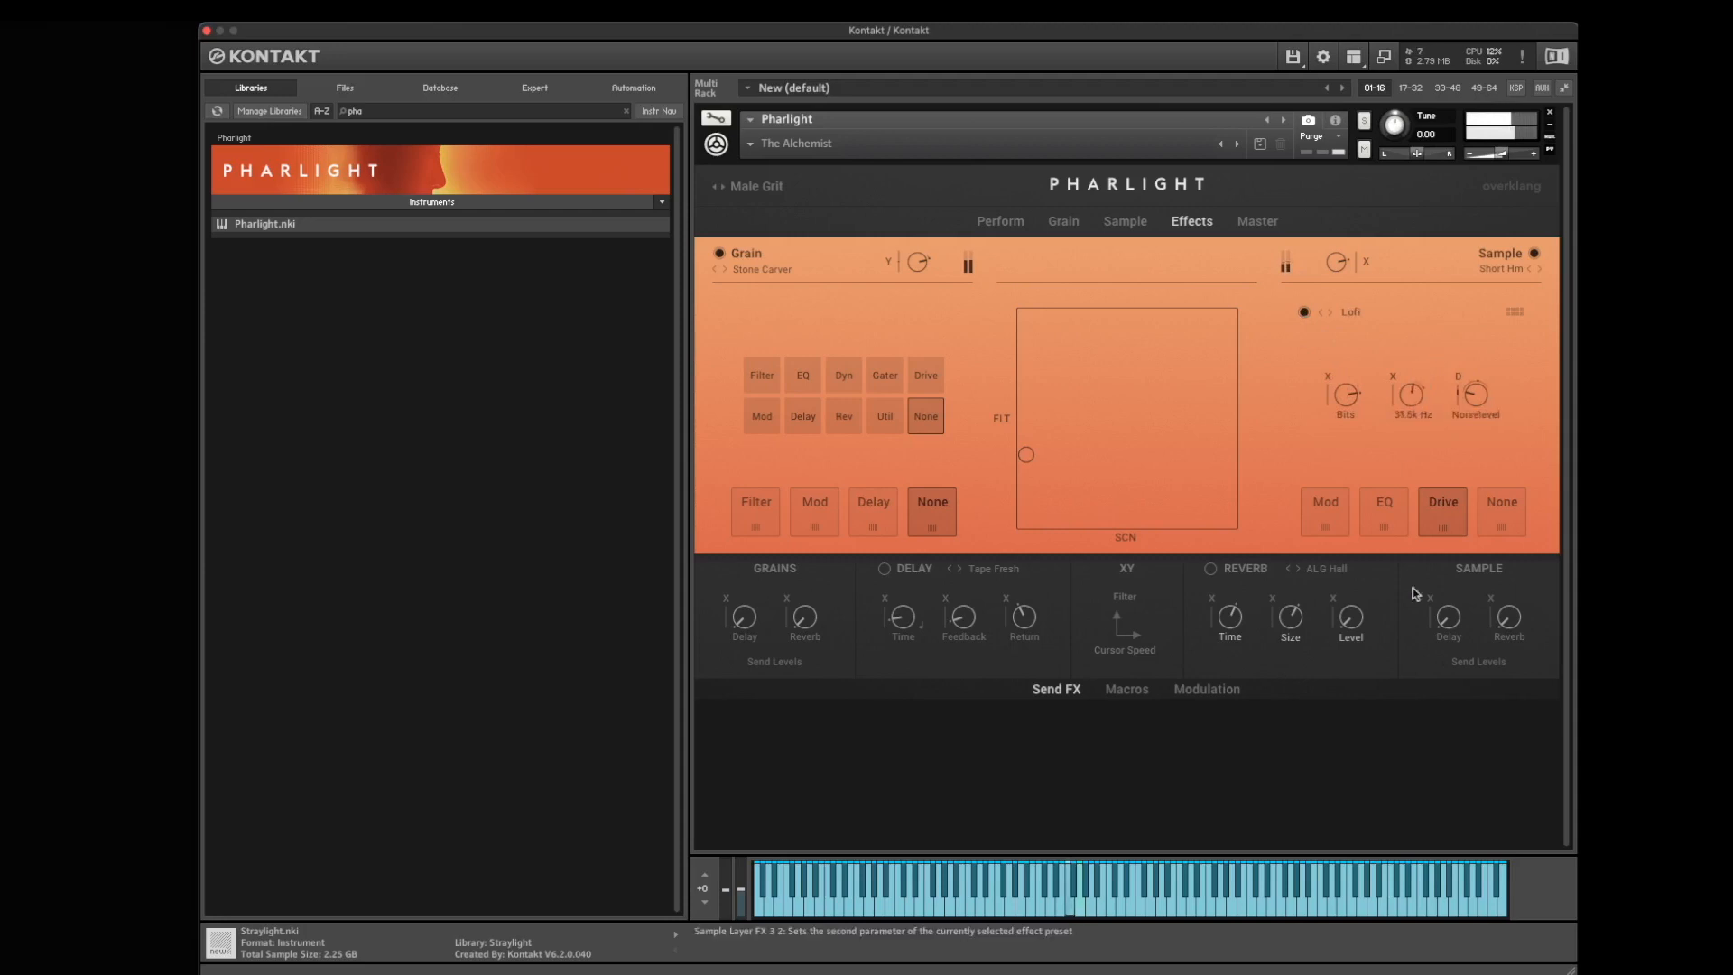
left_click_drag(1343, 394, 1345, 533)
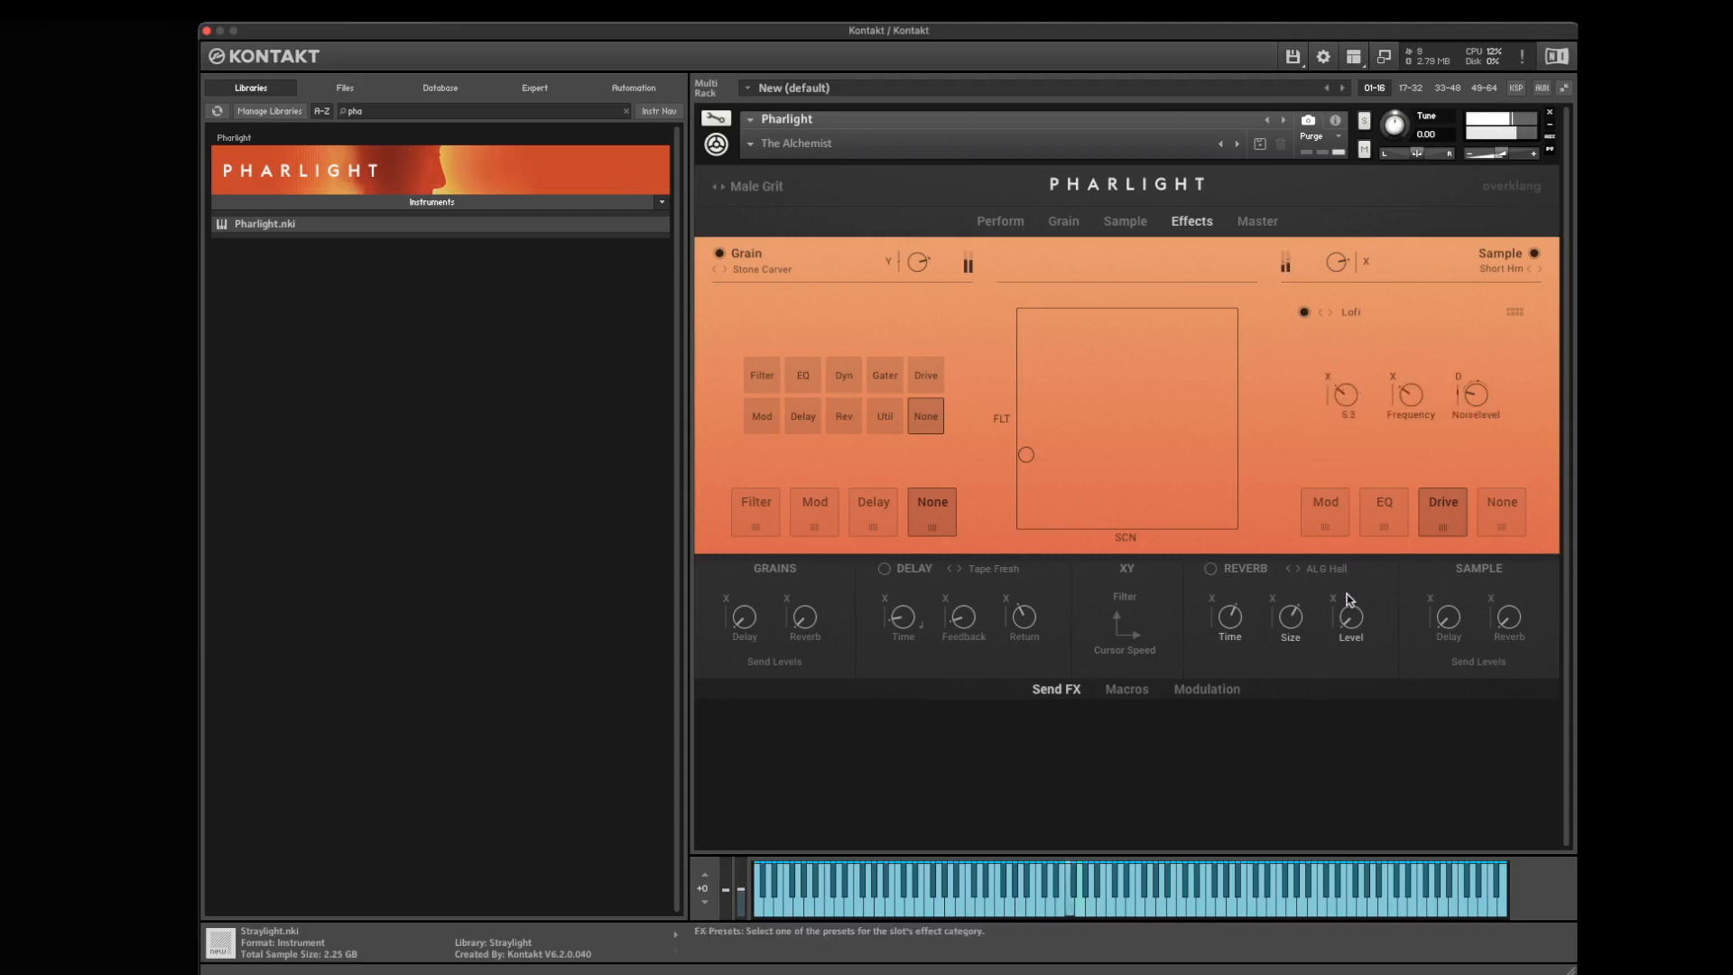
- Turn off the Sample layer's Lofi effect and return to the Master FX settings
left_click(1305, 313)
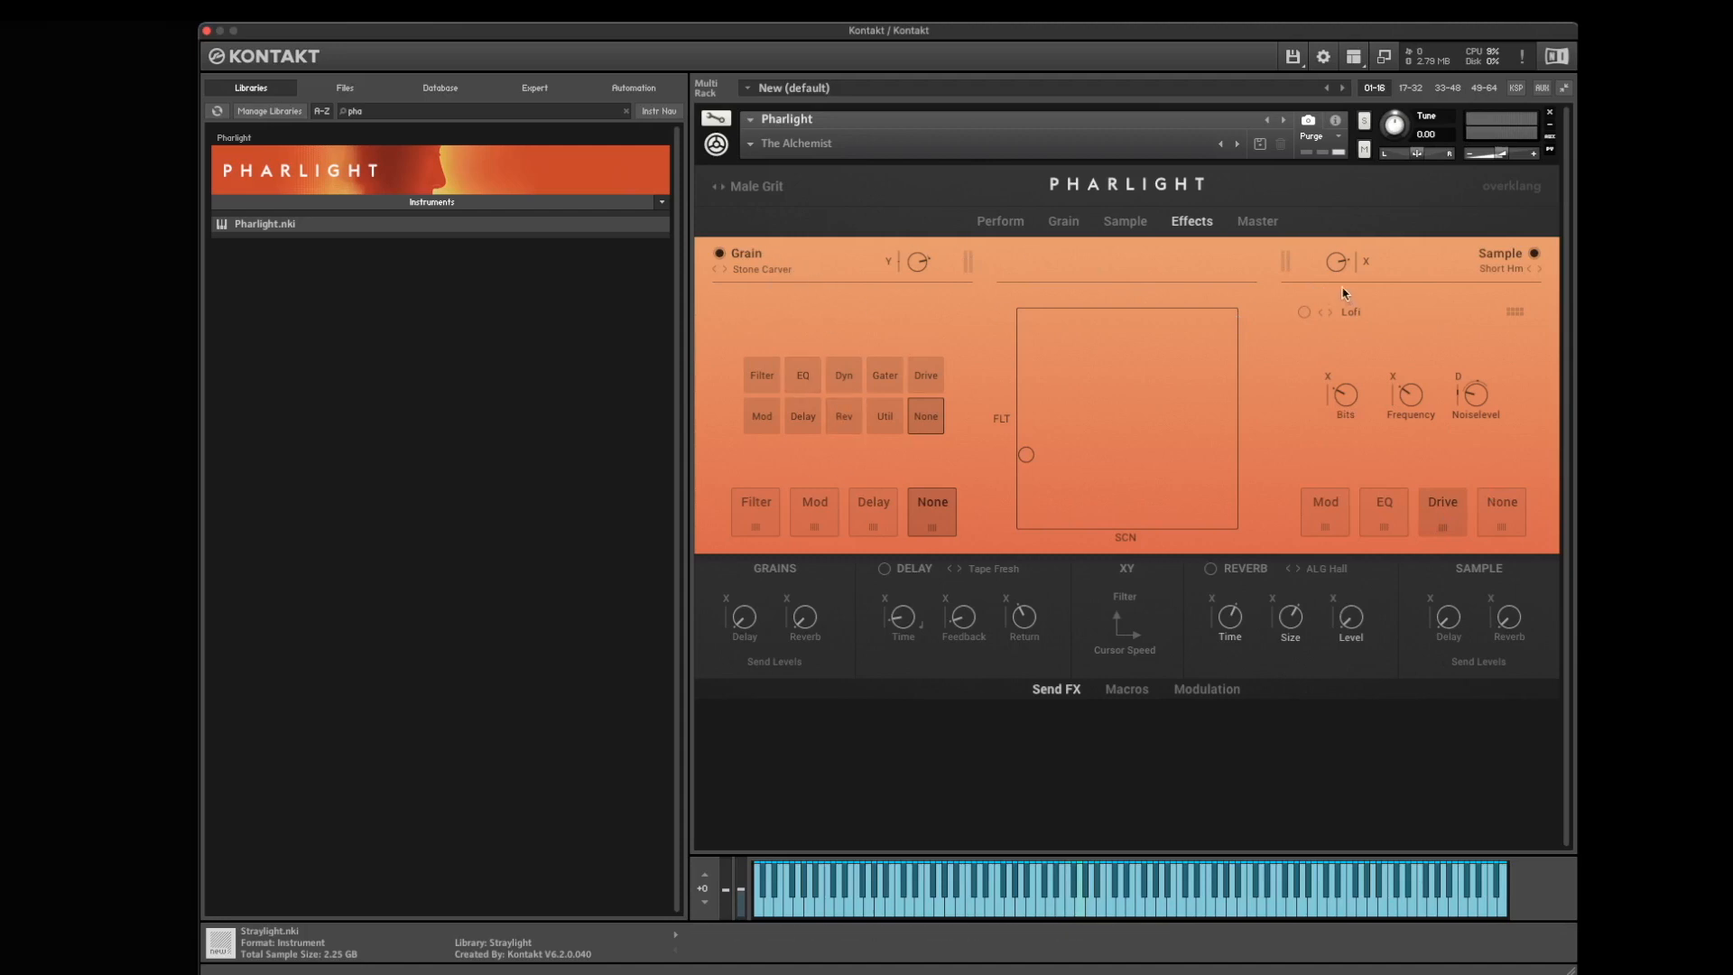
left_click(1257, 221)
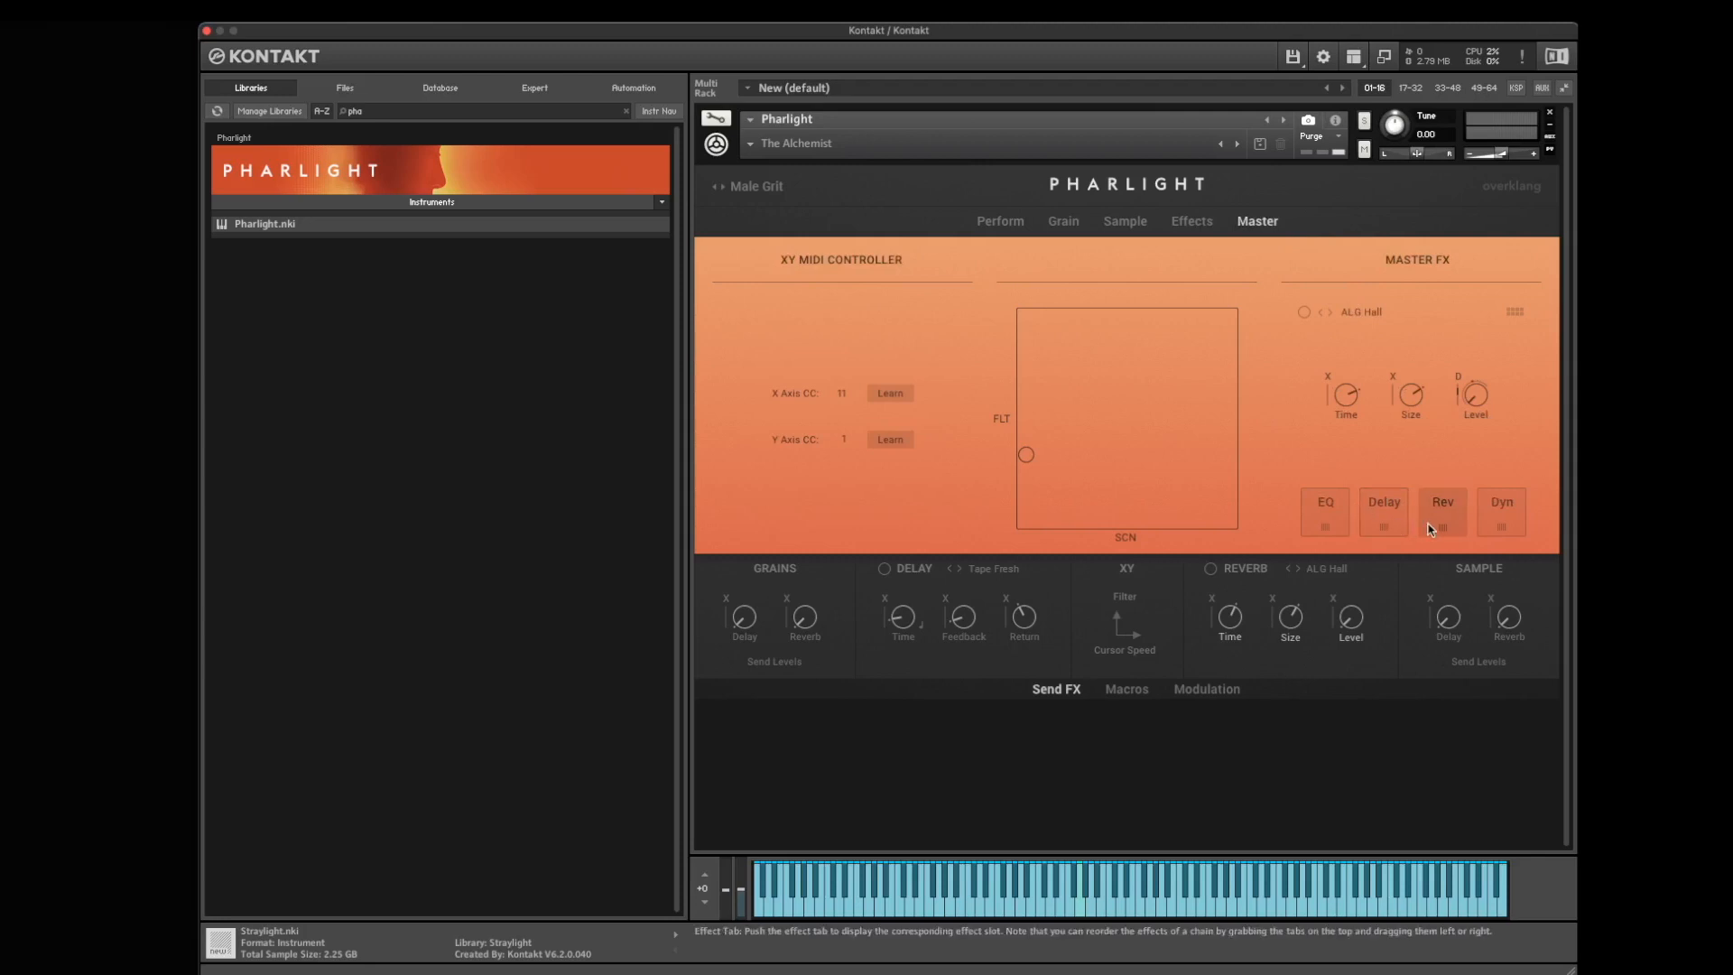
- Look through the Perform and Grain pages and the Grain page's Macros, Modulation and Send FX settings
left_click(1063, 221)
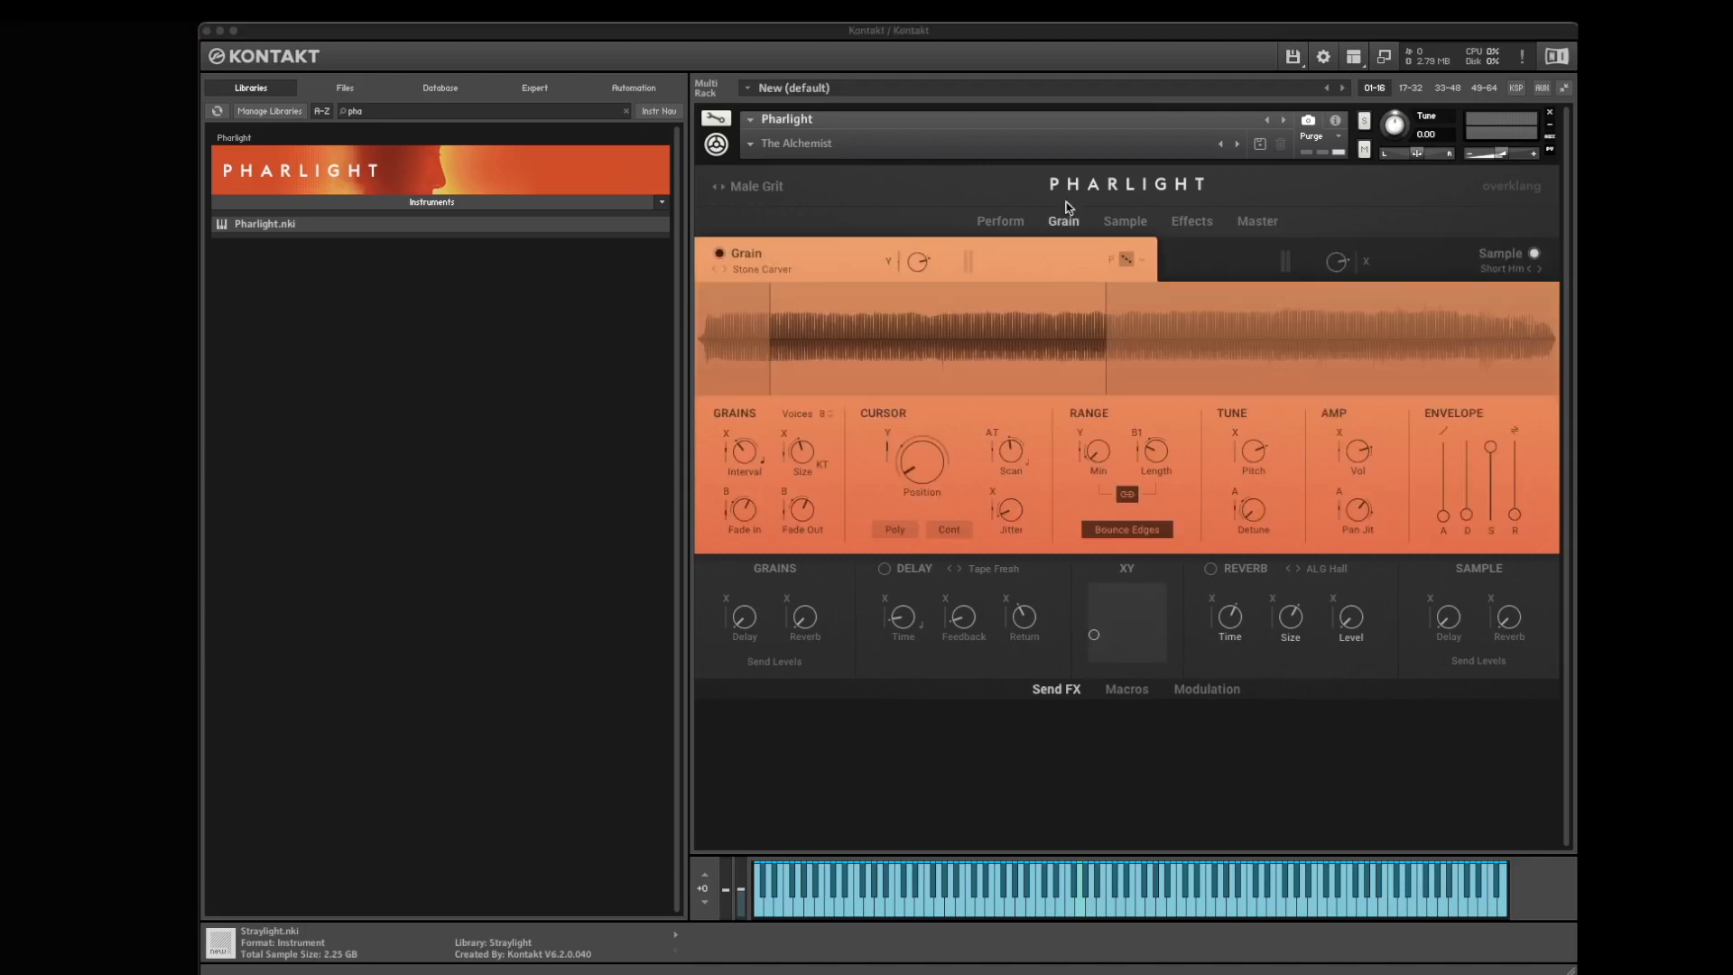
left_click(1010, 222)
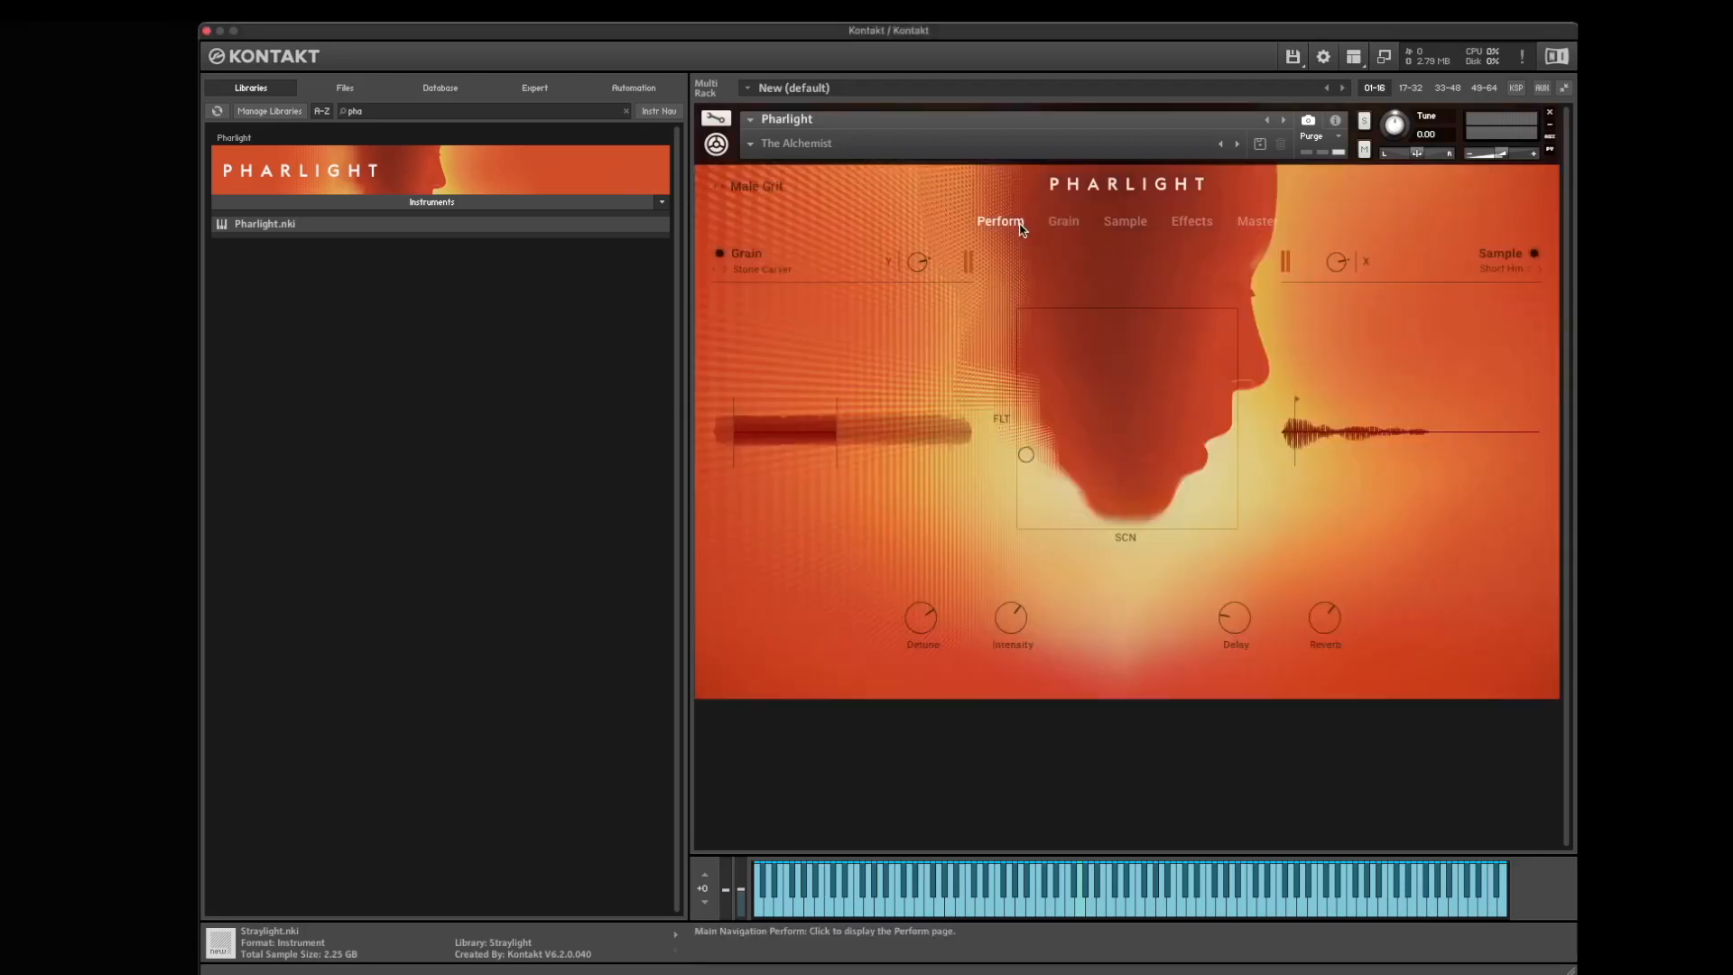
left_click(1063, 224)
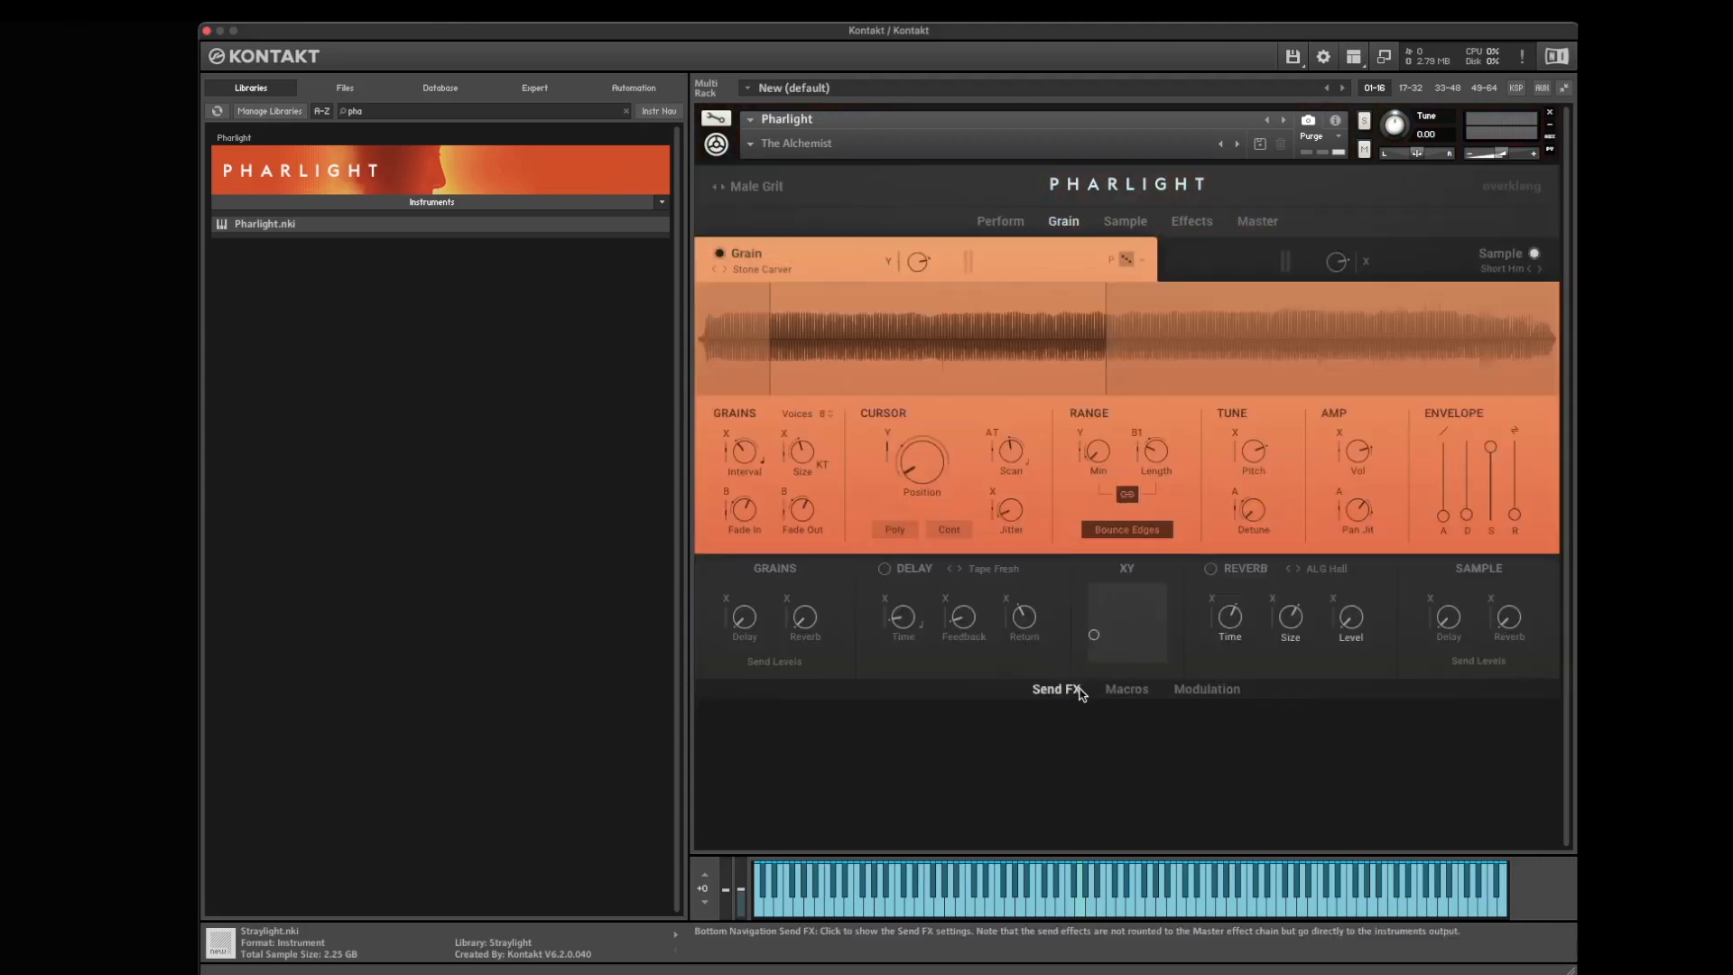
left_click(1126, 690)
left_click(1182, 692)
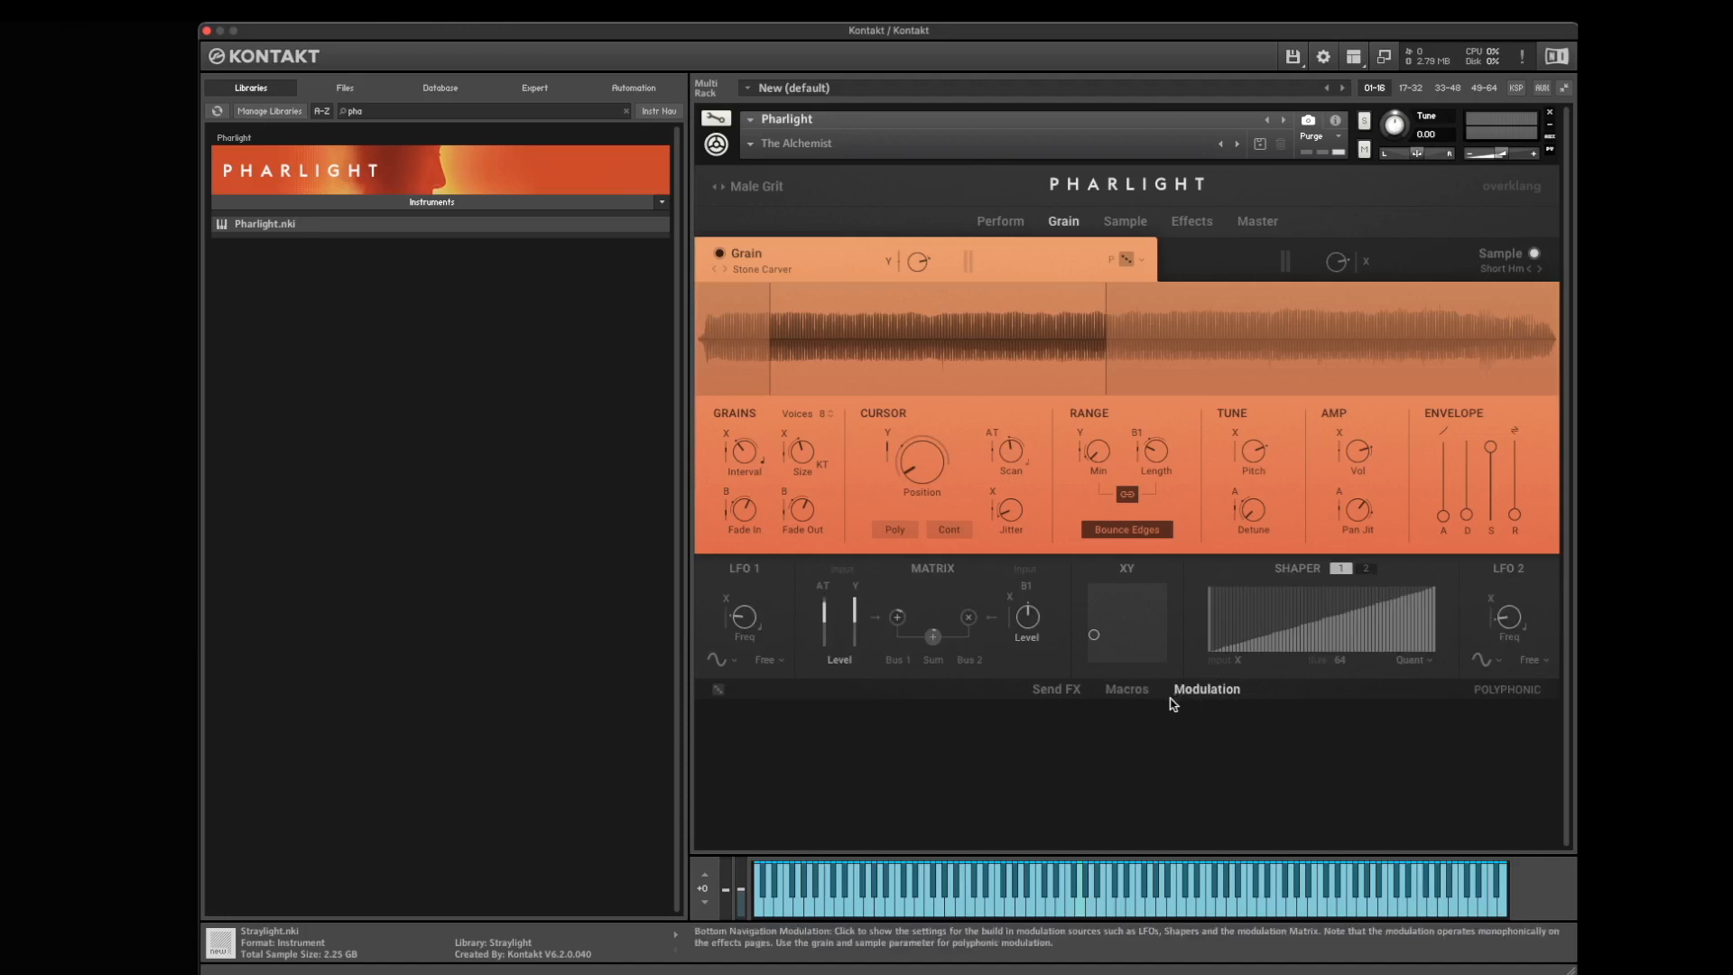
left_click(1073, 690)
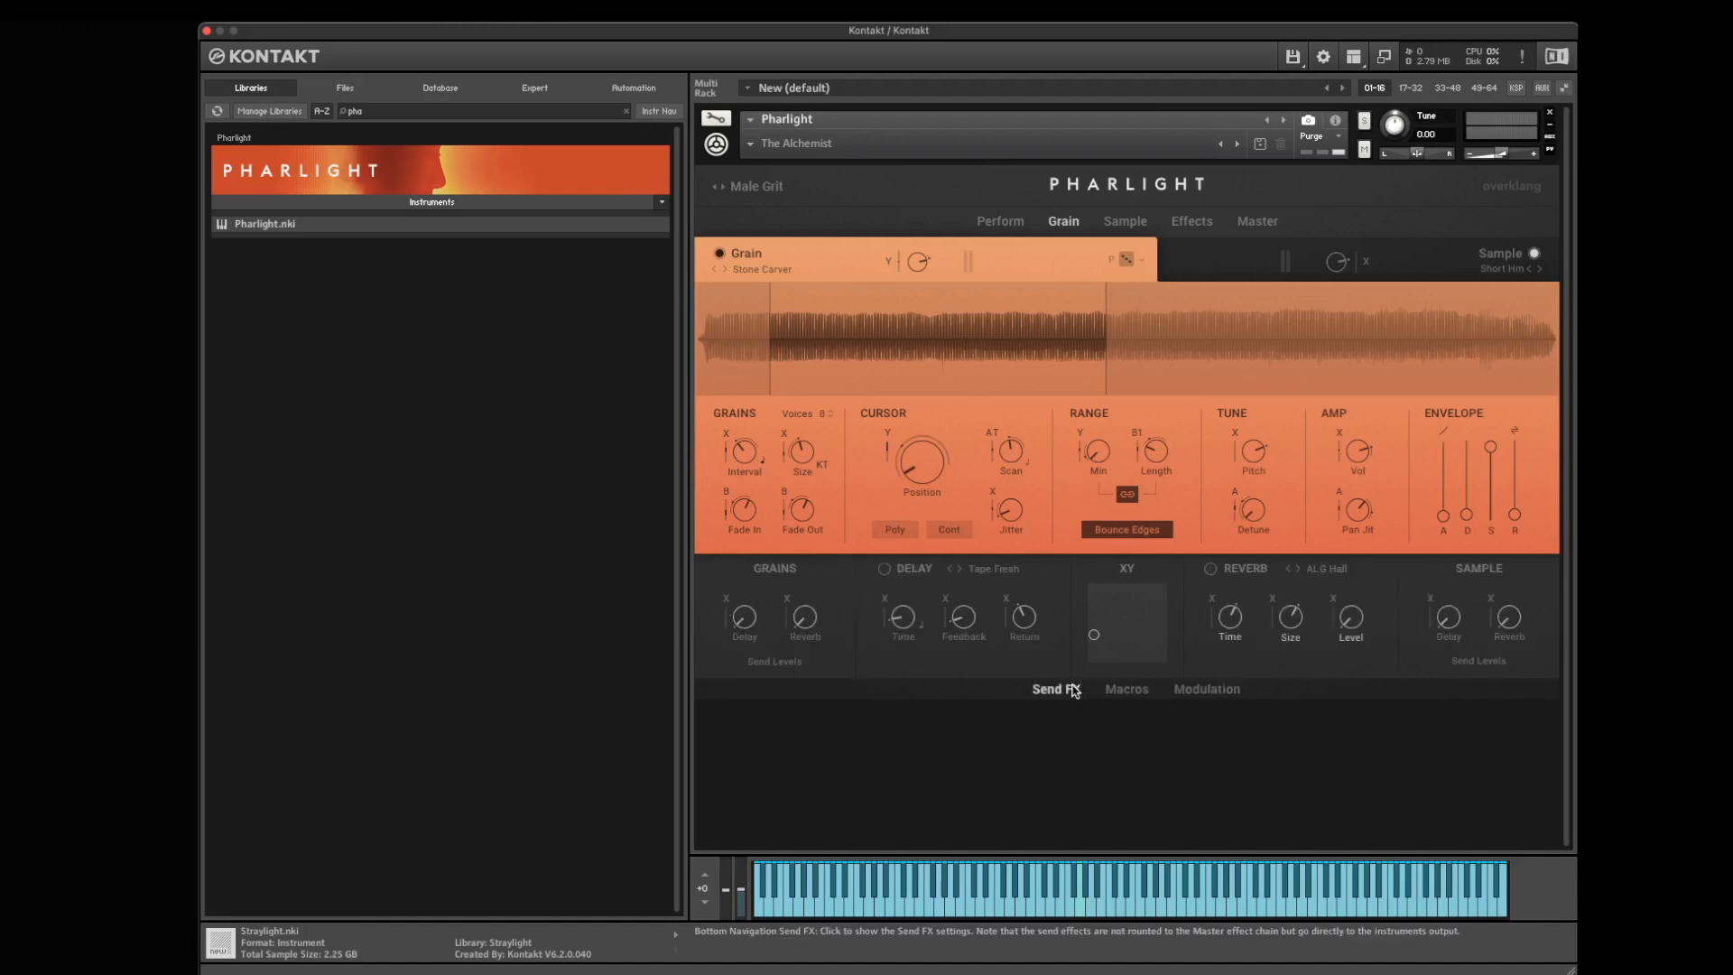
- Turn on the send delay, raise its Feedback, choose the Tape Bandpass preset, and turn the delay off again
left_click(884, 569)
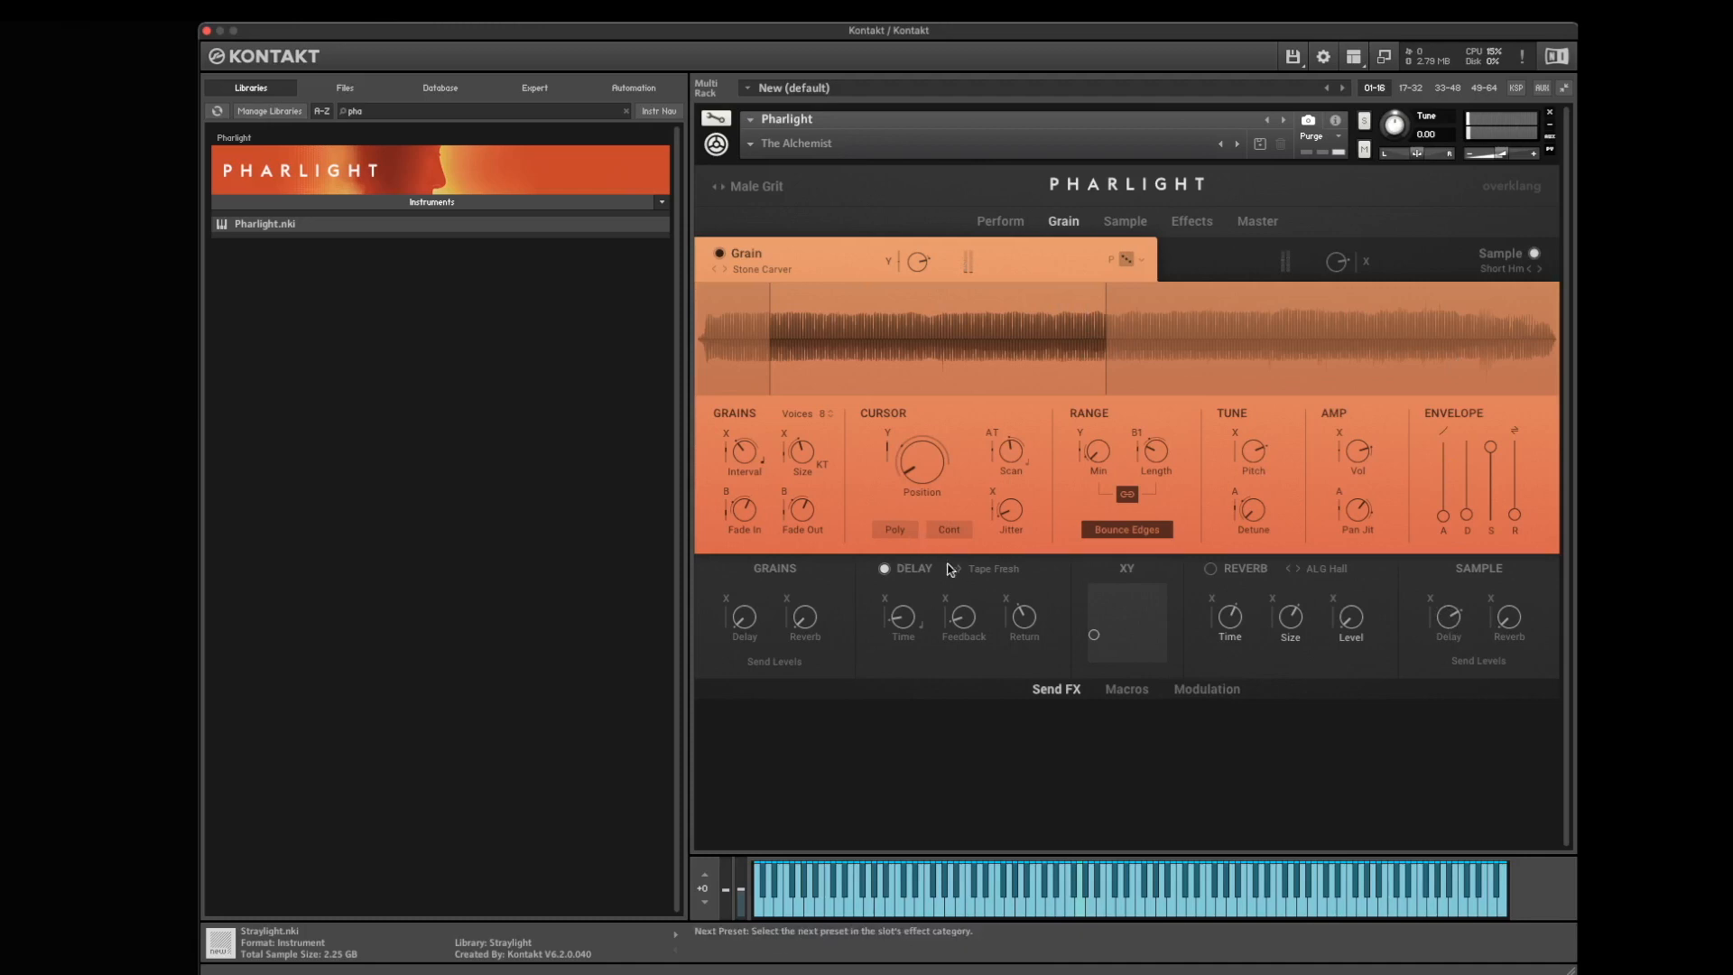
left_click_drag(964, 617, 975, 495)
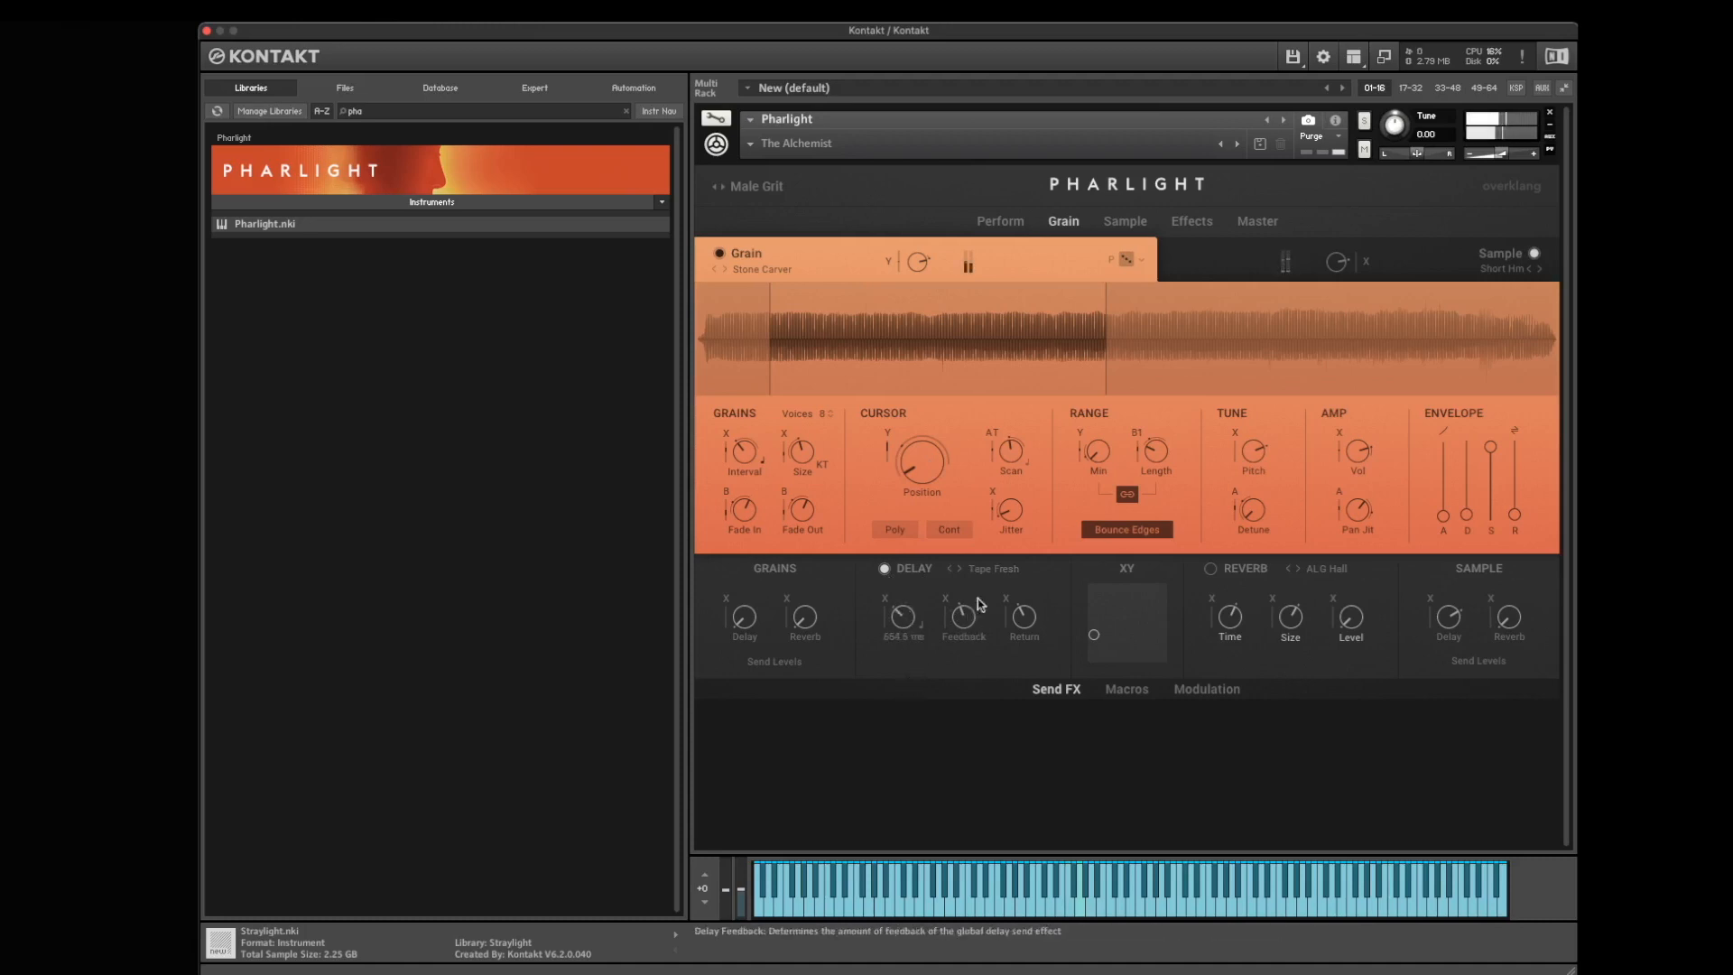
left_click(994, 568)
left_click(1000, 794)
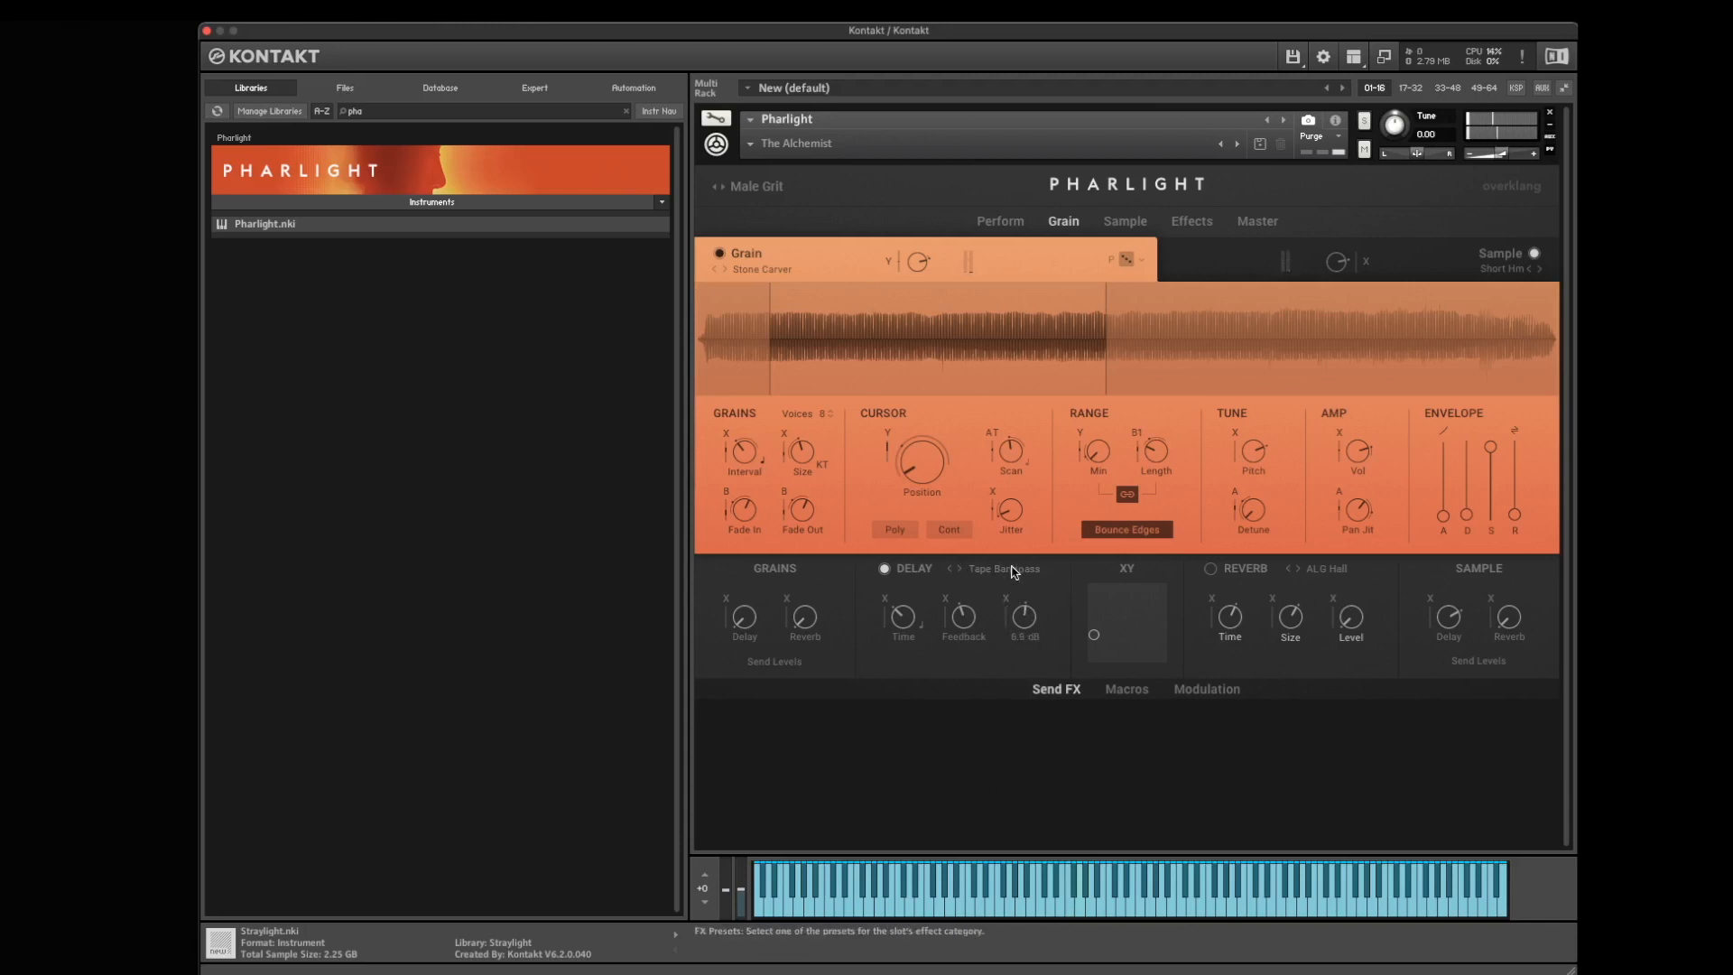
left_click(886, 570)
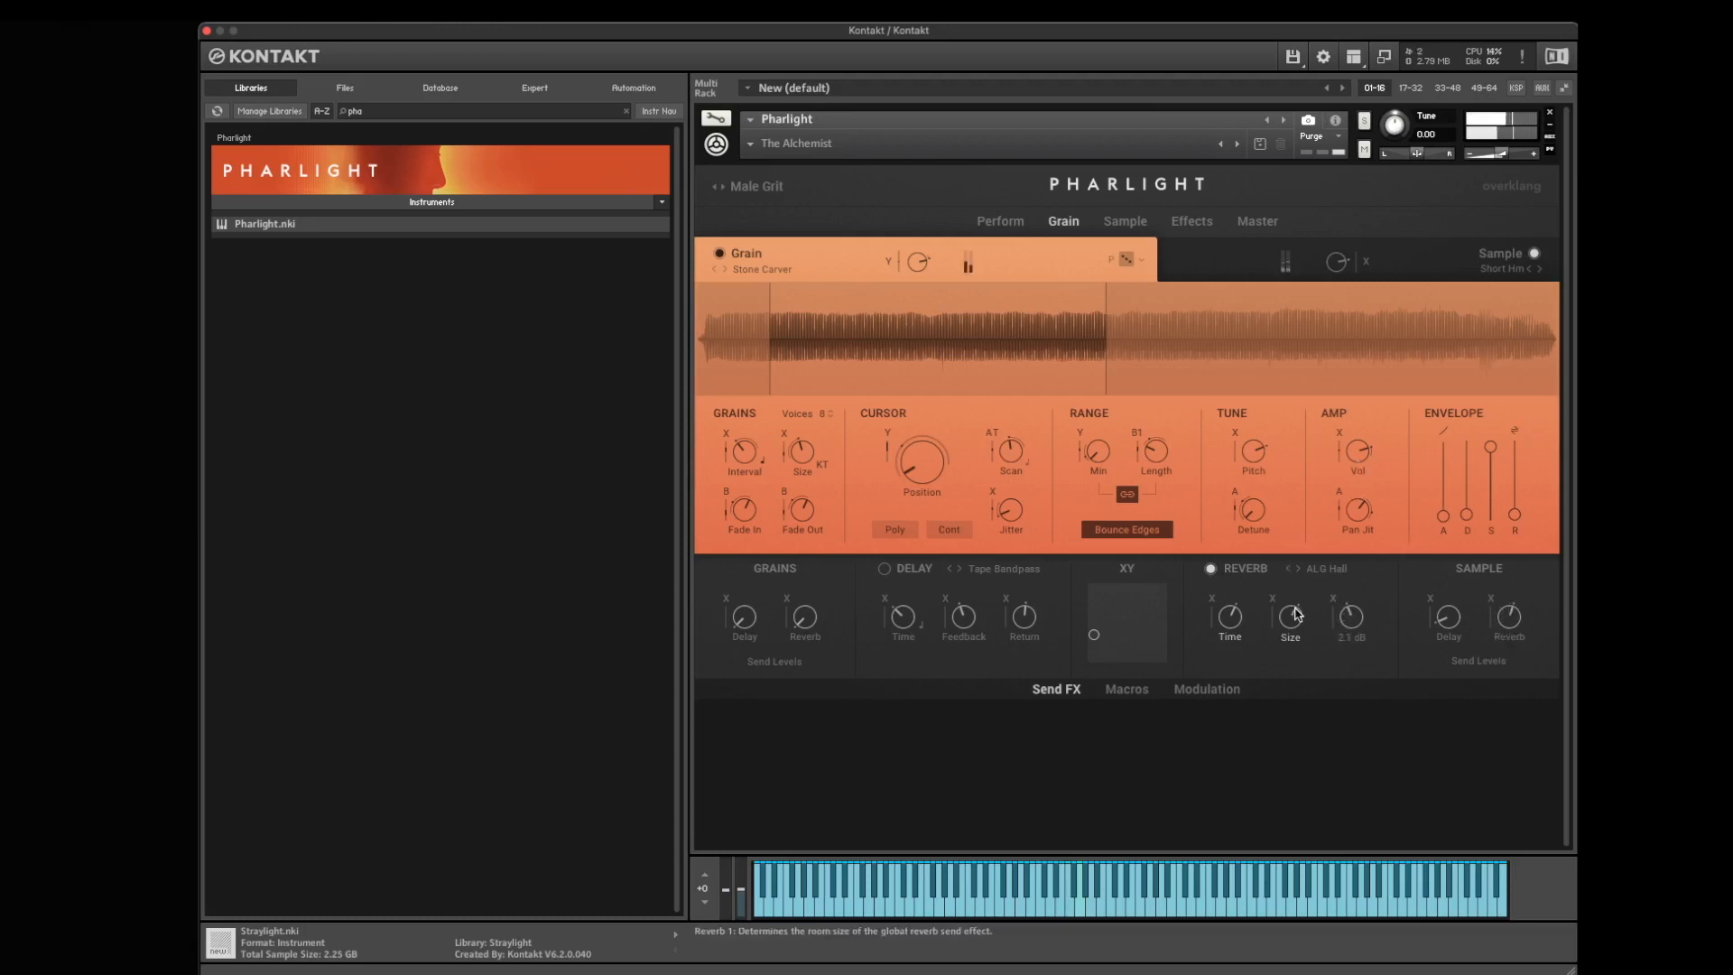
- Raise the send reverb's Size to about 79 % and increase its Time, and choose the ALG Hall Narrow preset
left_click_drag(1297, 622, 1300, 553)
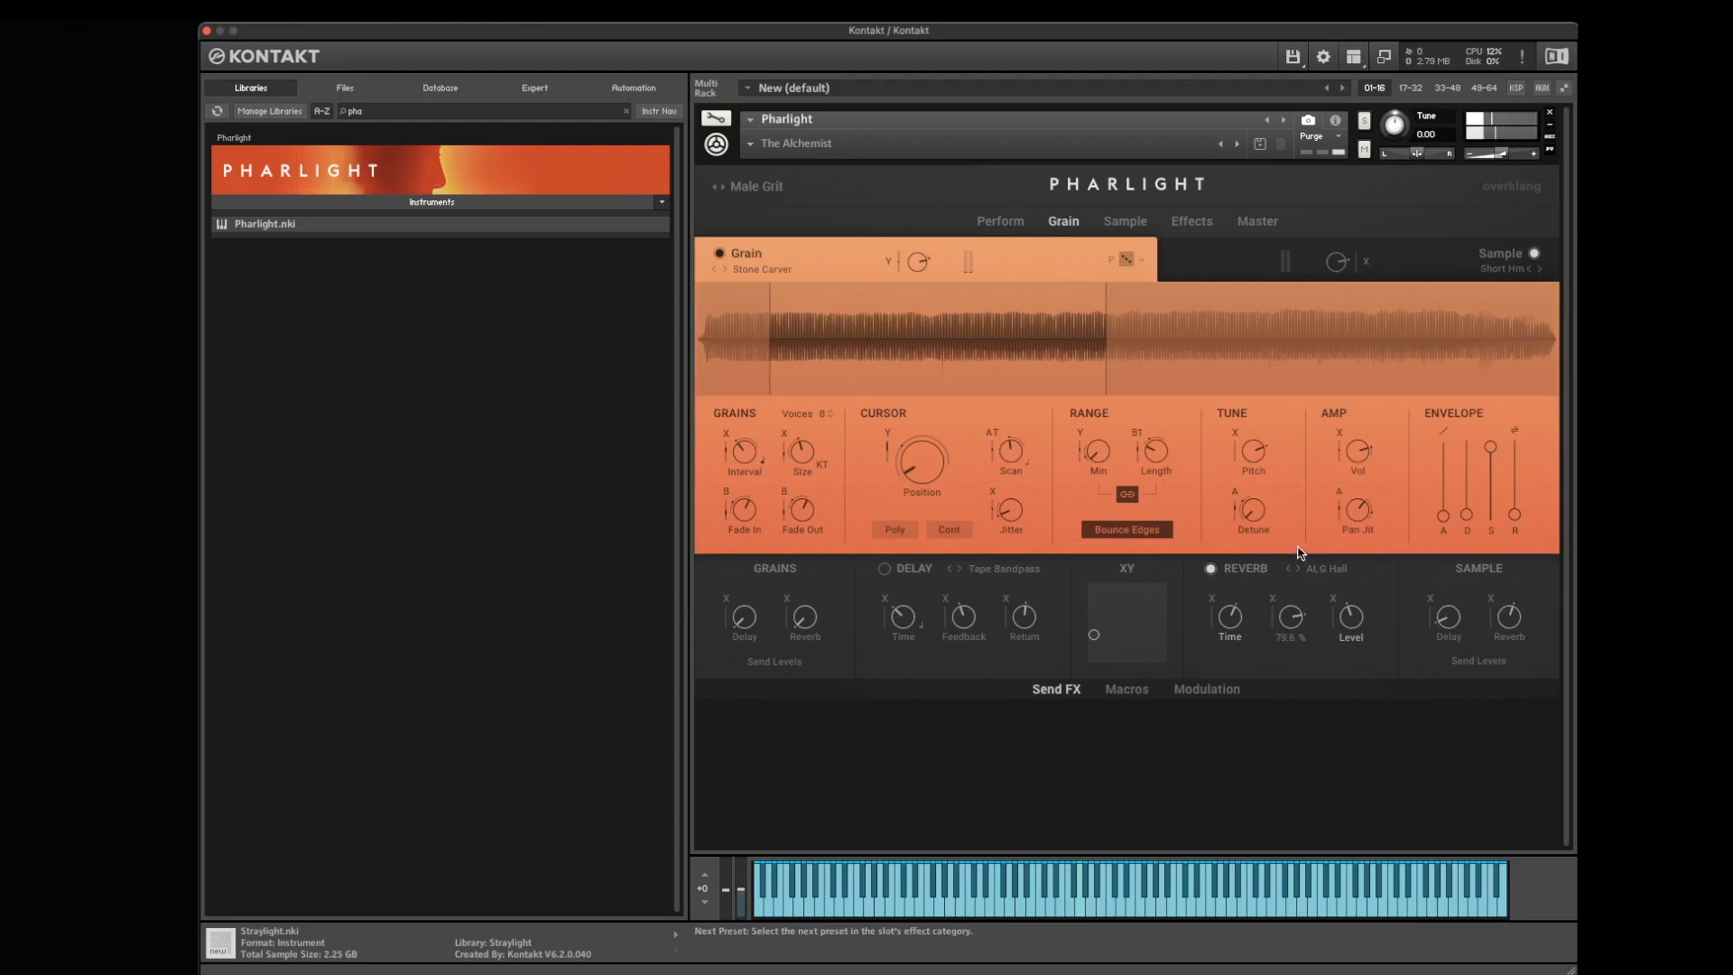
left_click_drag(1234, 619, 1237, 566)
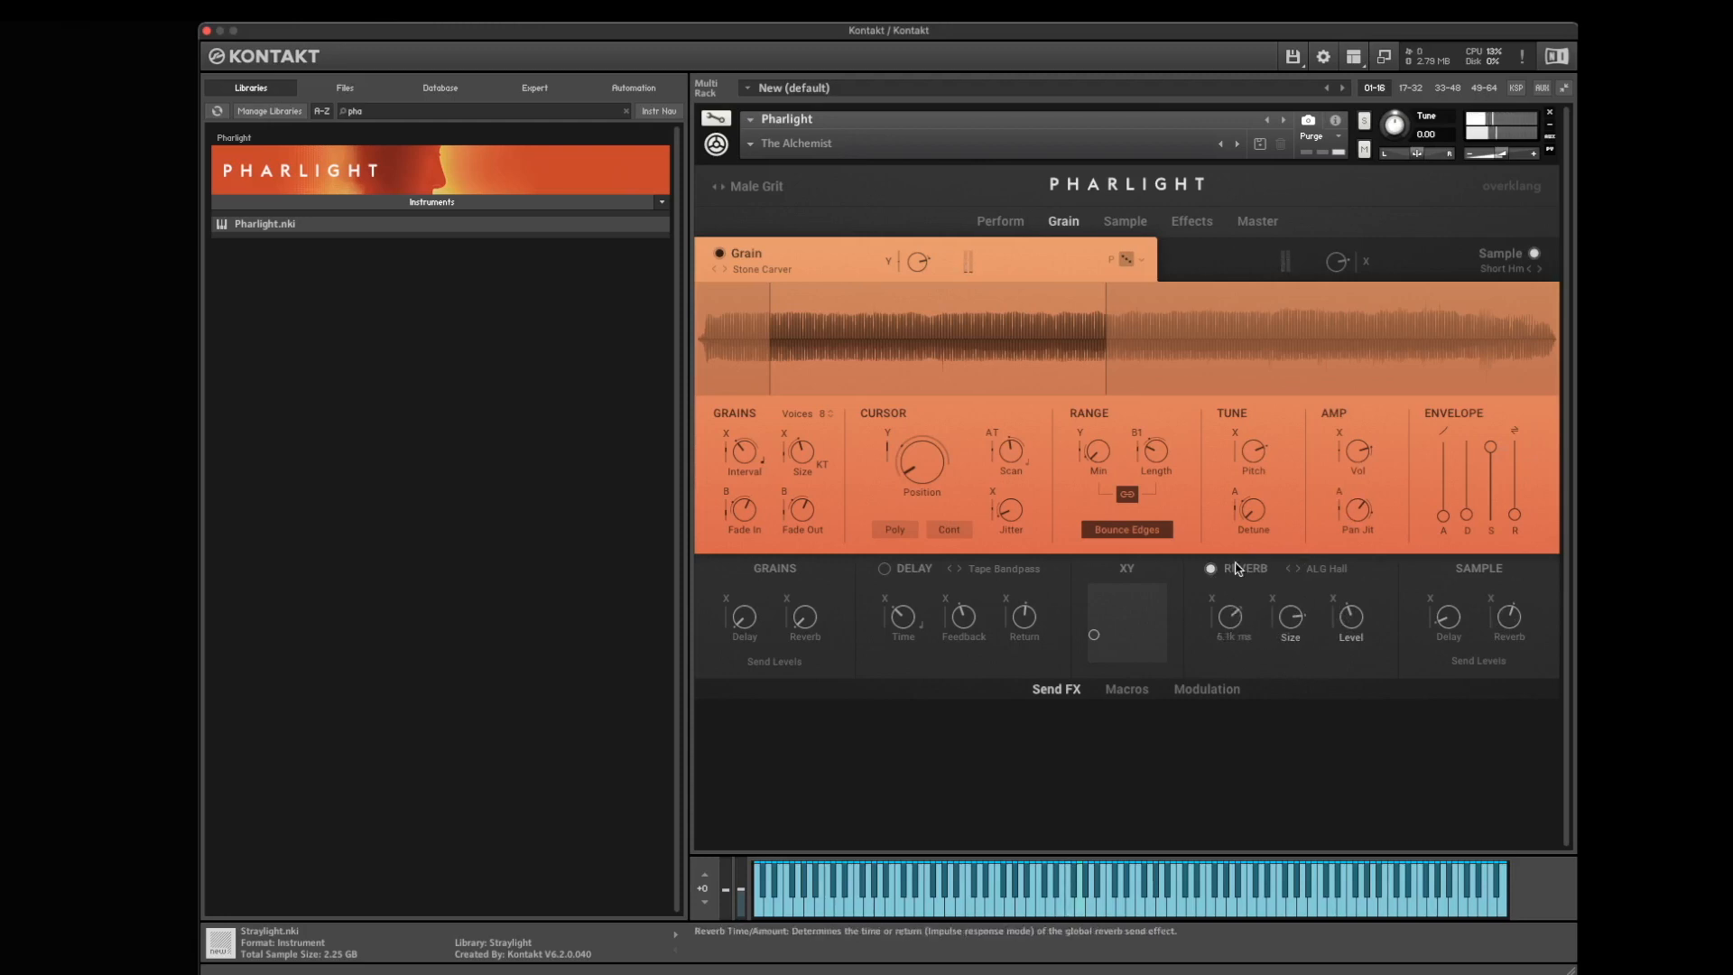
left_click(1327, 568)
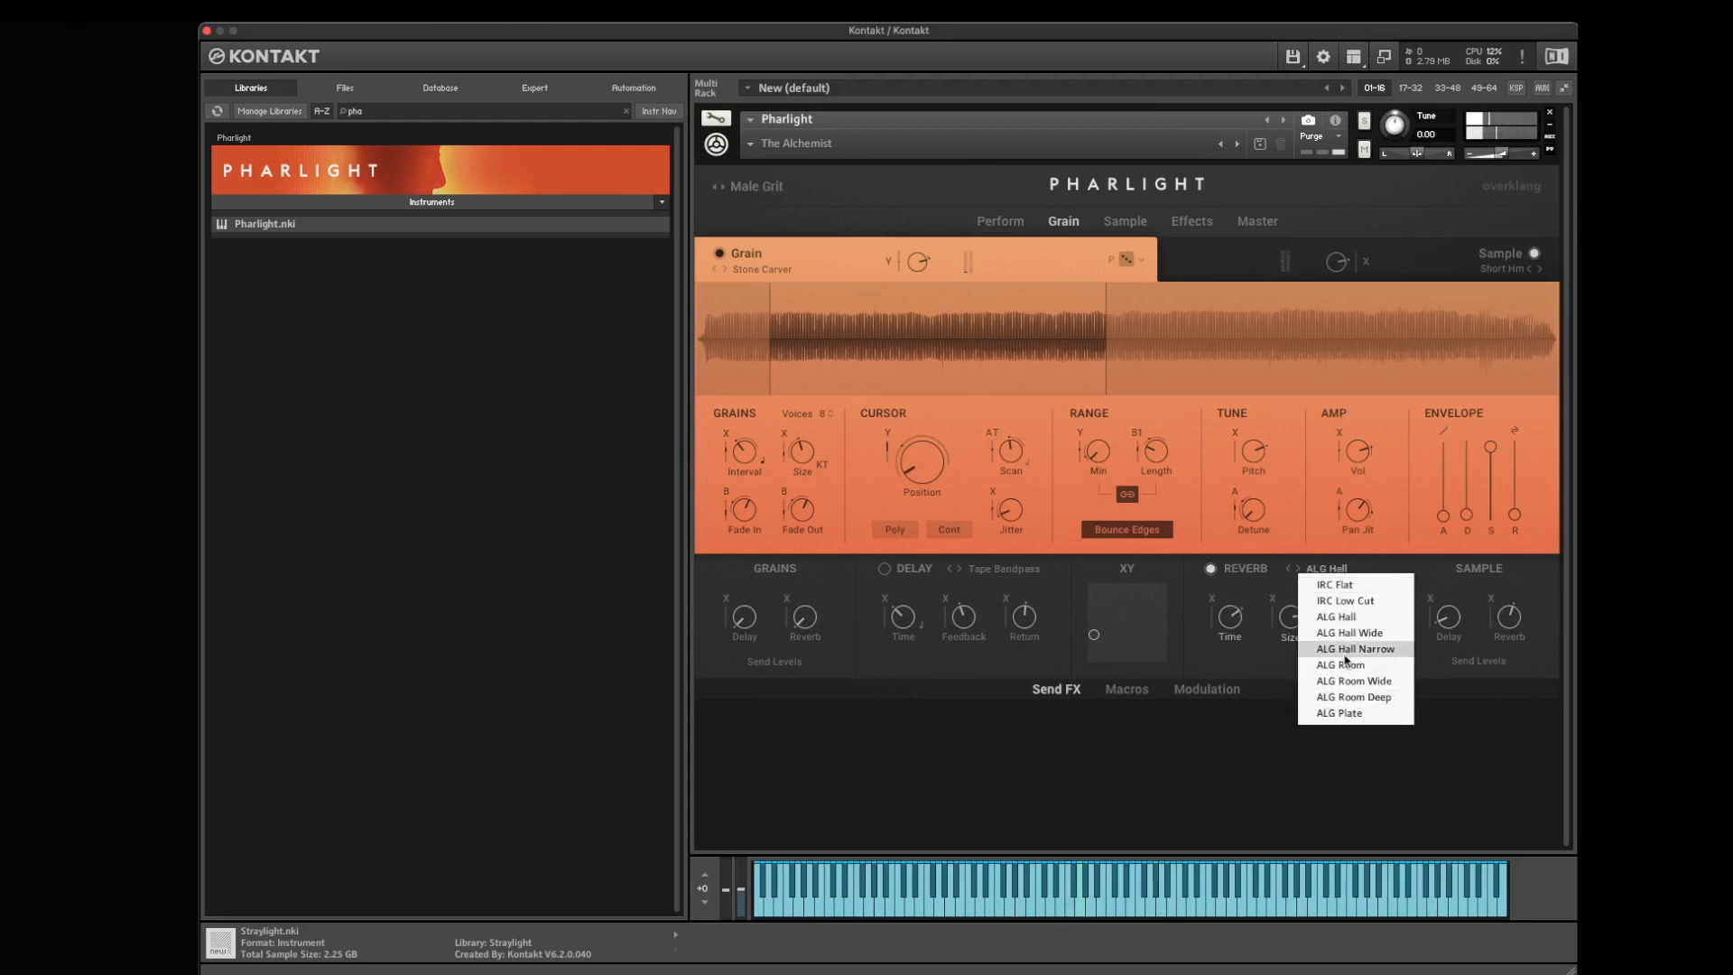
left_click(1345, 651)
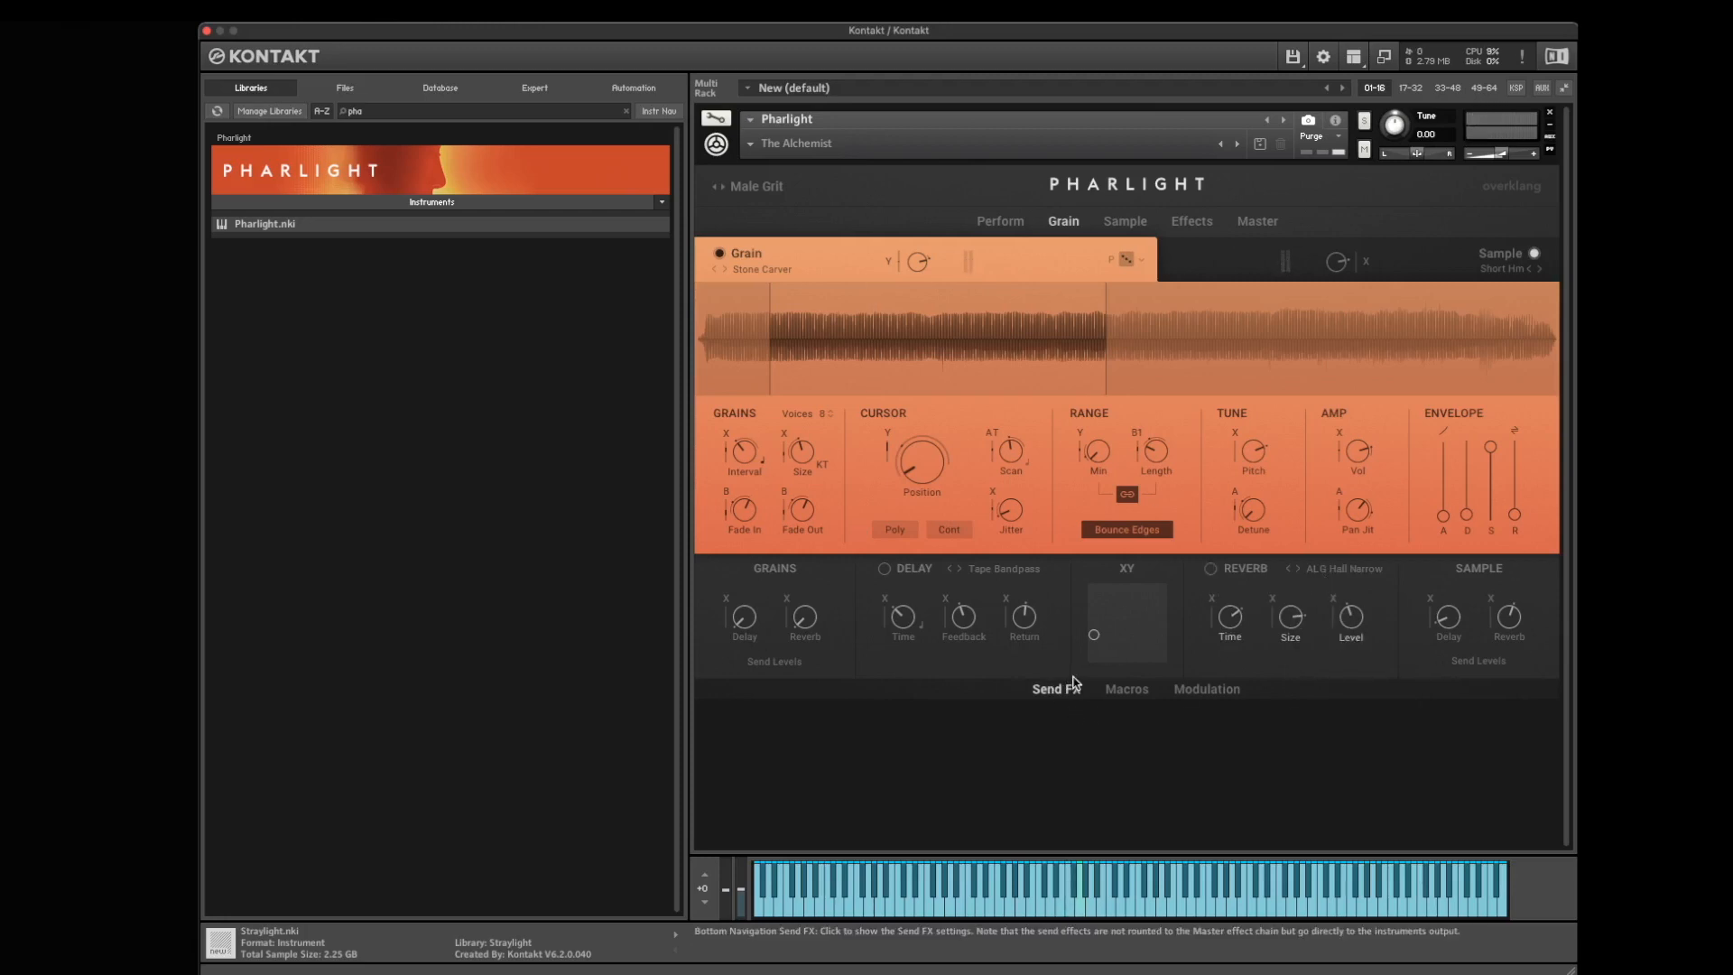
- Lower the Detune macro and set the Grain layer's Pitch knob to its centre position
left_click(1117, 690)
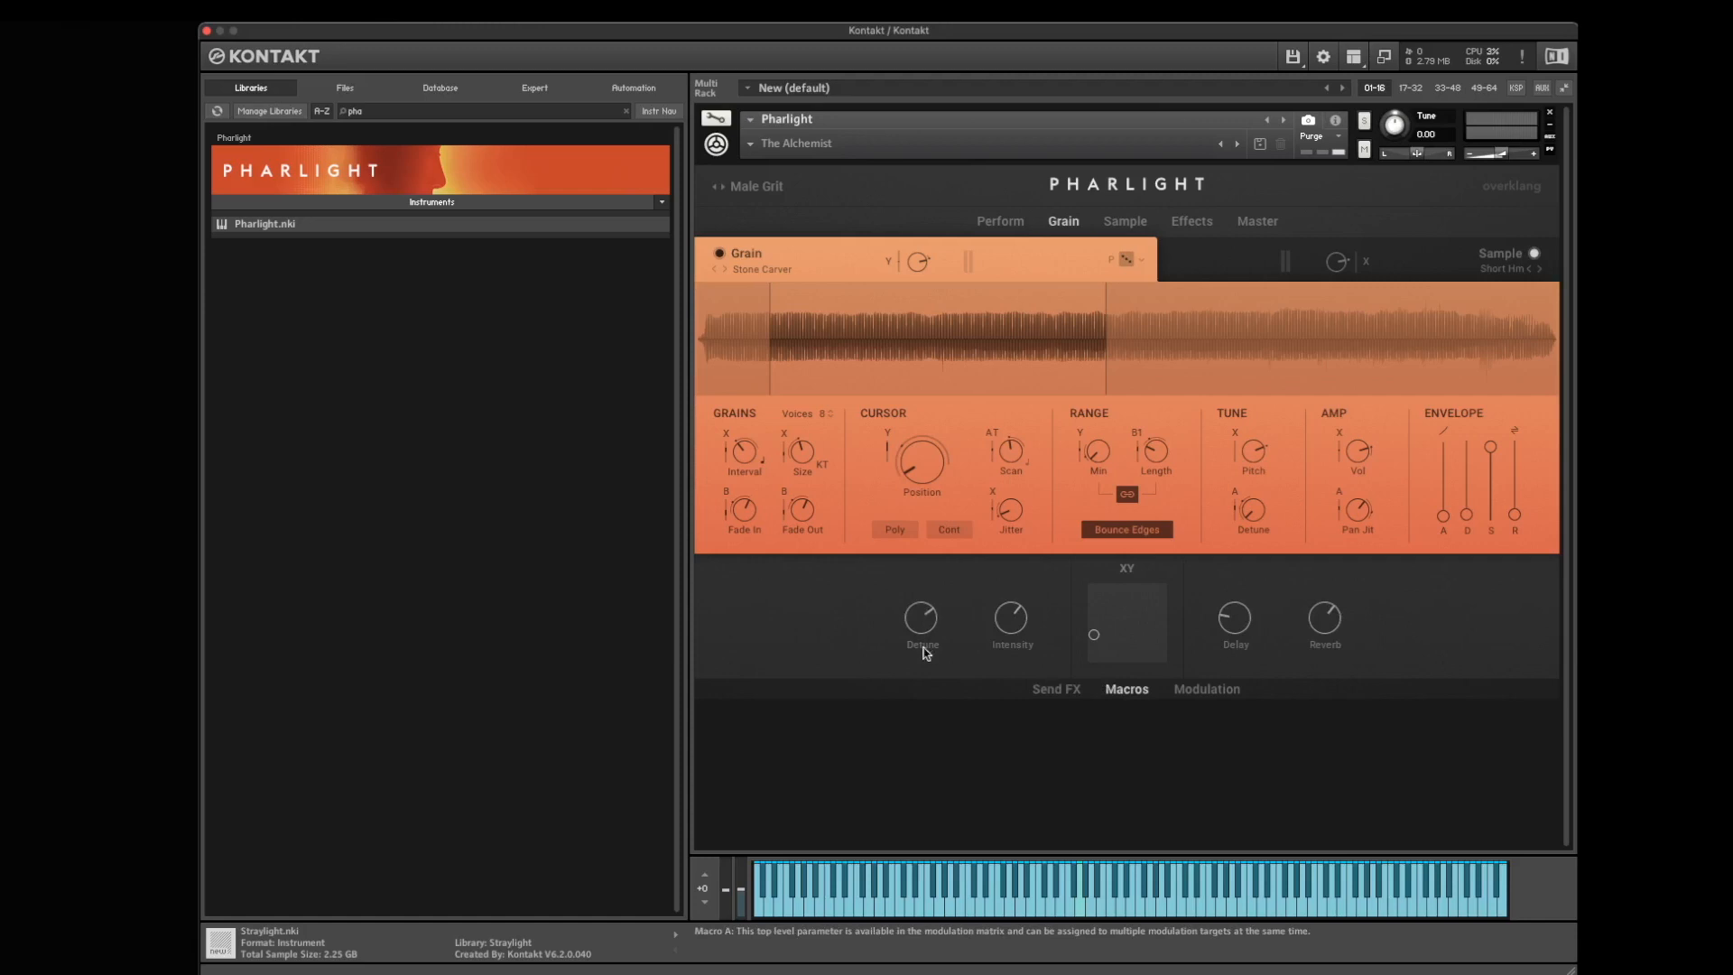
left_click_drag(924, 647, 932, 740)
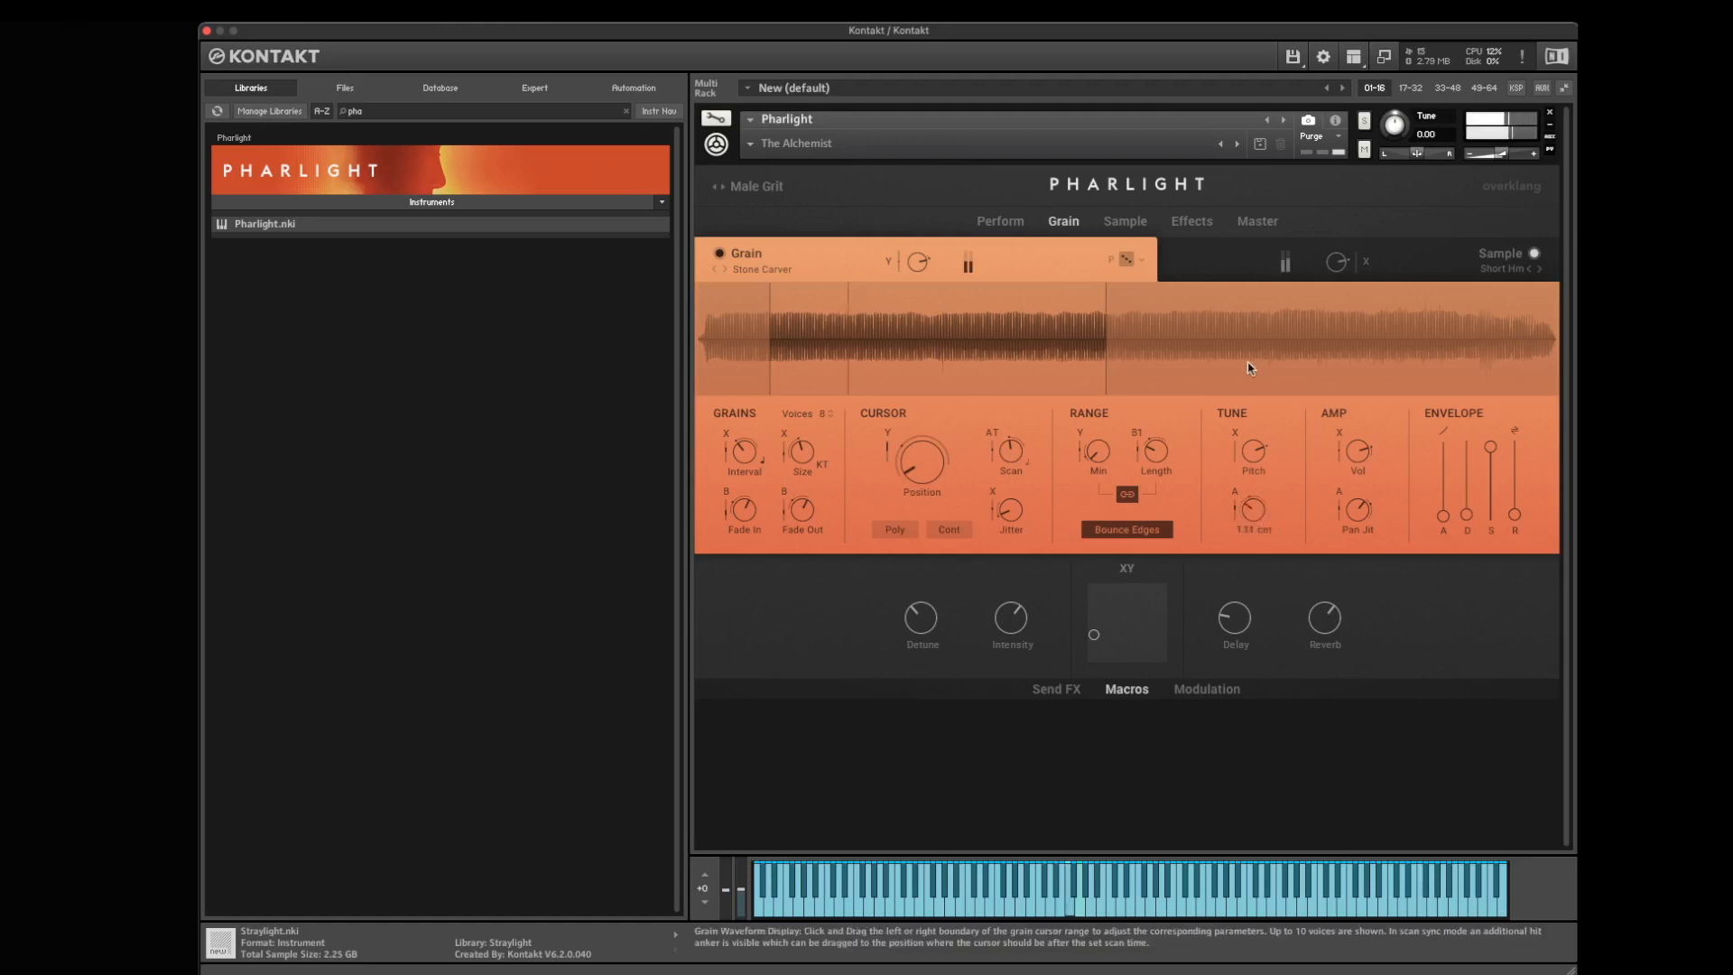
mouse_move(1246, 446)
left_mouse_down()
mouse_move(1255, 560)
mouse_move(1252, 298)
mouse_move(1258, 462)
left_mouse_up()
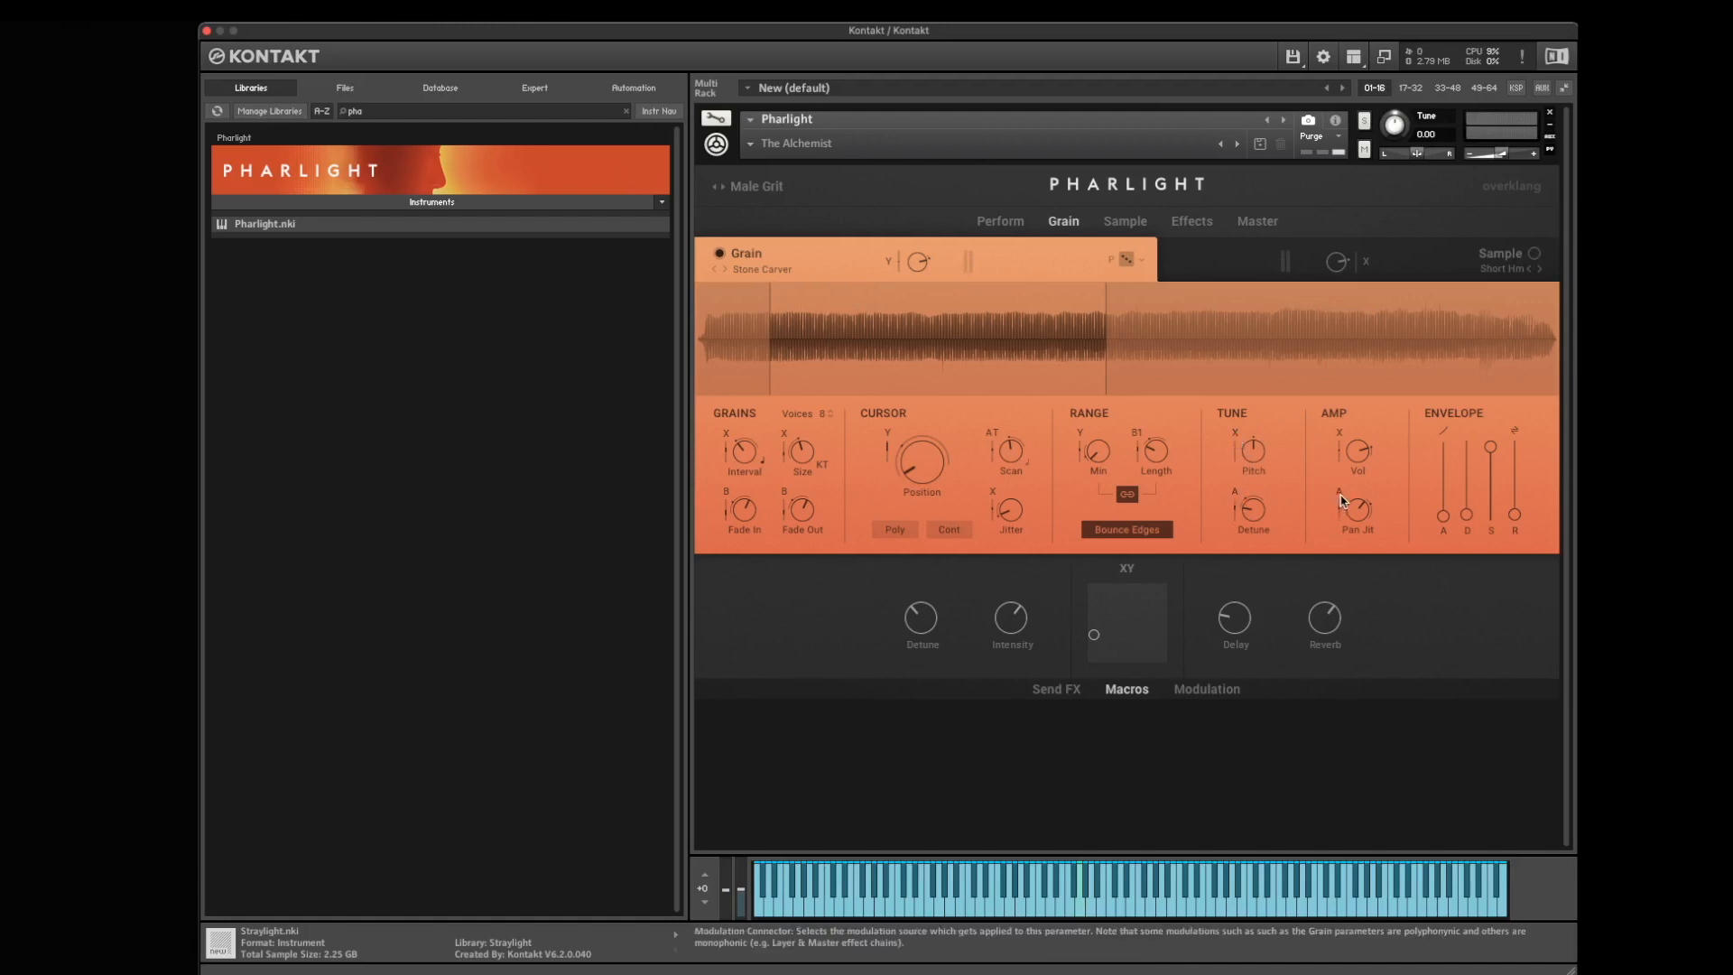
- Assign Macro A as the modulation source for the Grain layer's Pitch
left_click(1236, 433)
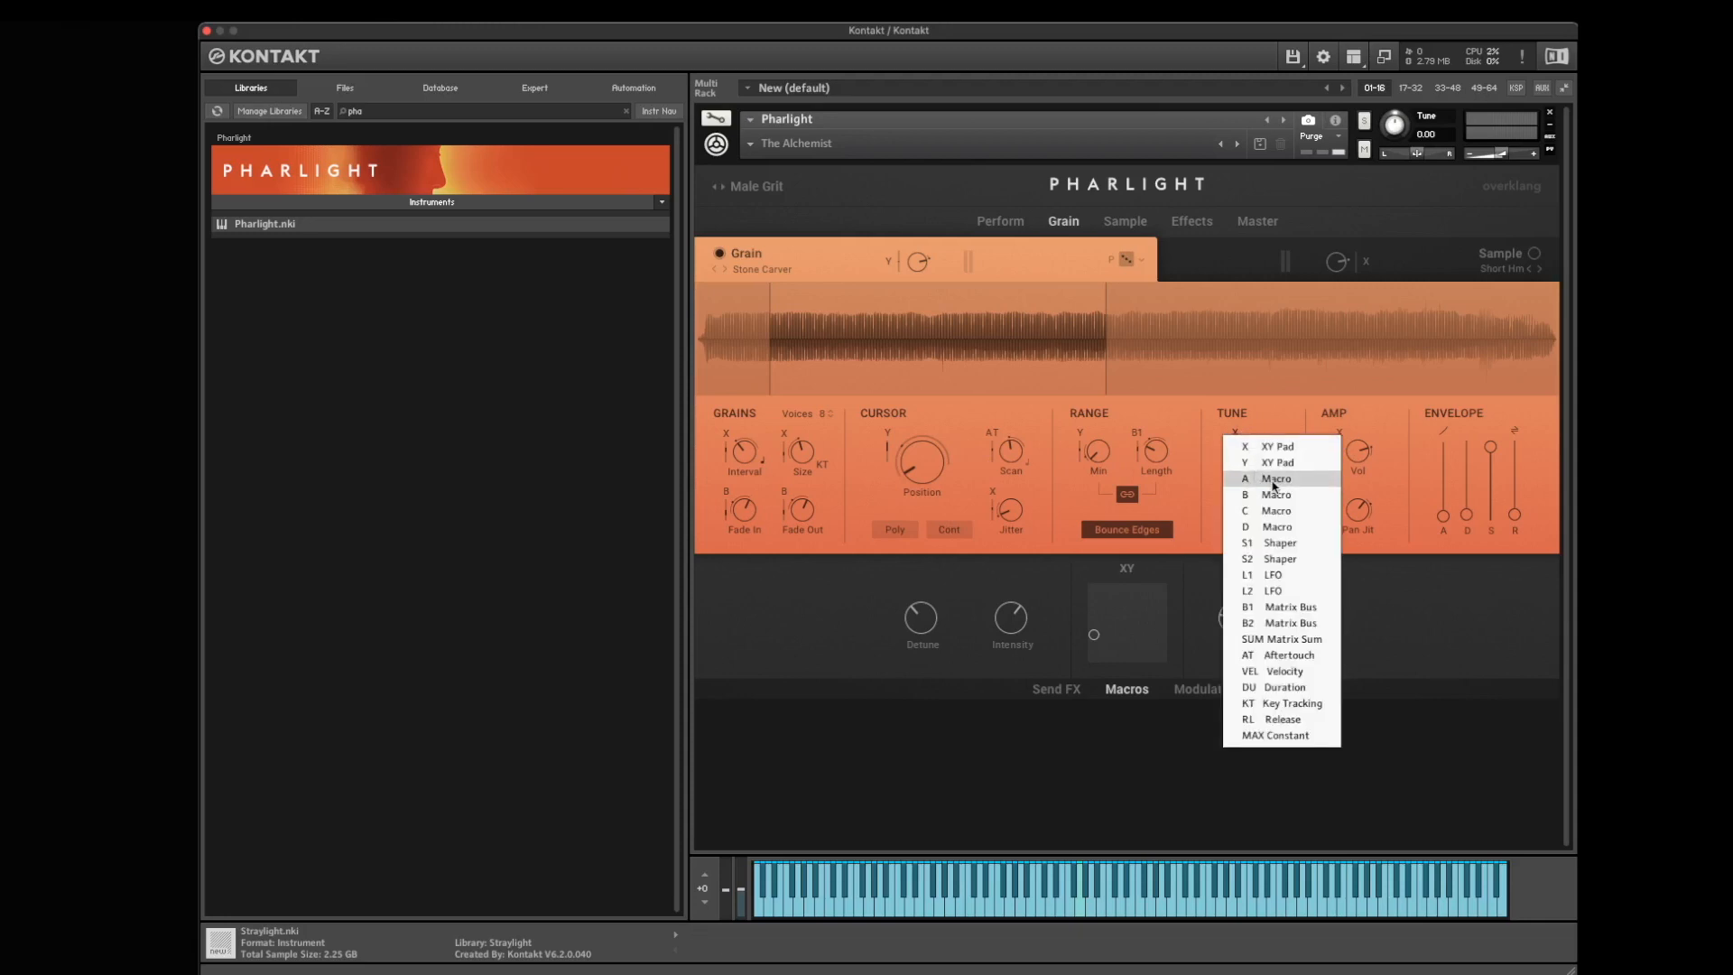
left_click(1016, 617)
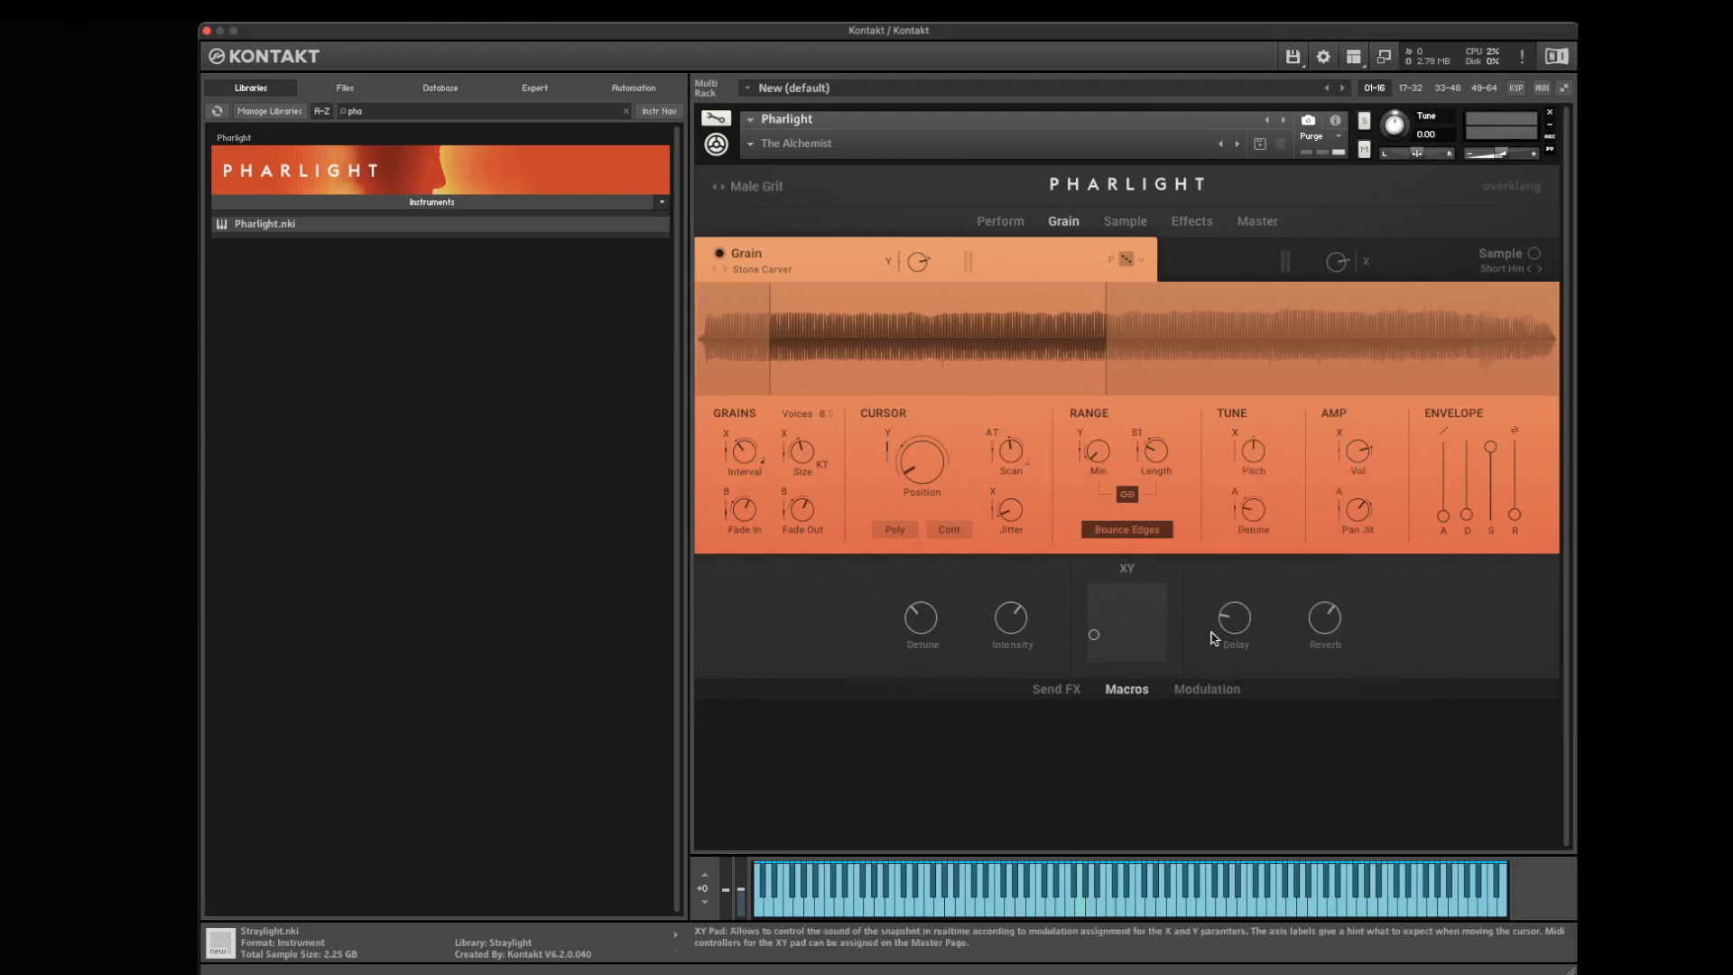
left_click(1236, 434)
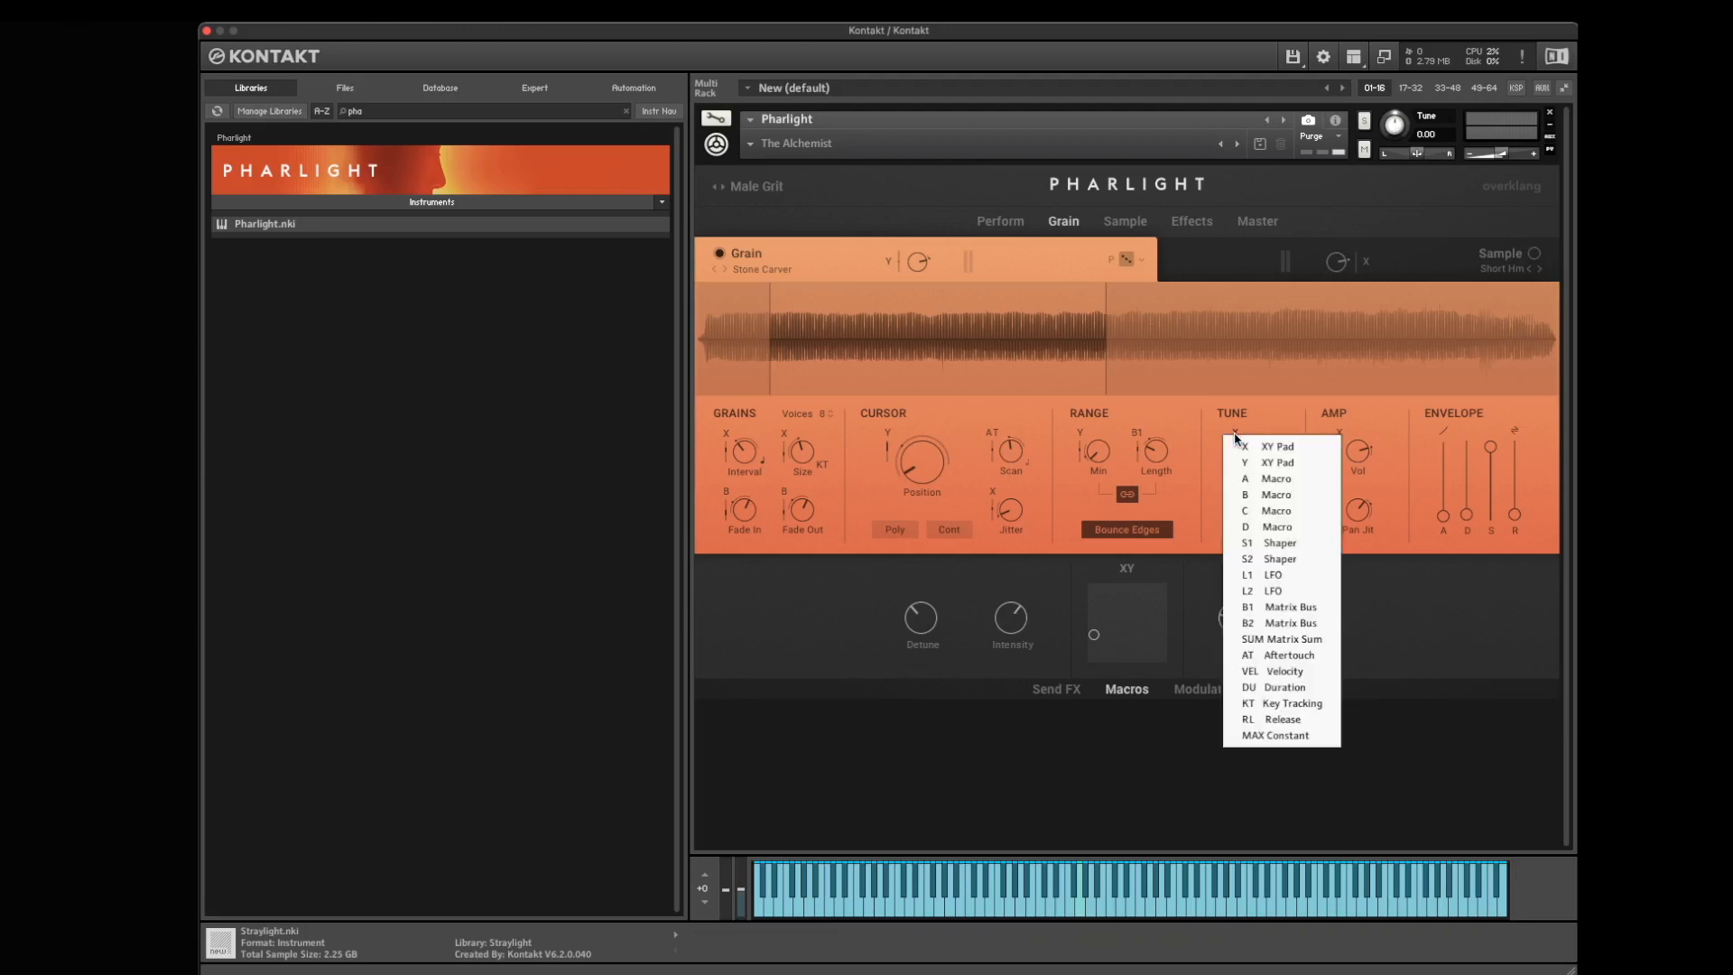
left_click(1268, 481)
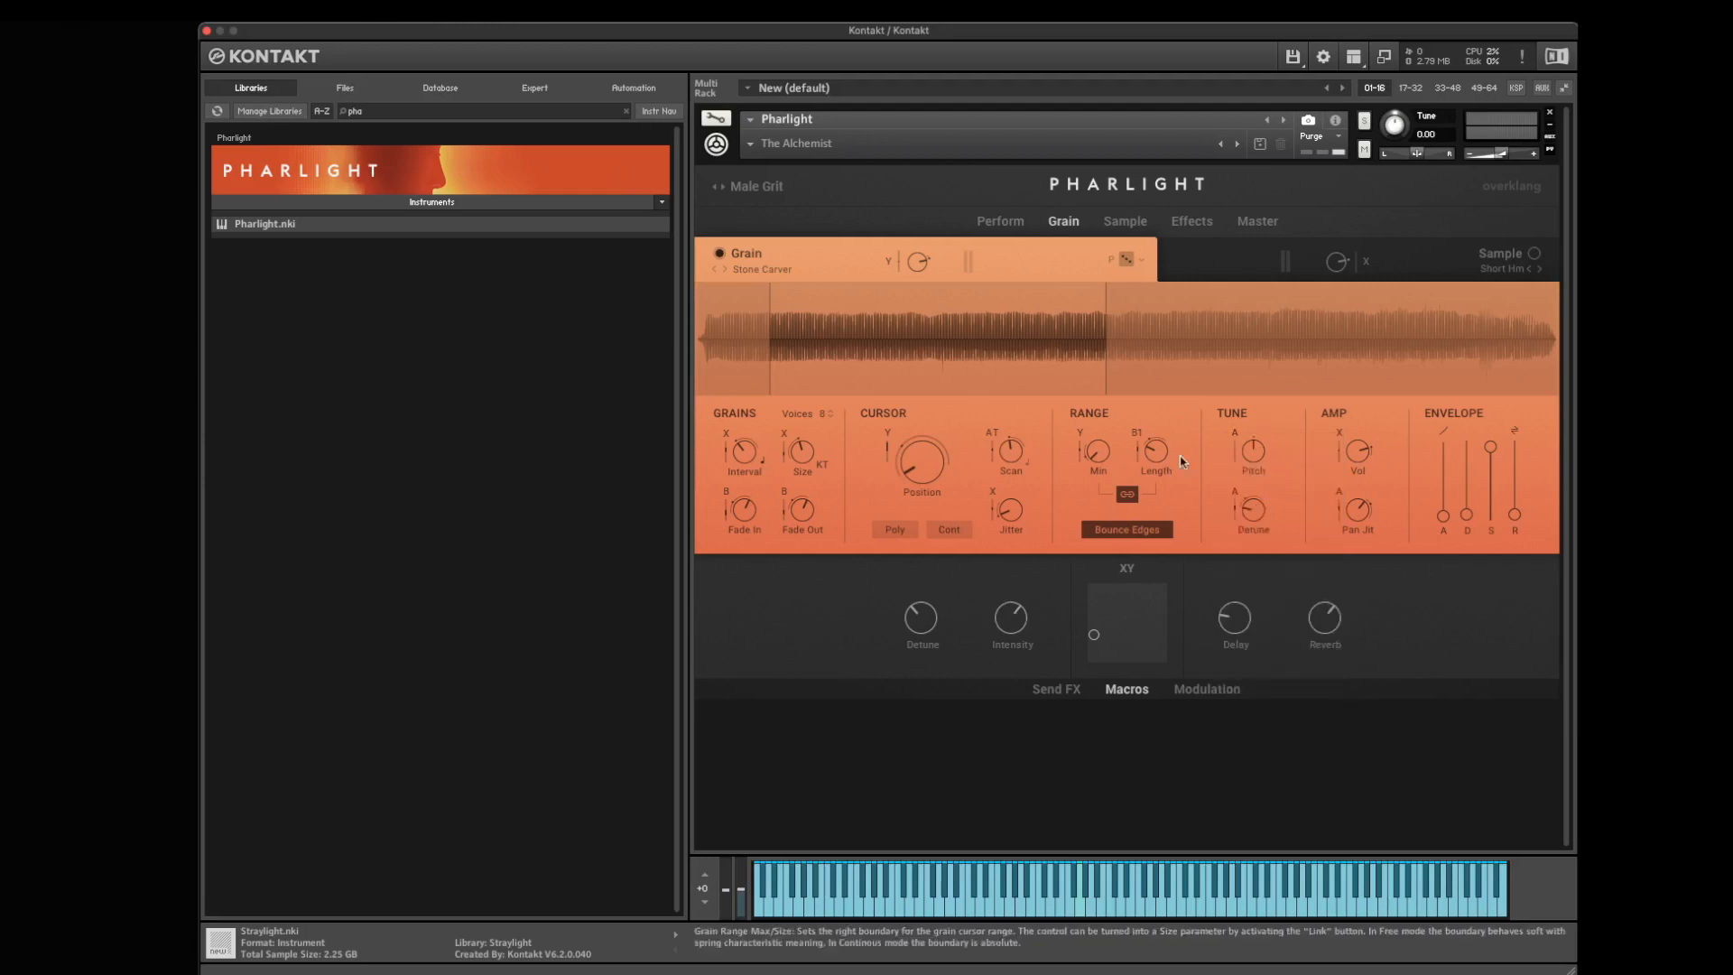
- Increase the Macro A modulation amount on the grain Pitch and sweep the Detune macro to try it
mouse_move(927, 620)
left_mouse_down()
mouse_move(920, 527)
mouse_move(915, 759)
mouse_move(923, 579)
mouse_move(925, 596)
left_mouse_up()
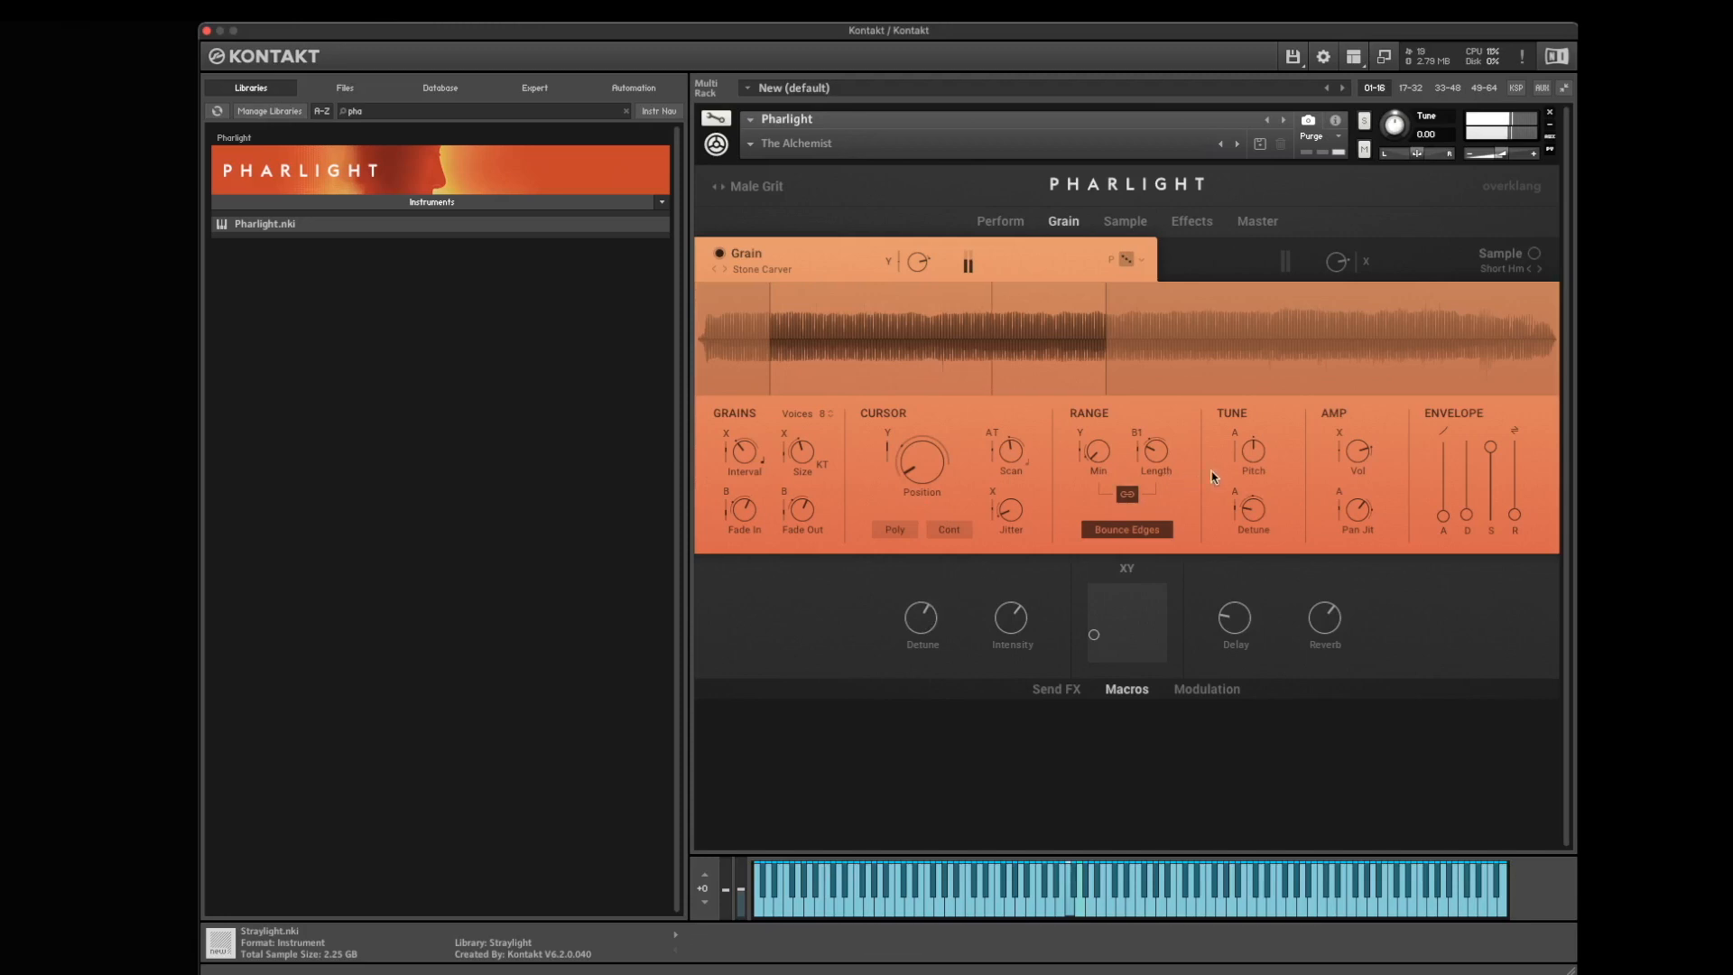
left_click_drag(1238, 458, 1243, 377)
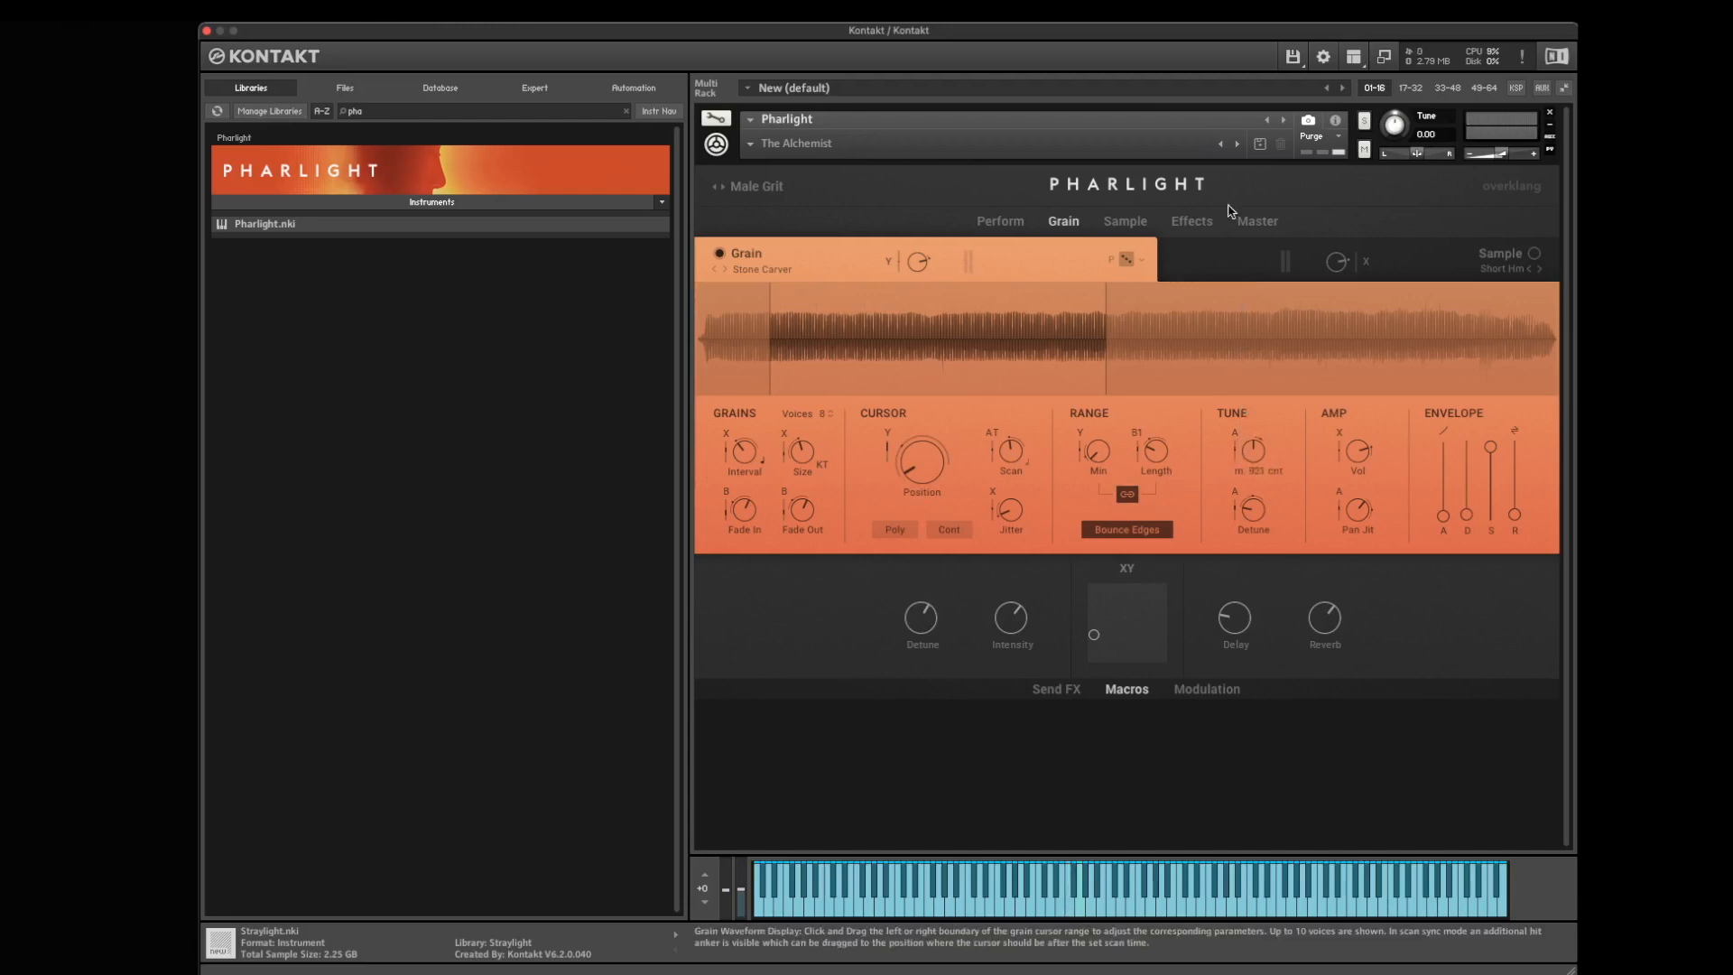
left_click_drag(1229, 210, 1225, 120)
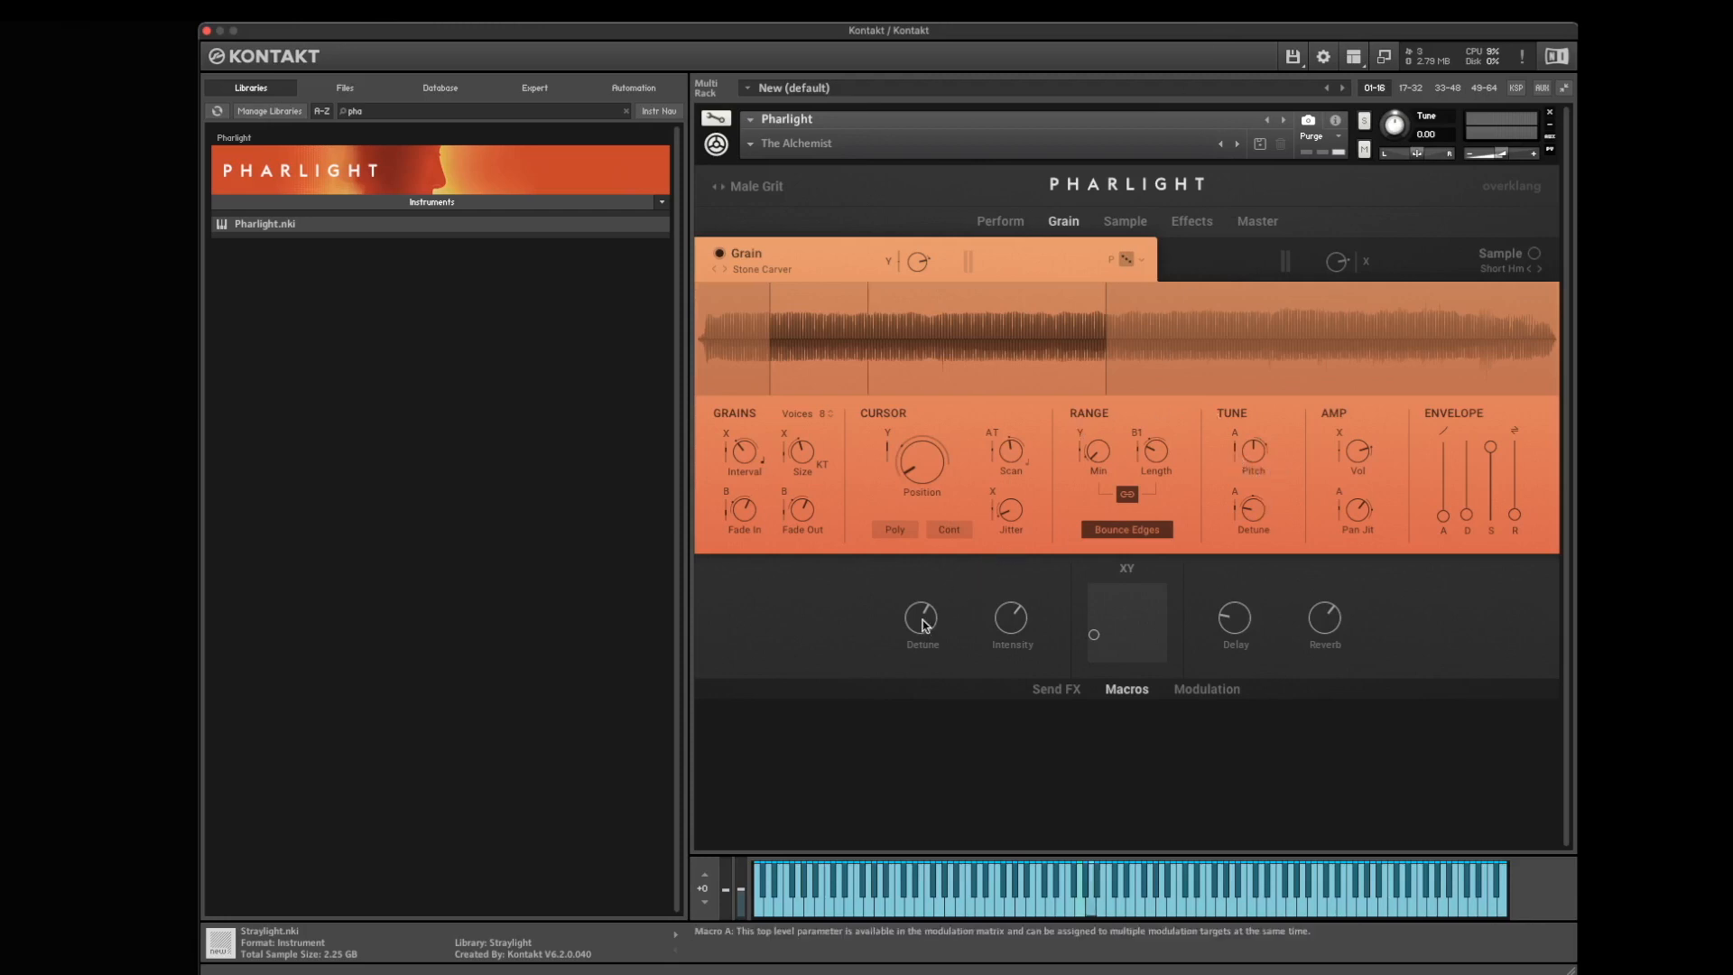
left_click_drag(922, 620, 914, 766)
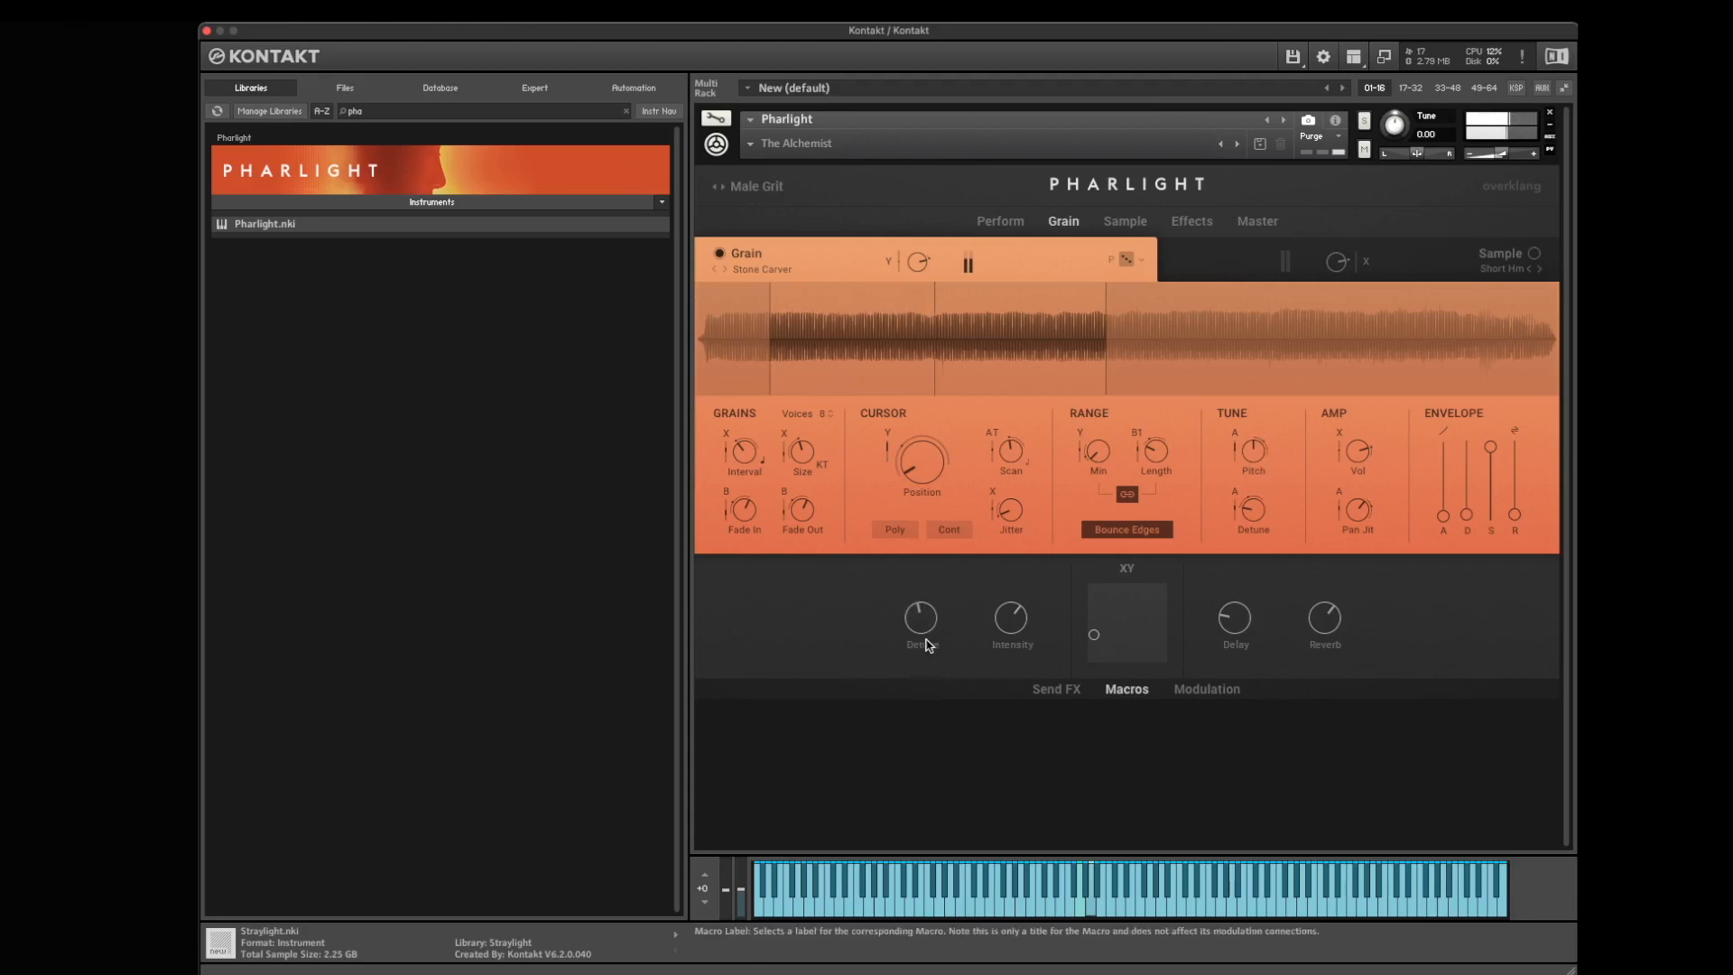
left_click_drag(920, 646, 920, 546)
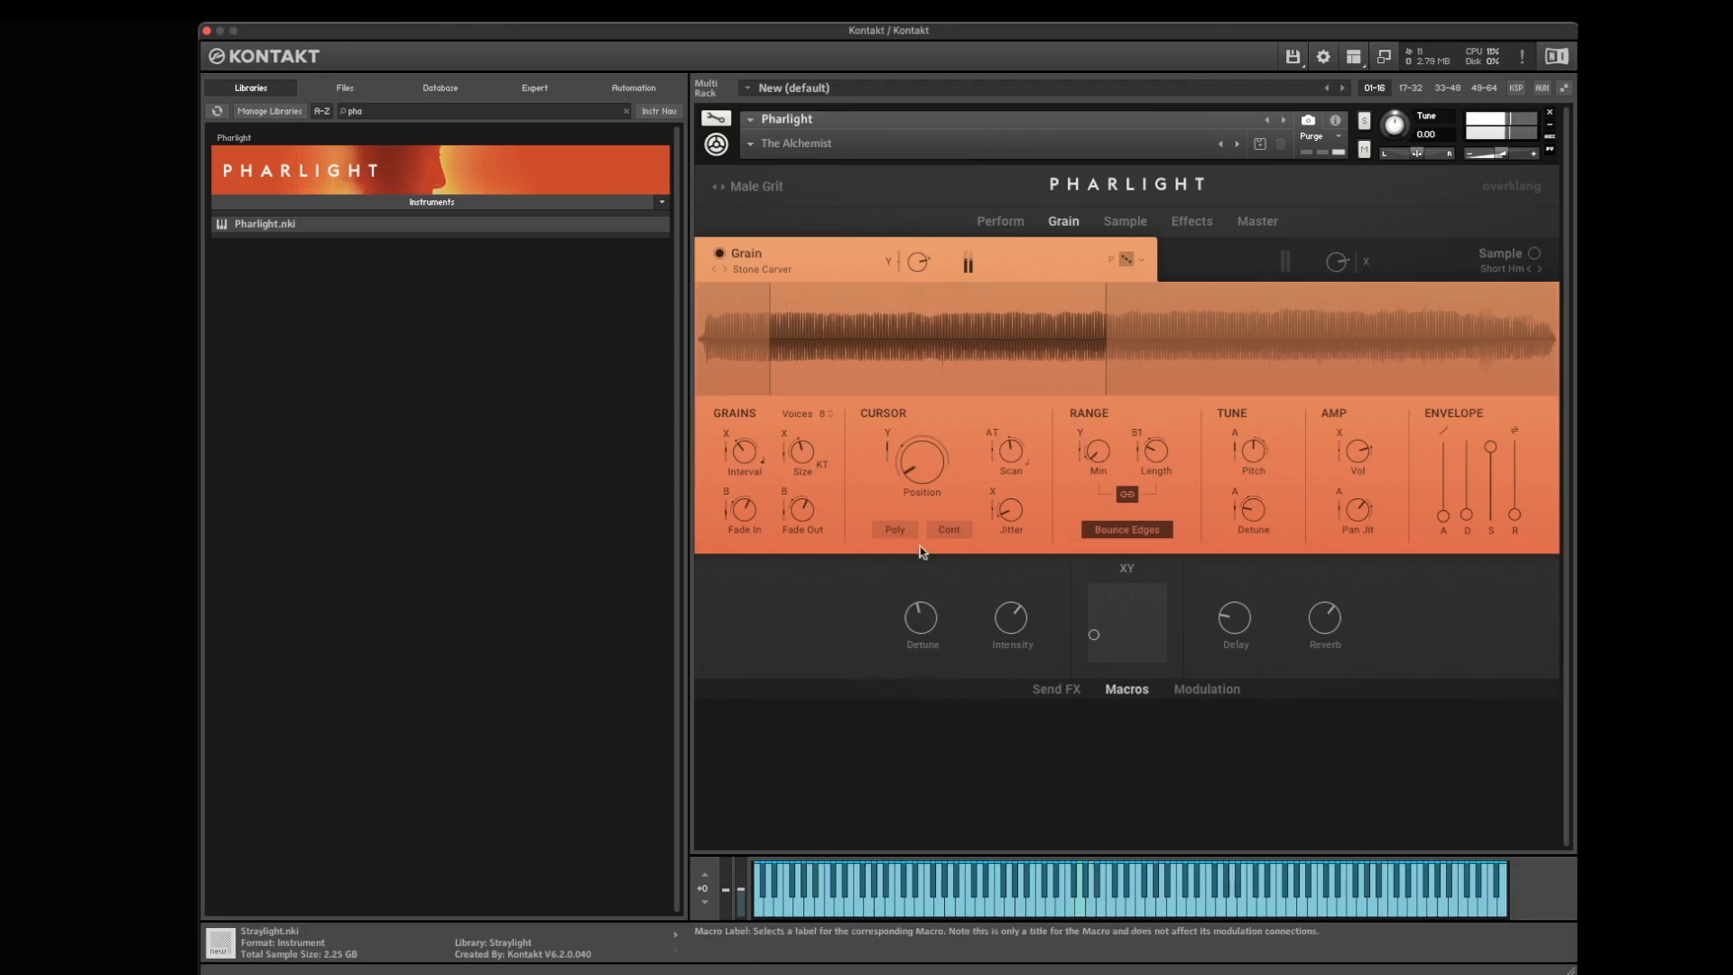
- Assign Macro A as the modulation source for the grain cursor Position and raise the Position knob
left_click(886, 437)
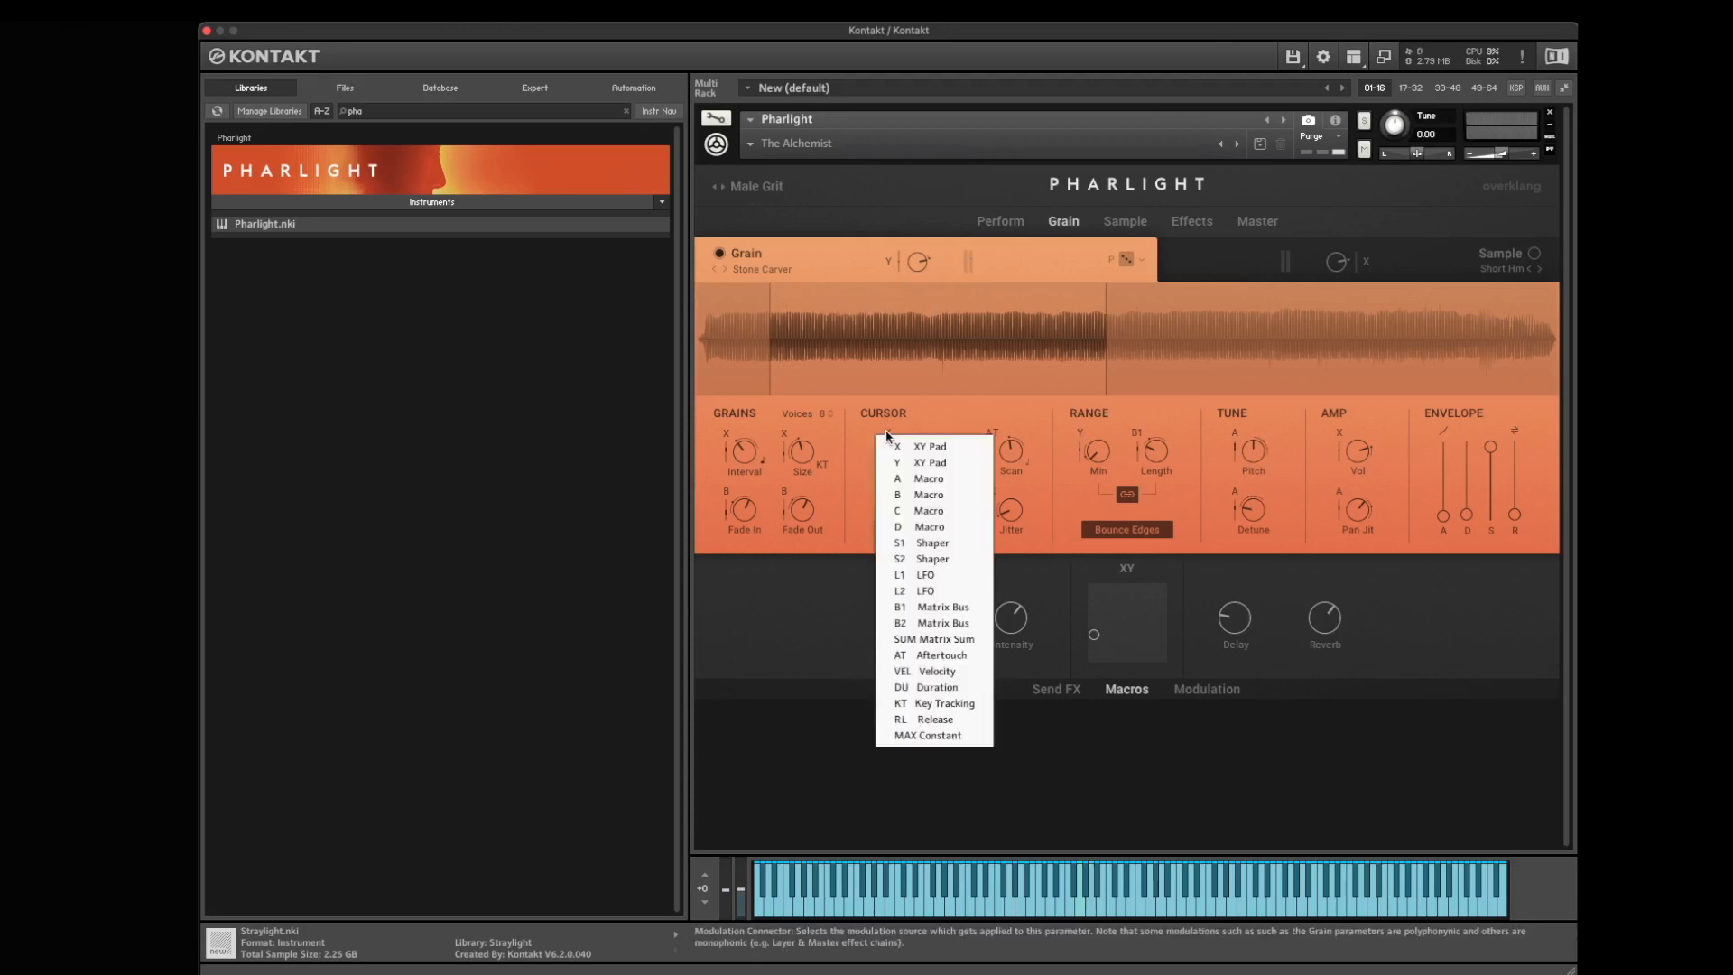
left_click(918, 479)
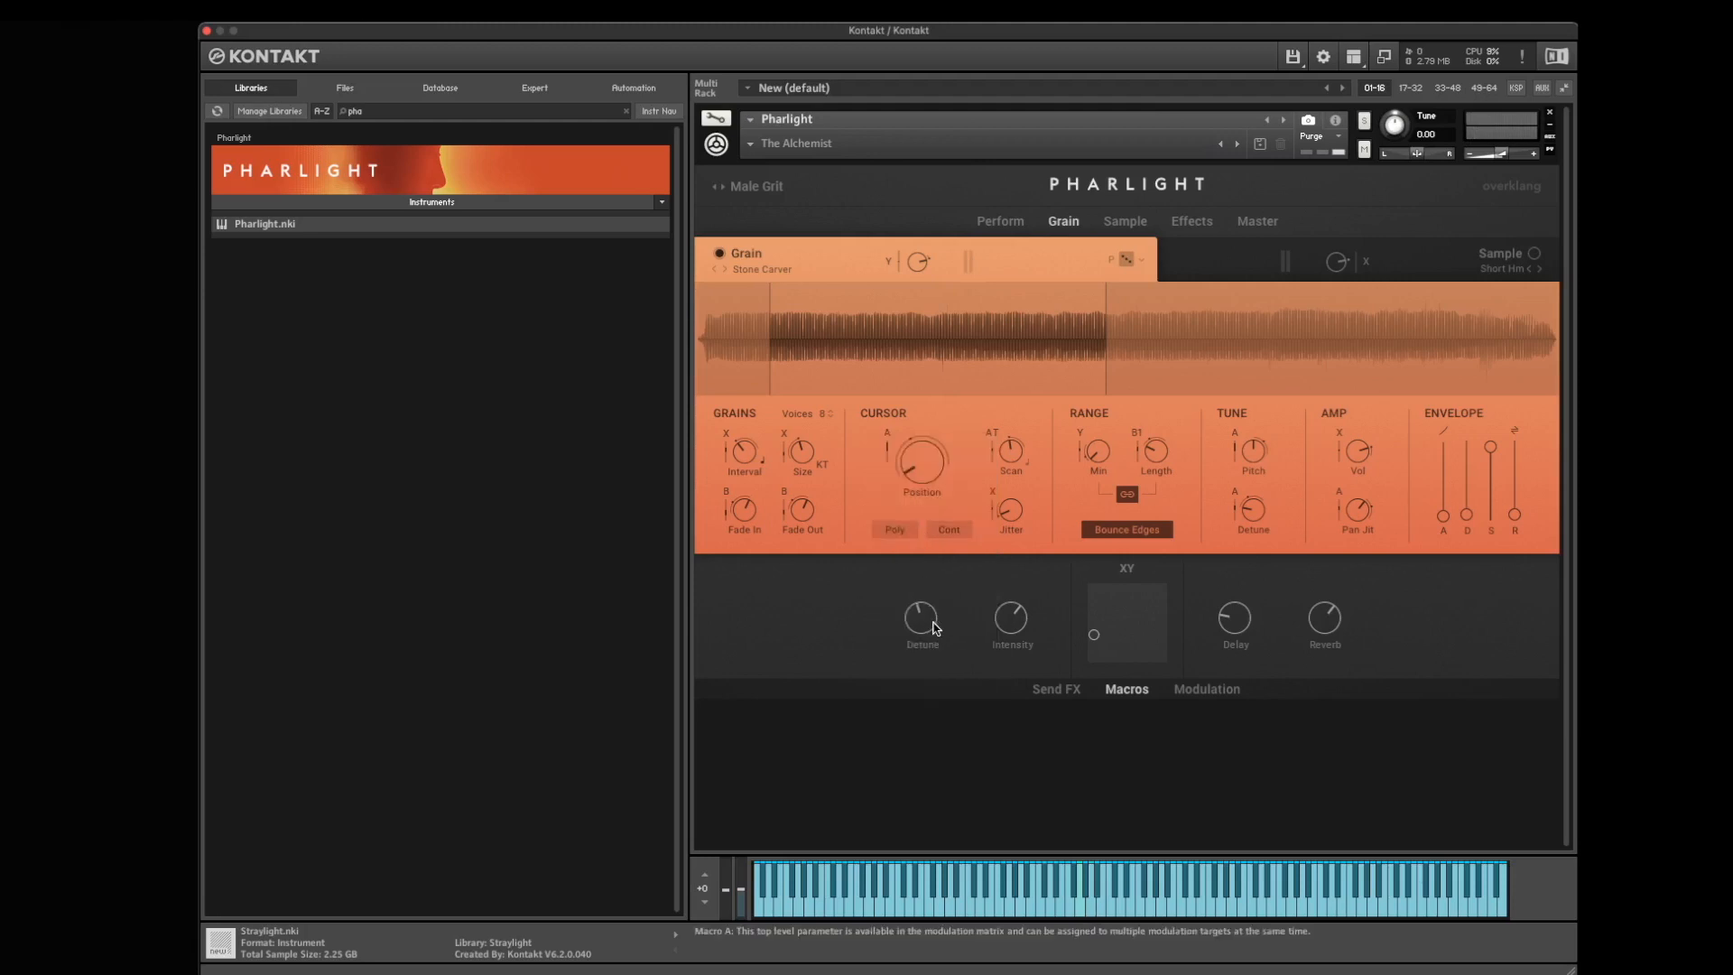
left_click_drag(935, 475, 932, 404)
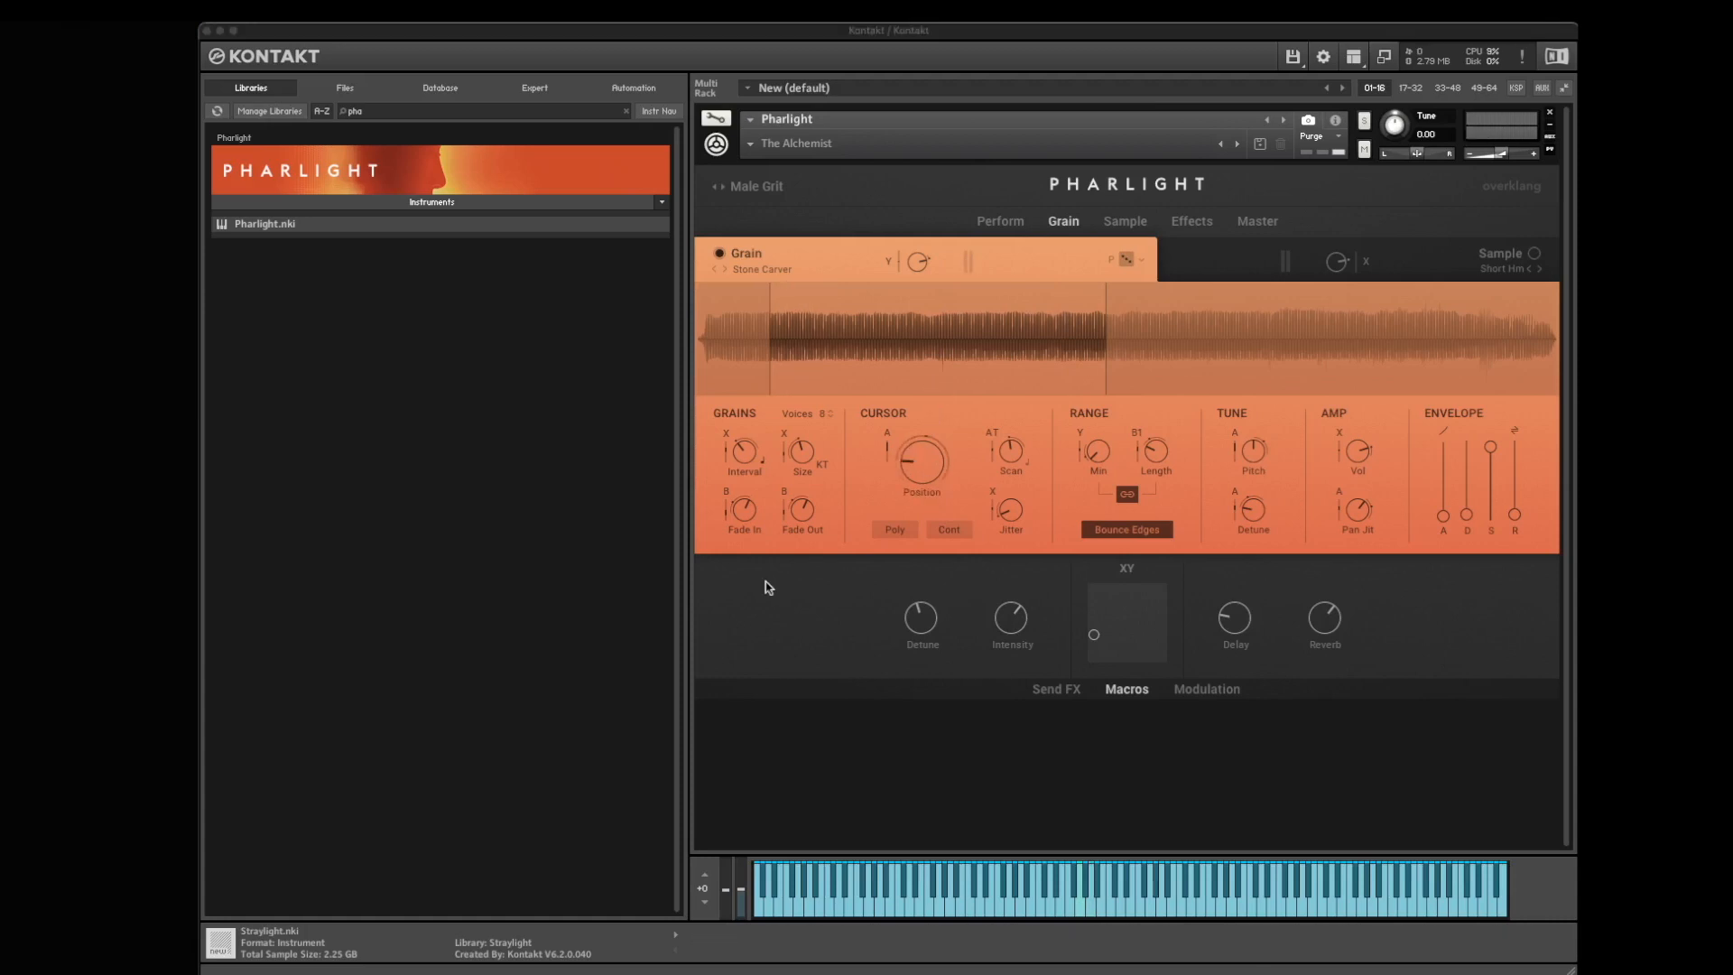
- Sweep the Detune macro up and down to try its combined effect on the assigned grain parameters
left_click(930, 618)
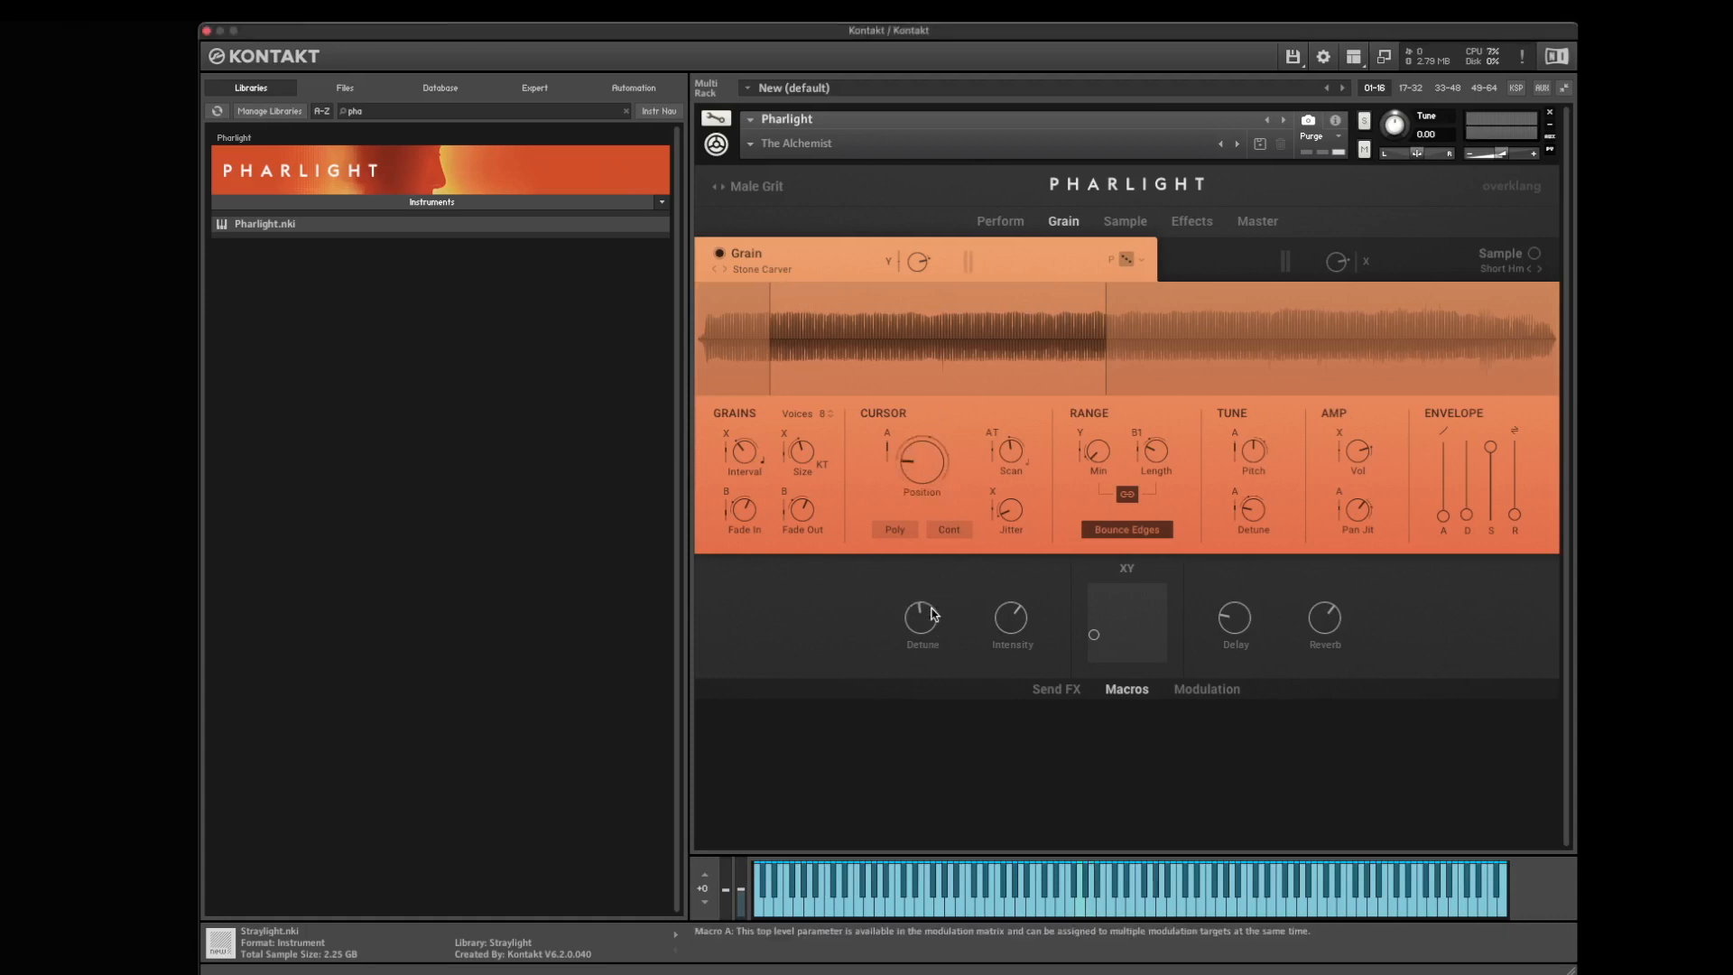
mouse_move(932, 611)
left_mouse_down()
mouse_move(941, 547)
mouse_move(932, 674)
mouse_move(937, 629)
left_mouse_up()
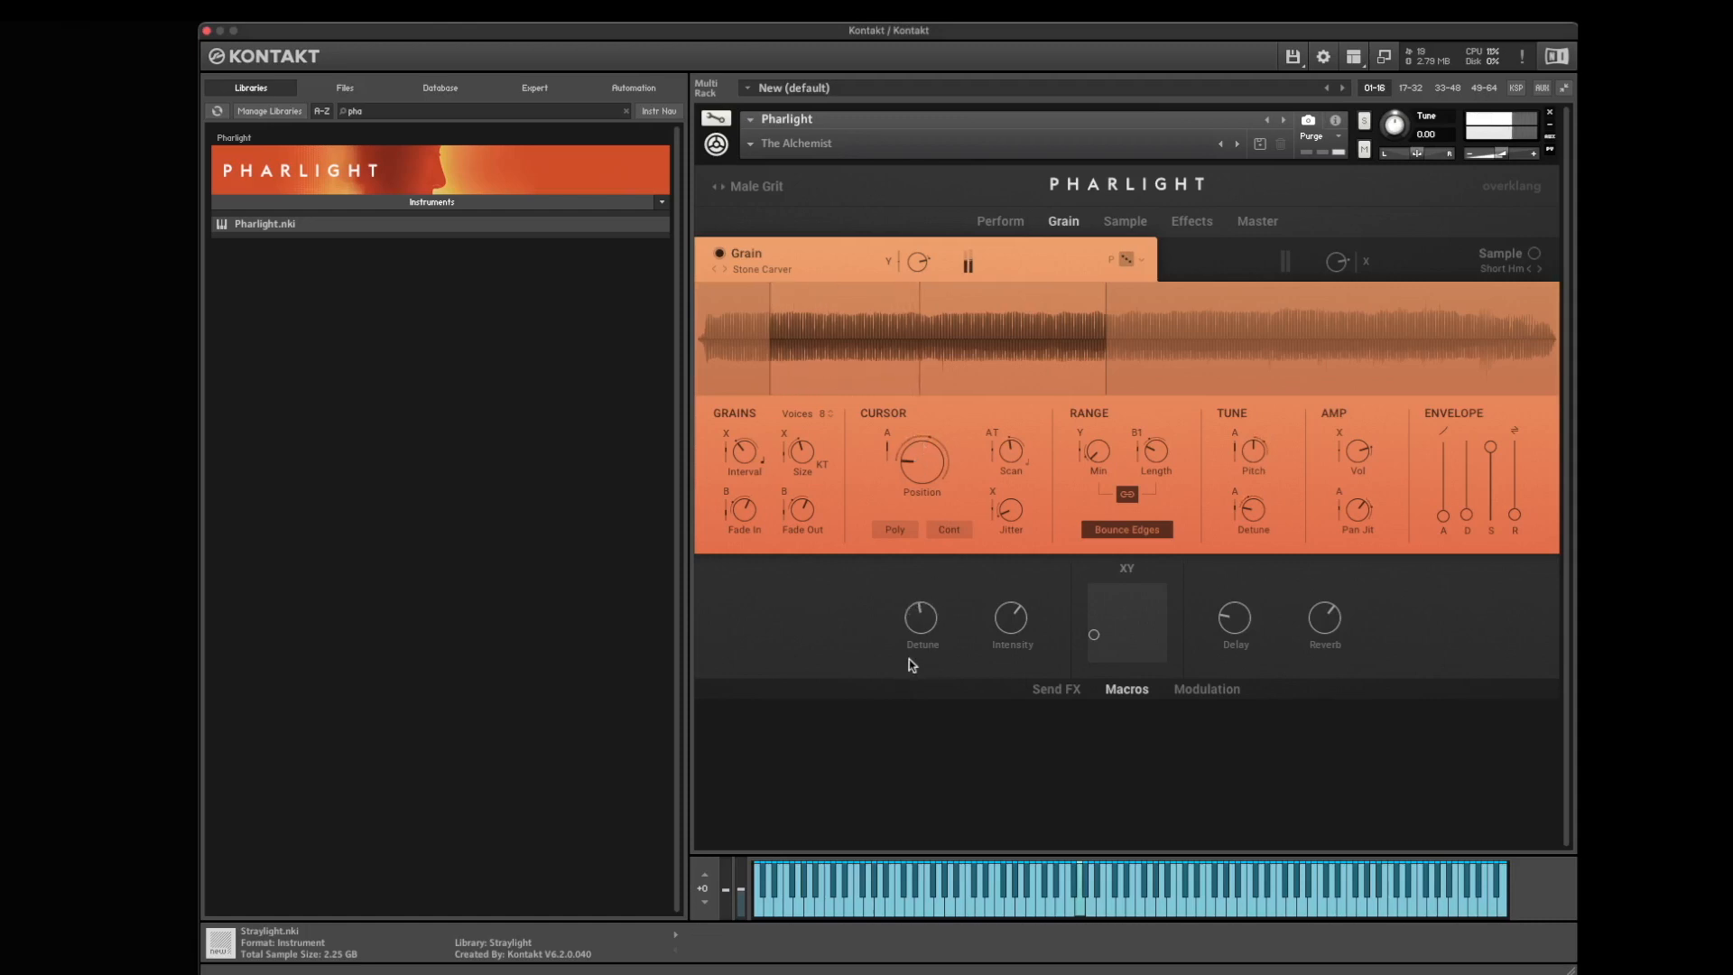
mouse_move(921, 614)
left_mouse_down()
mouse_move(925, 636)
mouse_move(928, 621)
left_mouse_up()
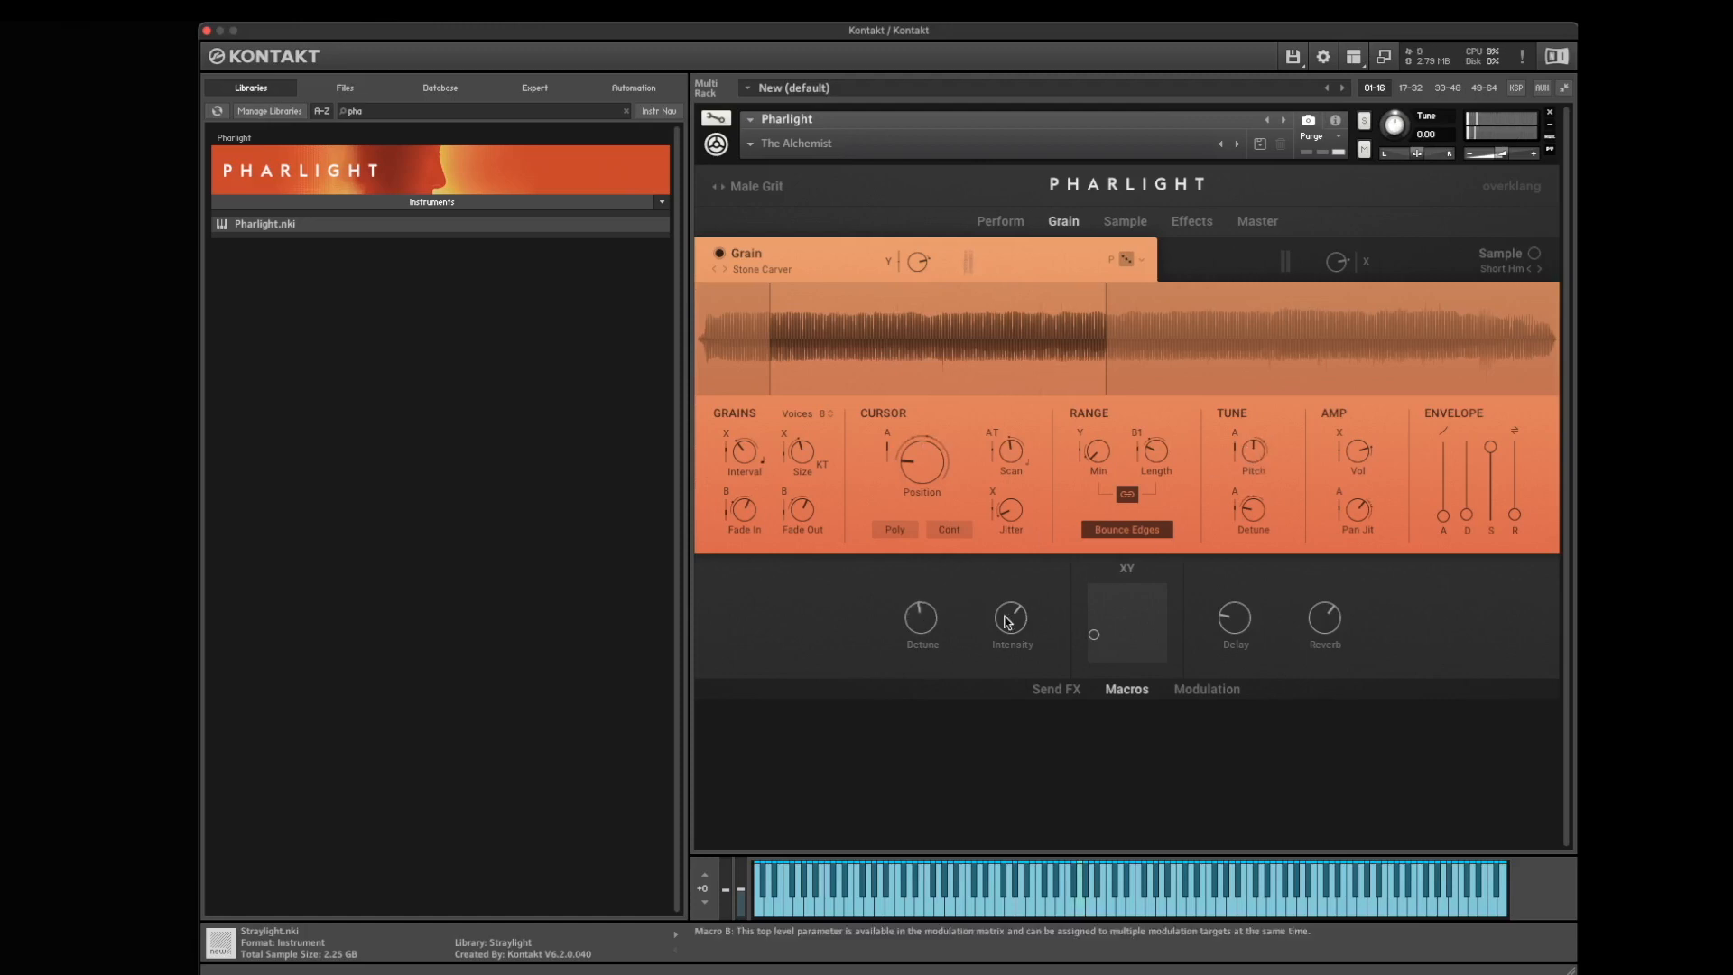
mouse_move(920, 623)
left_mouse_down()
mouse_move(925, 576)
mouse_move(930, 646)
mouse_move(933, 621)
left_mouse_up()
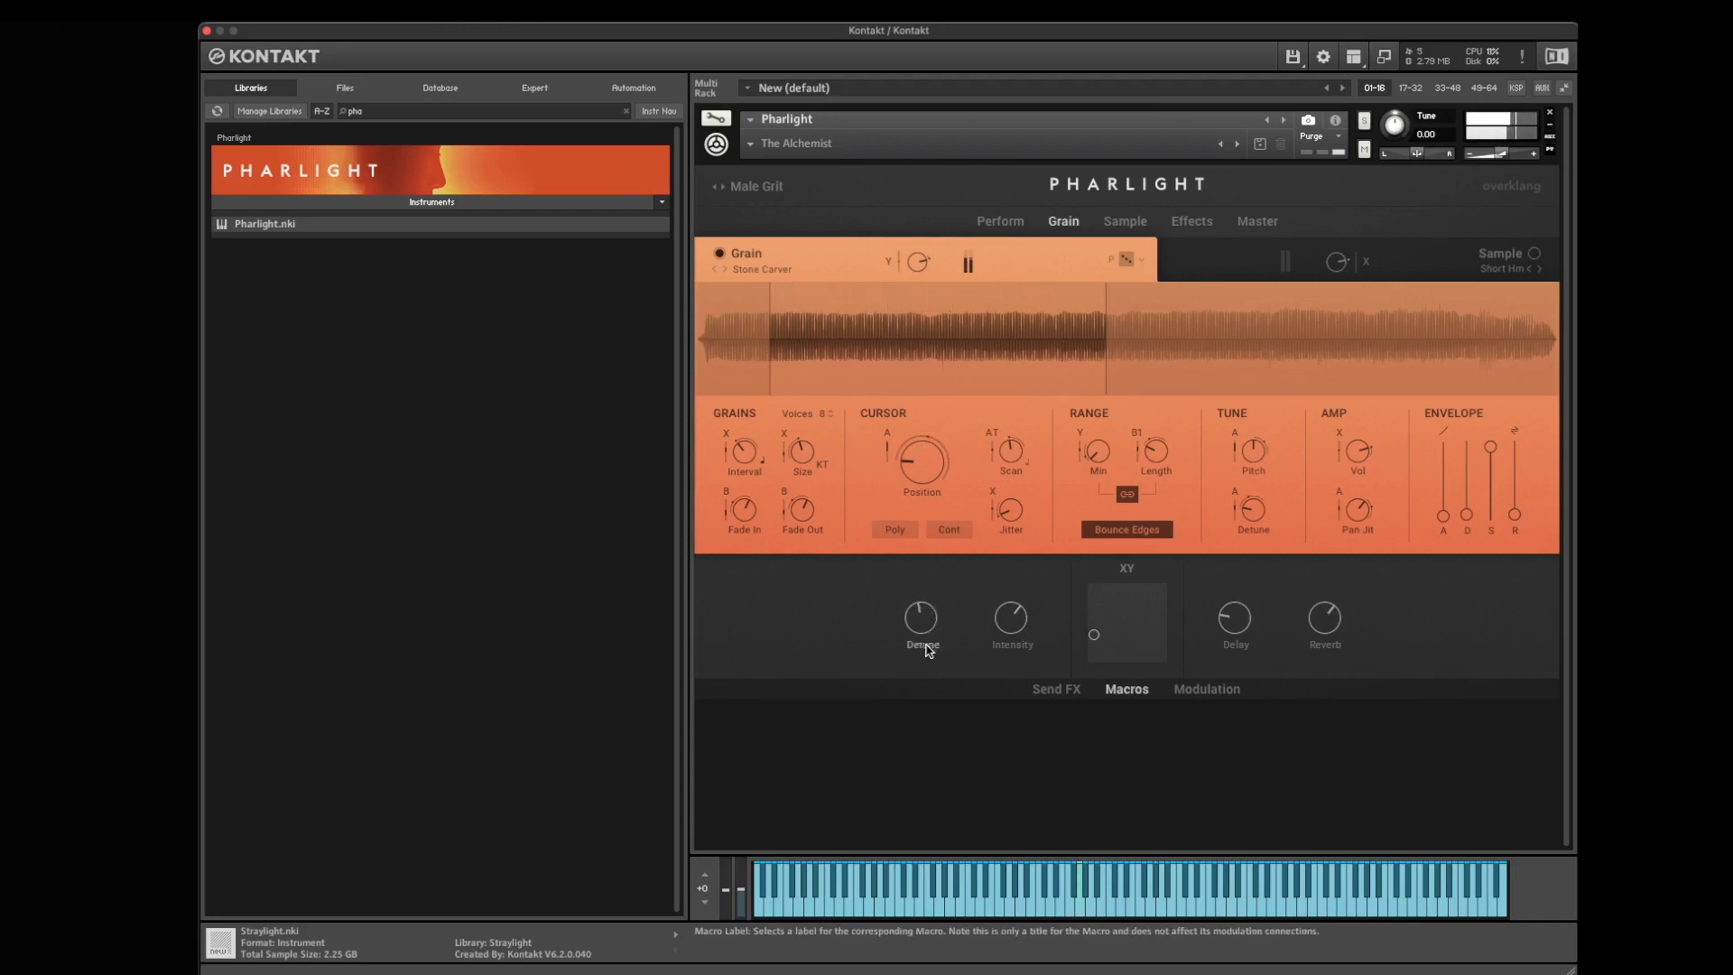
- Select Detune as Macro A's label and adjust that macro on the Perform page
left_click(920, 653)
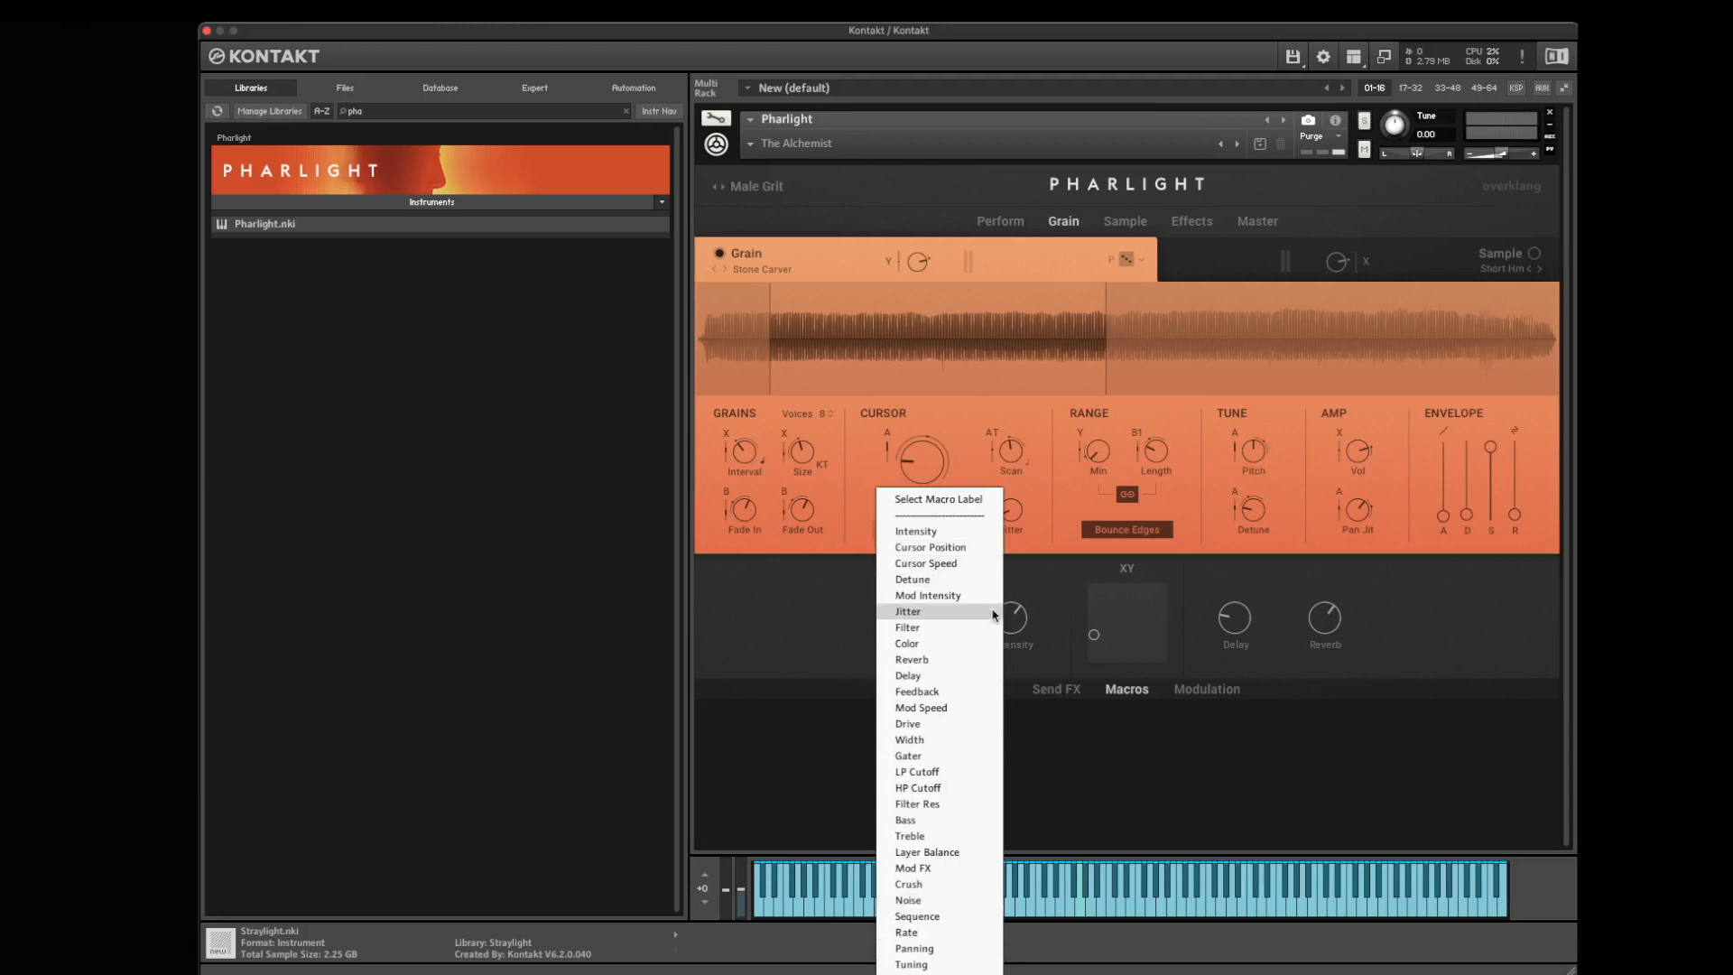
left_click(966, 579)
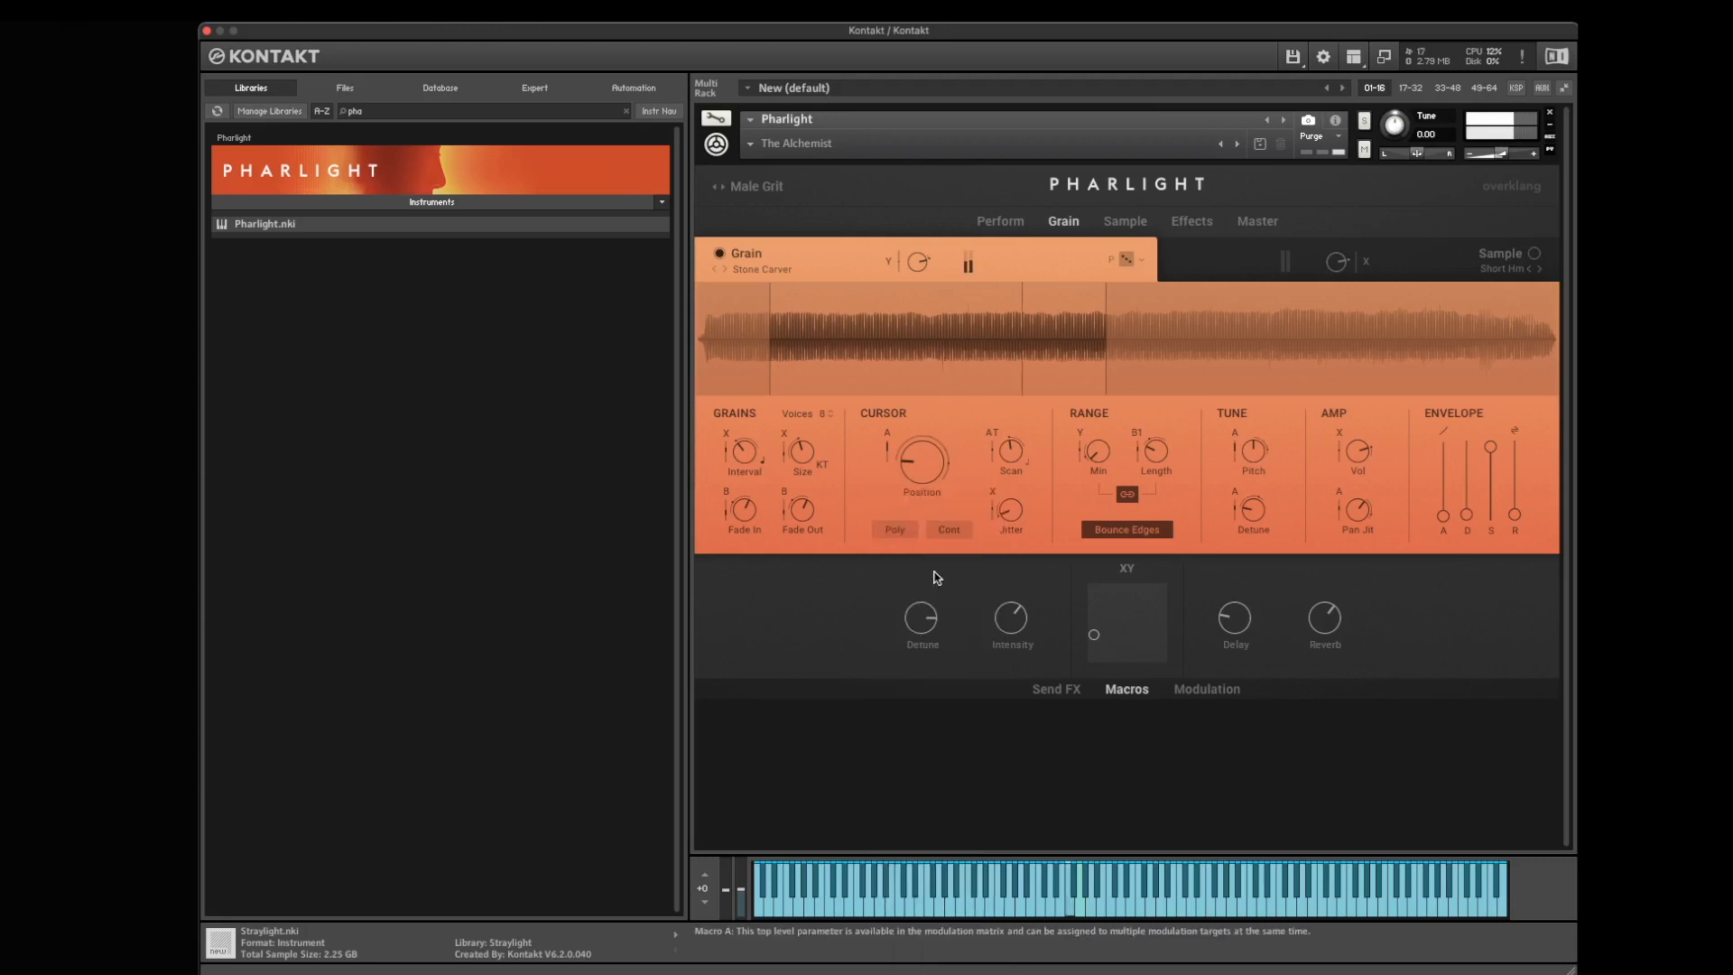
left_click(993, 223)
mouse_move(940, 630)
left_mouse_down()
mouse_move(926, 666)
mouse_move(929, 648)
left_mouse_up()
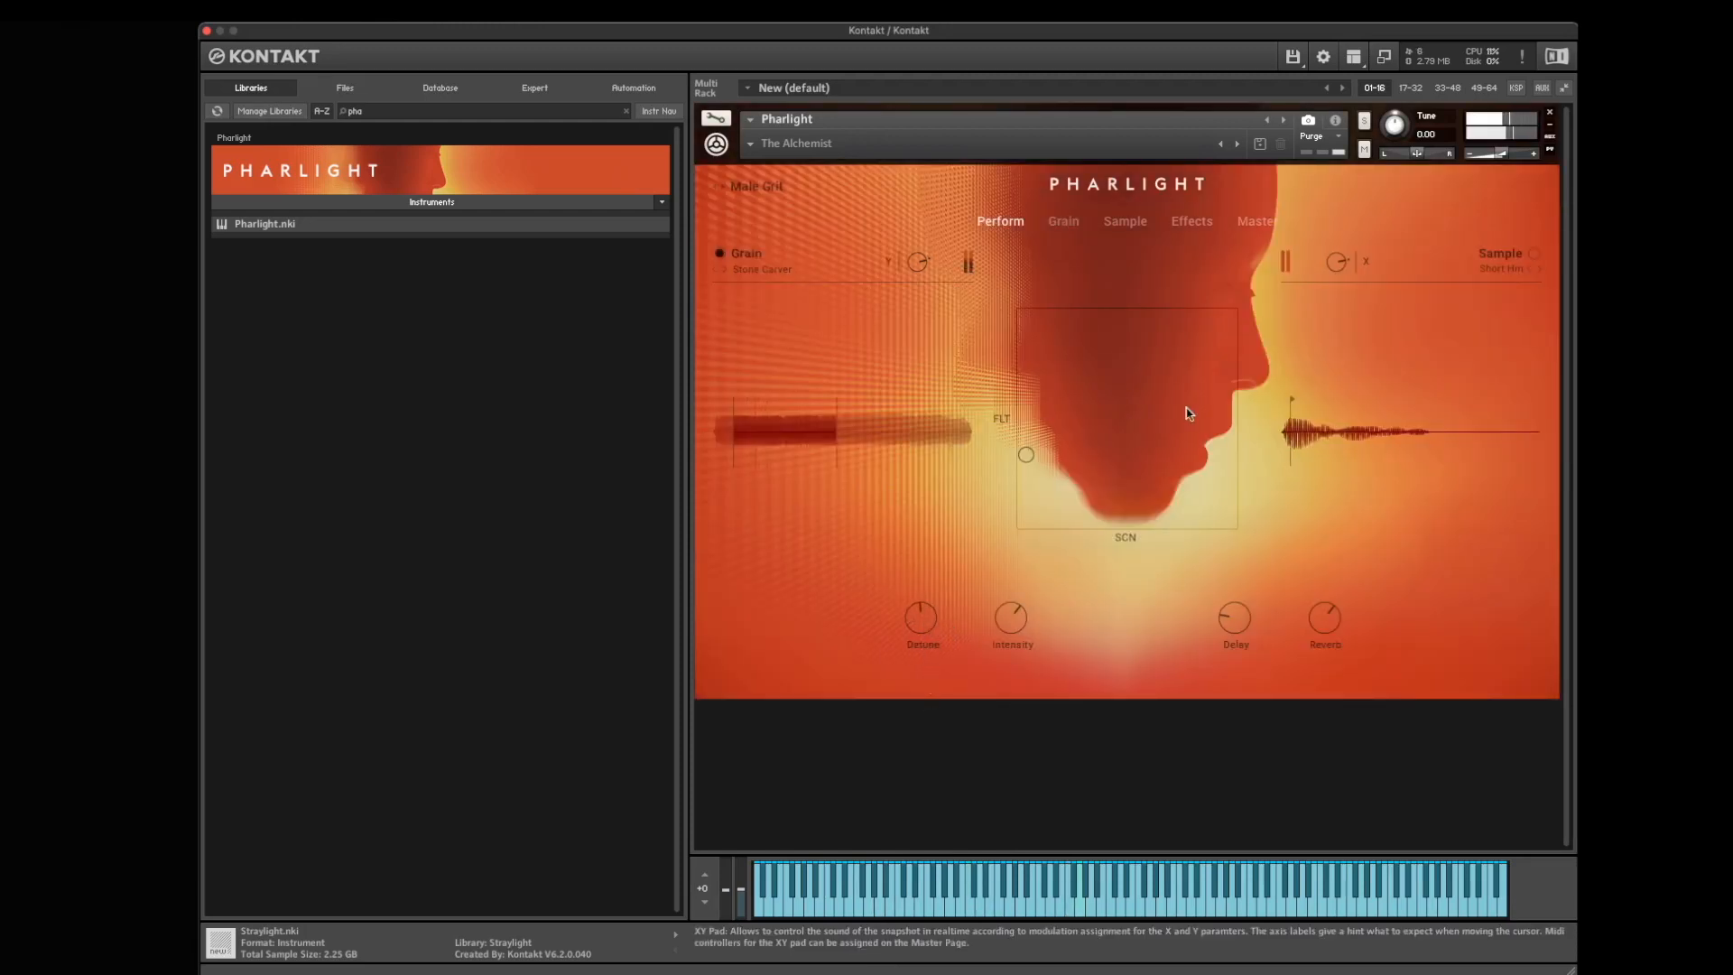
- Review the send effects, macros and modulation sources from the Effects page
left_click(1189, 222)
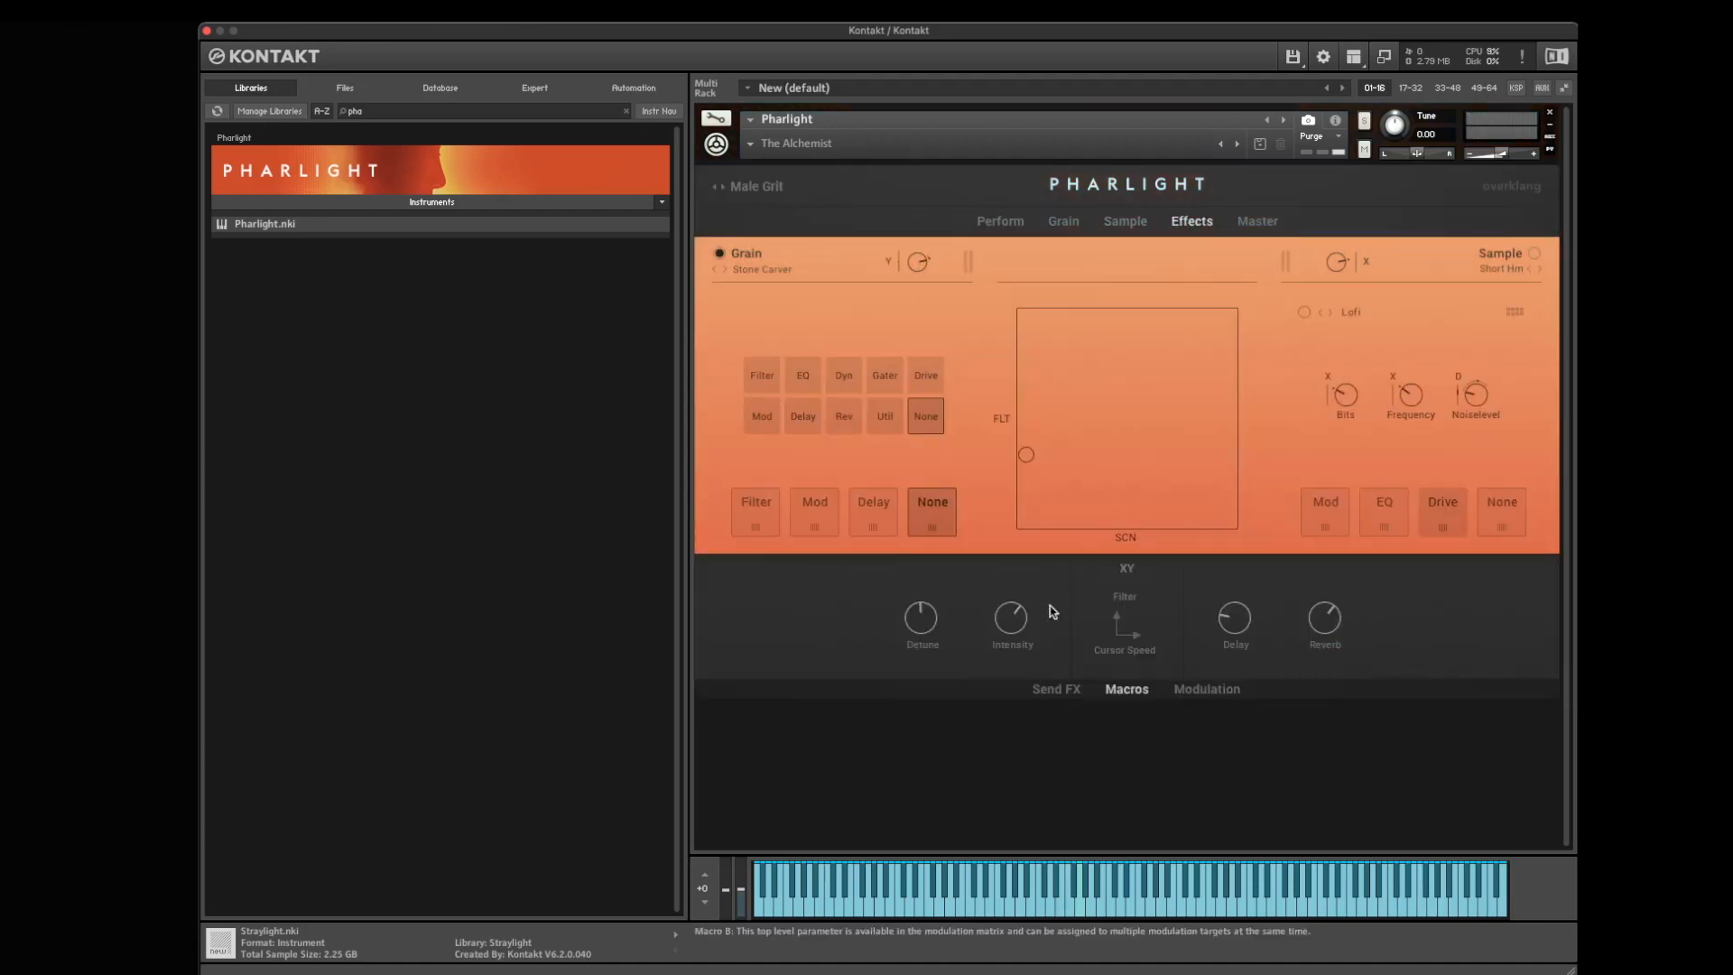
left_click(1058, 690)
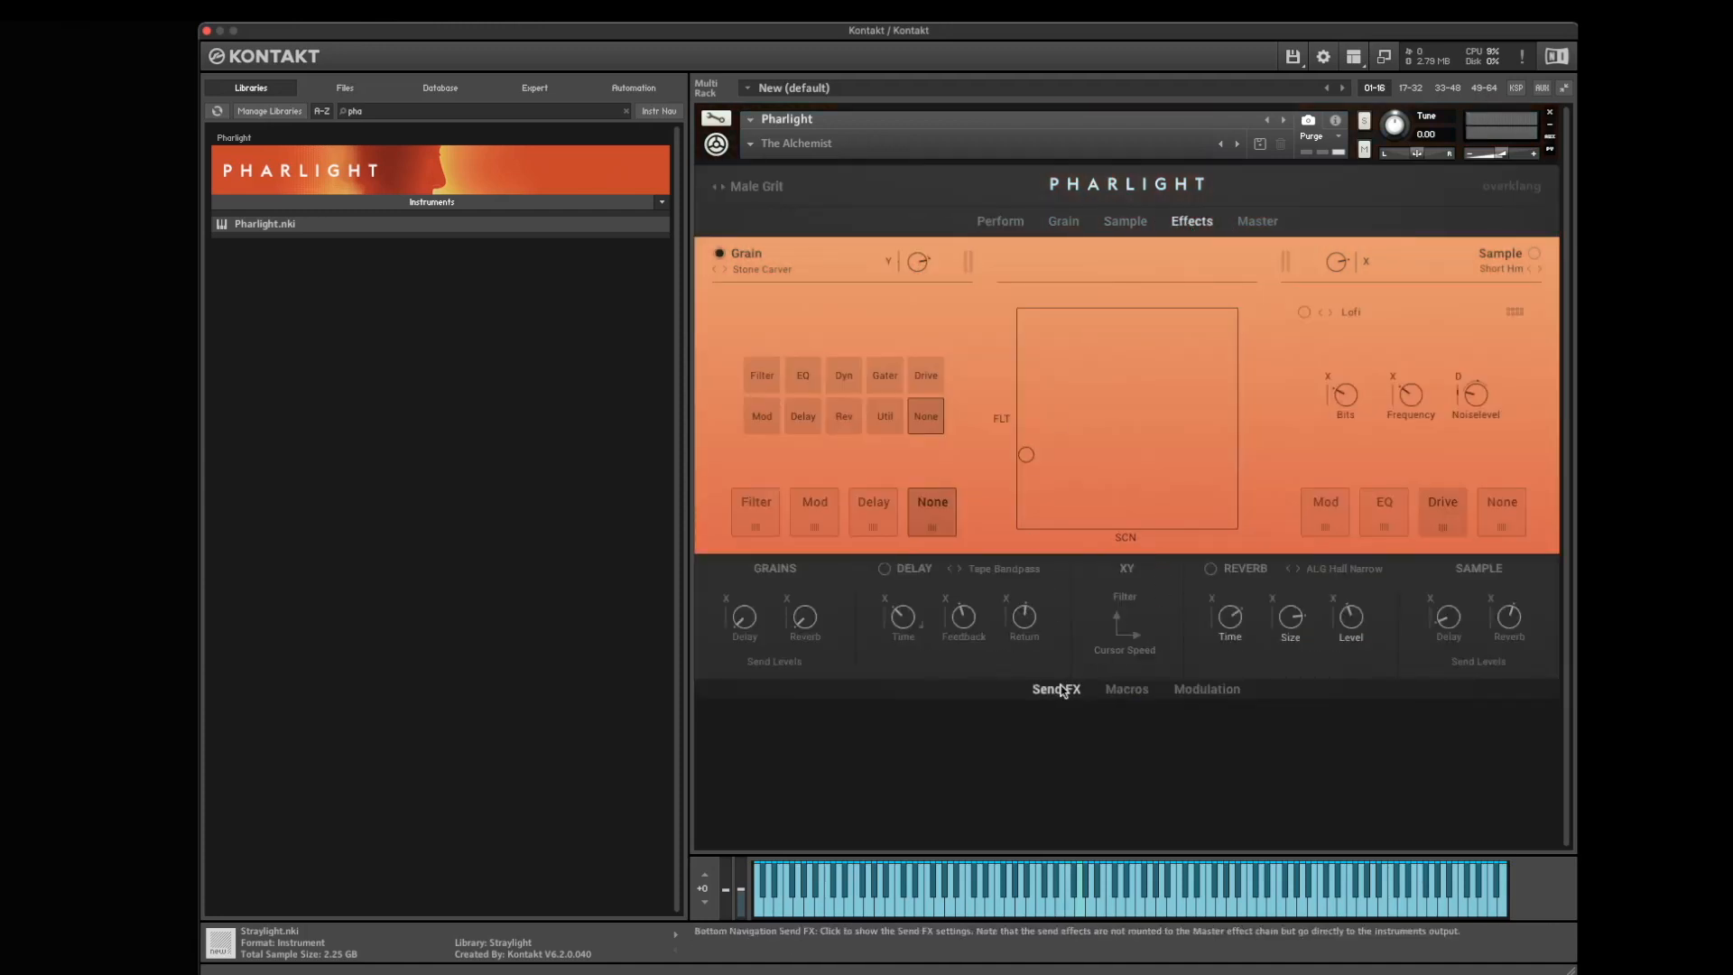
left_click(1127, 690)
left_click(1218, 691)
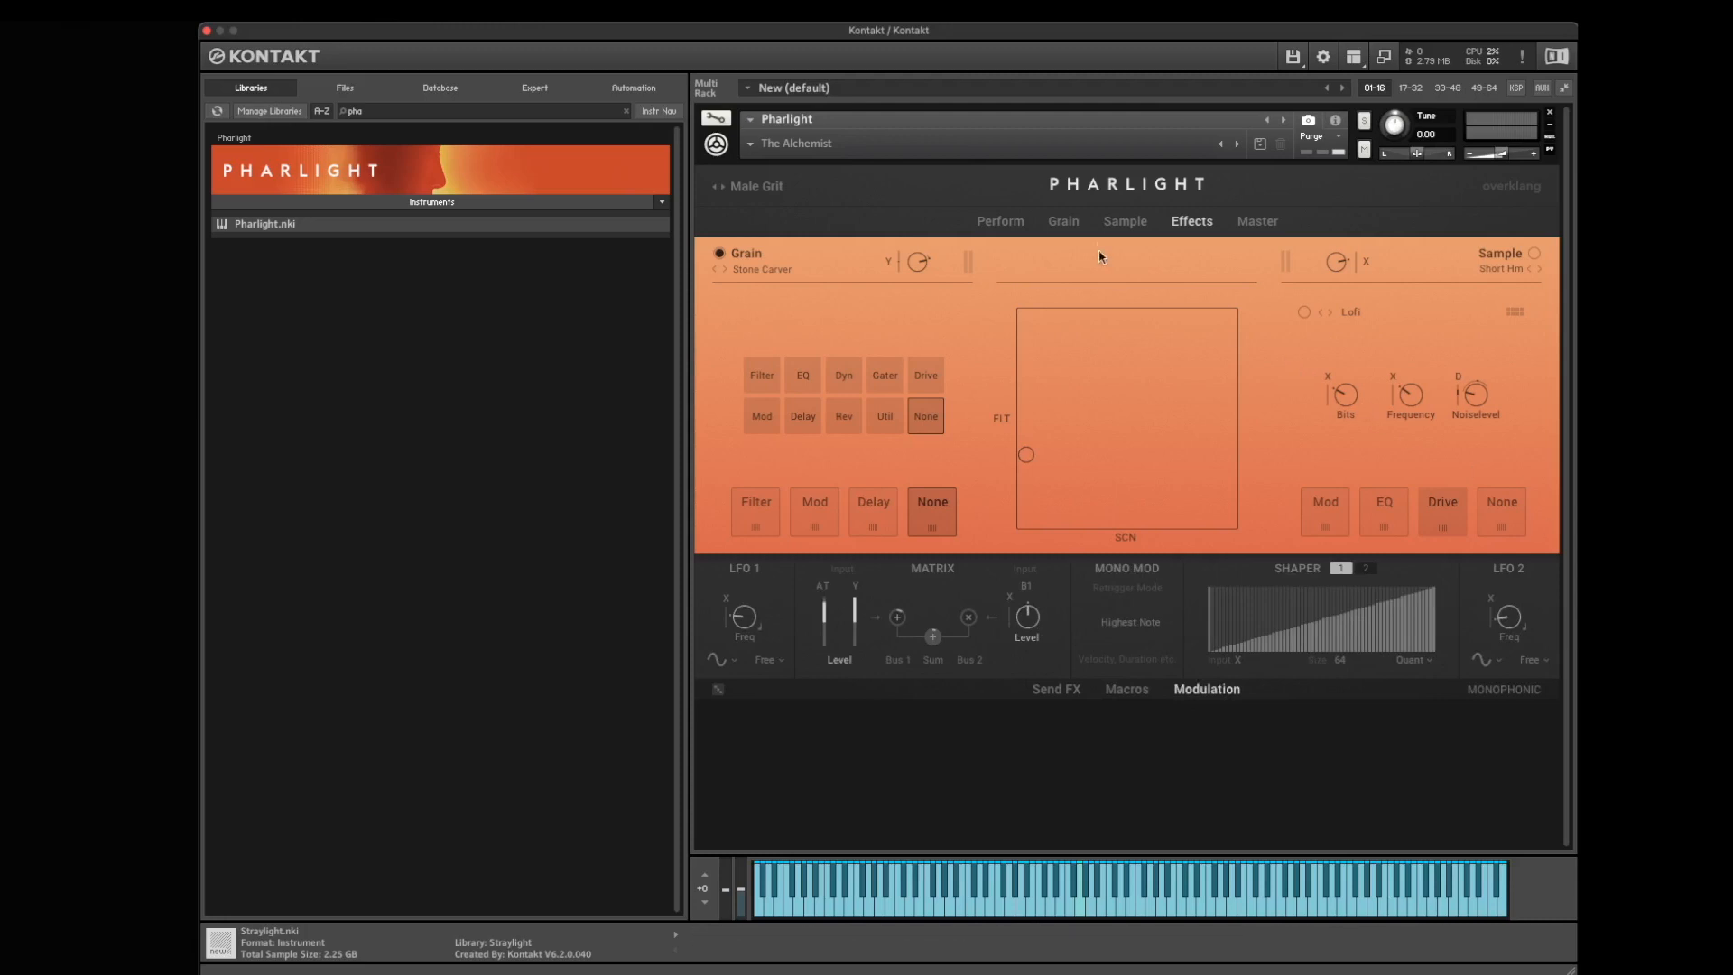
- Assign LFO 1 as the modulation source for the grain Pitch and raise LFO 1's frequency
left_click(1114, 222)
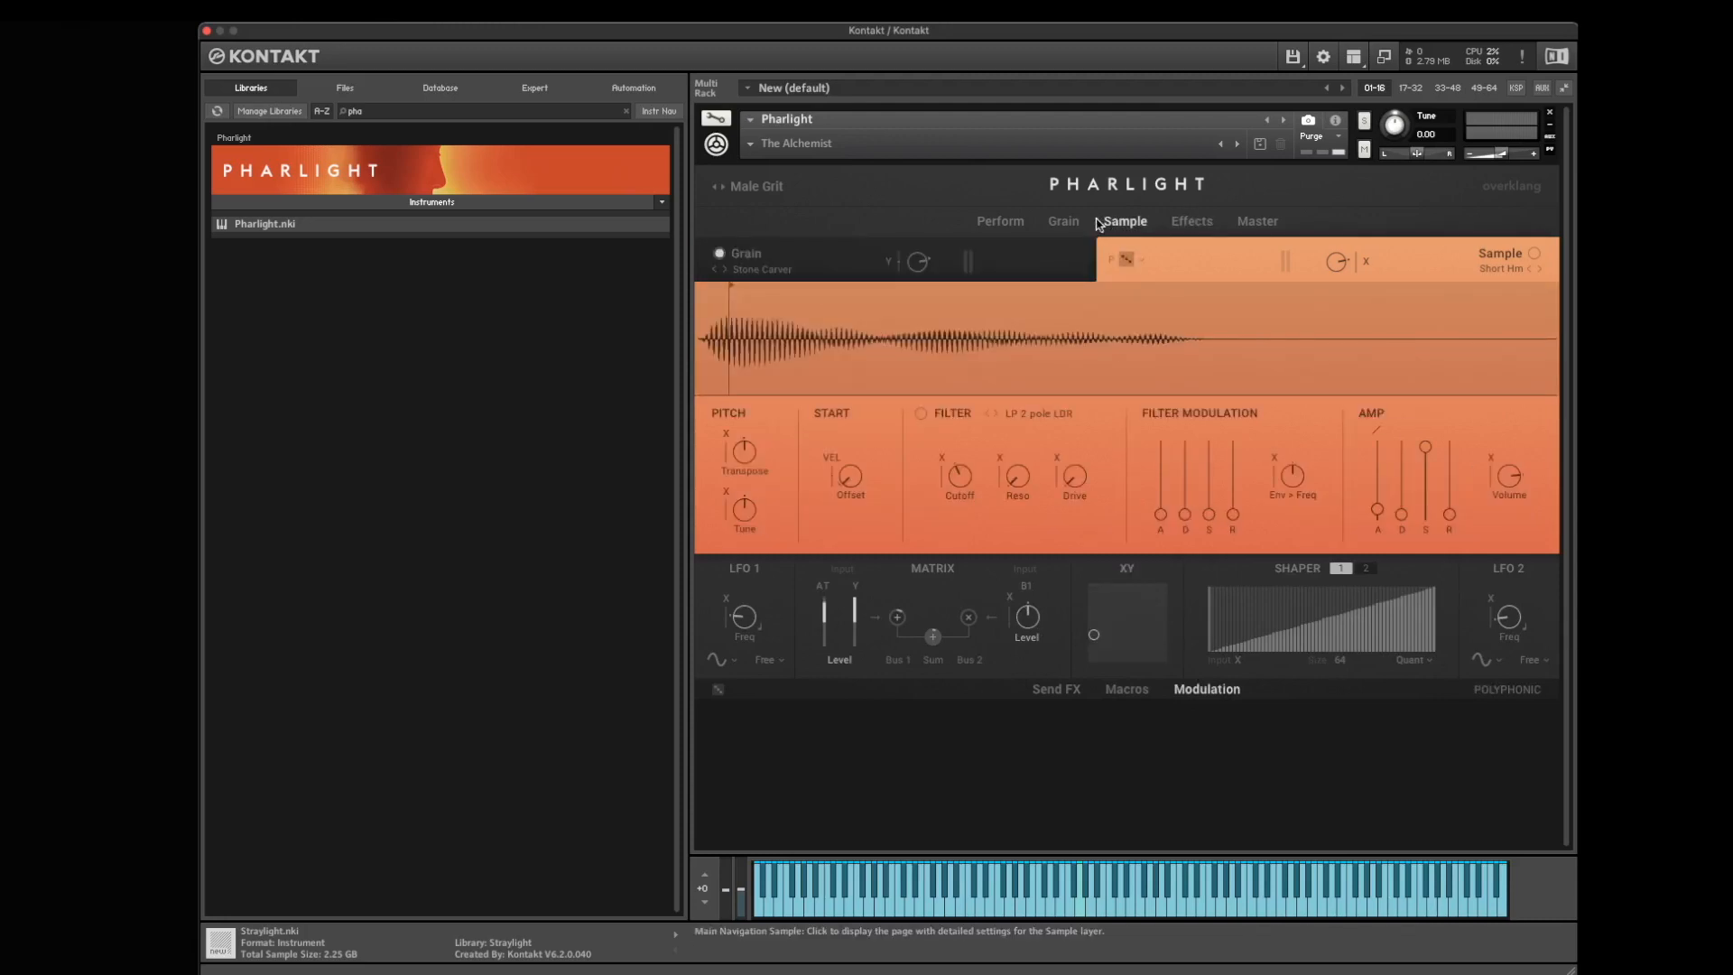
left_click(1065, 223)
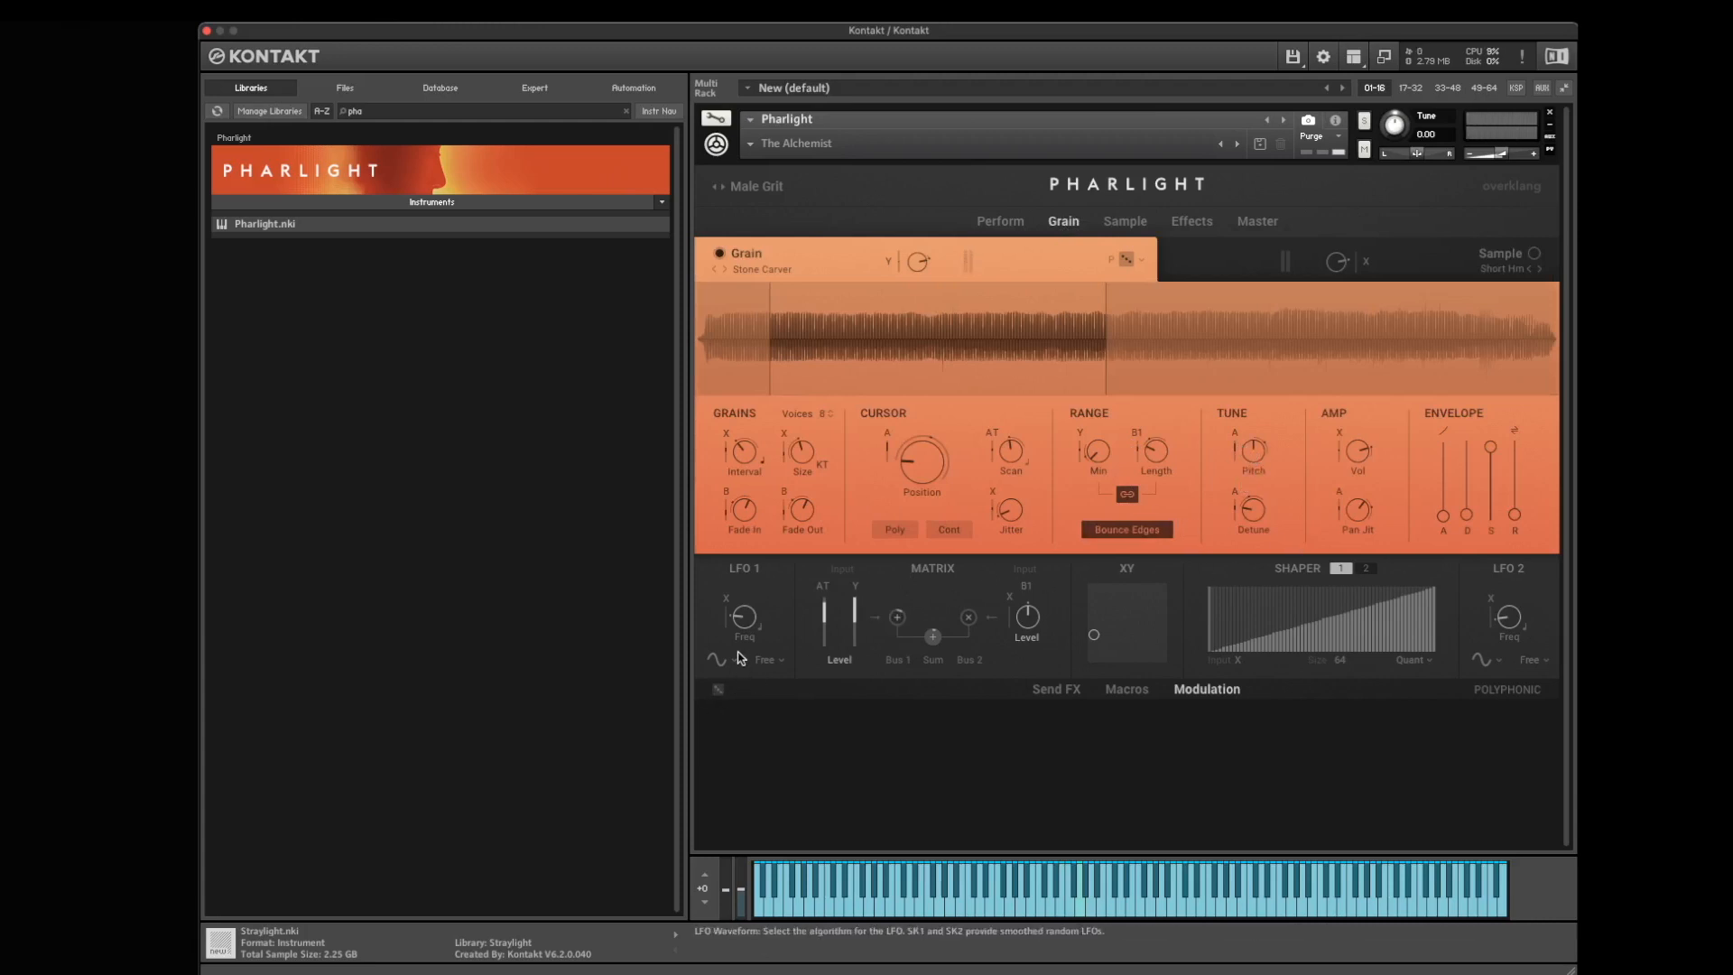
left_click(1236, 436)
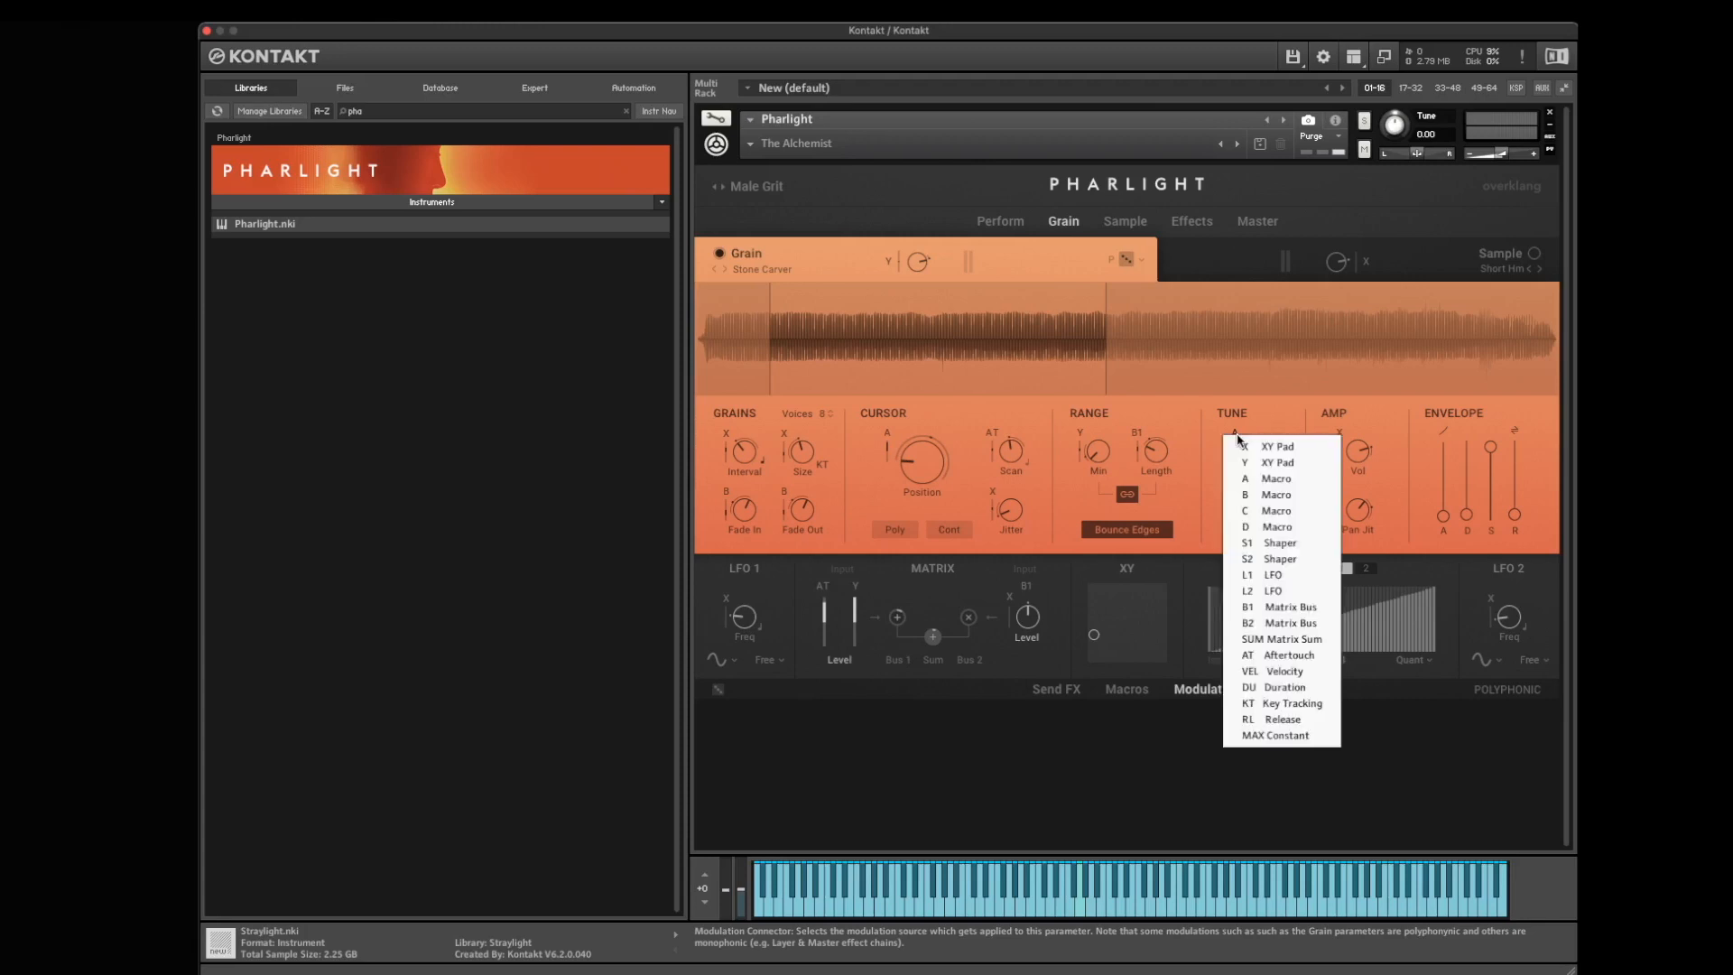
left_click(1294, 576)
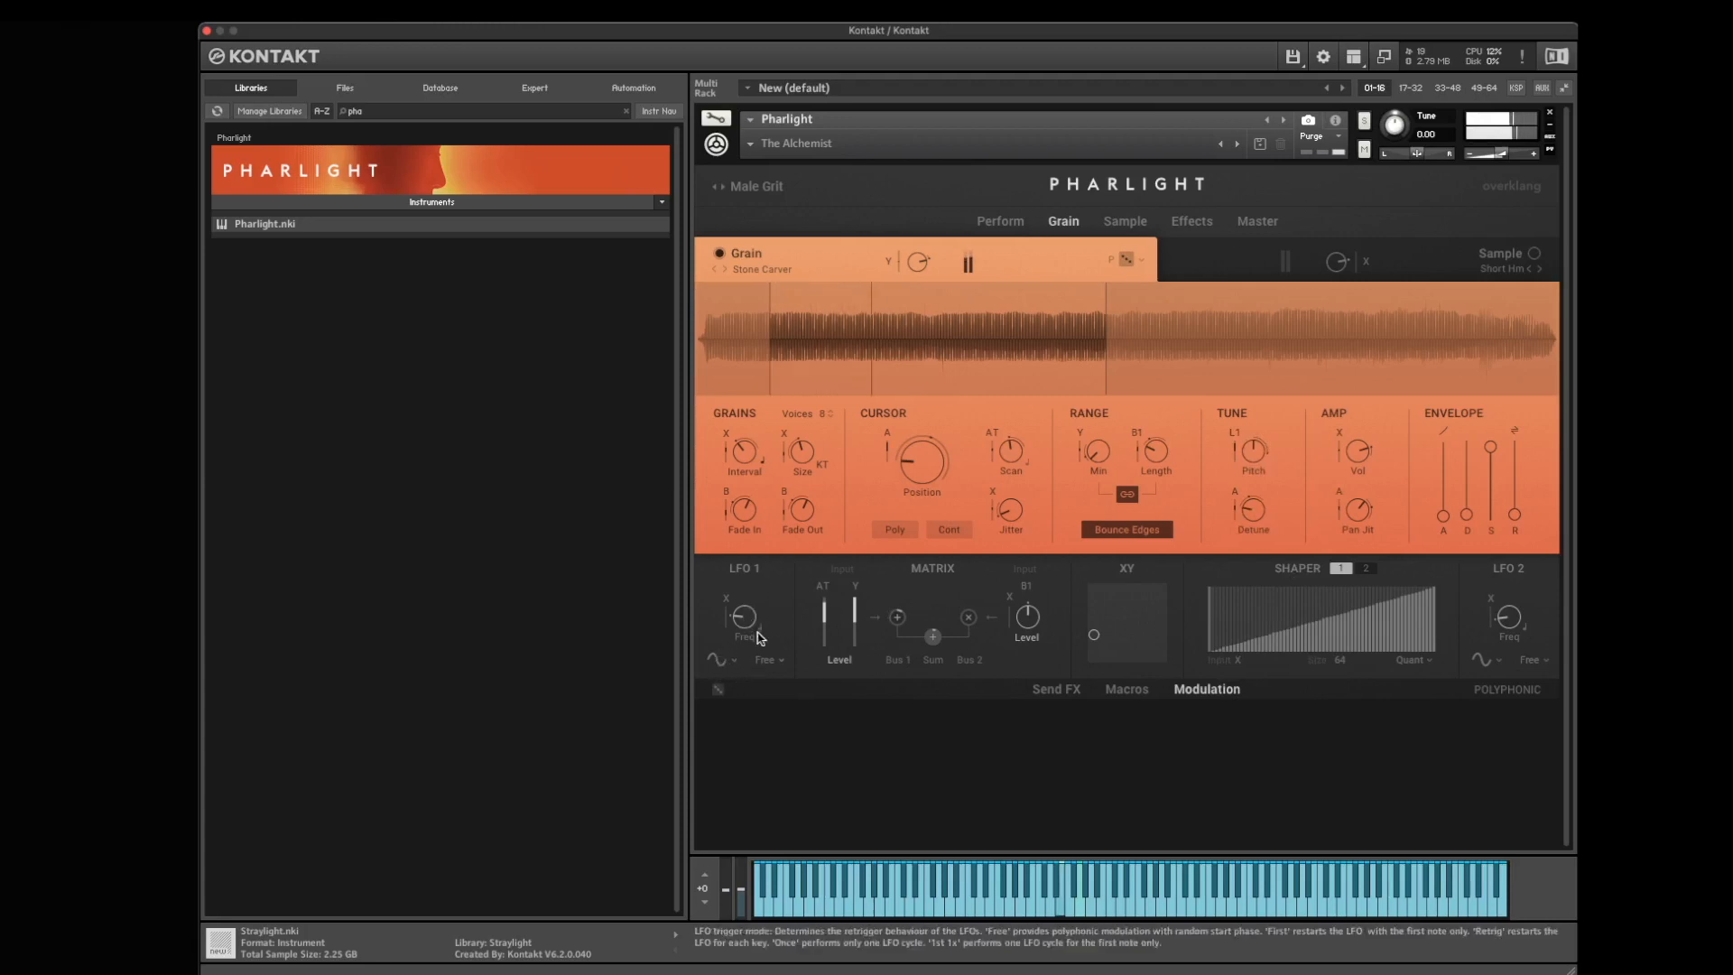
left_click_drag(742, 617, 742, 582)
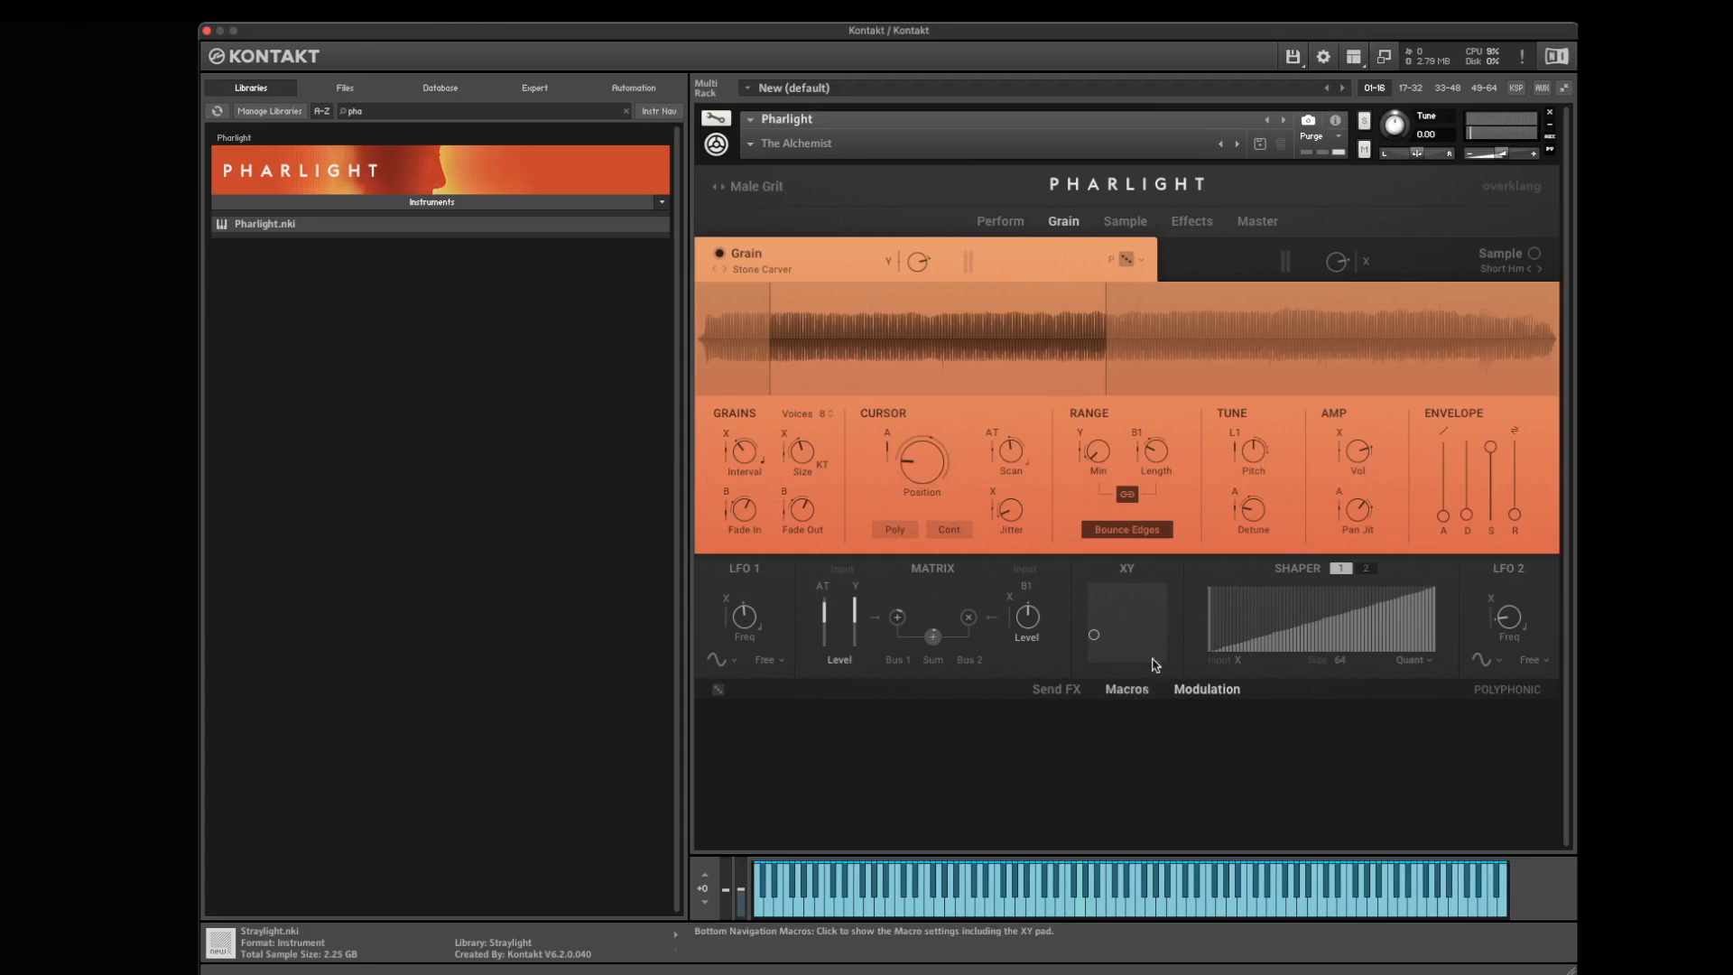
- Switch off the Modern Ping Pong delay in the Master FX, and check the send effects and the master reverb and dynamics slots
left_click(1197, 222)
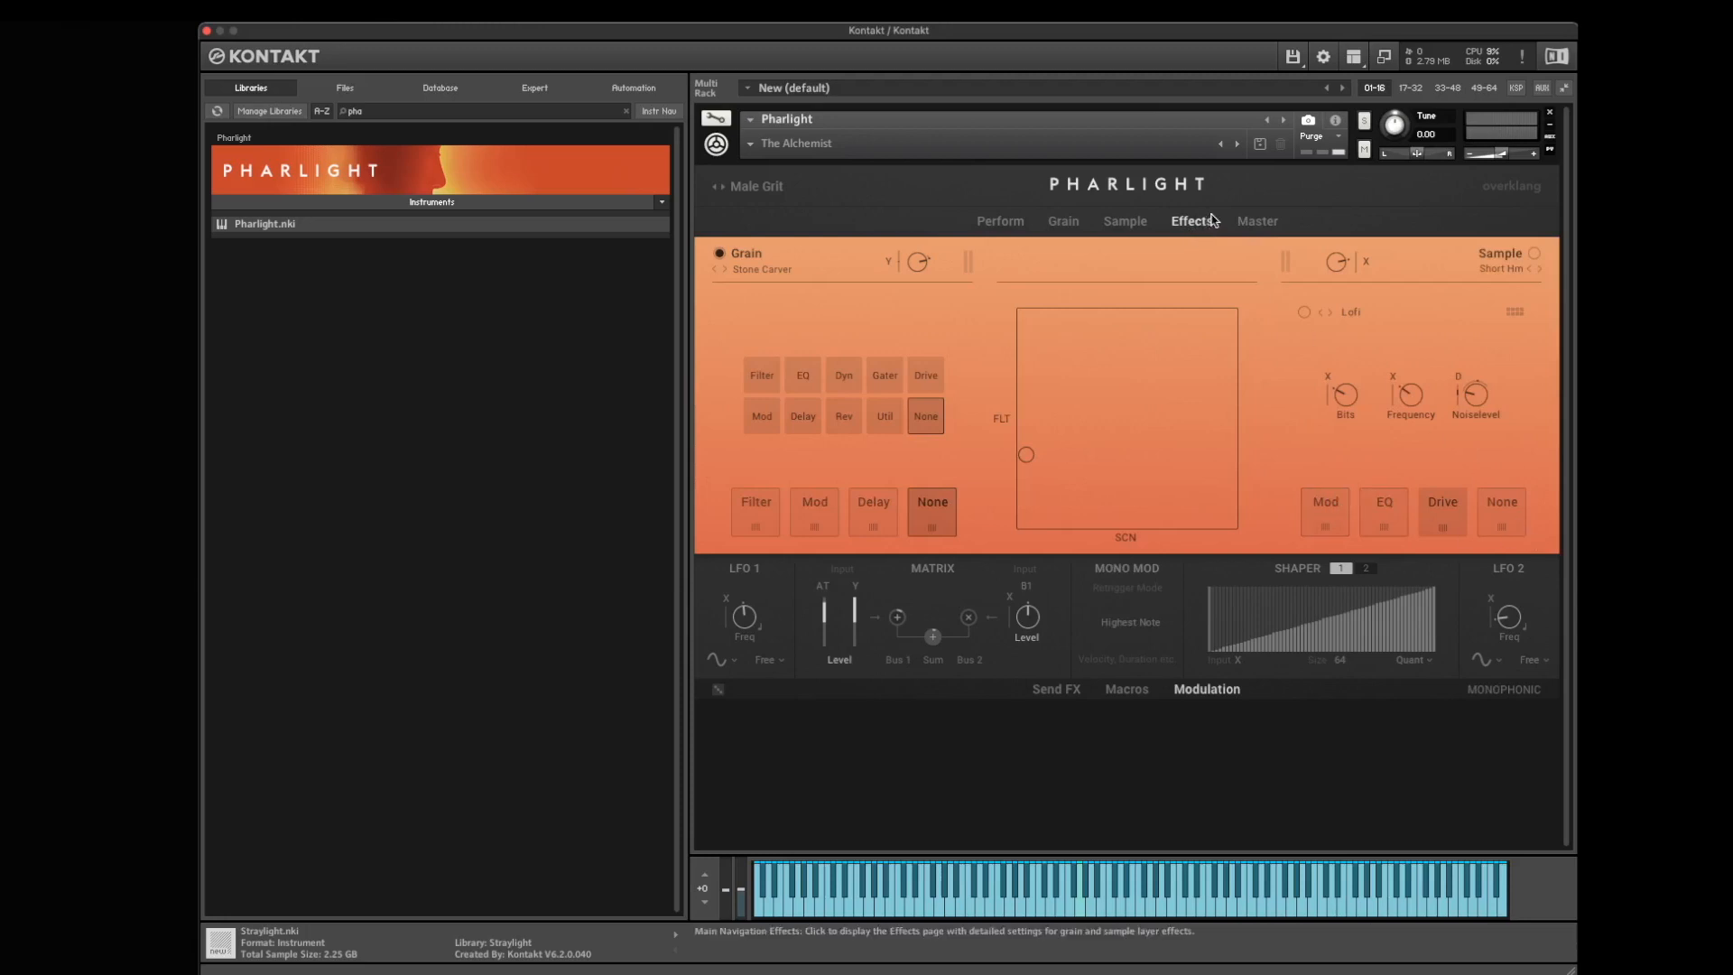
left_click(1257, 222)
left_click(1392, 510)
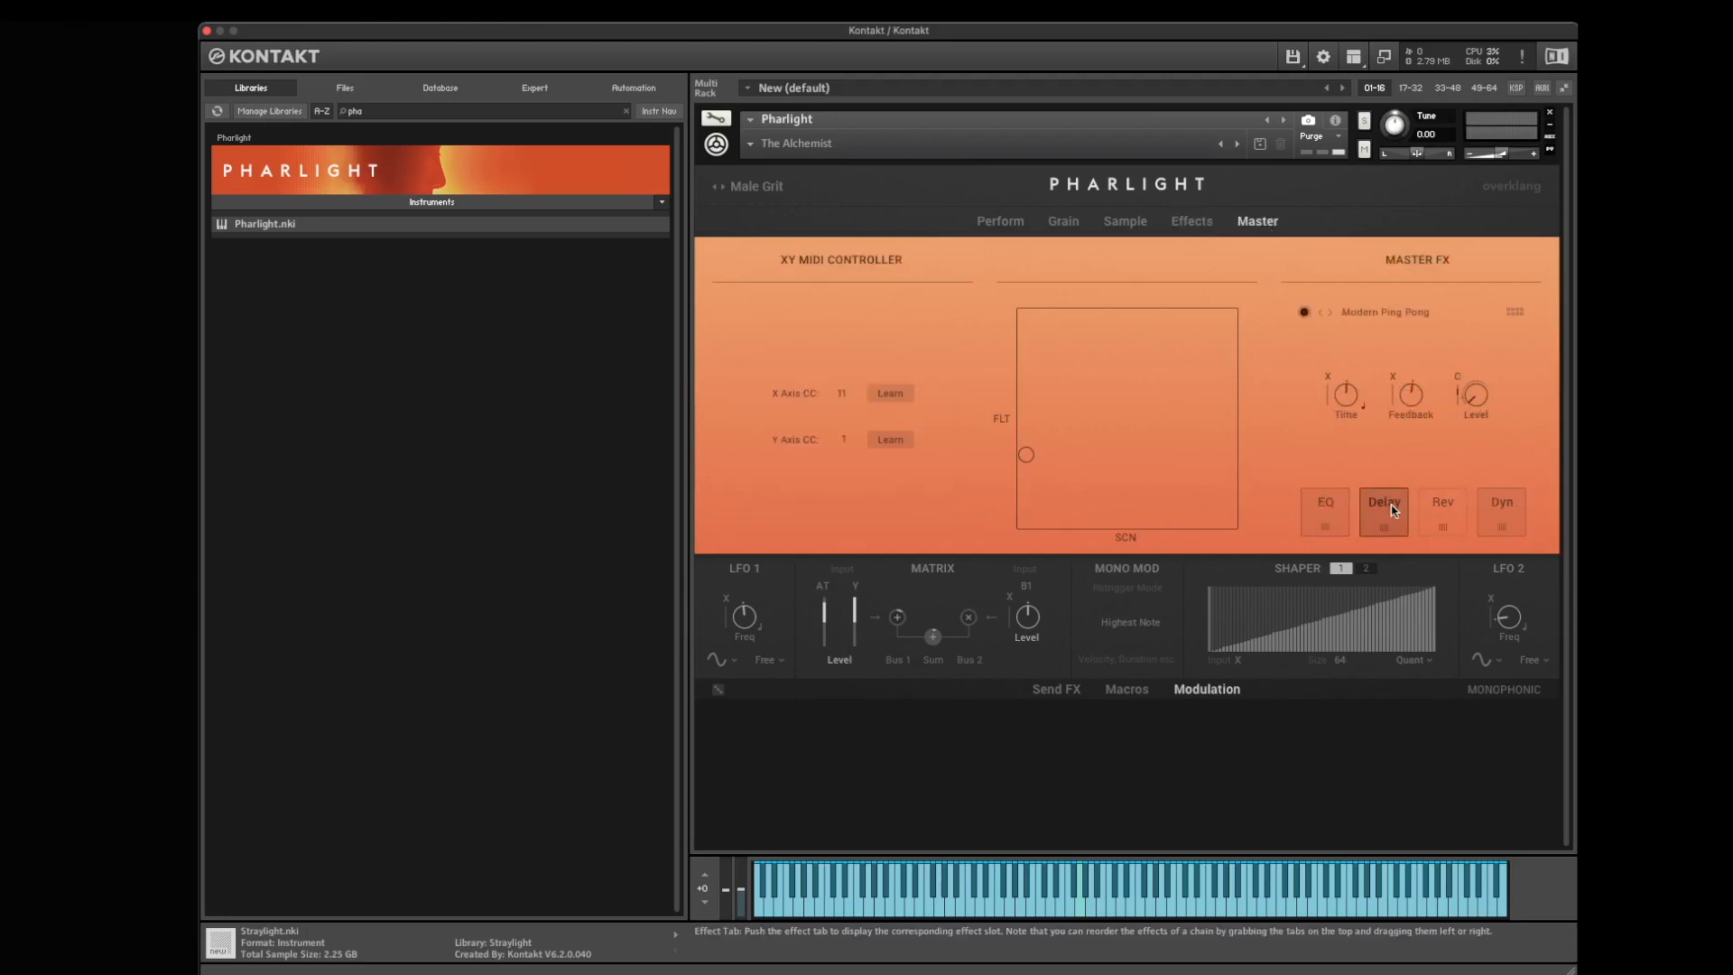
left_click(1304, 313)
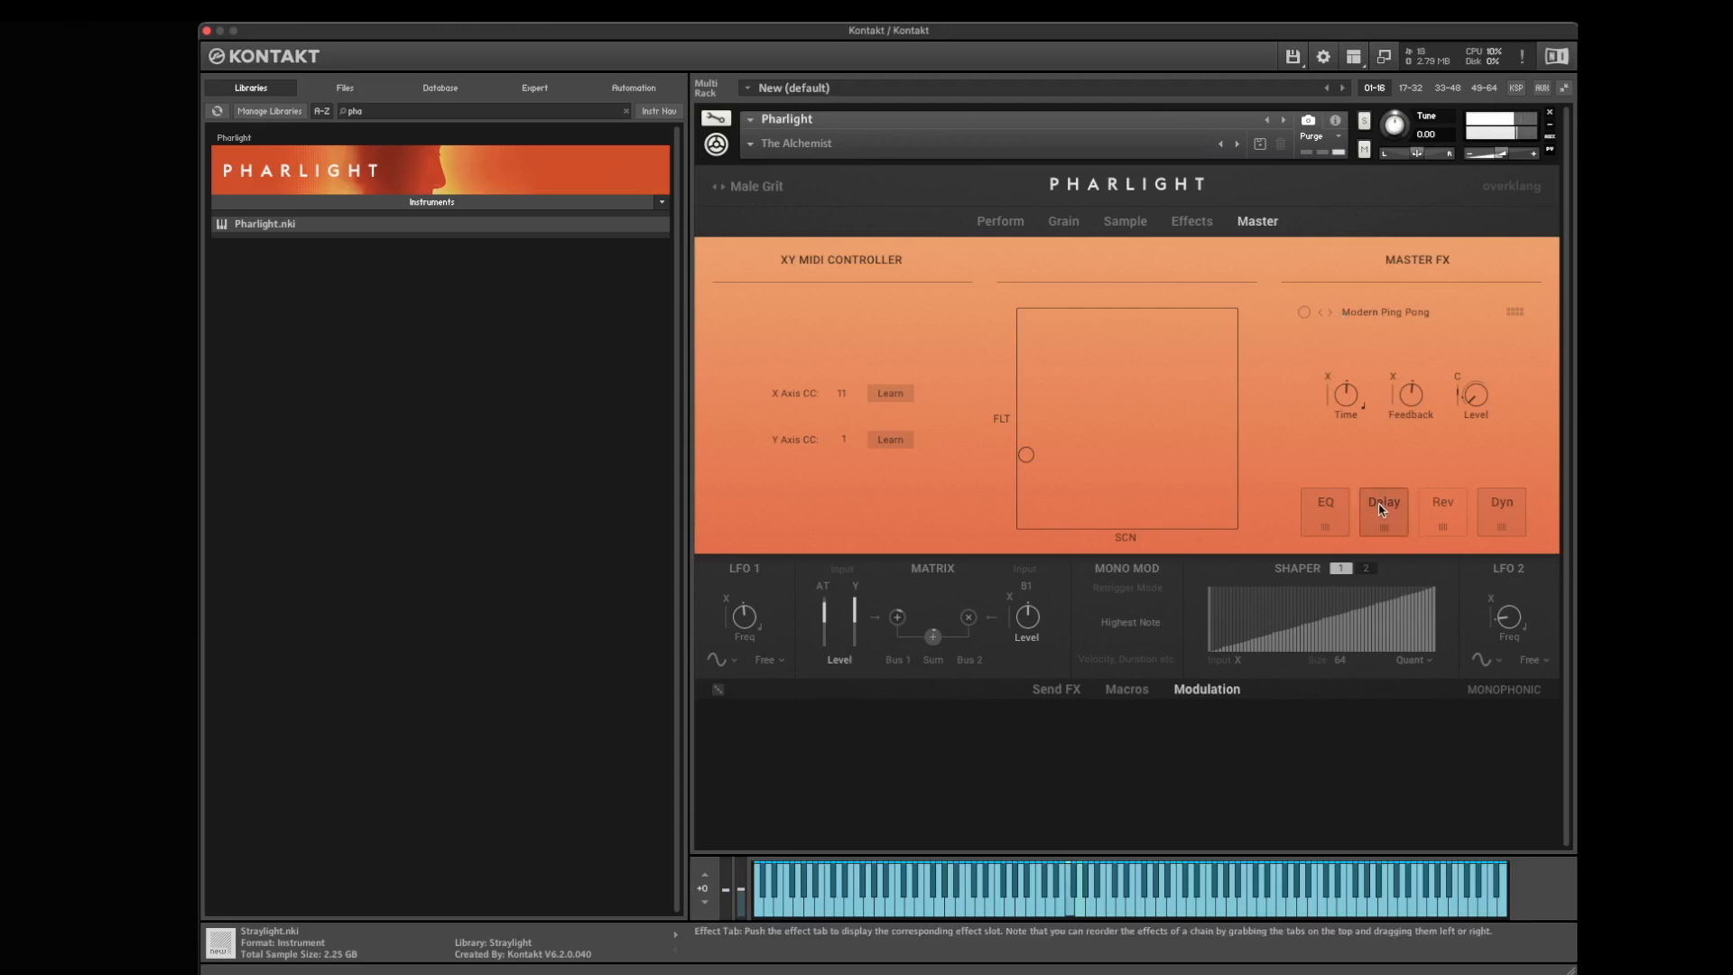
left_click(1041, 692)
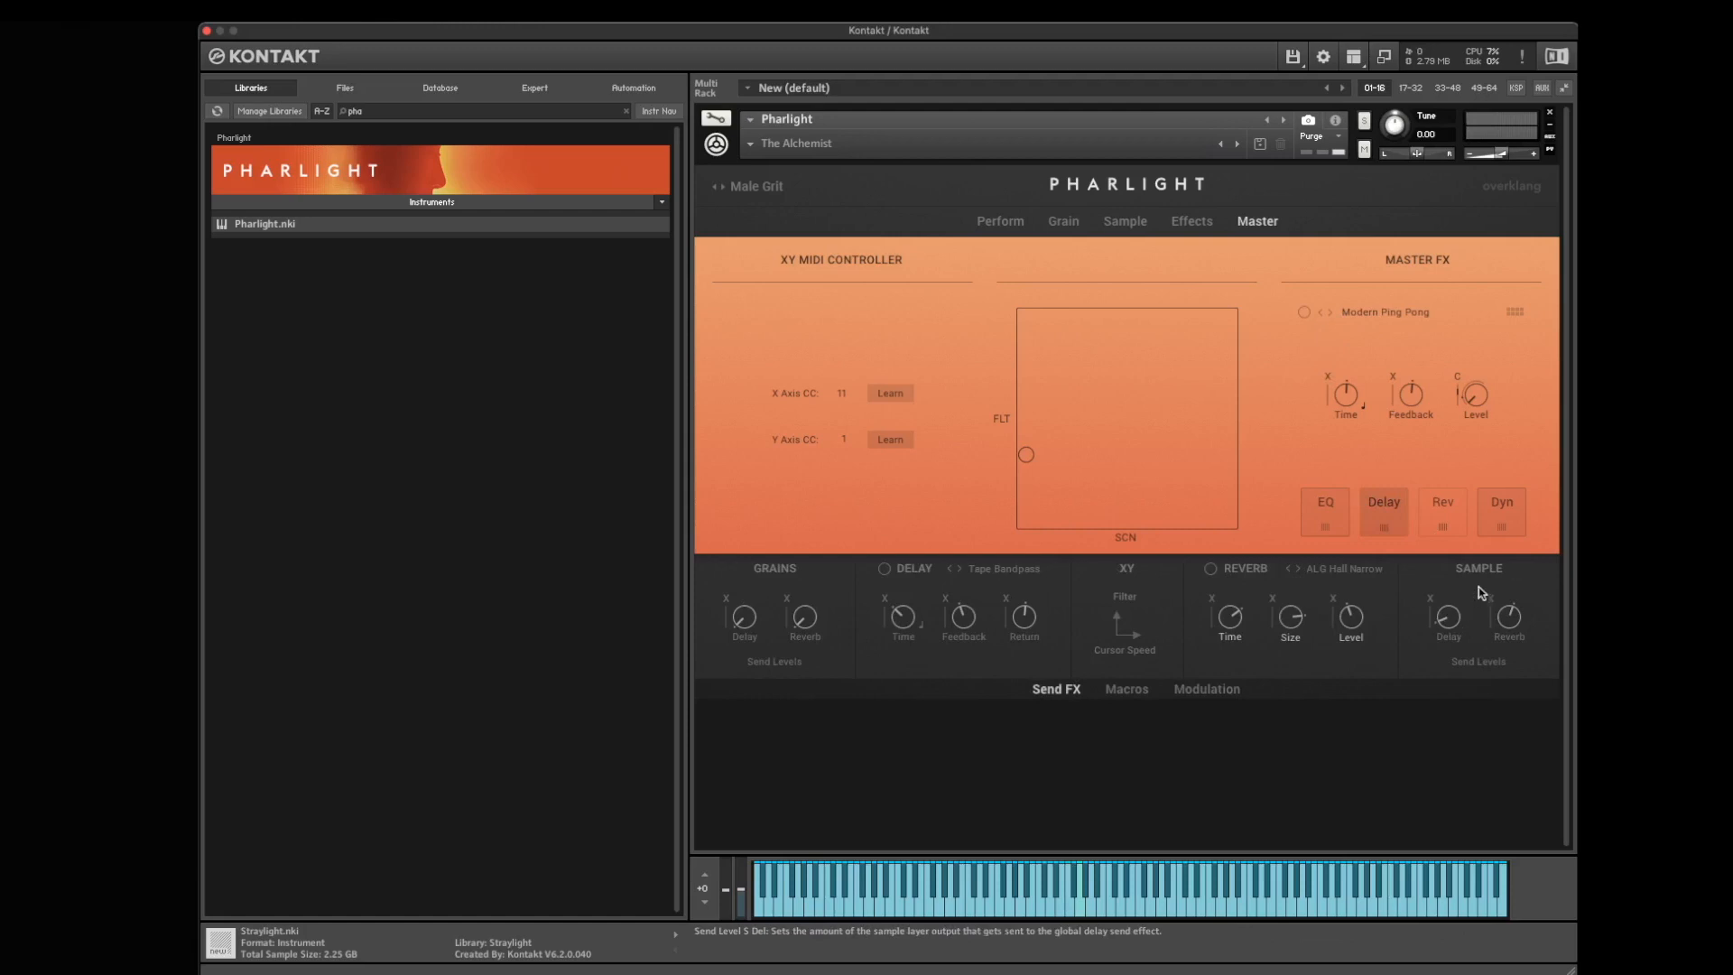
left_click(1453, 509)
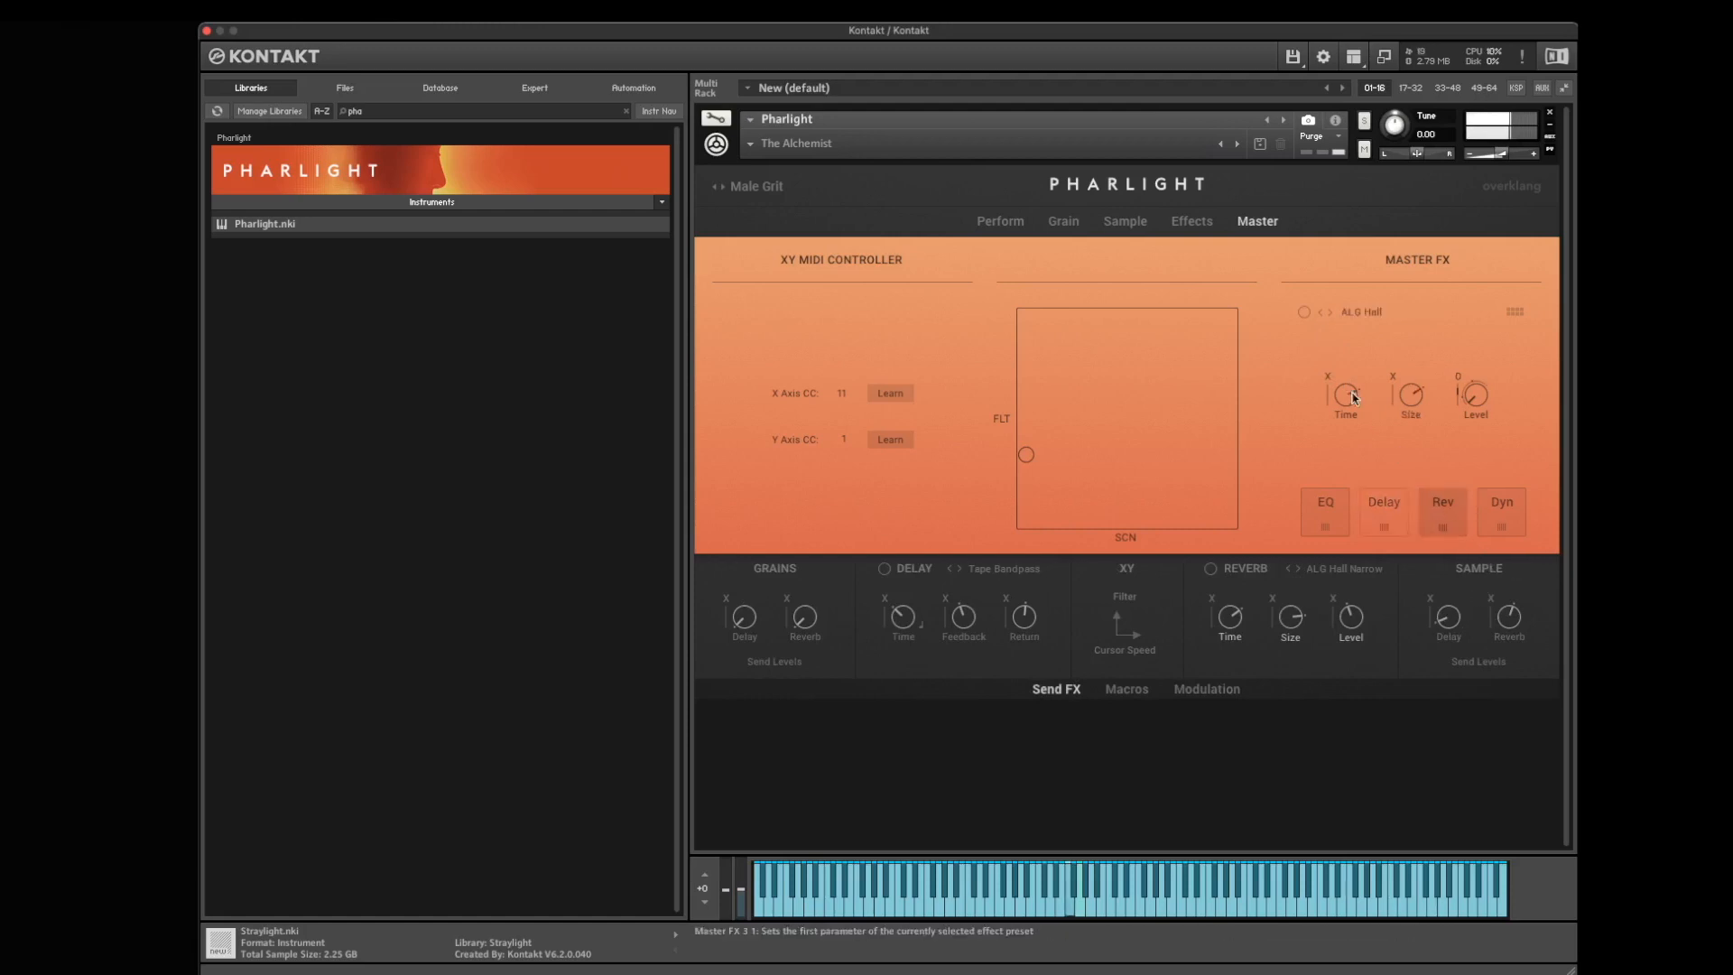
left_click(1496, 510)
- Switch off the Clean Replika delay in the Grain layer's effects and check its empty and Filter slots
left_click(1201, 225)
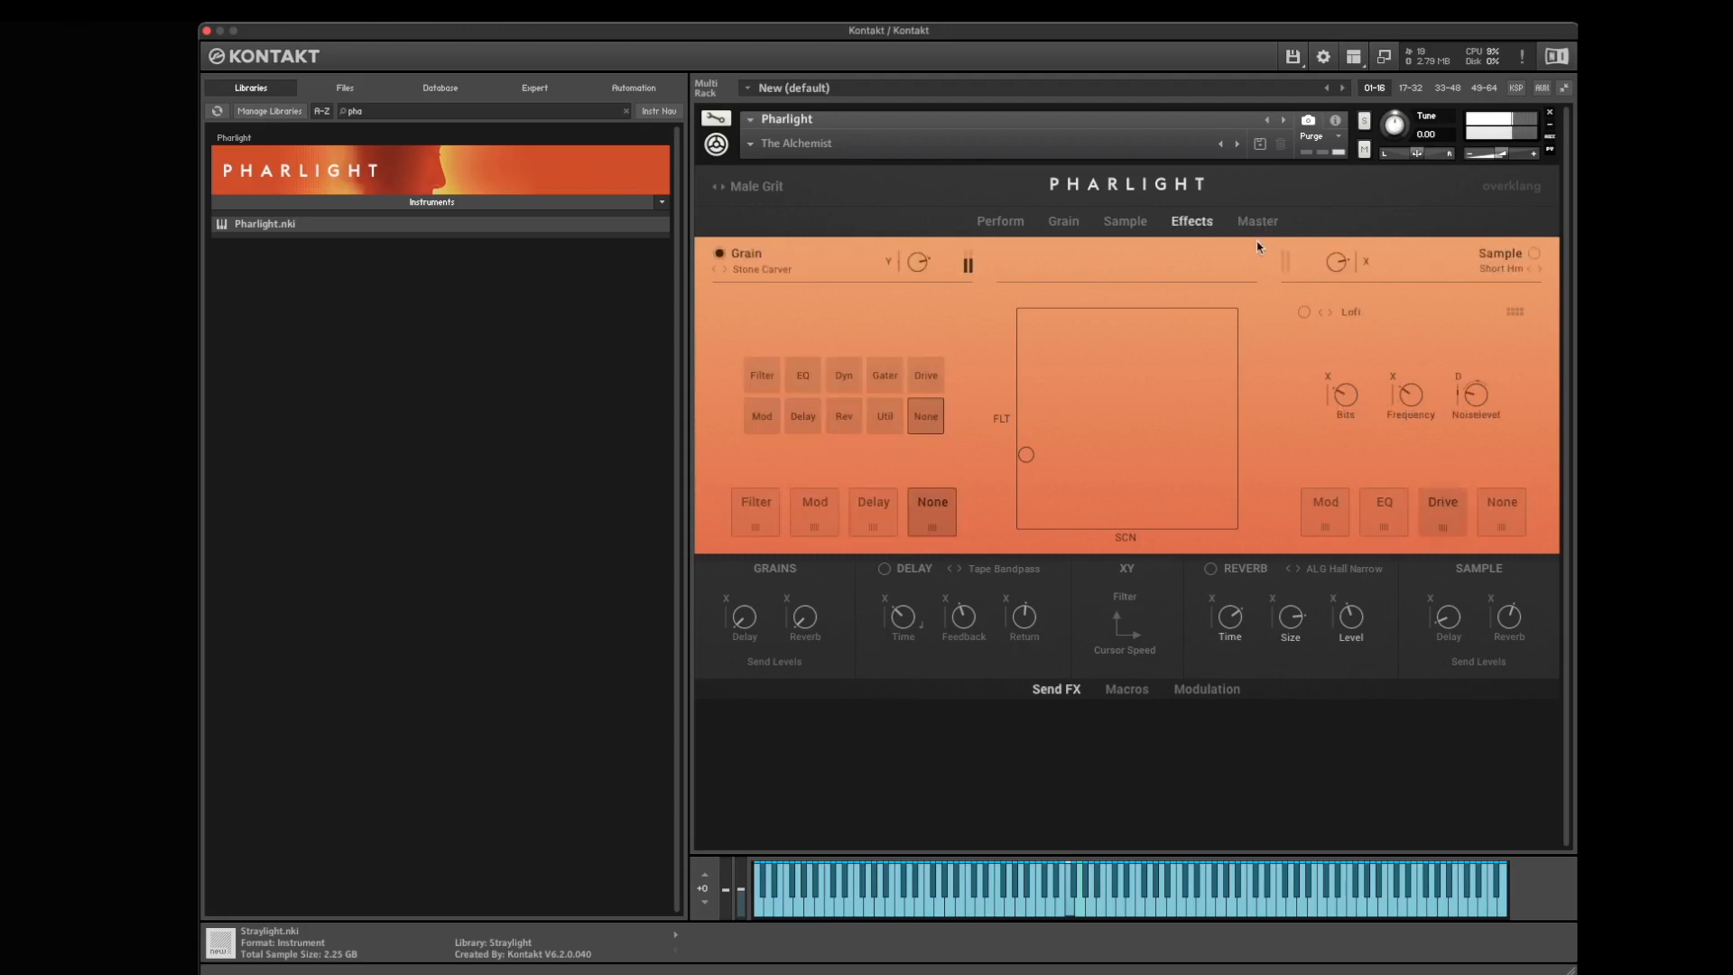
left_click(871, 498)
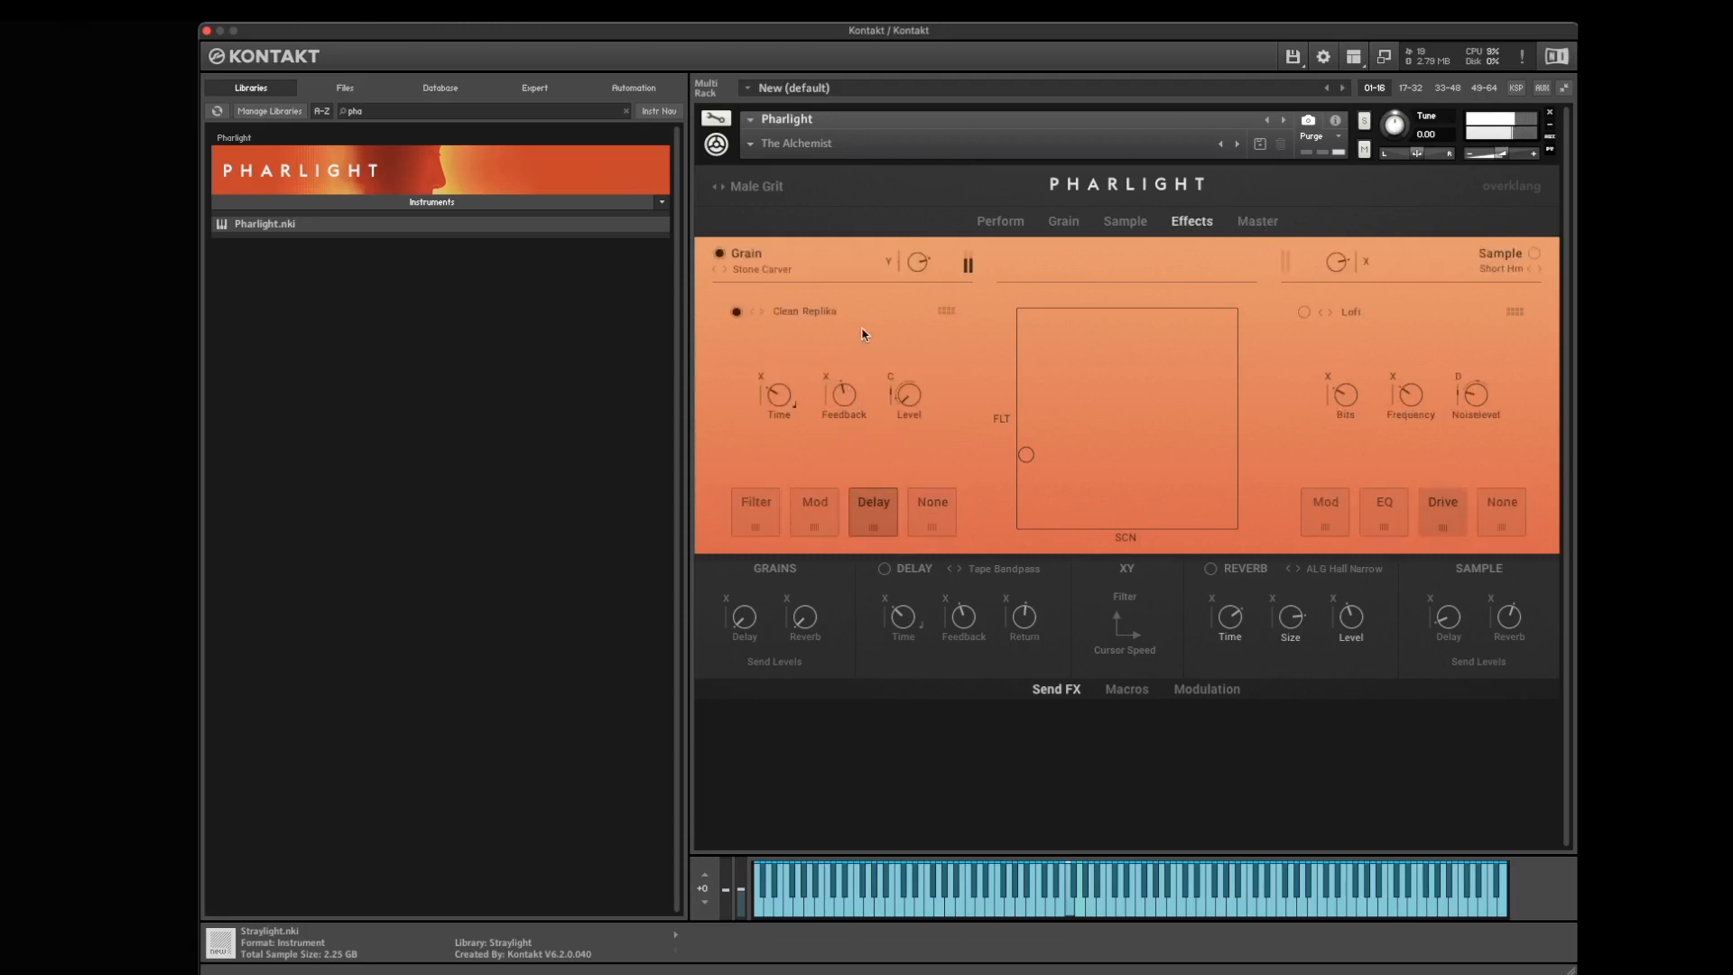
left_click(735, 311)
left_click(922, 516)
left_click(769, 514)
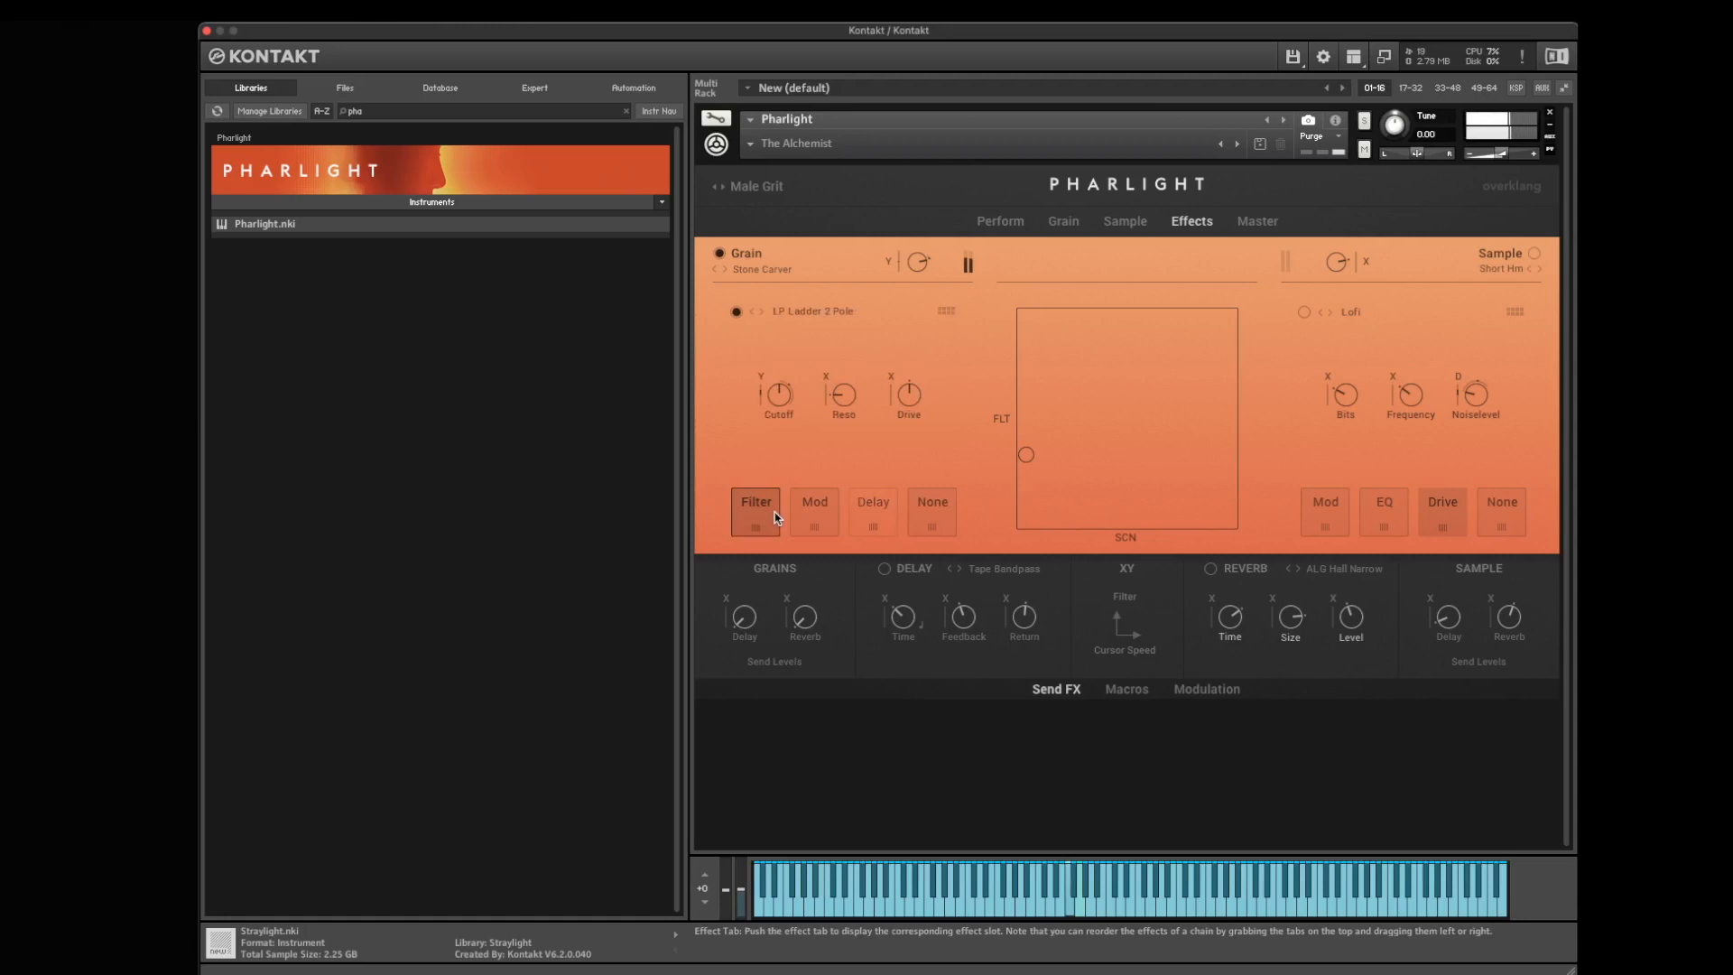
- Lower LFO 1's frequency to about 1.29 Hz in the Grain layer's modulation settings
left_click(1065, 222)
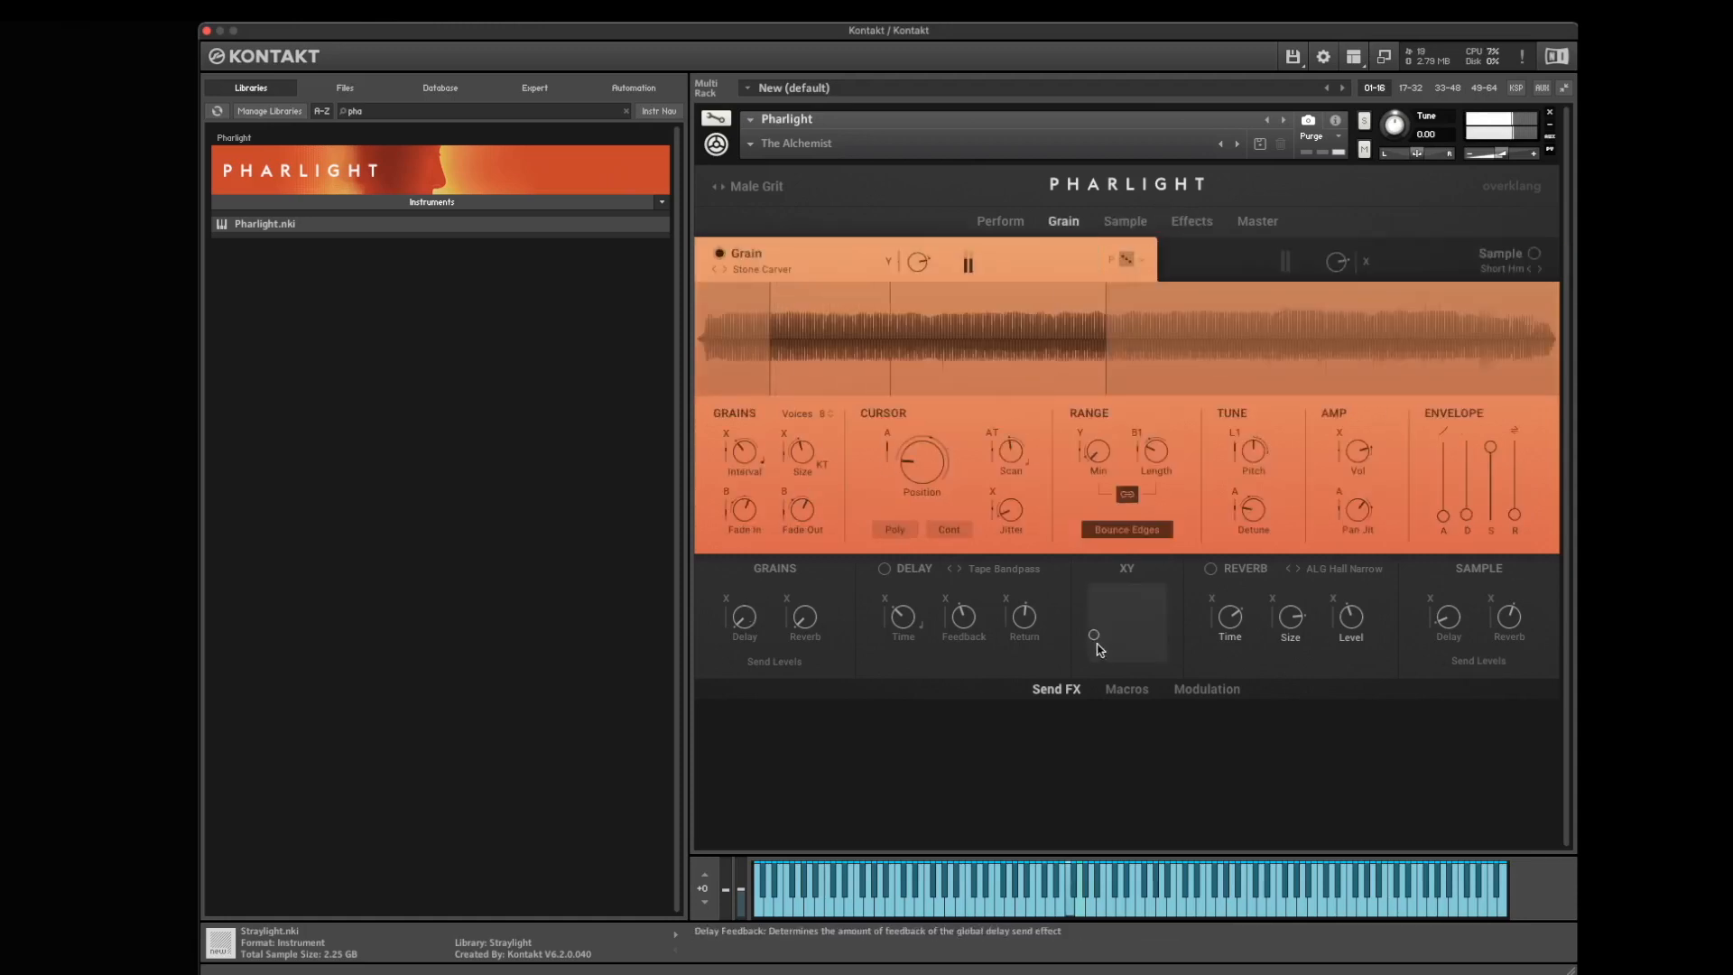
left_click(1207, 688)
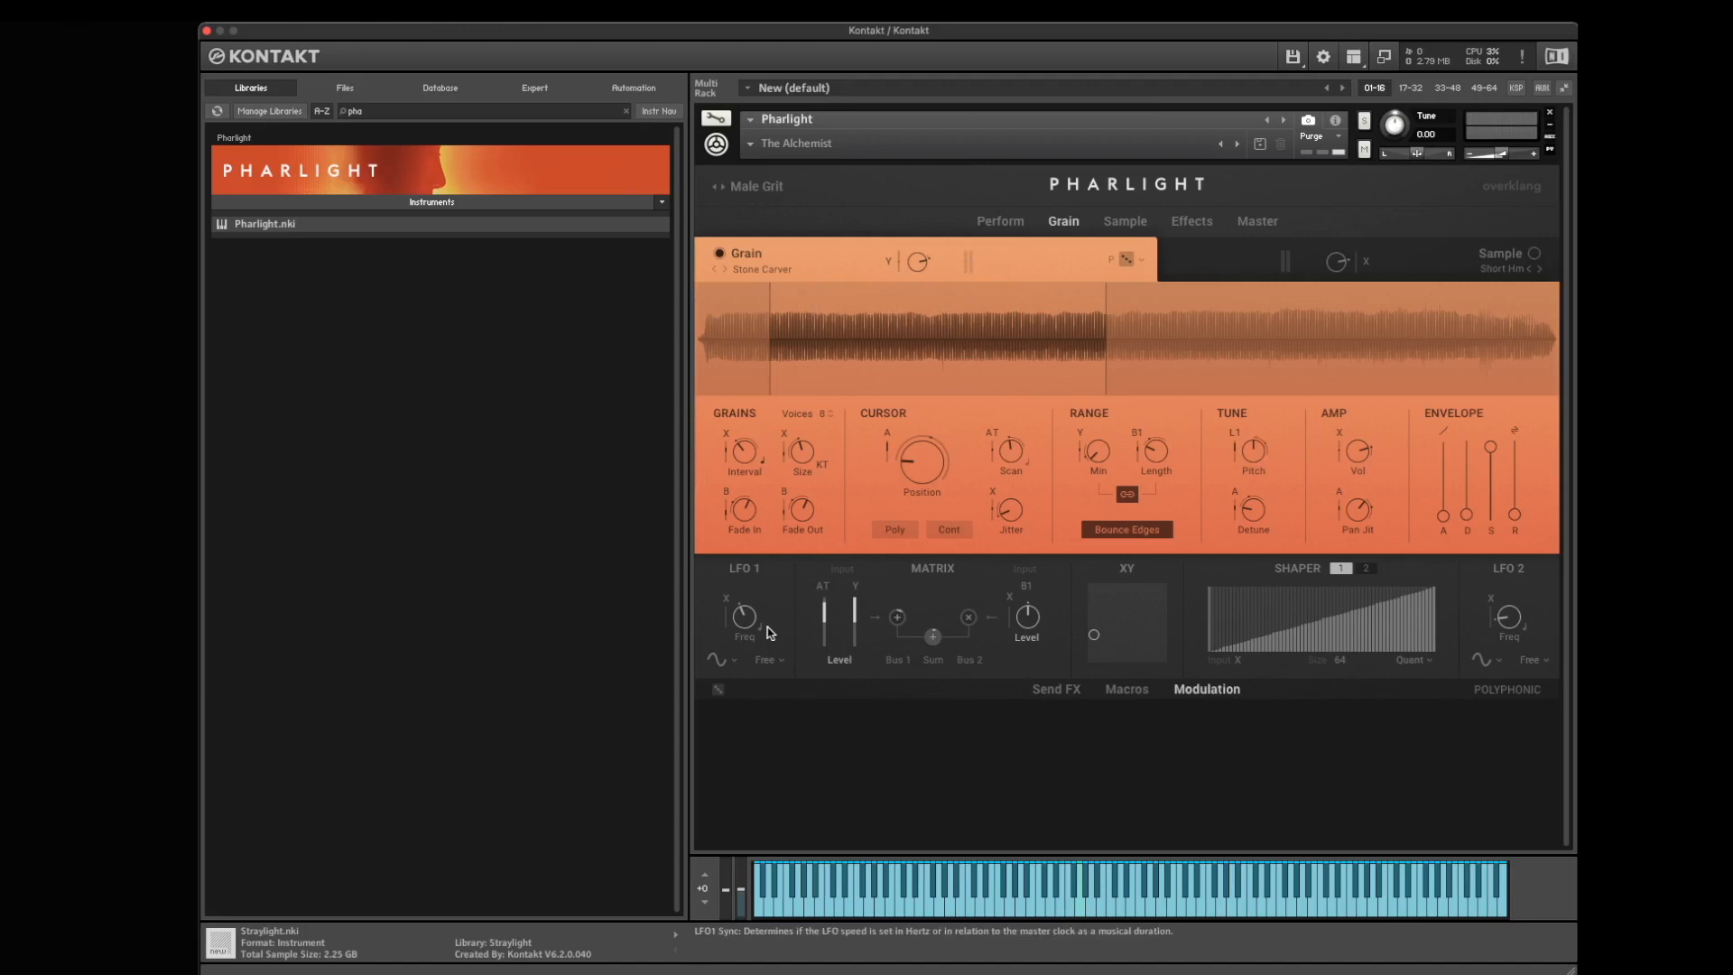
left_click_drag(743, 615, 745, 607)
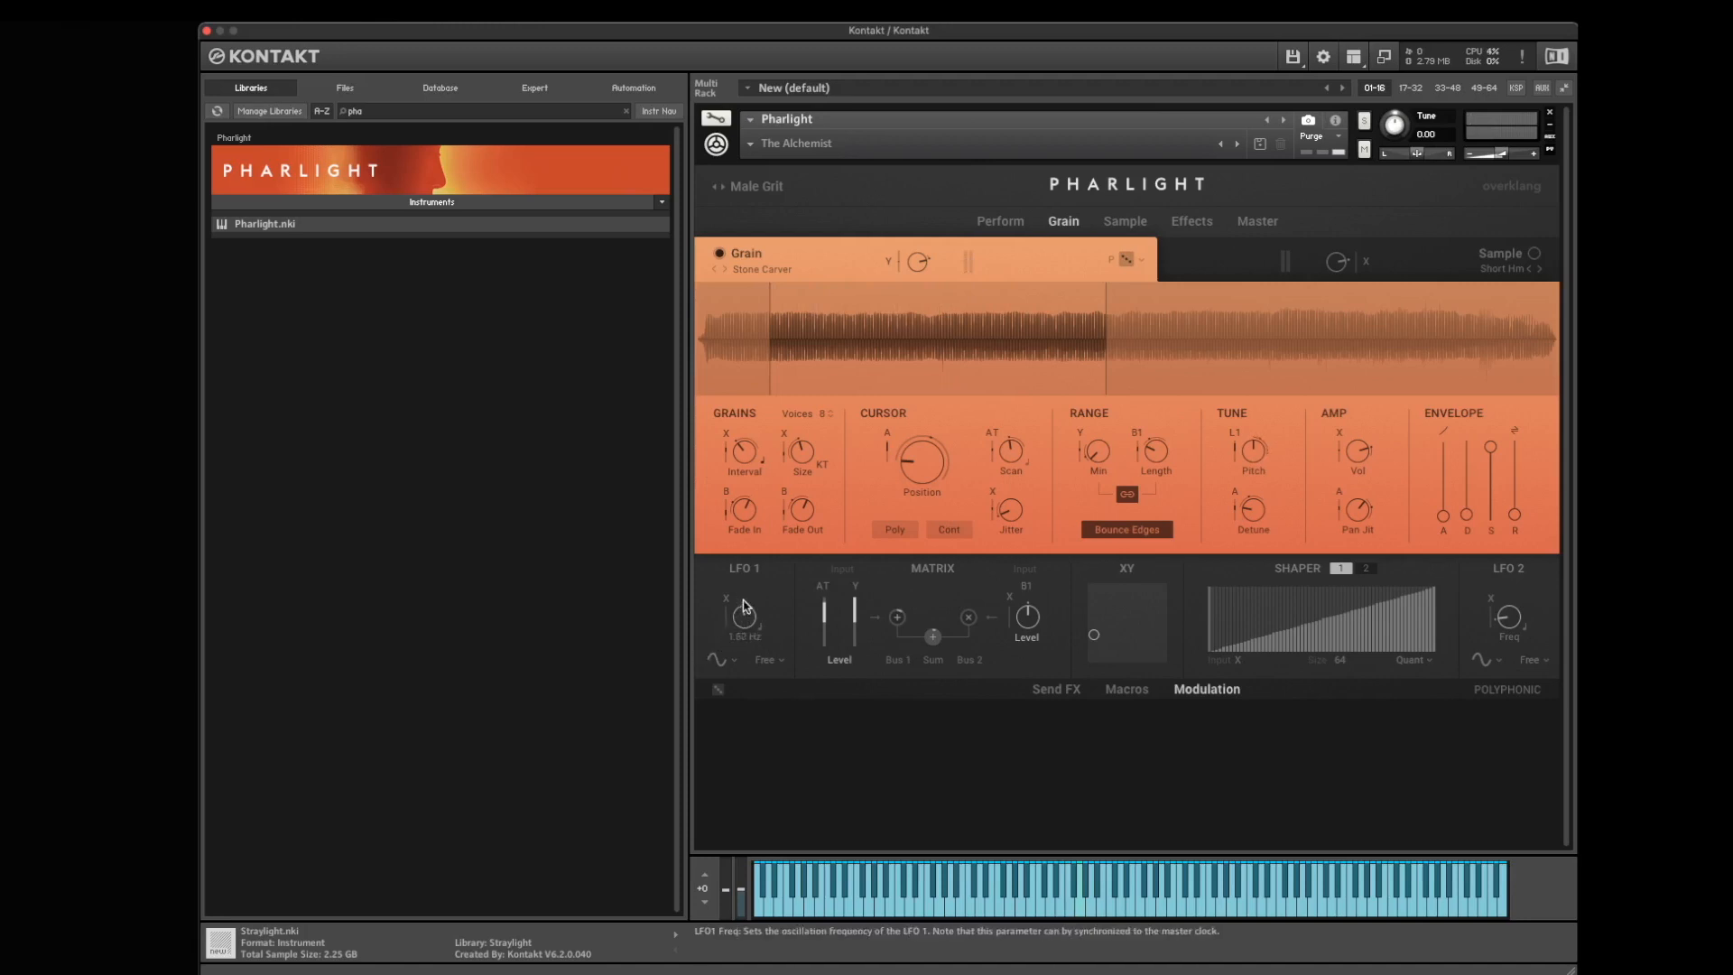
- Try the Ramp up and Random waveforms on LFO 1 and return it to Sine
left_click(714, 660)
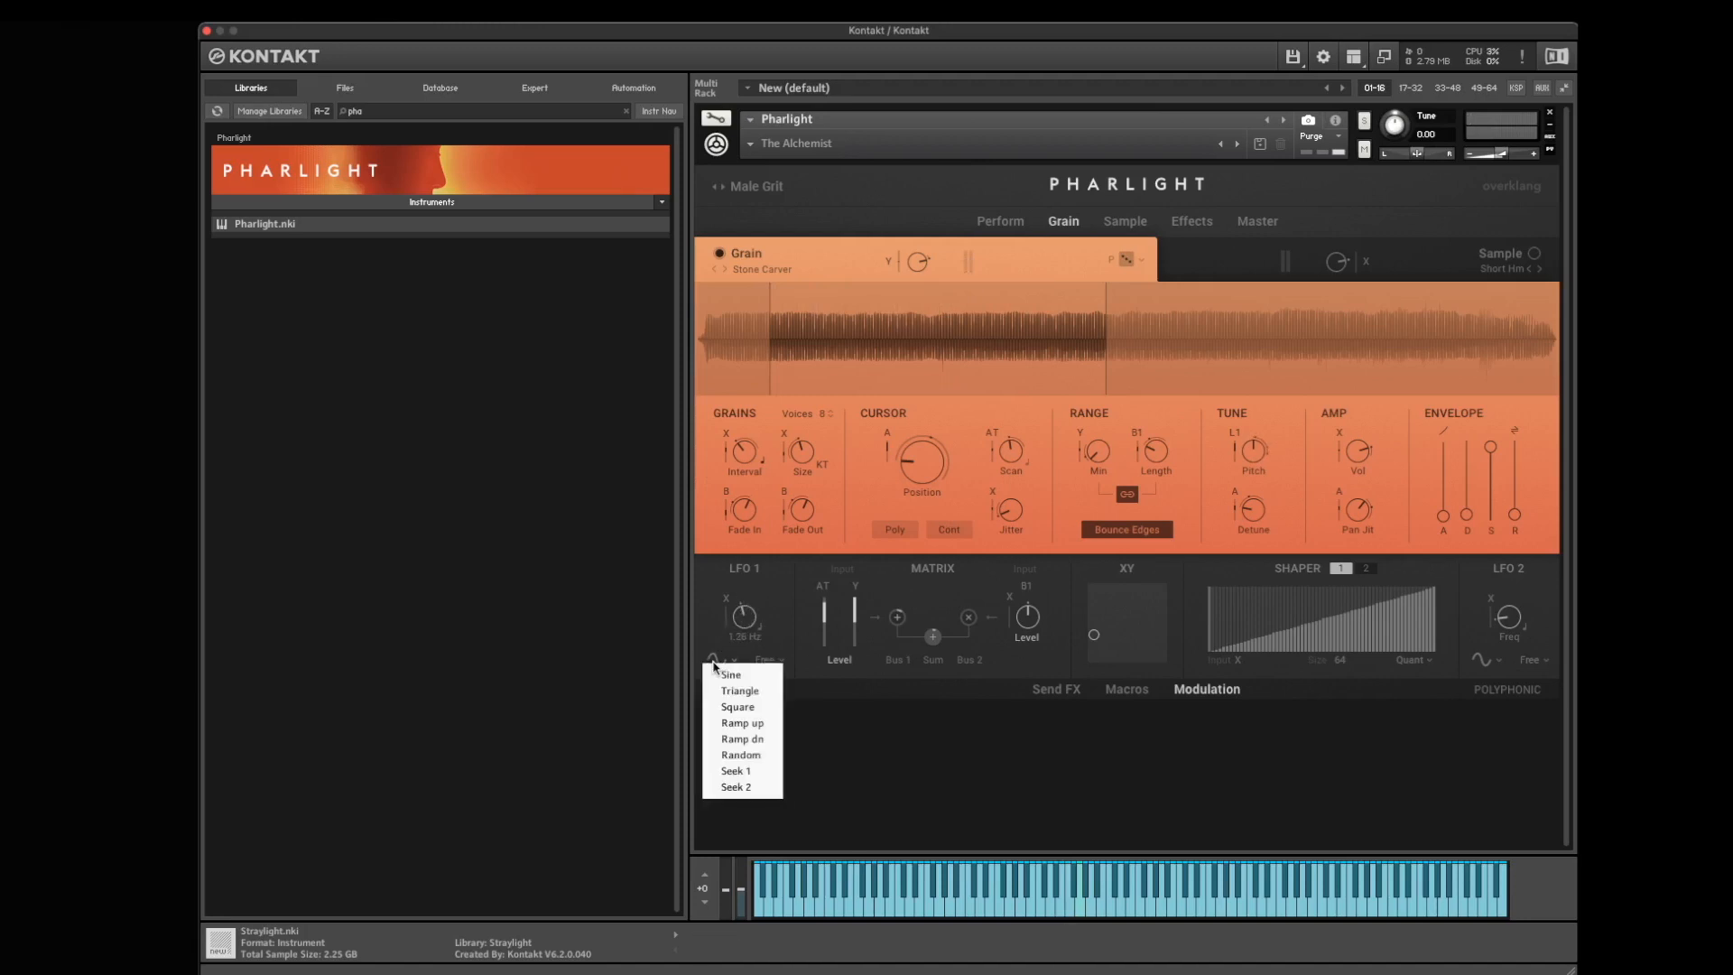
left_click(759, 725)
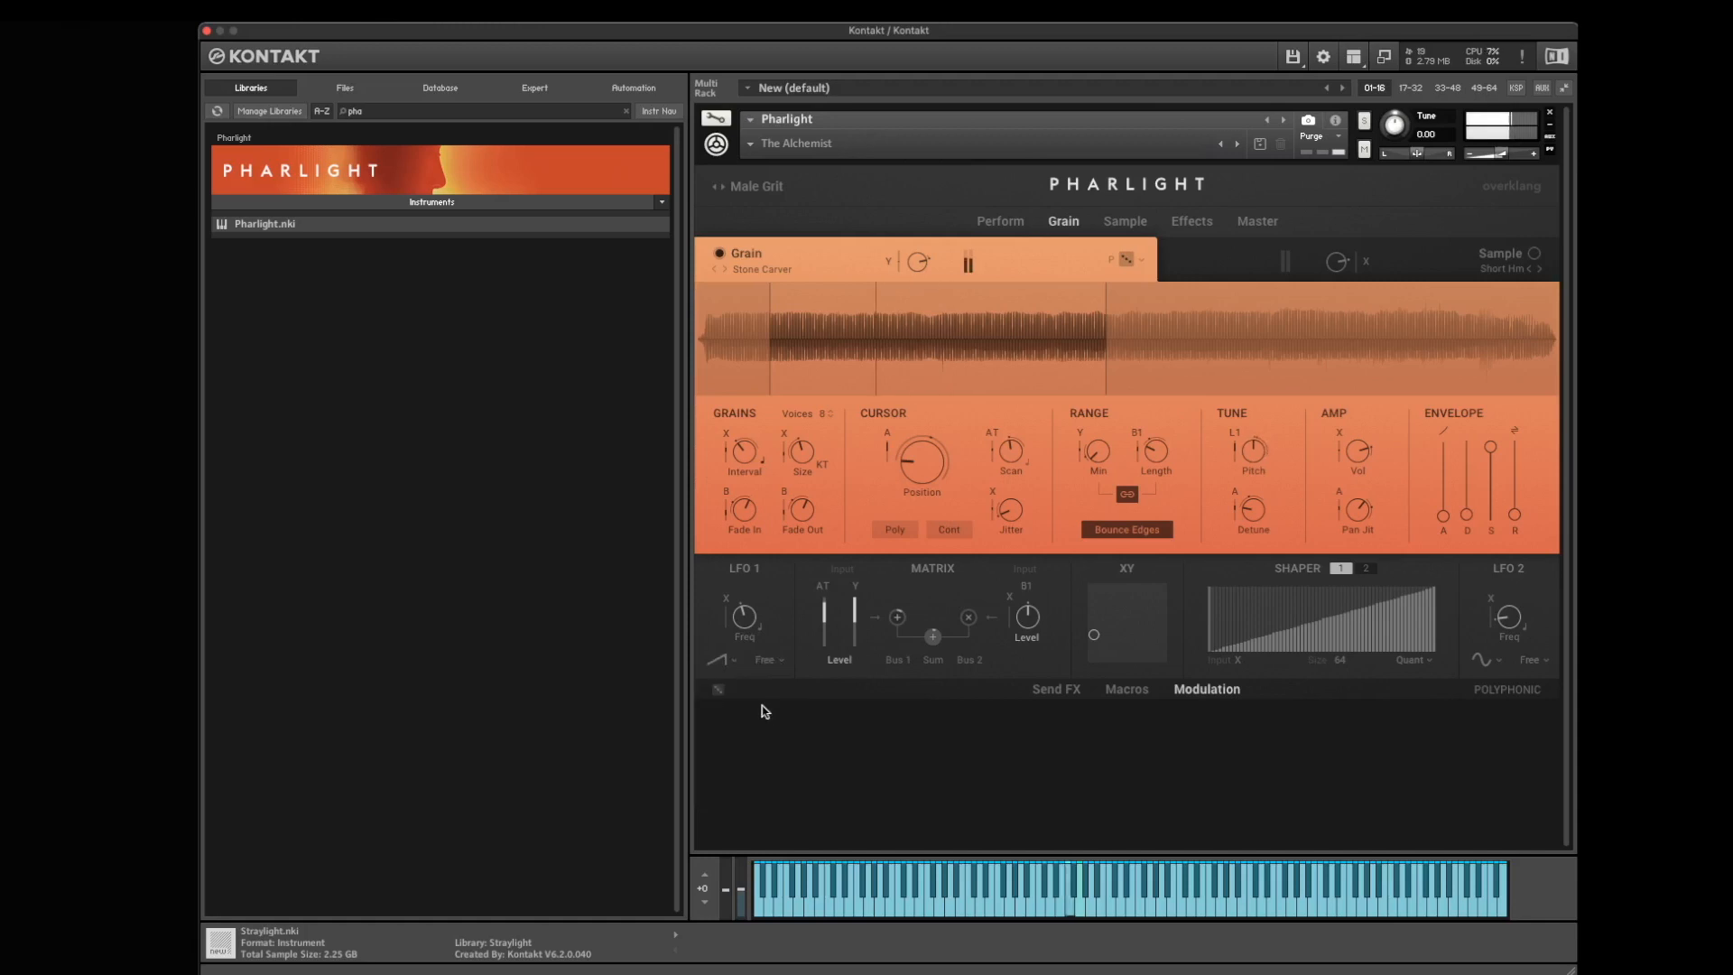
left_click(731, 666)
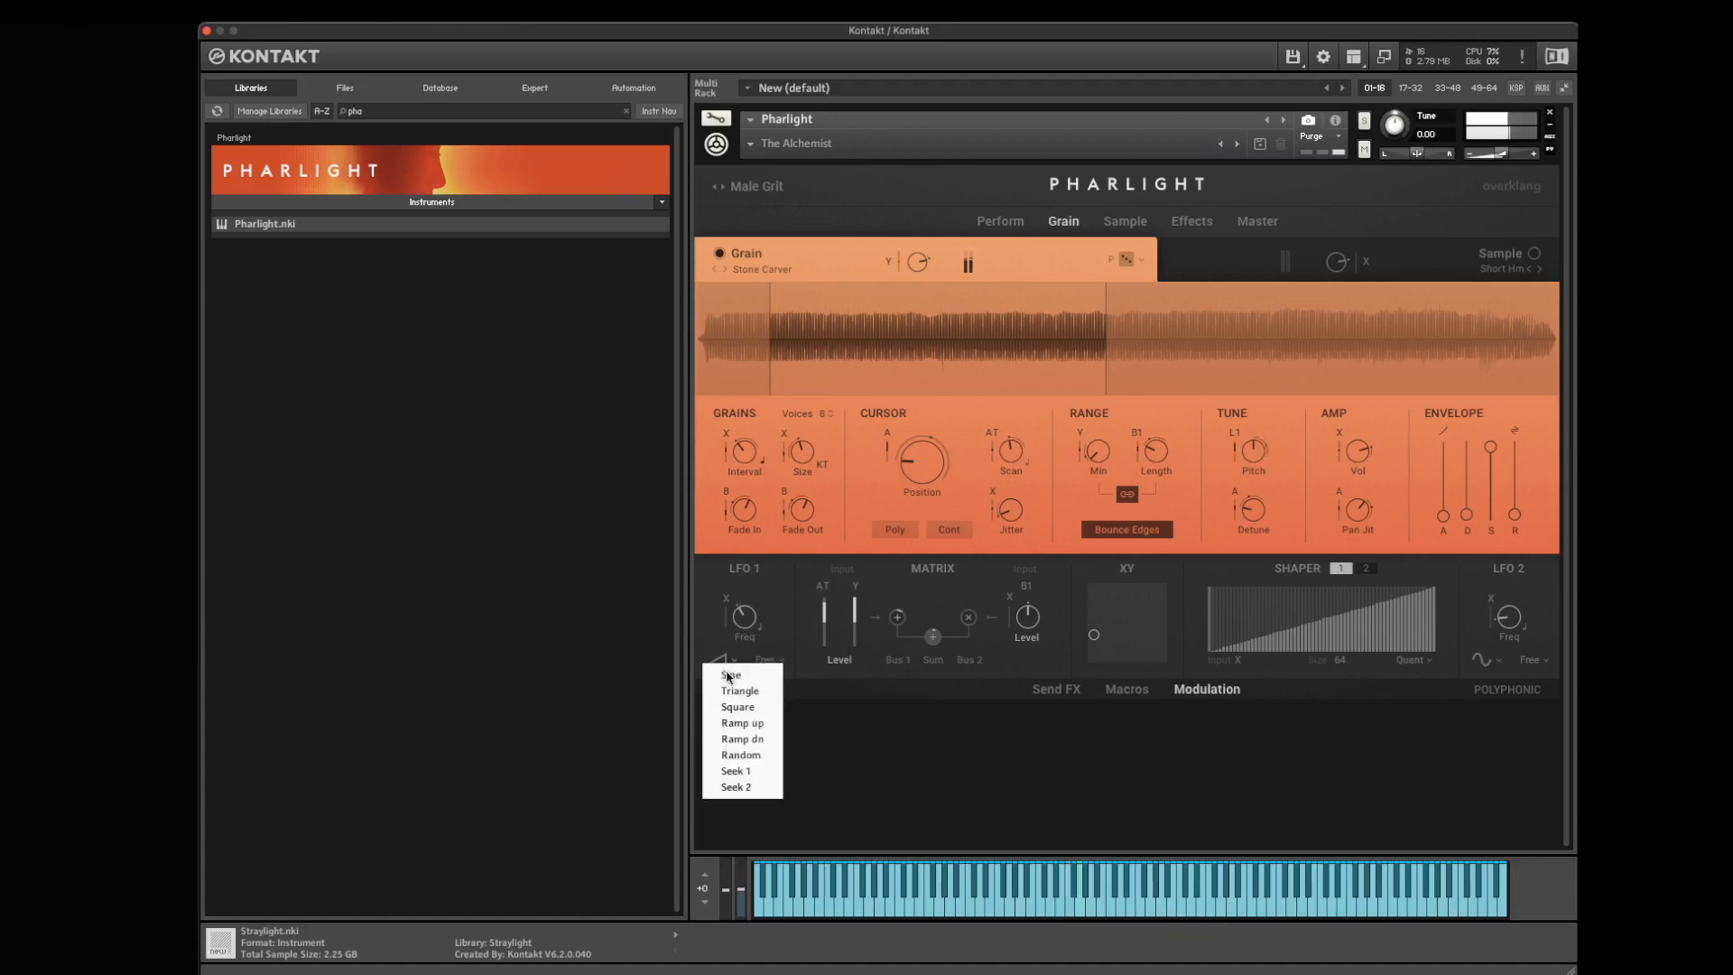
left_click(761, 753)
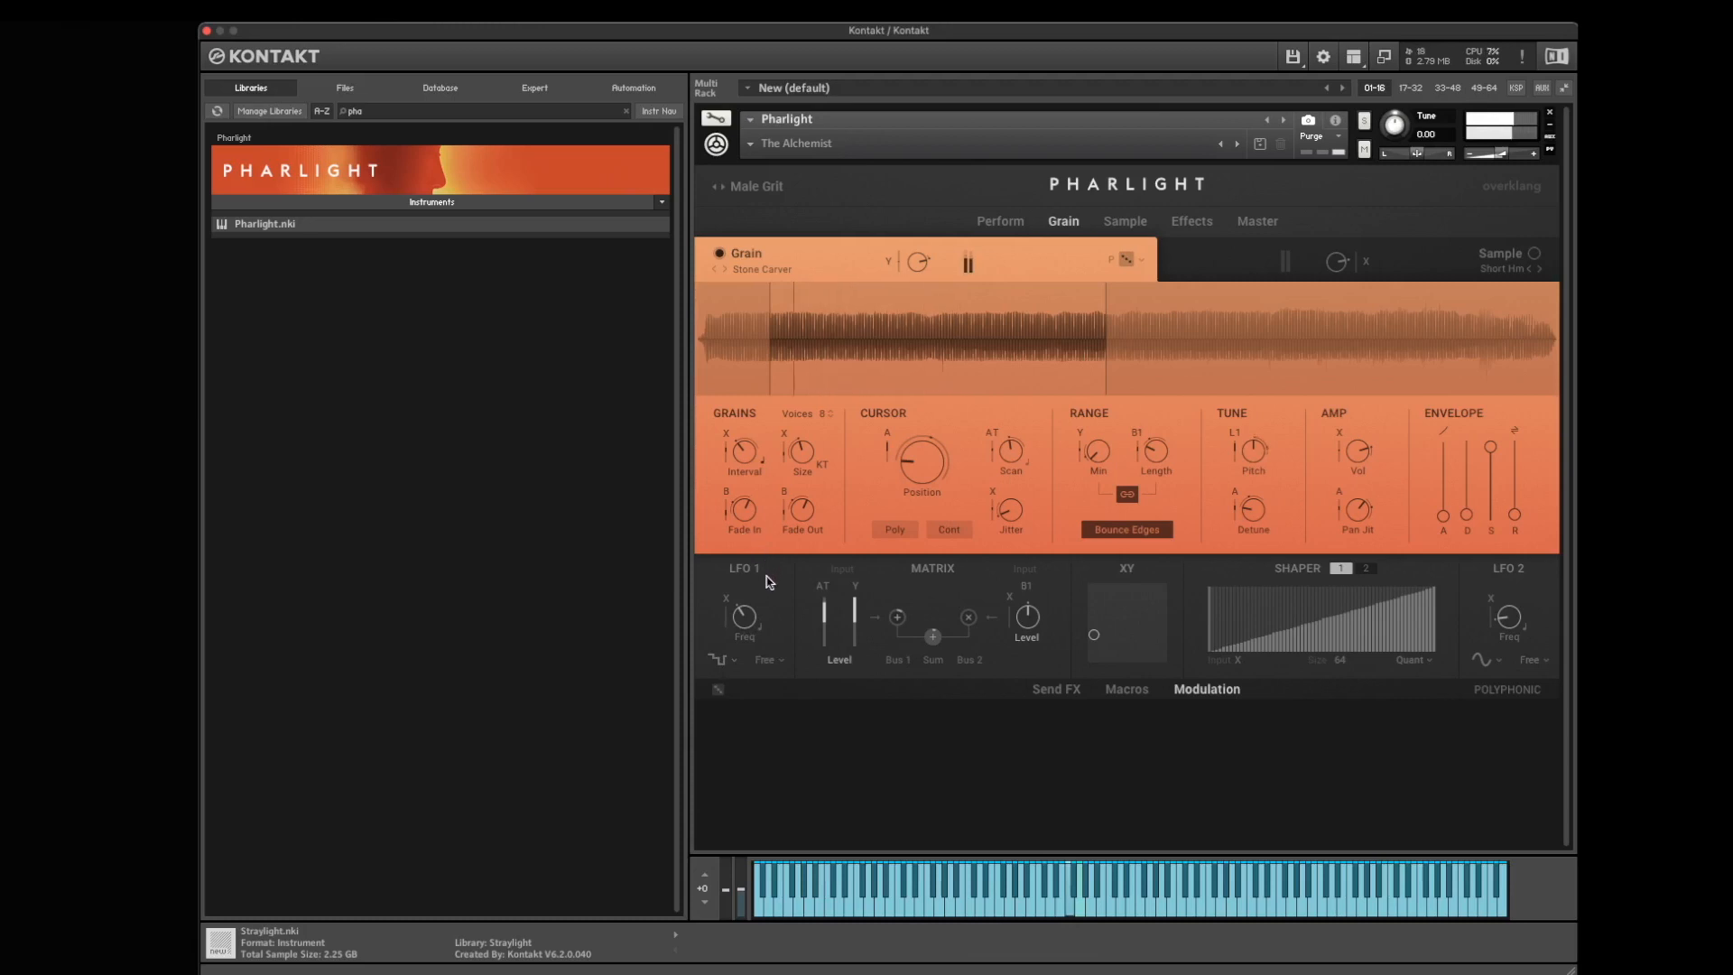
left_click(732, 661)
left_click(752, 677)
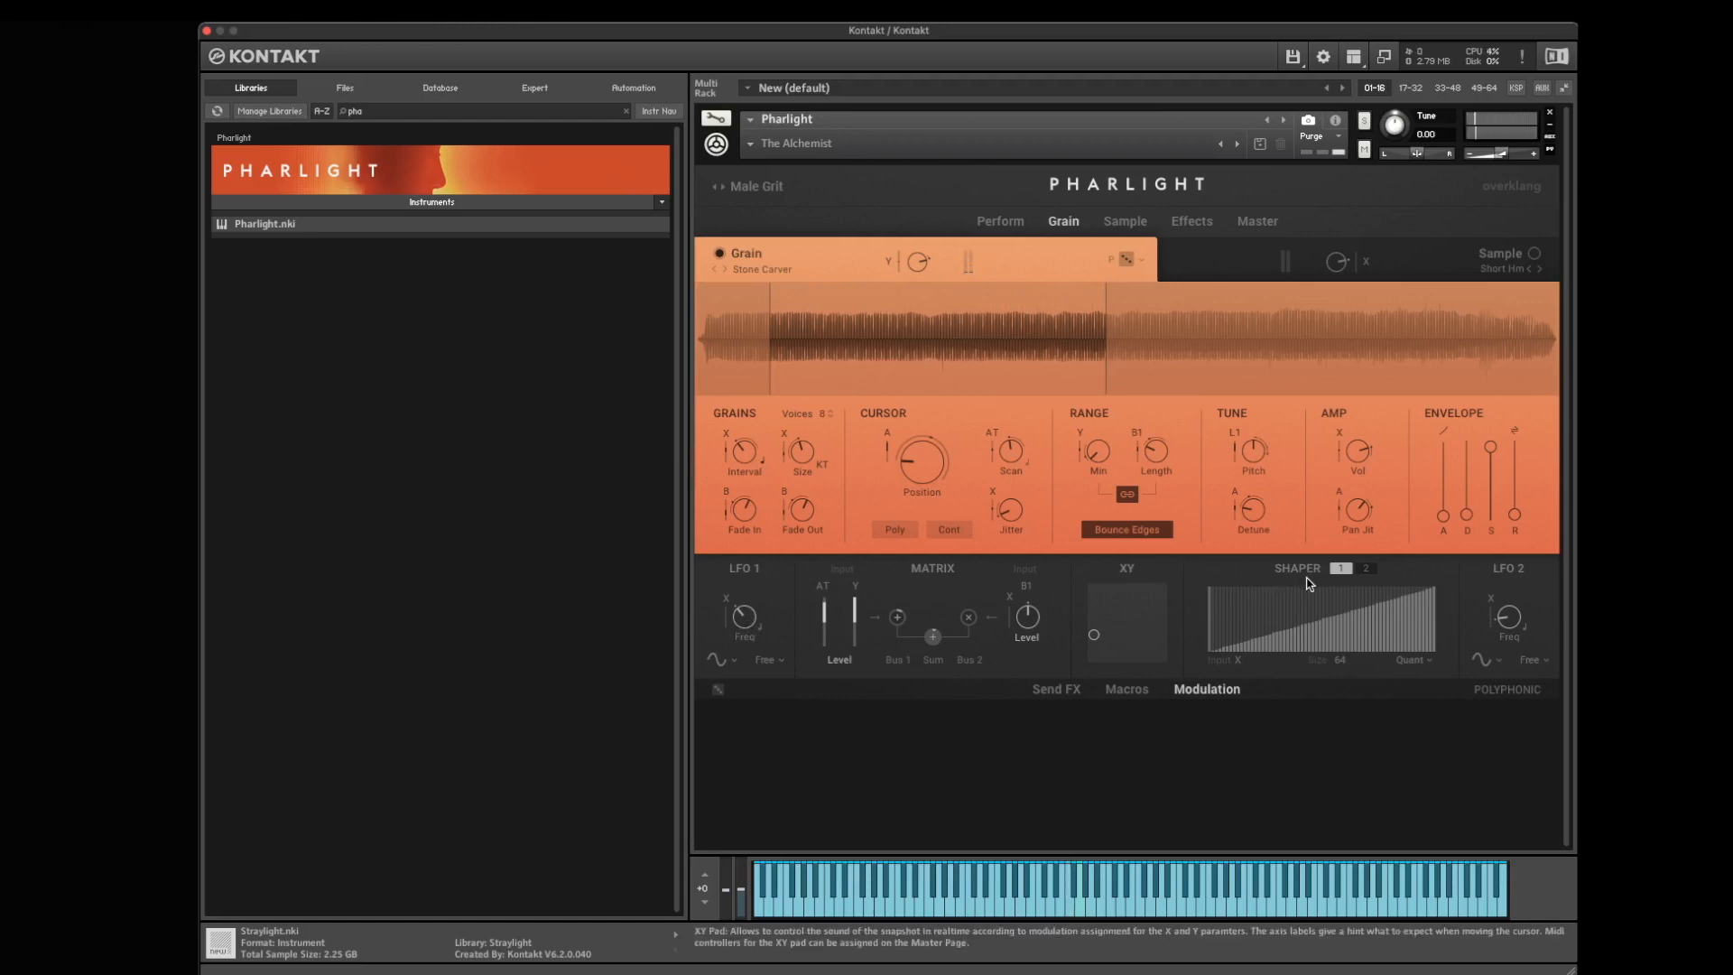
- Set LFO 1 as Shaper 1's input and assign Shaper 1 (S1) as the grain Pitch modulation source
left_click(1236, 661)
left_click(1299, 786)
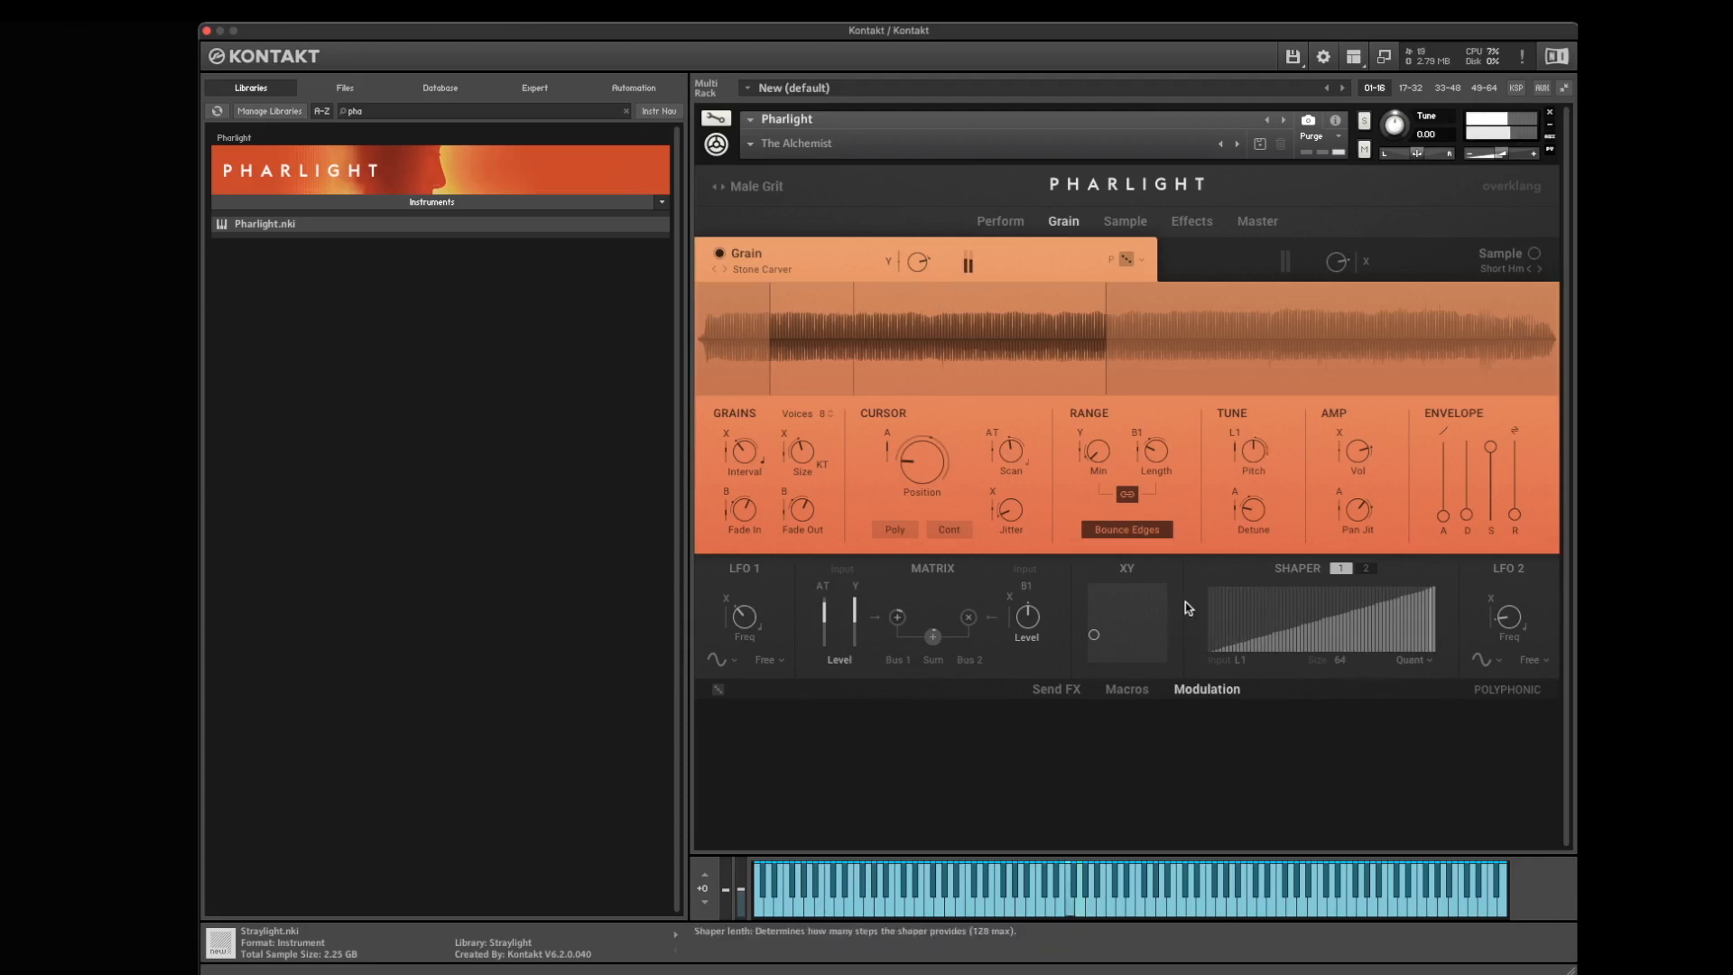
left_click(1235, 433)
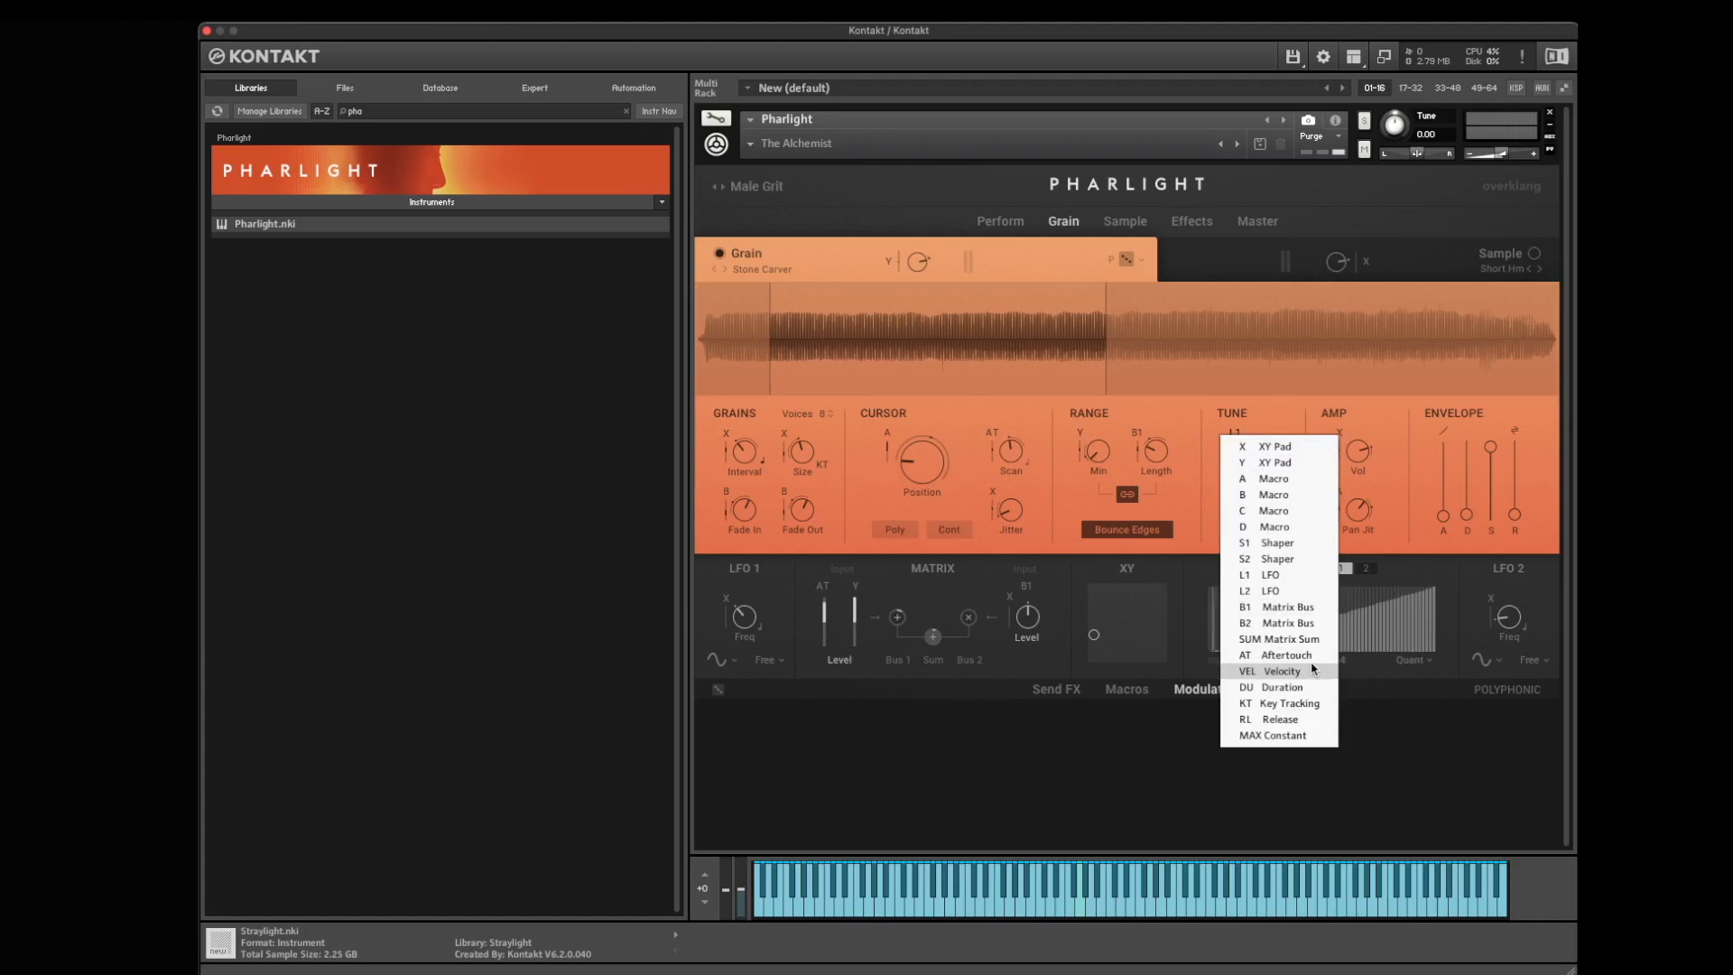
left_click(1301, 545)
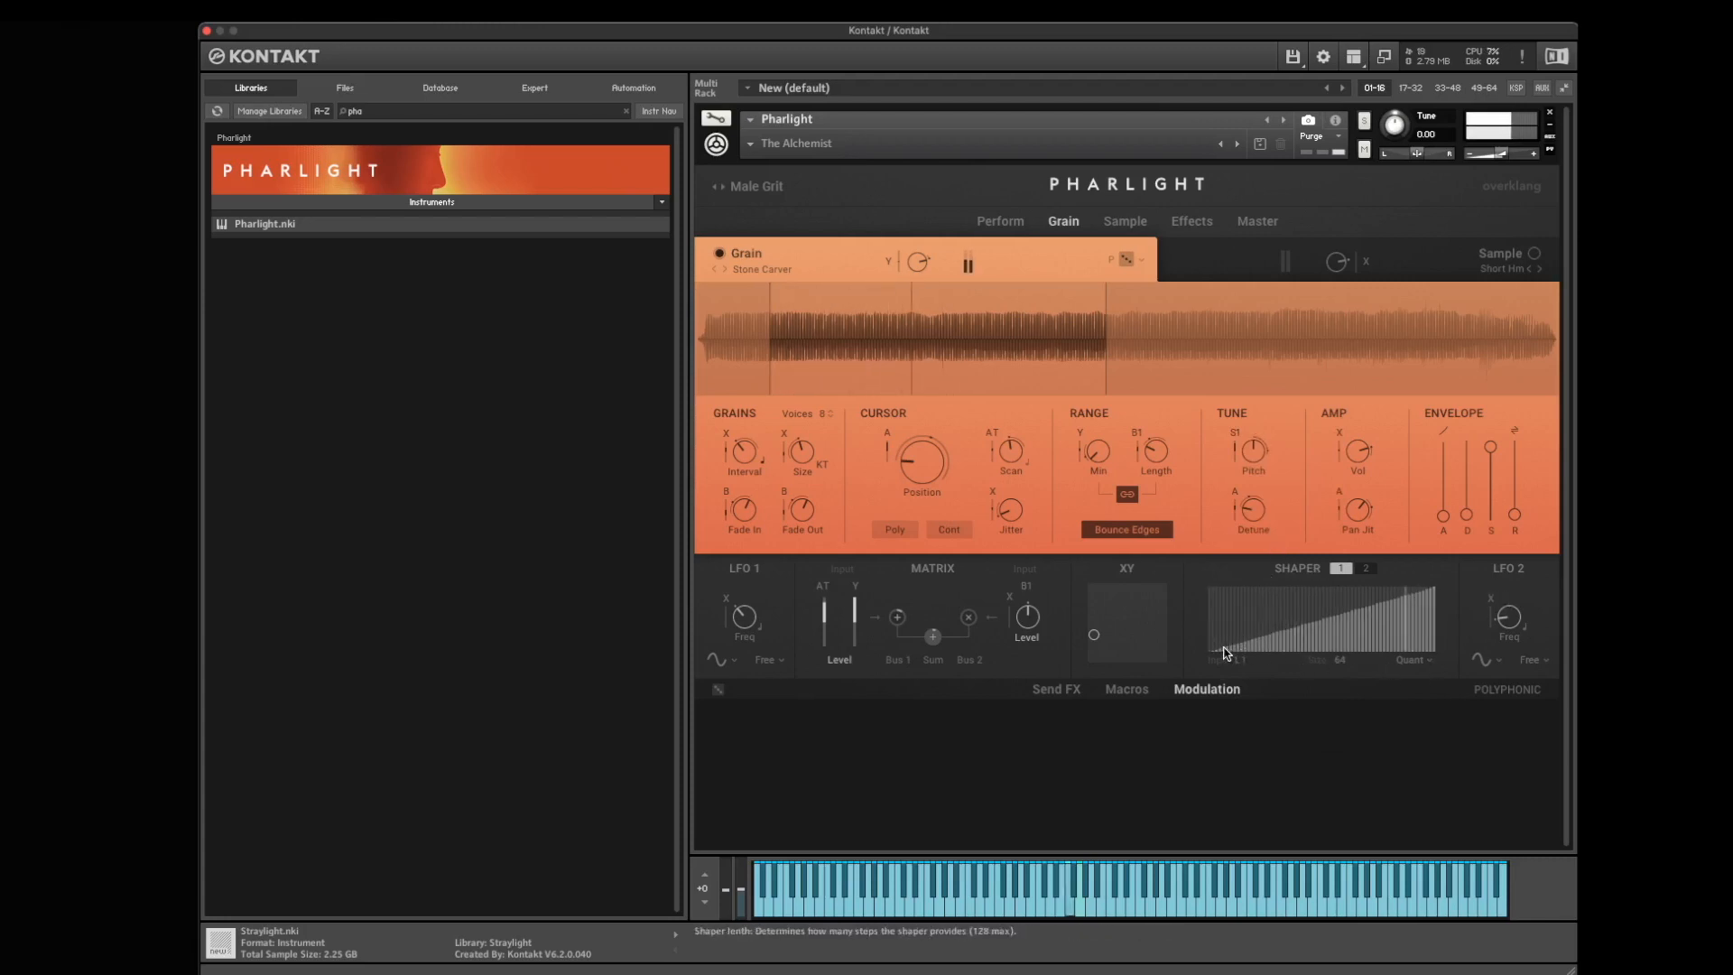
- Redraw Shaper 1's curve in several shapes, ending with a ramp over only its last steps, and compare with Shaper 2
mouse_move(1215, 652)
left_mouse_down()
mouse_move(1250, 612)
mouse_move(1315, 634)
mouse_move(1400, 627)
mouse_move(1431, 588)
left_mouse_up()
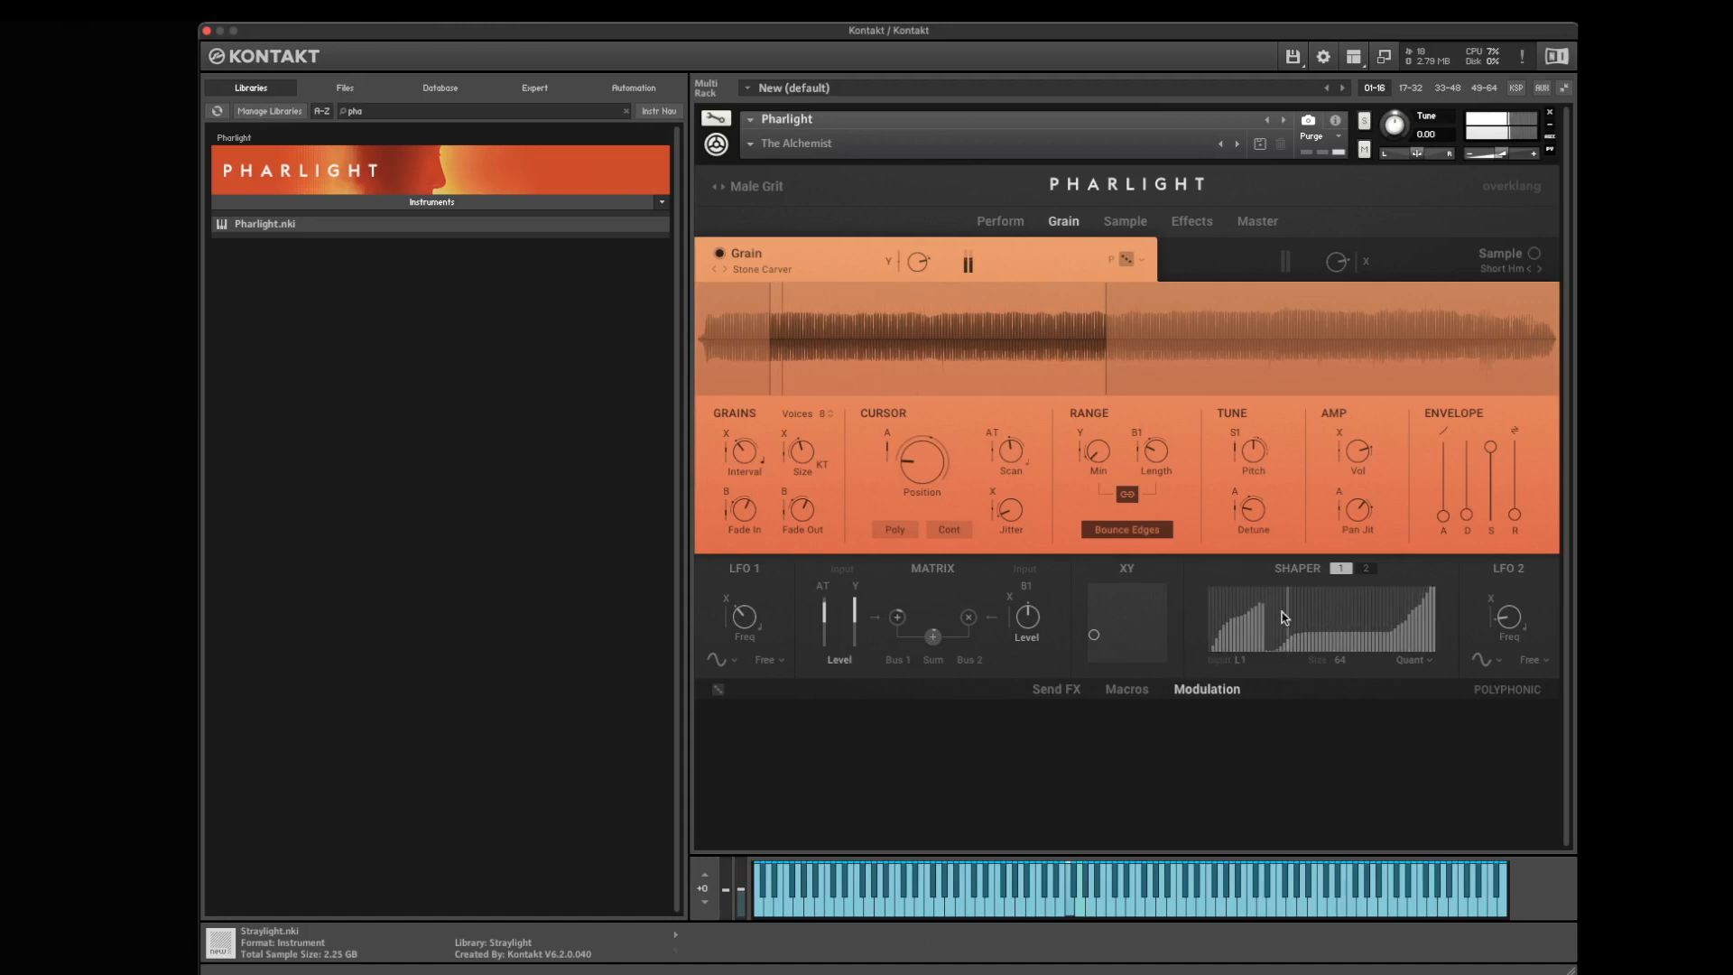
left_click_drag(1218, 605, 1477, 681)
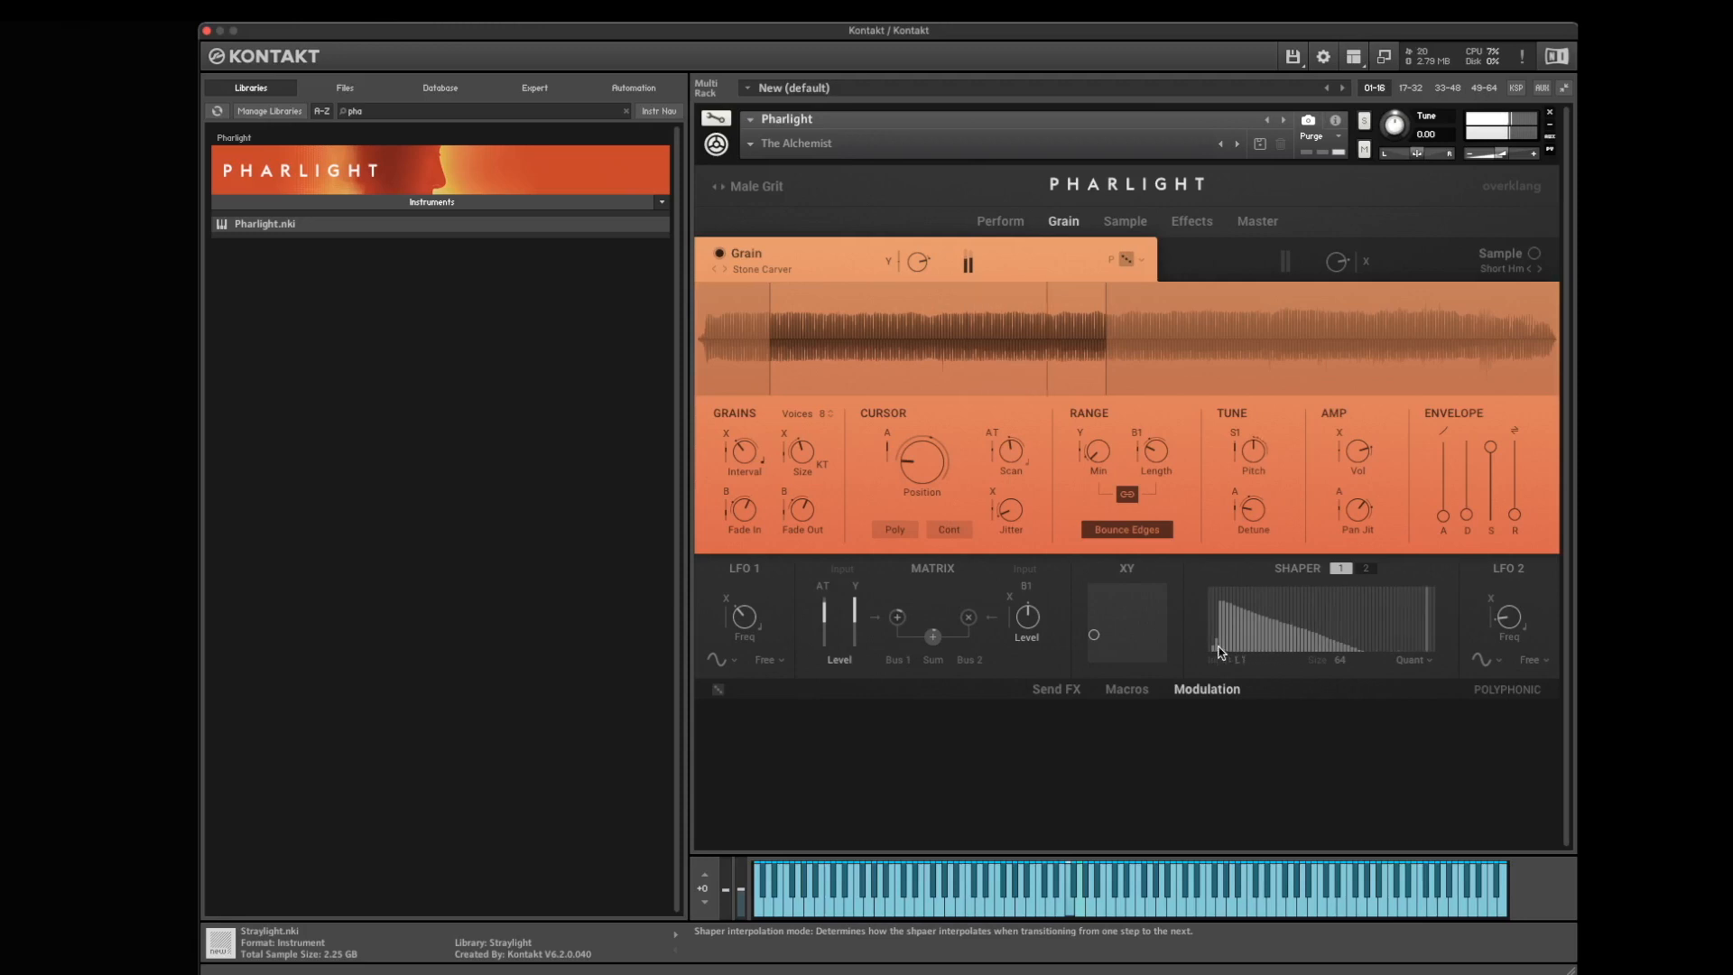
mouse_move(1209, 646)
left_mouse_down()
mouse_move(1321, 643)
mouse_move(1435, 589)
left_mouse_up()
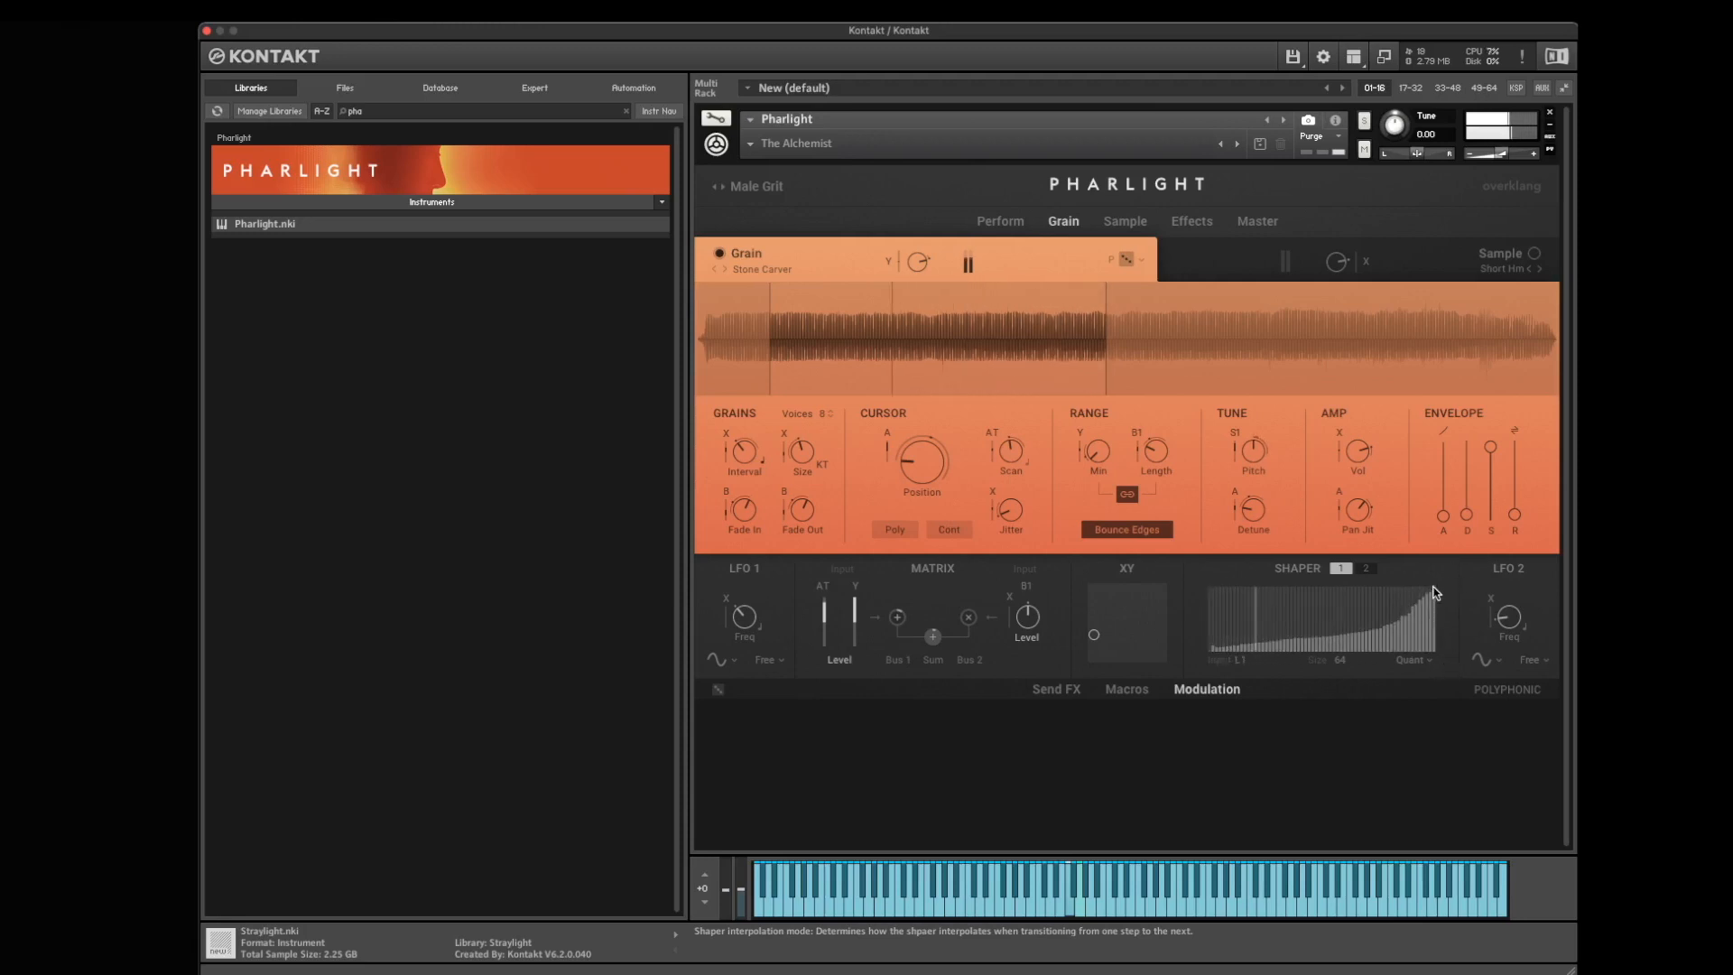
left_click_drag(1434, 590, 1387, 644)
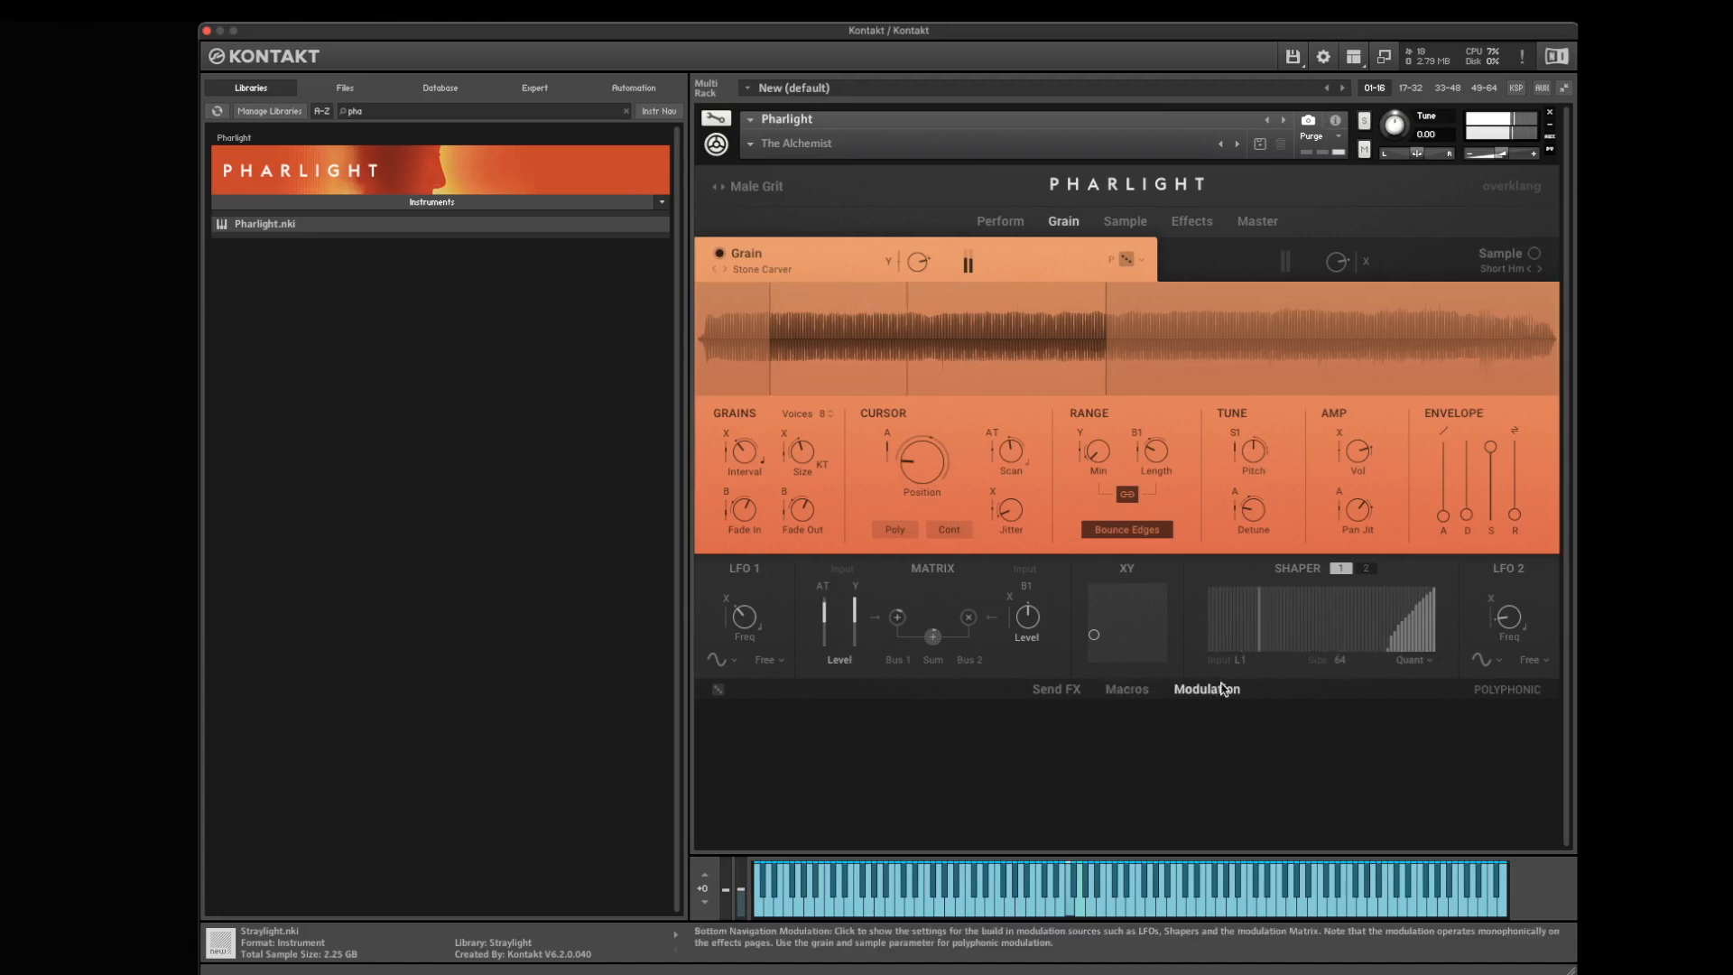
left_click(1364, 567)
left_click(1341, 568)
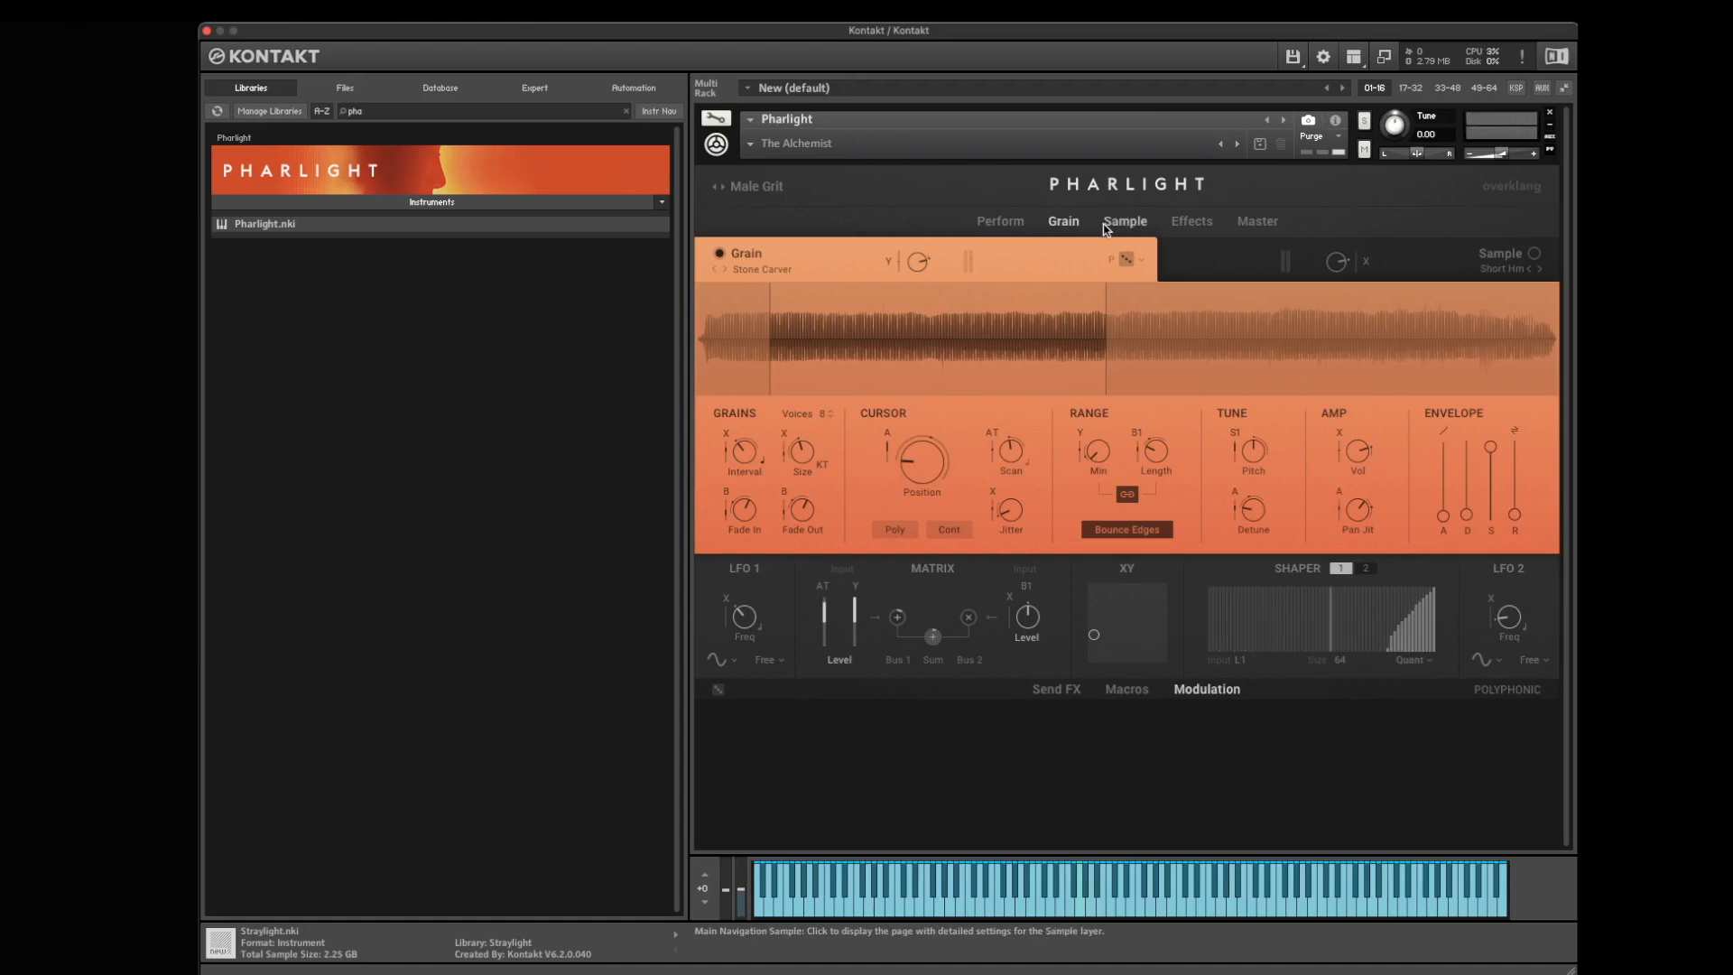
- Clear the Pad, Keys, Decaying, Impact and Dramatic filter tags in the Pharlight snapshot browser and close it
left_click(1002, 221)
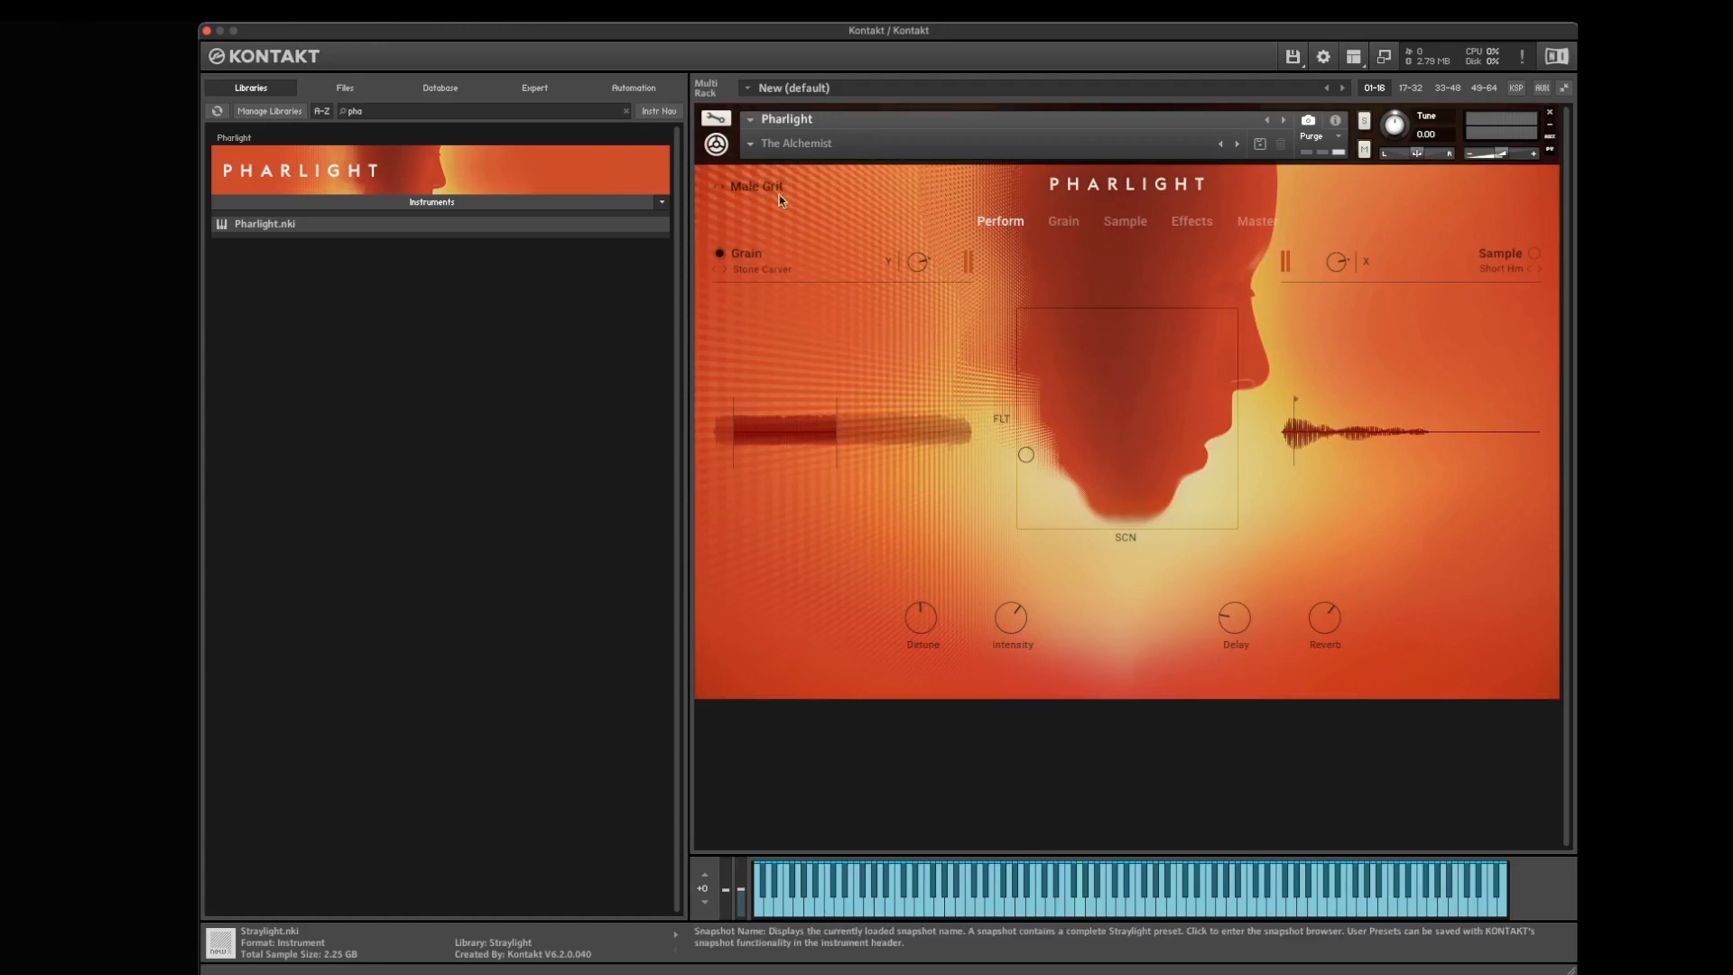
left_click(755, 186)
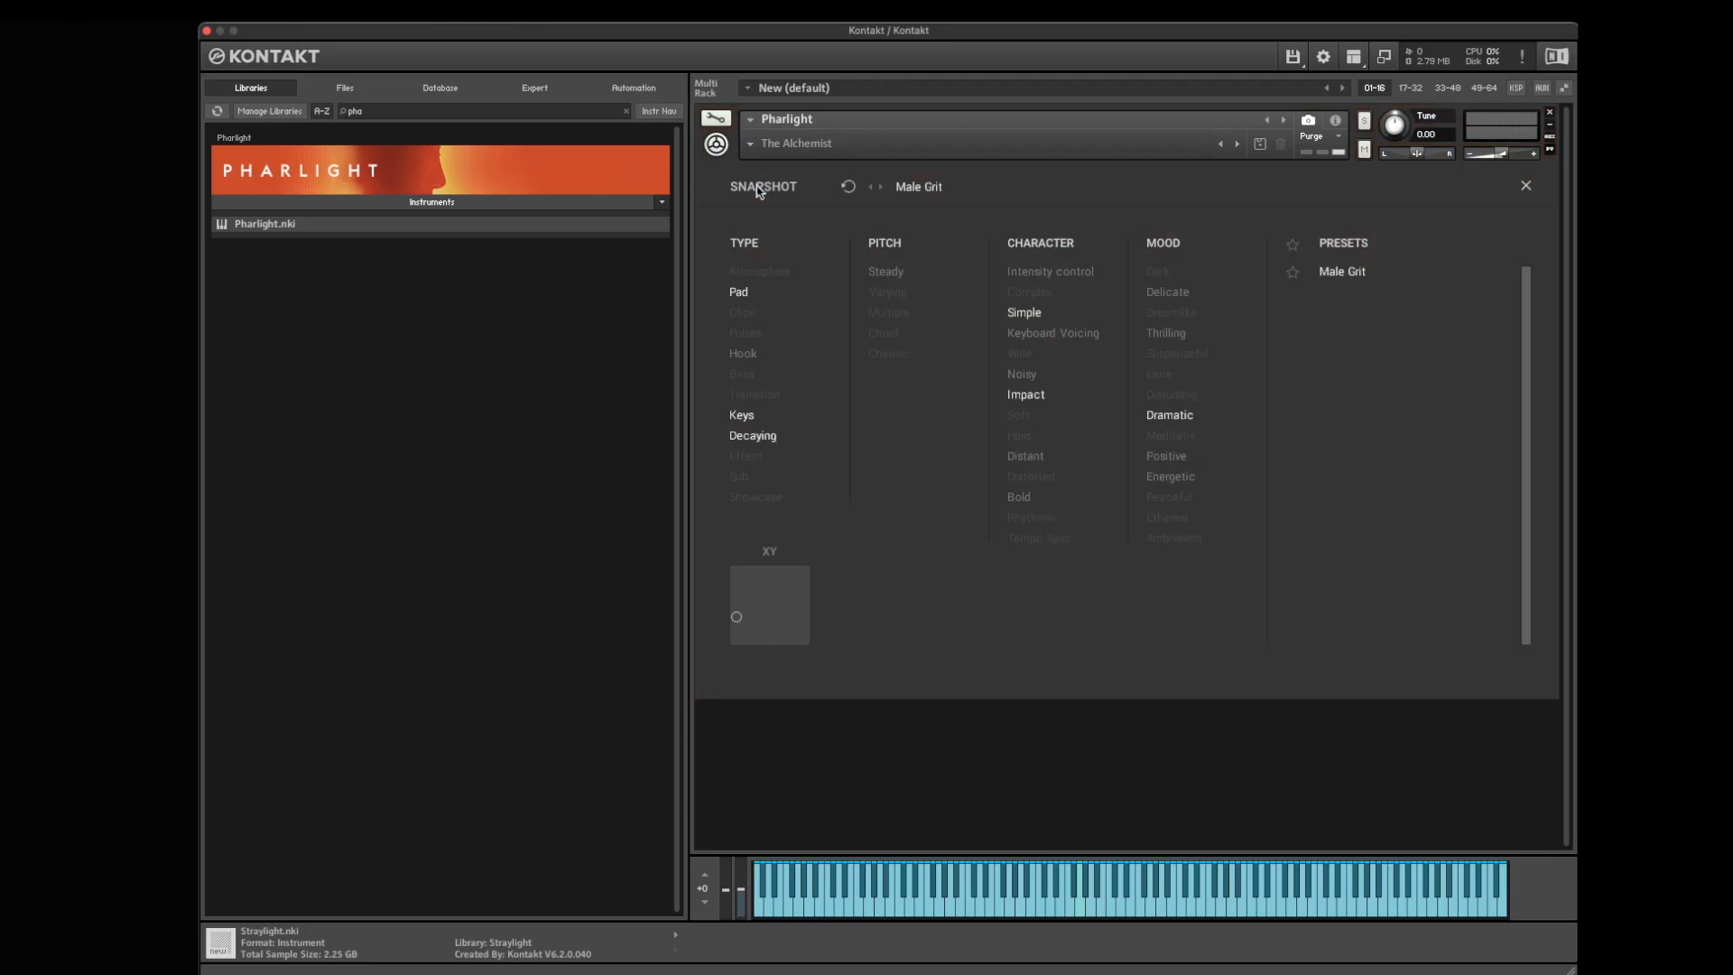
left_click(744, 293)
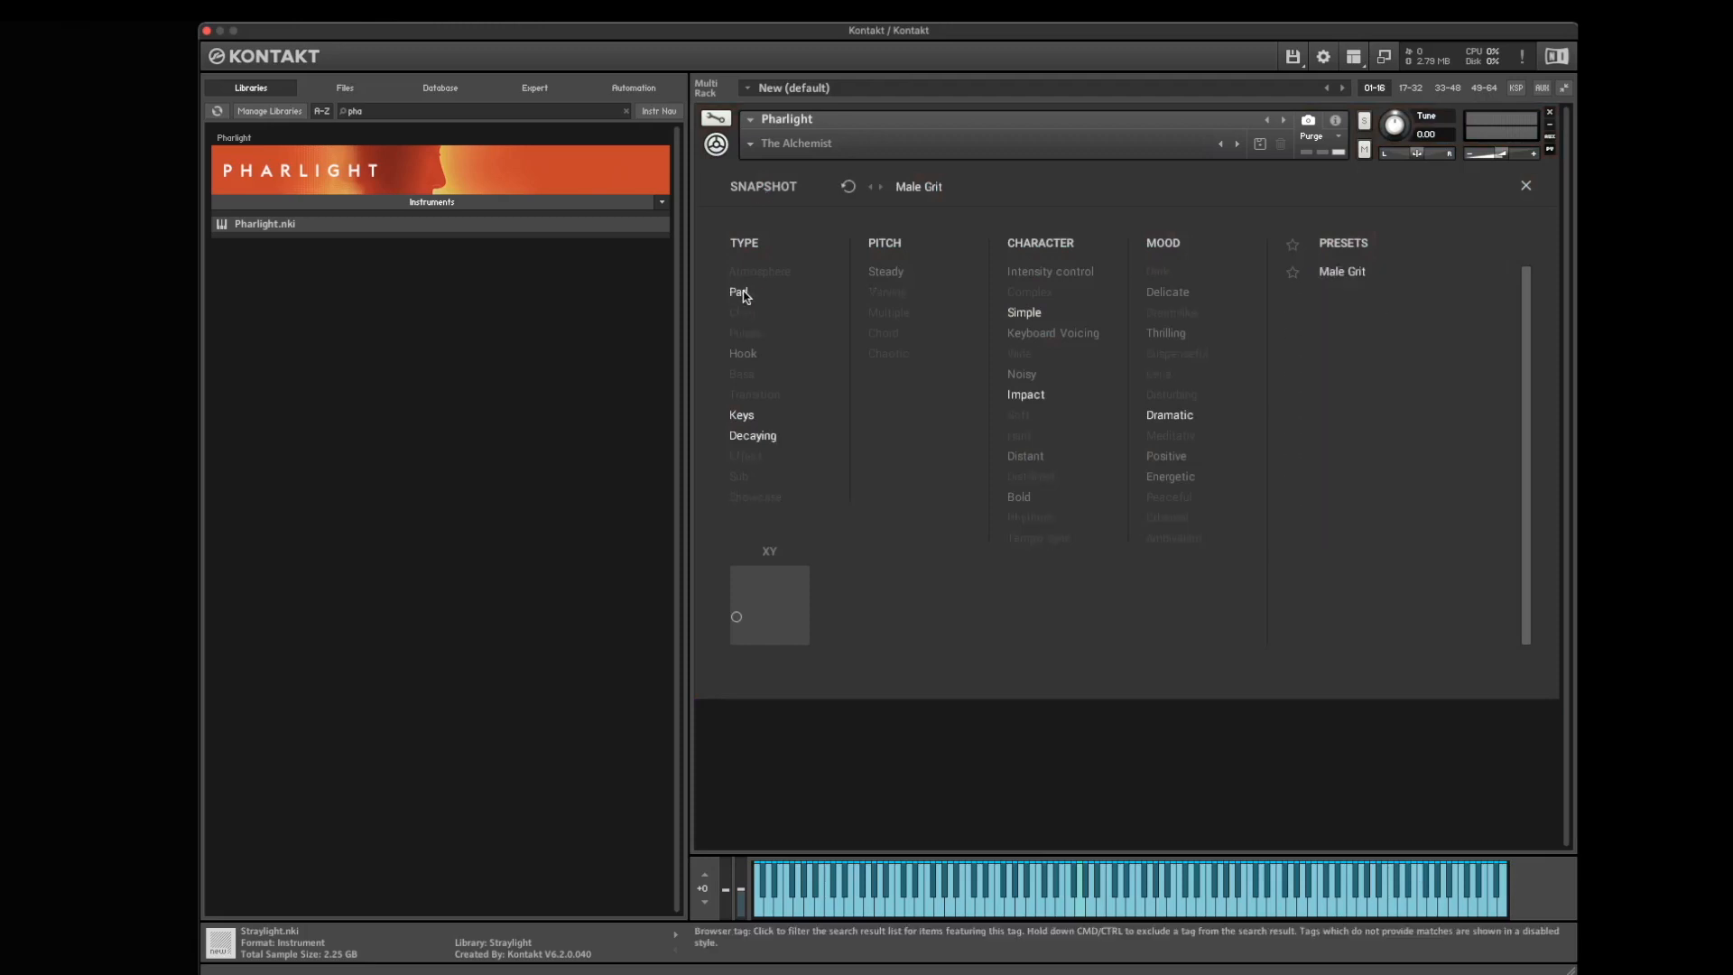
left_click(744, 293)
left_click(741, 415)
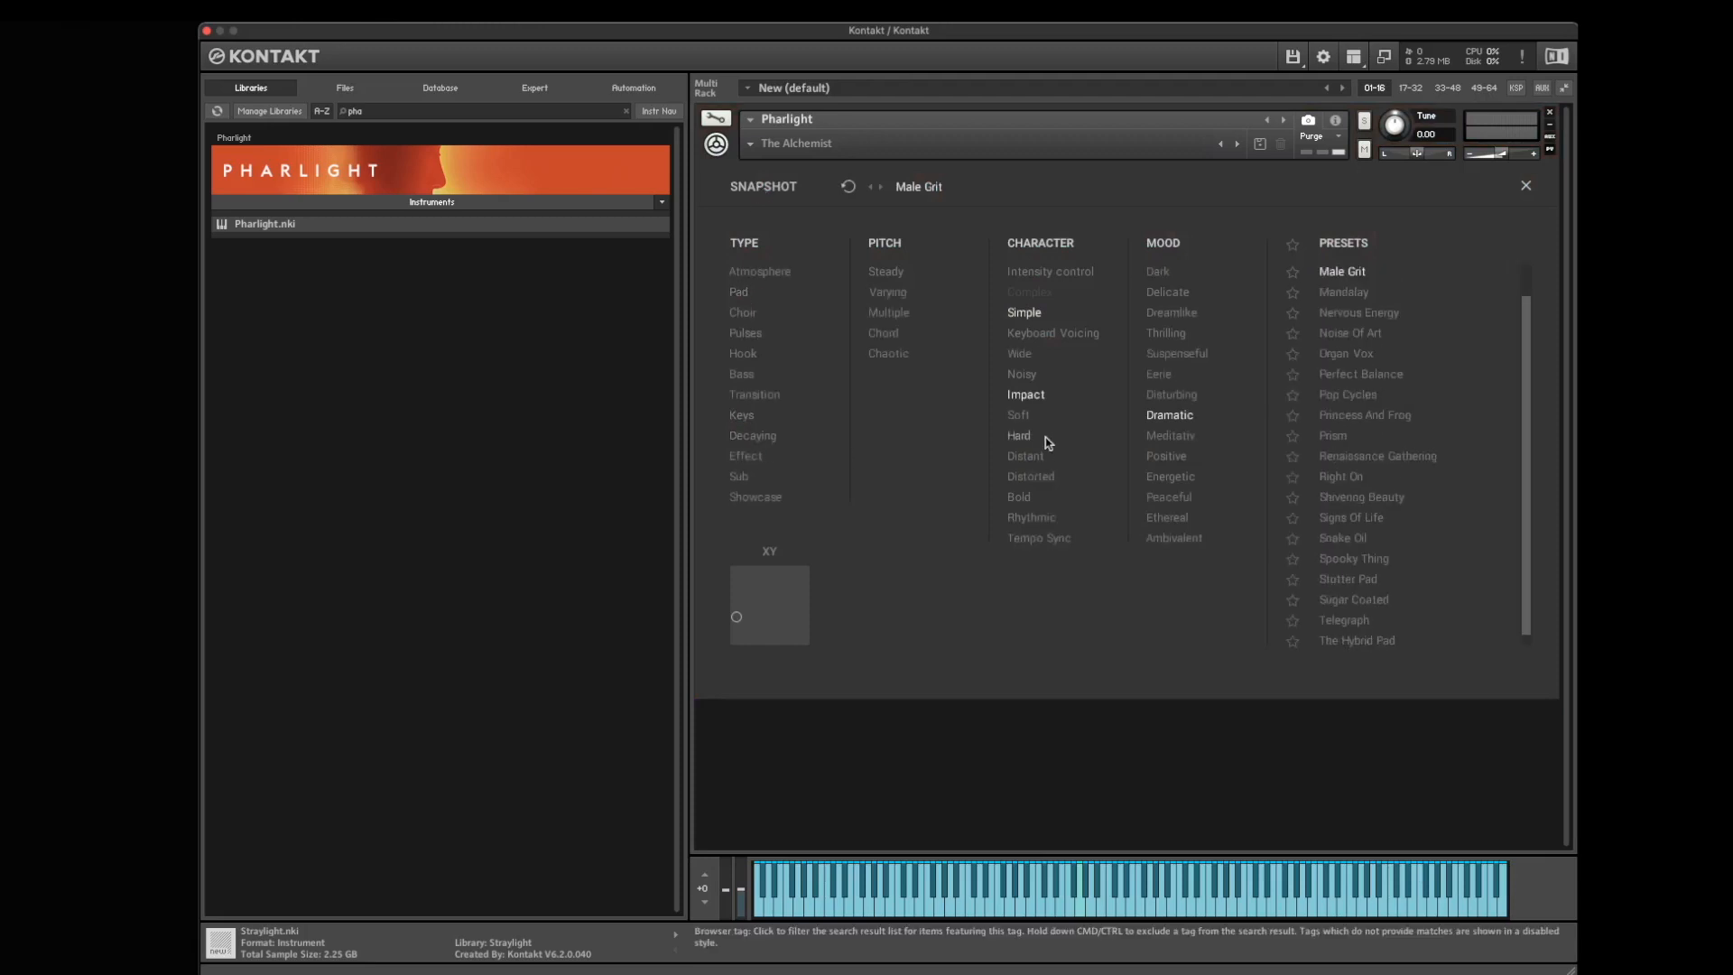
left_click(1028, 398)
left_click(1168, 415)
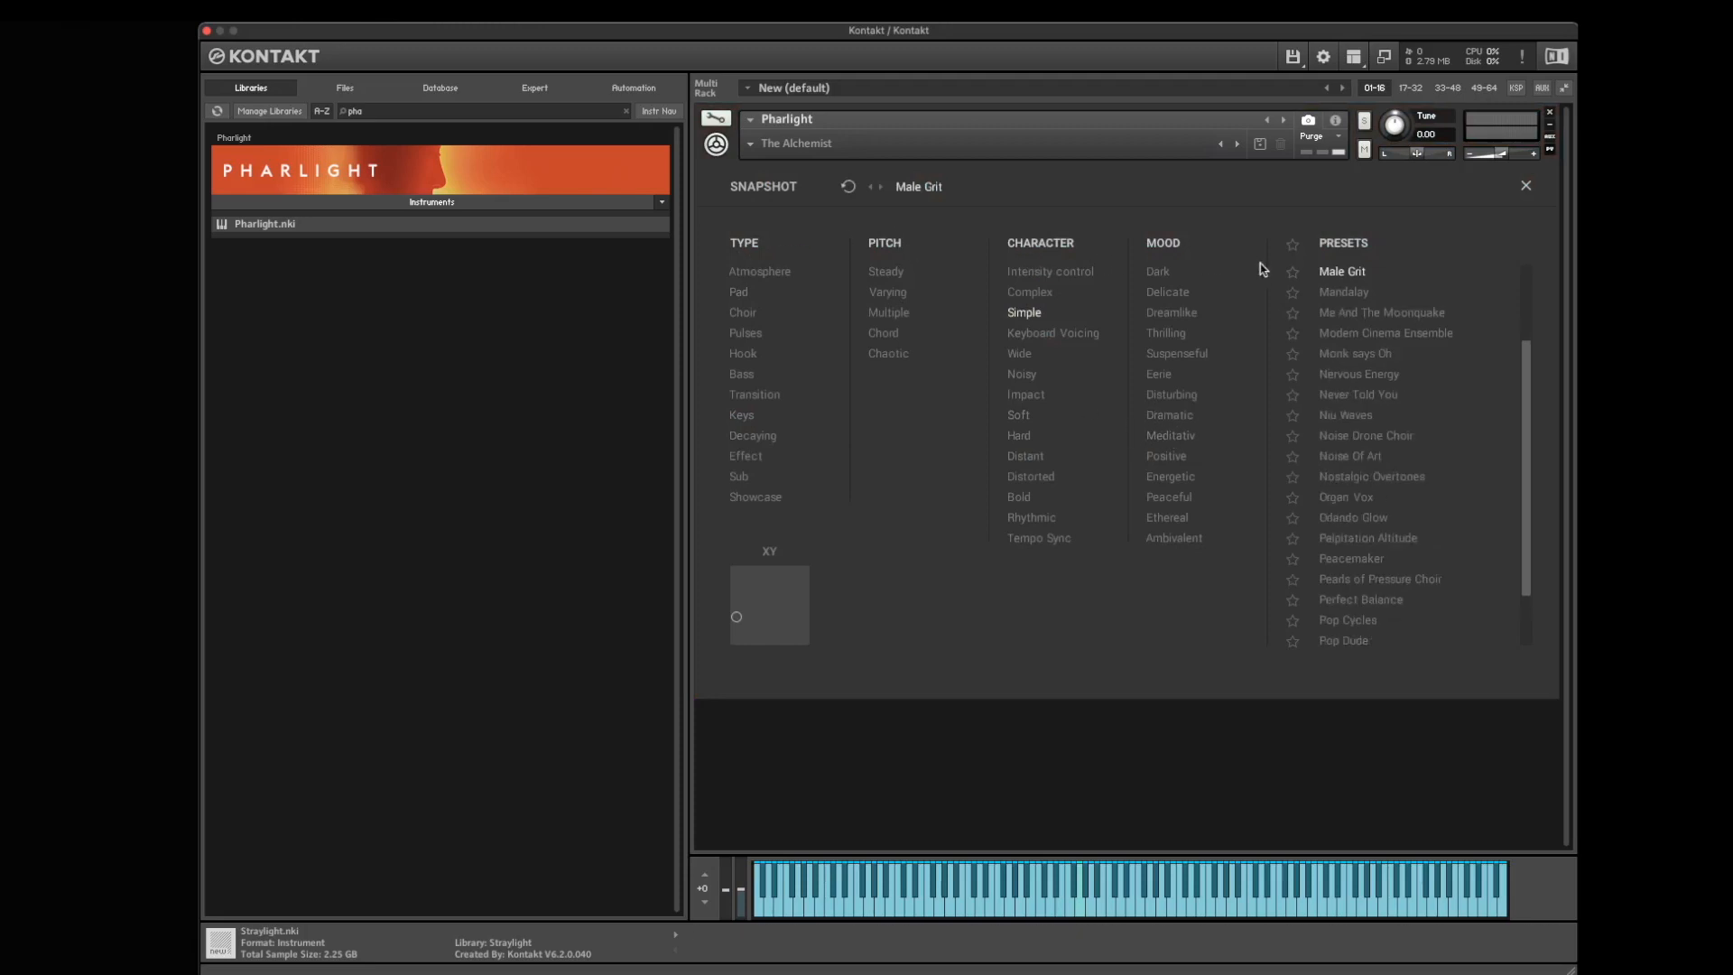
left_click(1525, 185)
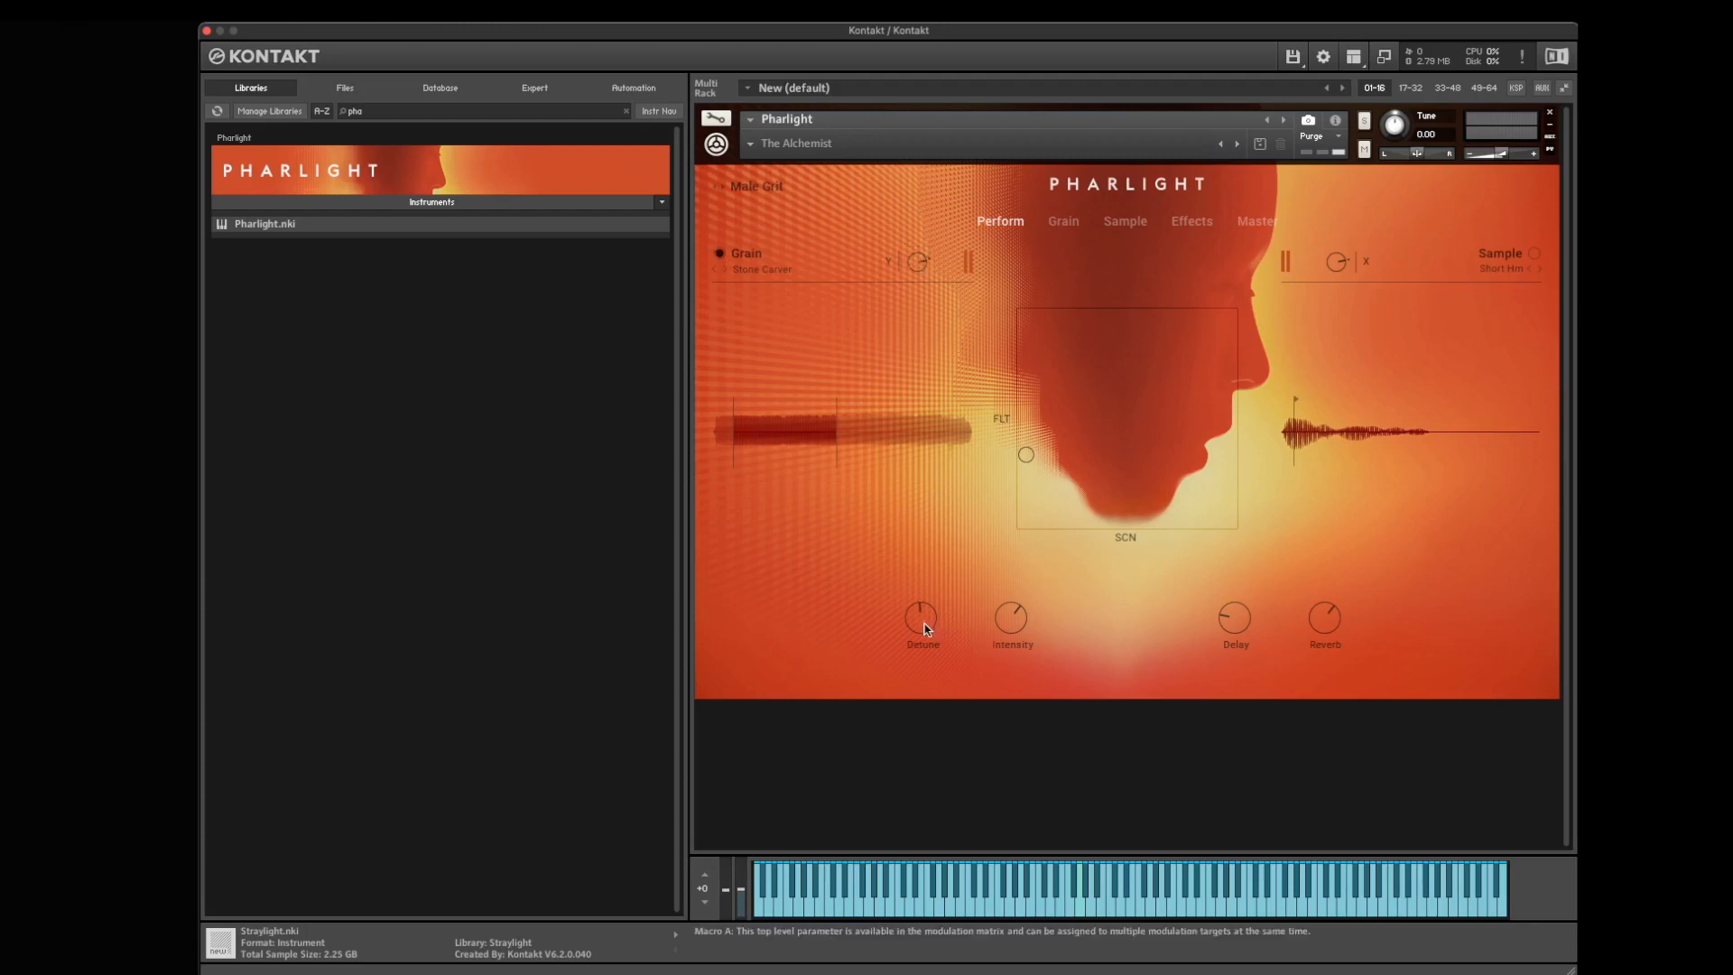
- Raise the Detune macro, lower Intensity, and move the XY pad cursor to about the middle of the SCN axis
left_click_drag(922, 621, 920, 607)
left_click_drag(1023, 620, 1038, 652)
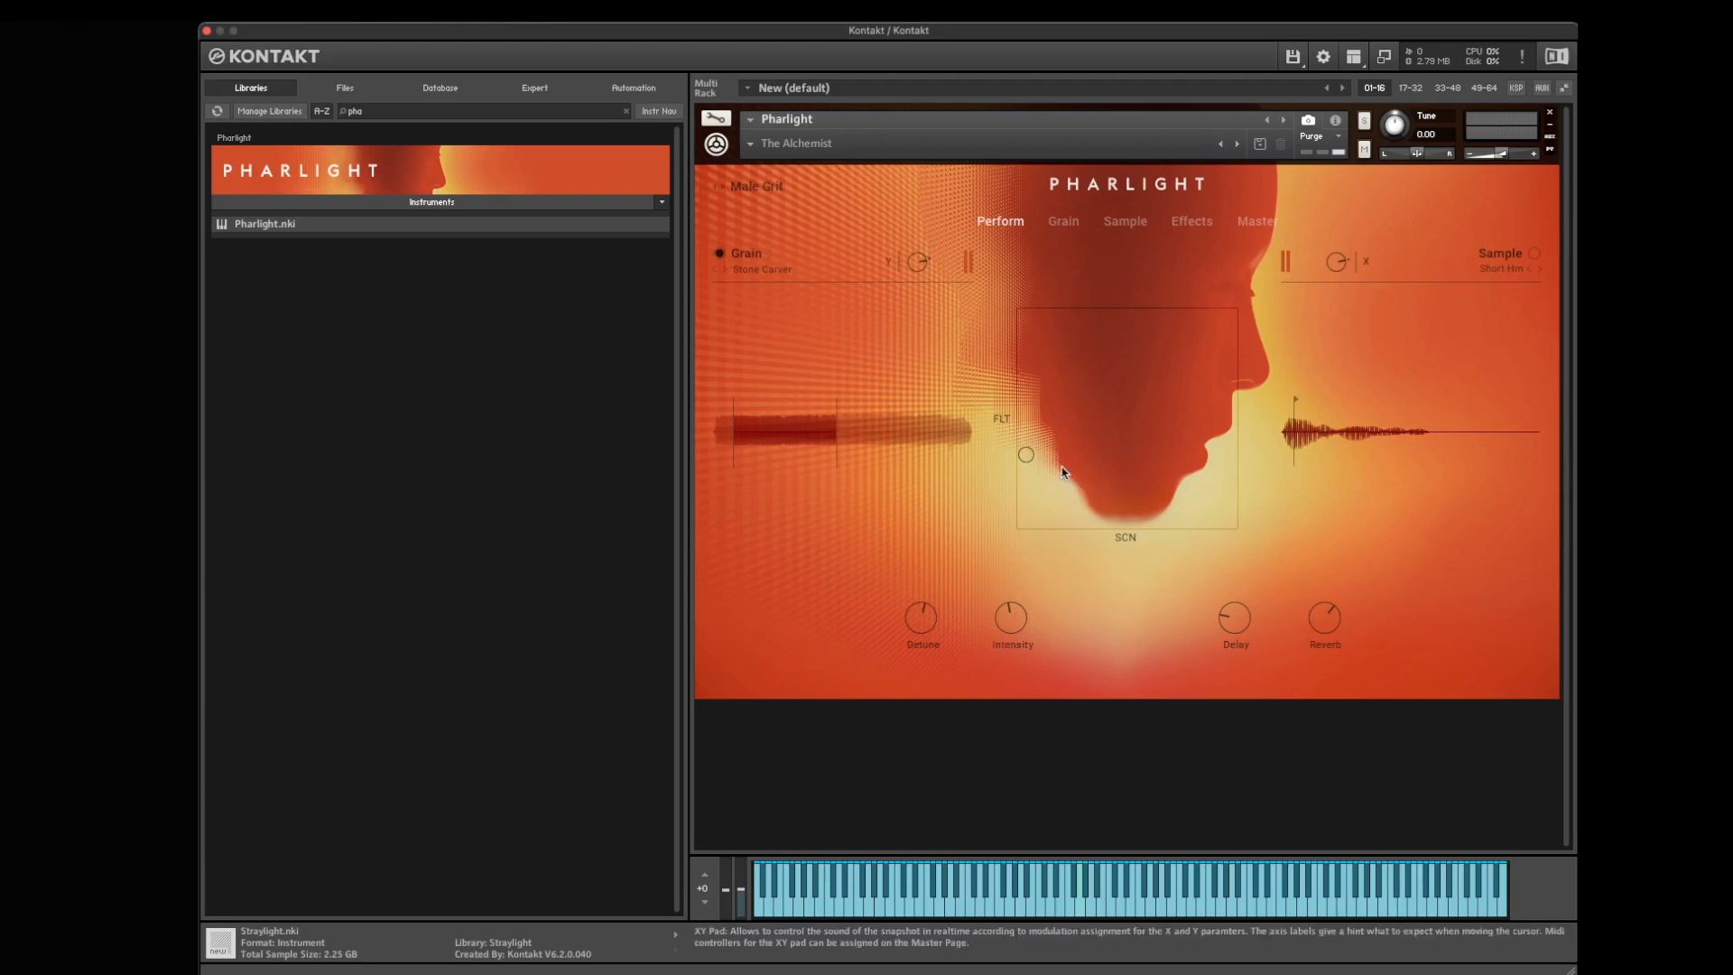
left_click_drag(1033, 458, 1145, 441)
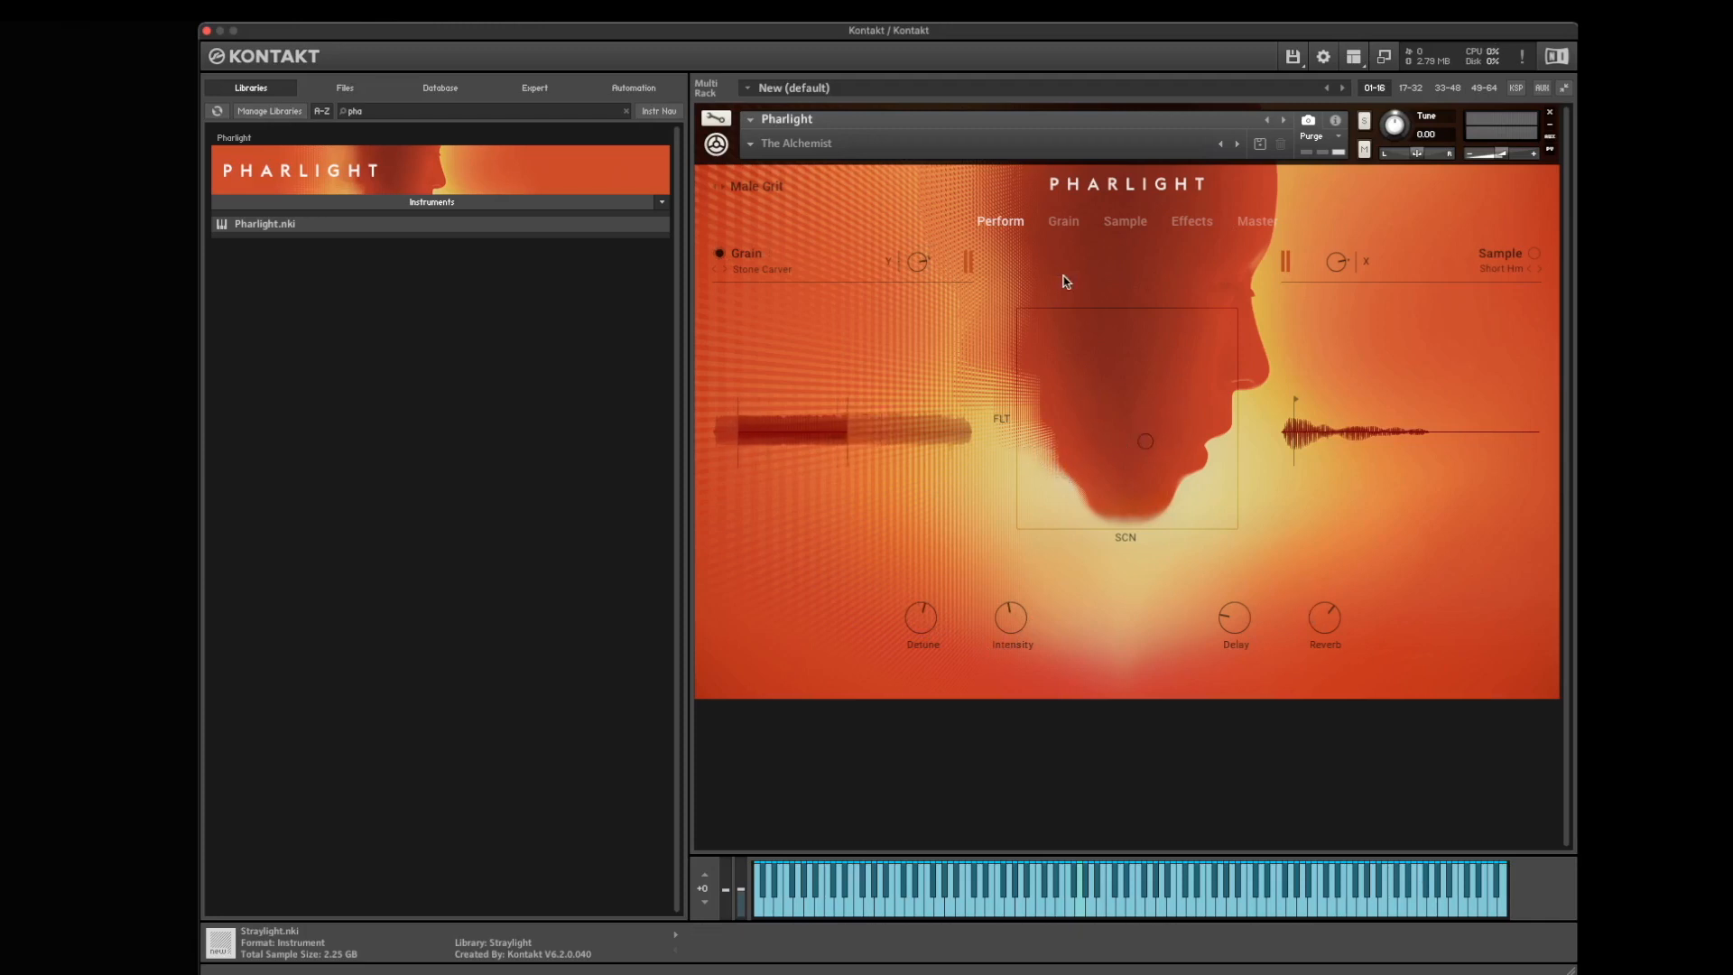
- Review Pharlight's Grain, Sample, Effects and Master pages in turn
left_click(1065, 222)
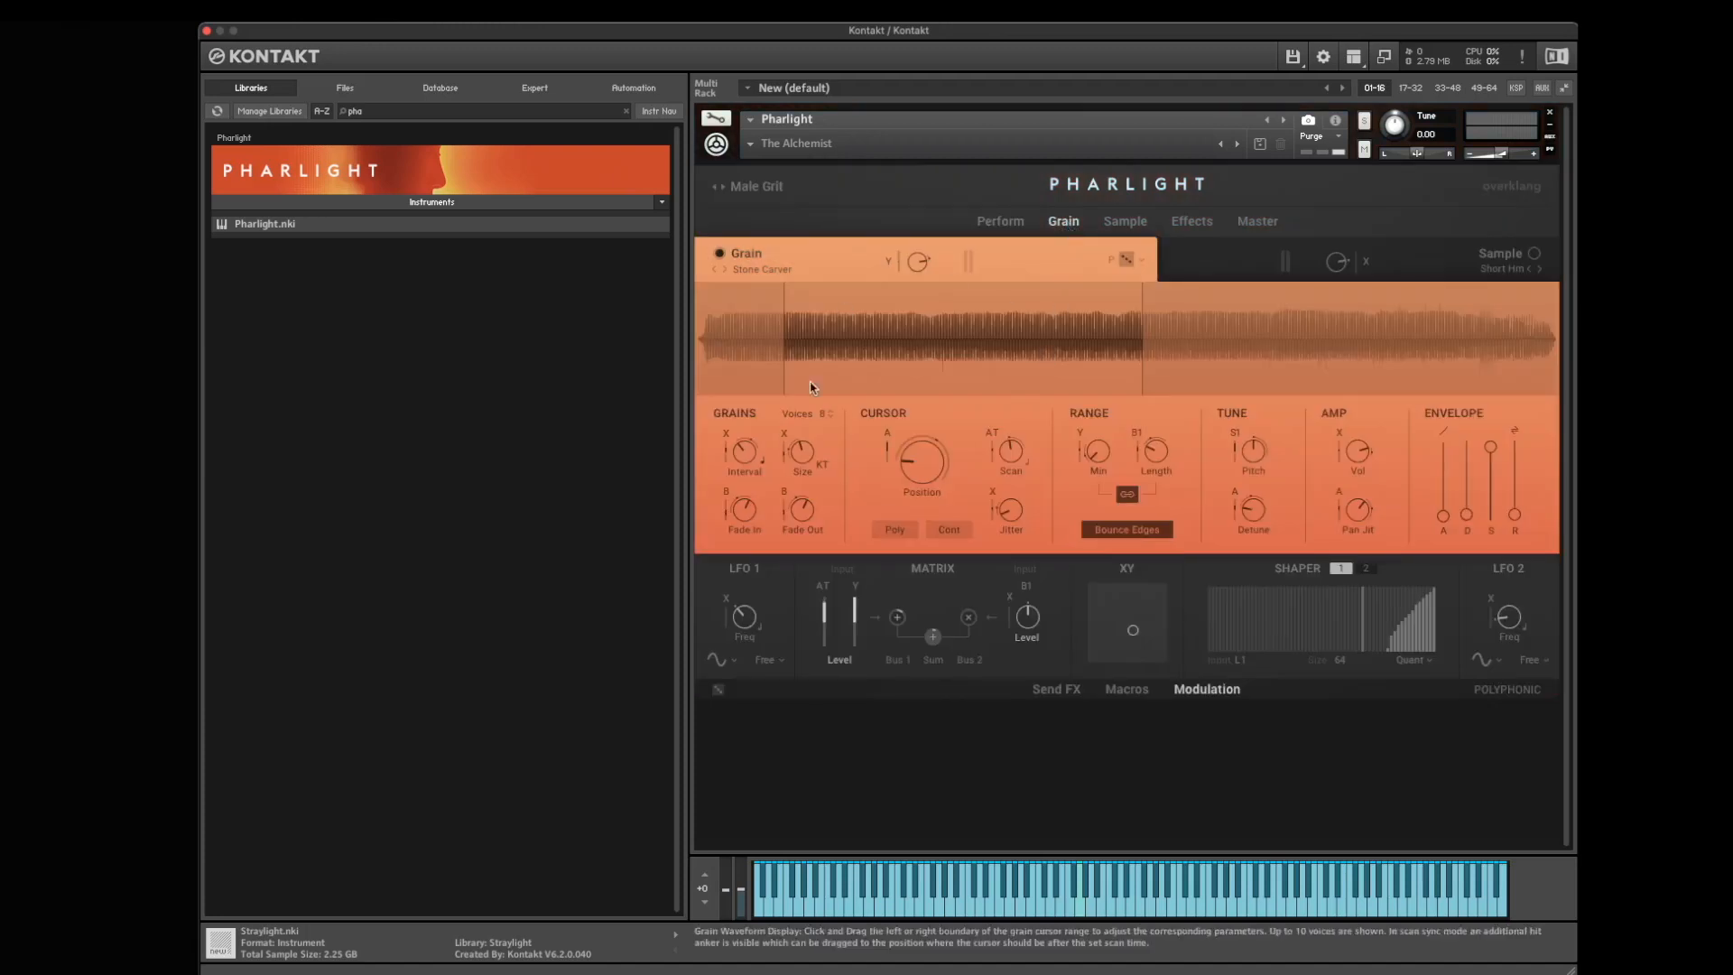
left_click(1137, 232)
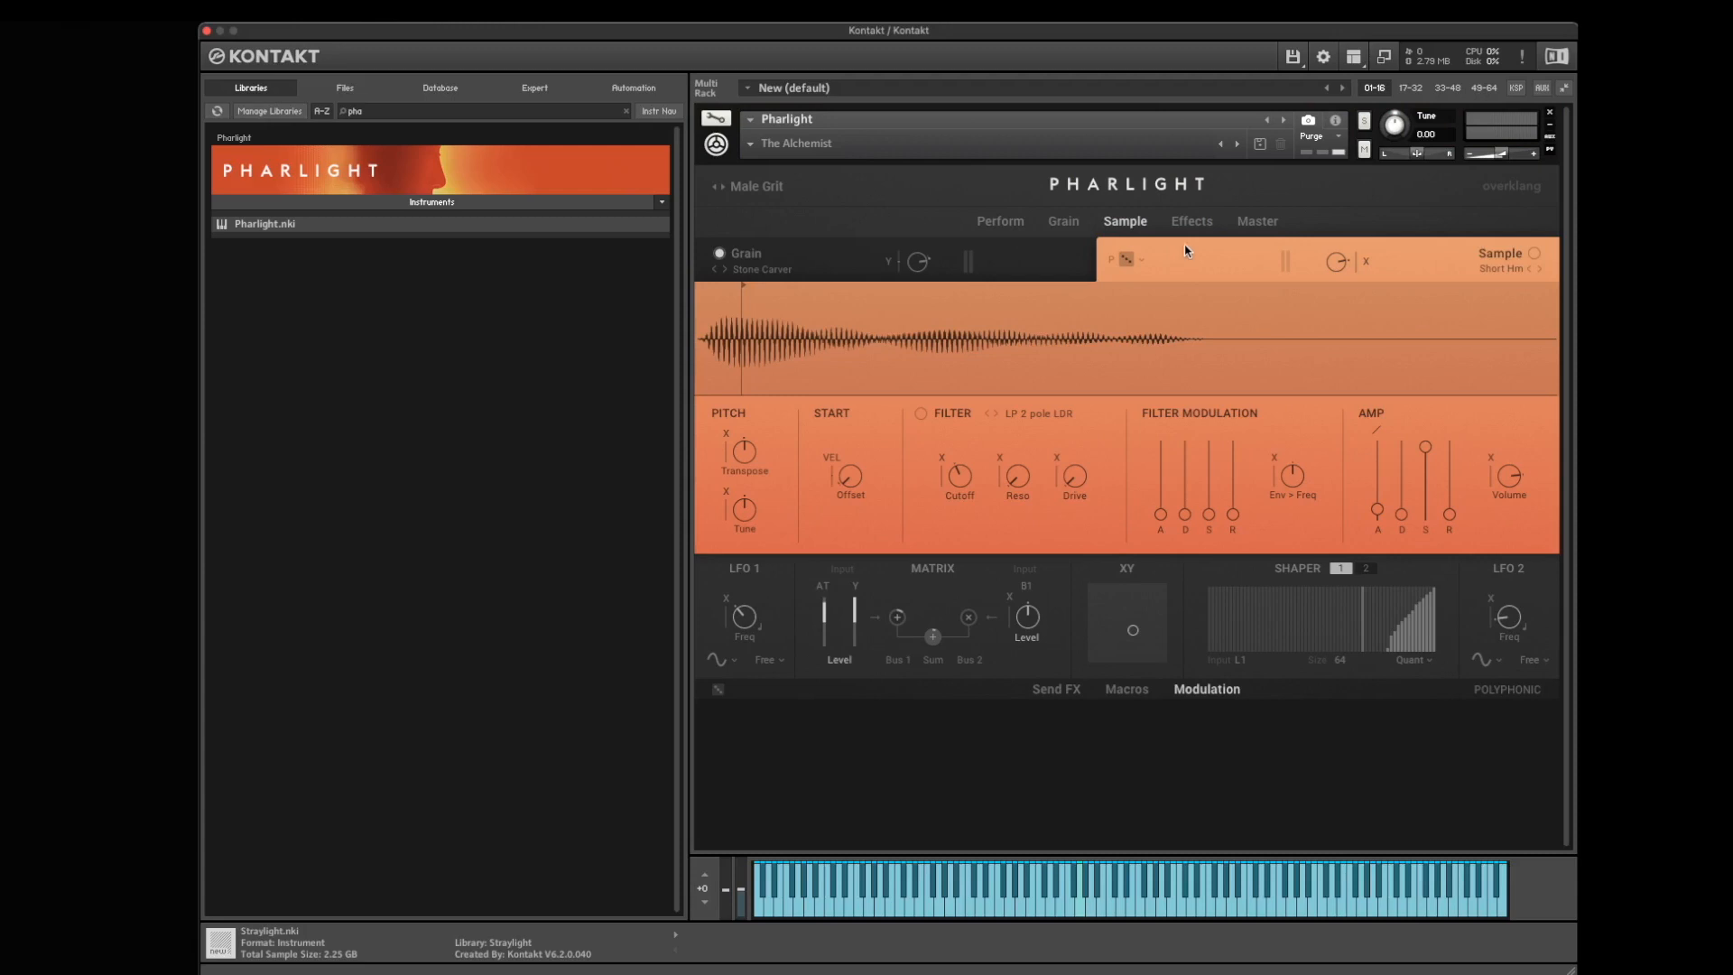
left_click(1208, 227)
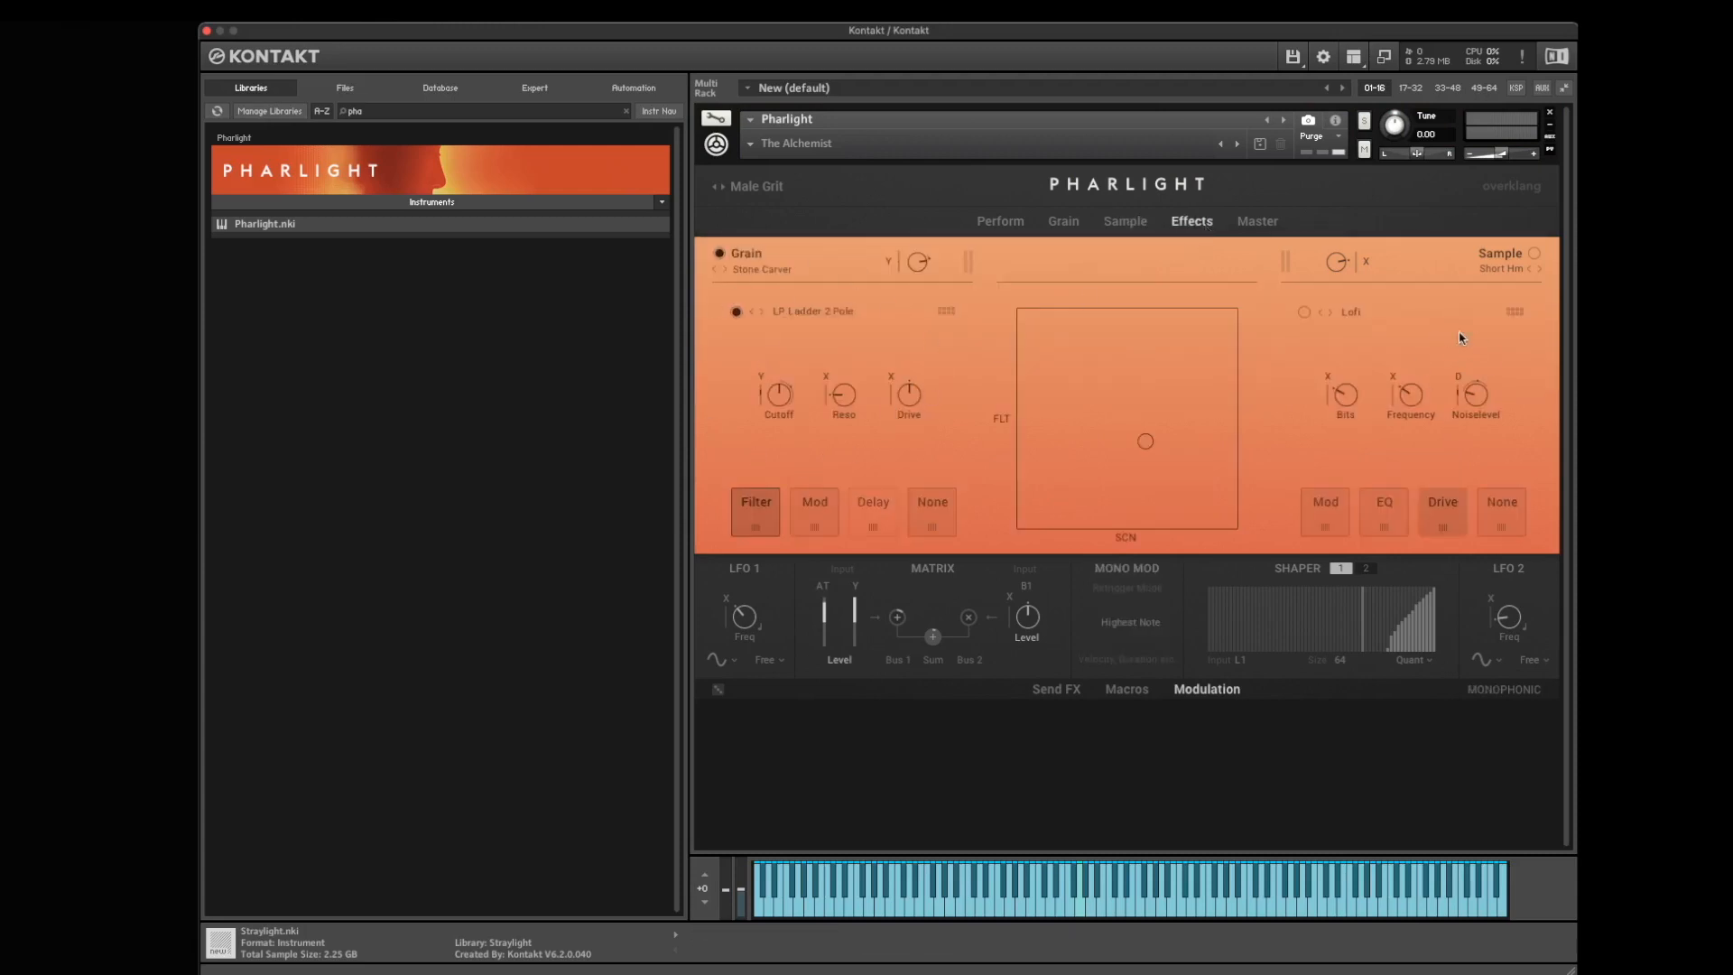
left_click(1269, 233)
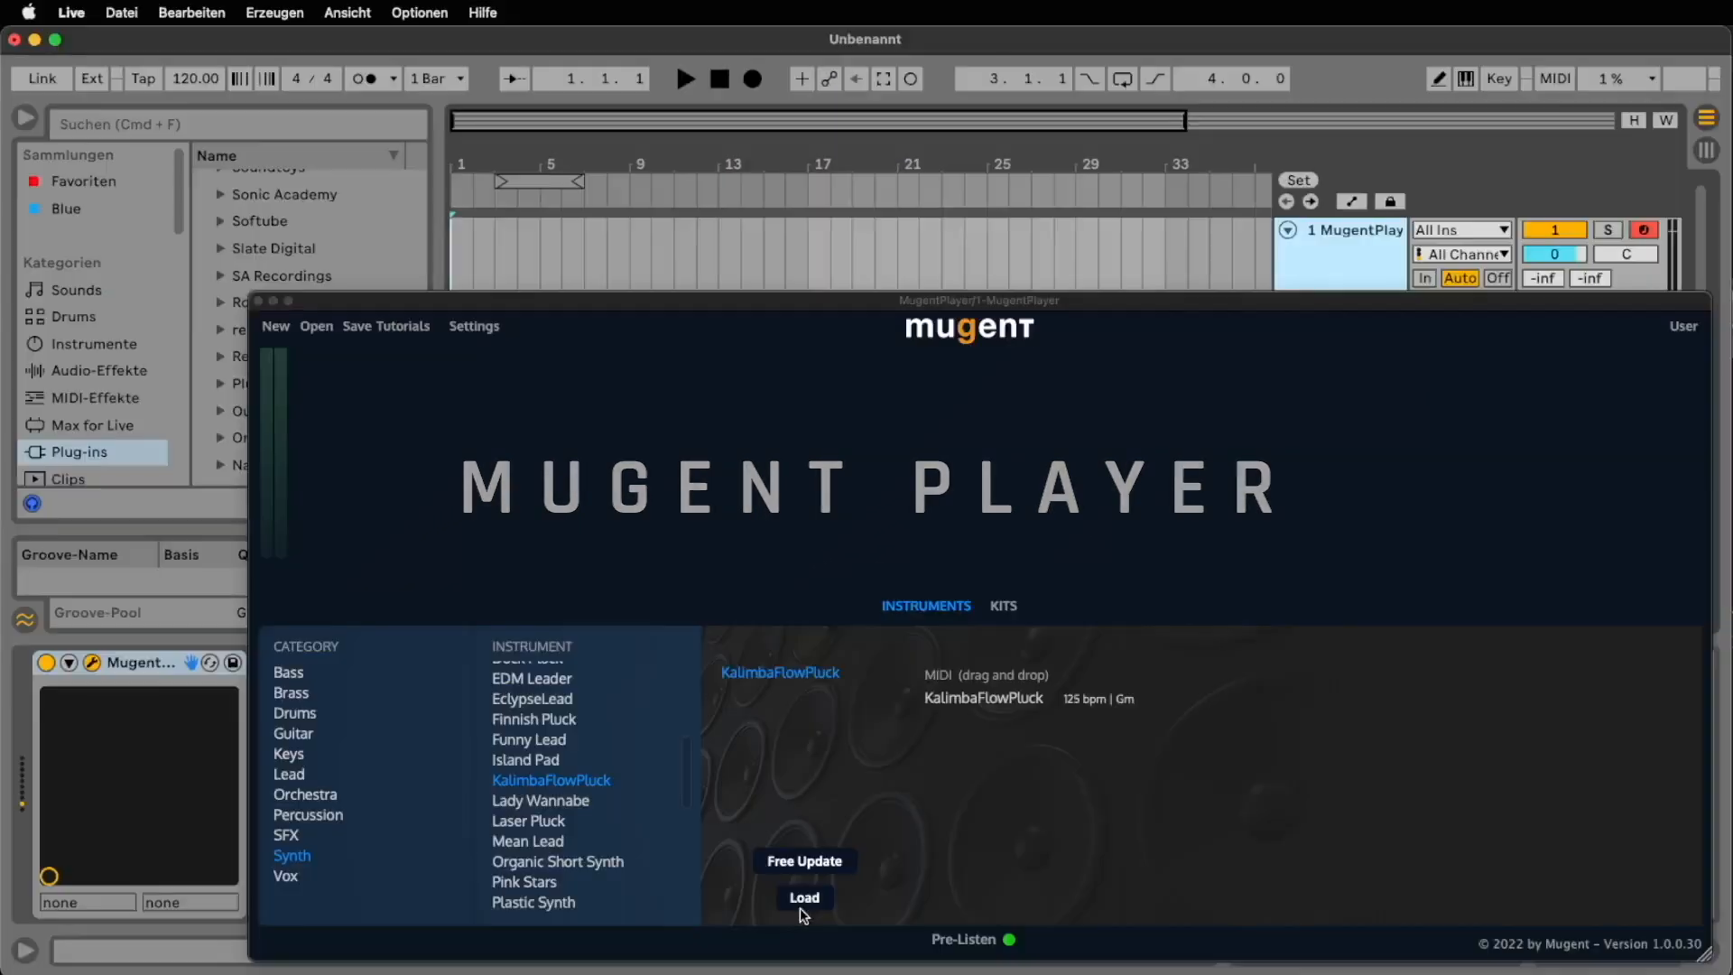
- In Mugent Player in Ableton Live, load KalimbaFlowPluck, place its MIDI at bar 5 on the MugentPlayer track and play it
left_click(806, 906)
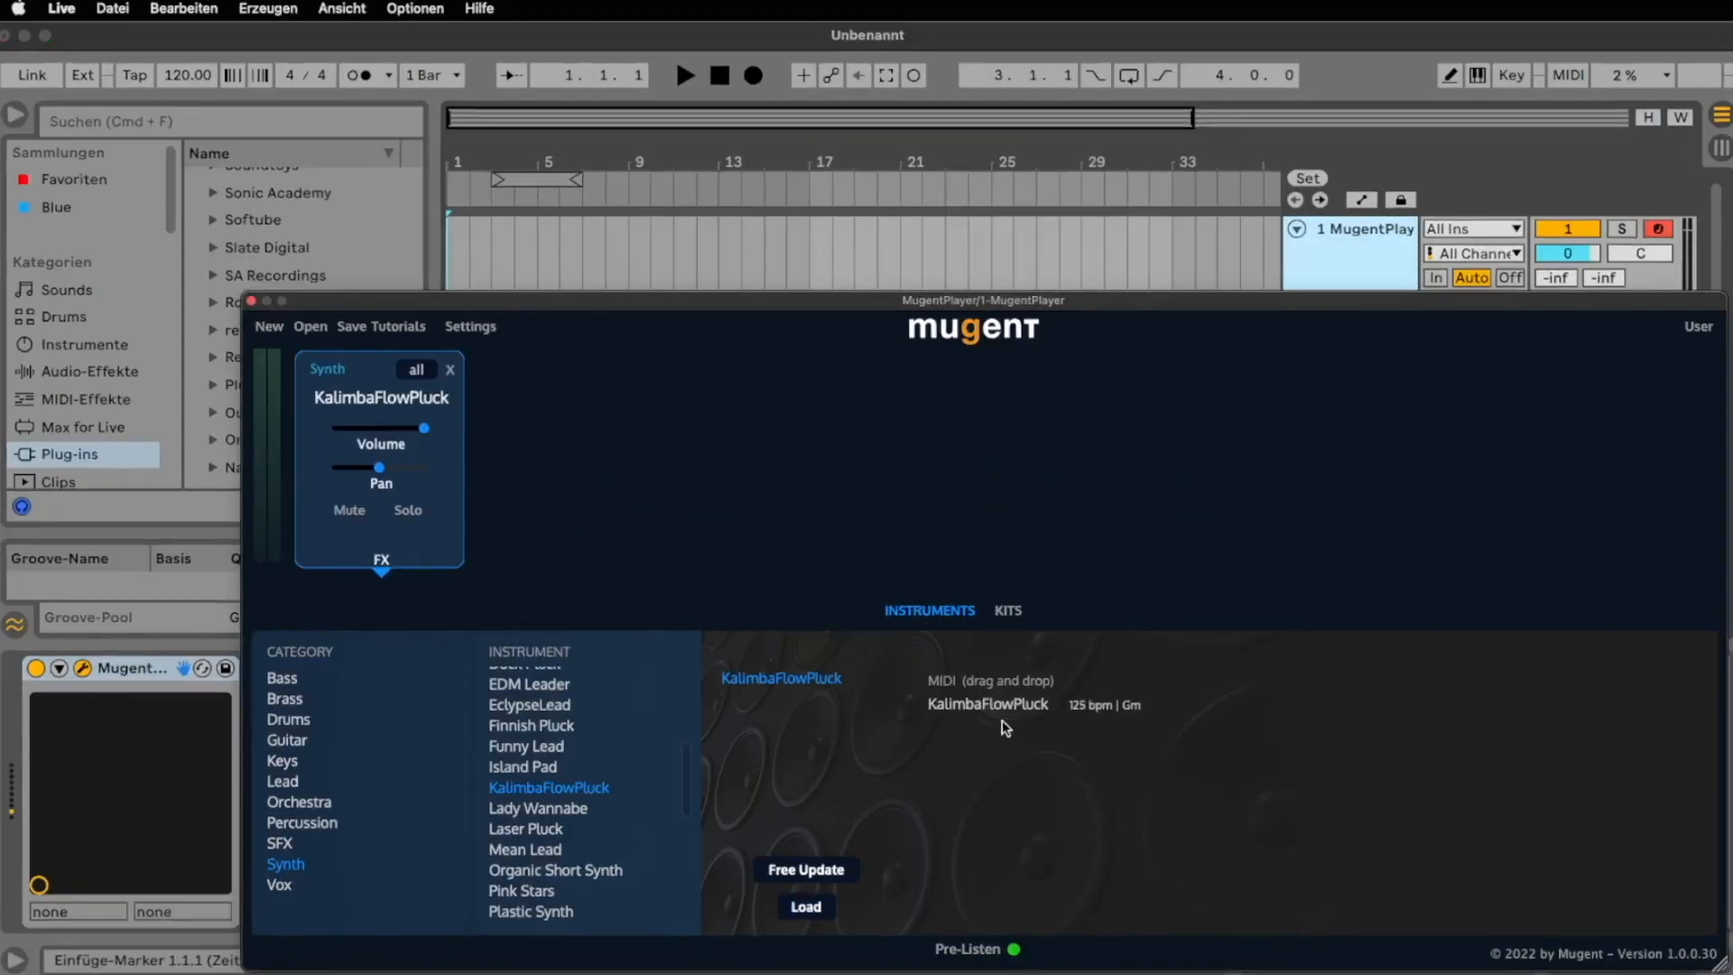
left_click_drag(1004, 728, 581, 252)
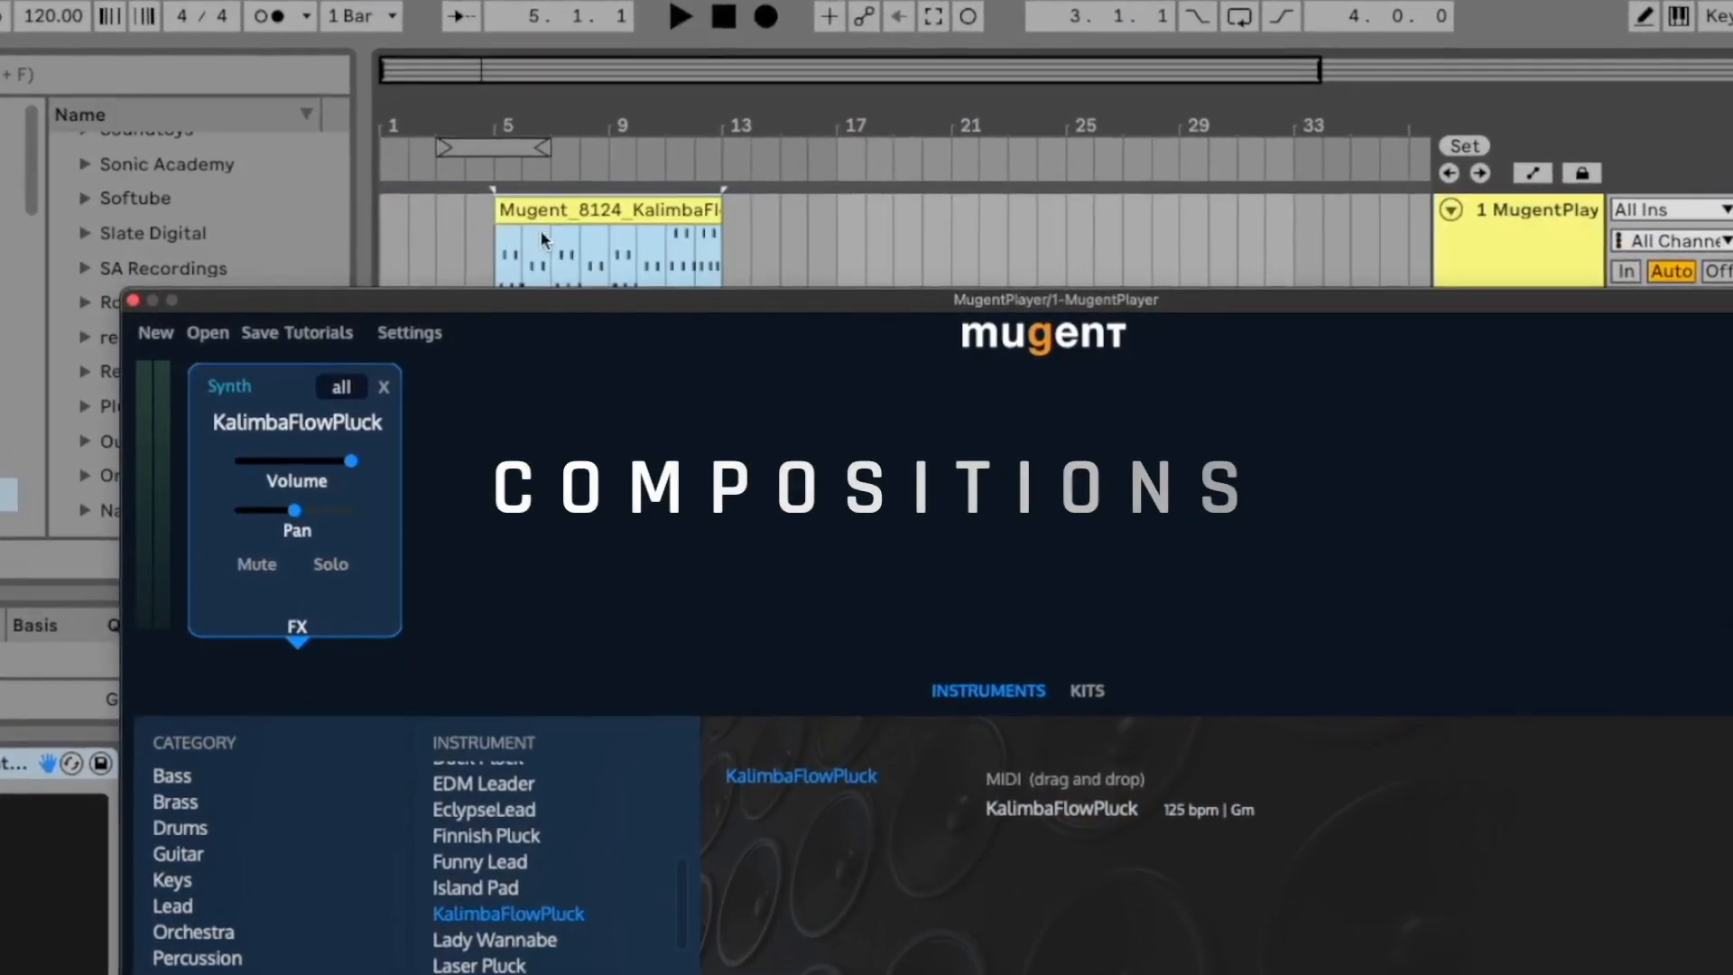
key("space")
left_click(579, 210)
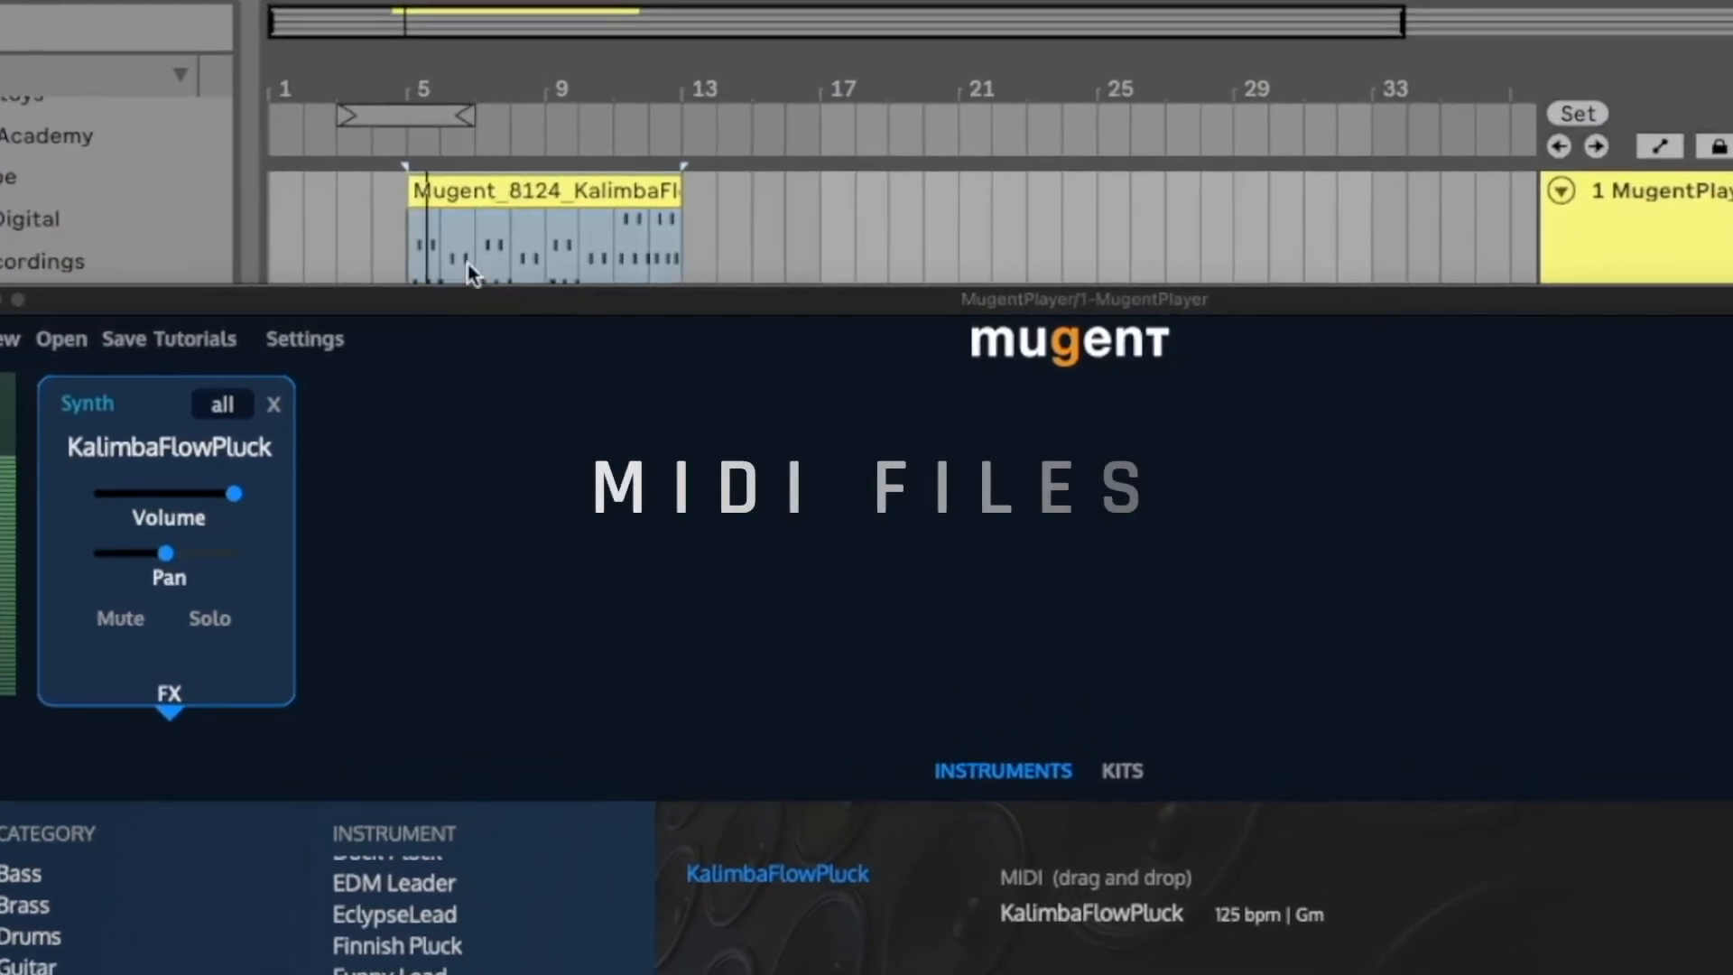
left_click_drag(465, 296, 1551, 318)
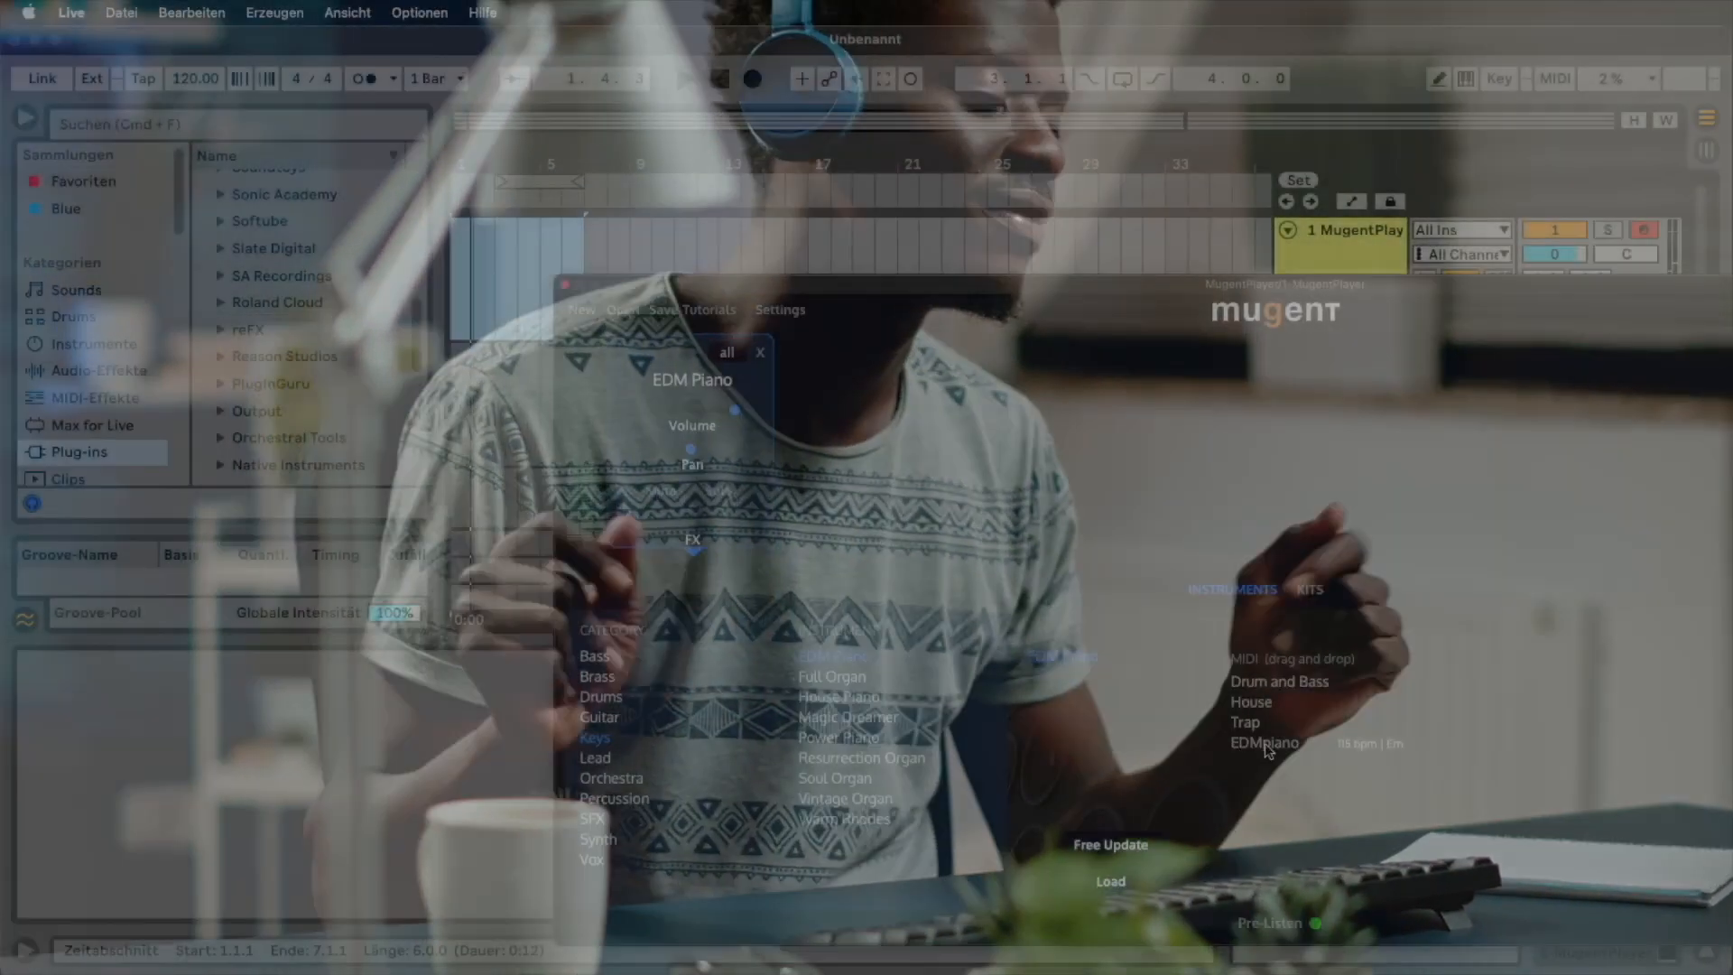
- Place the EDMpiano MIDI at bar 2 on the MugentPlayer track, play it and open the EDM Piano's FX
left_click_drag(1265, 744, 502, 237)
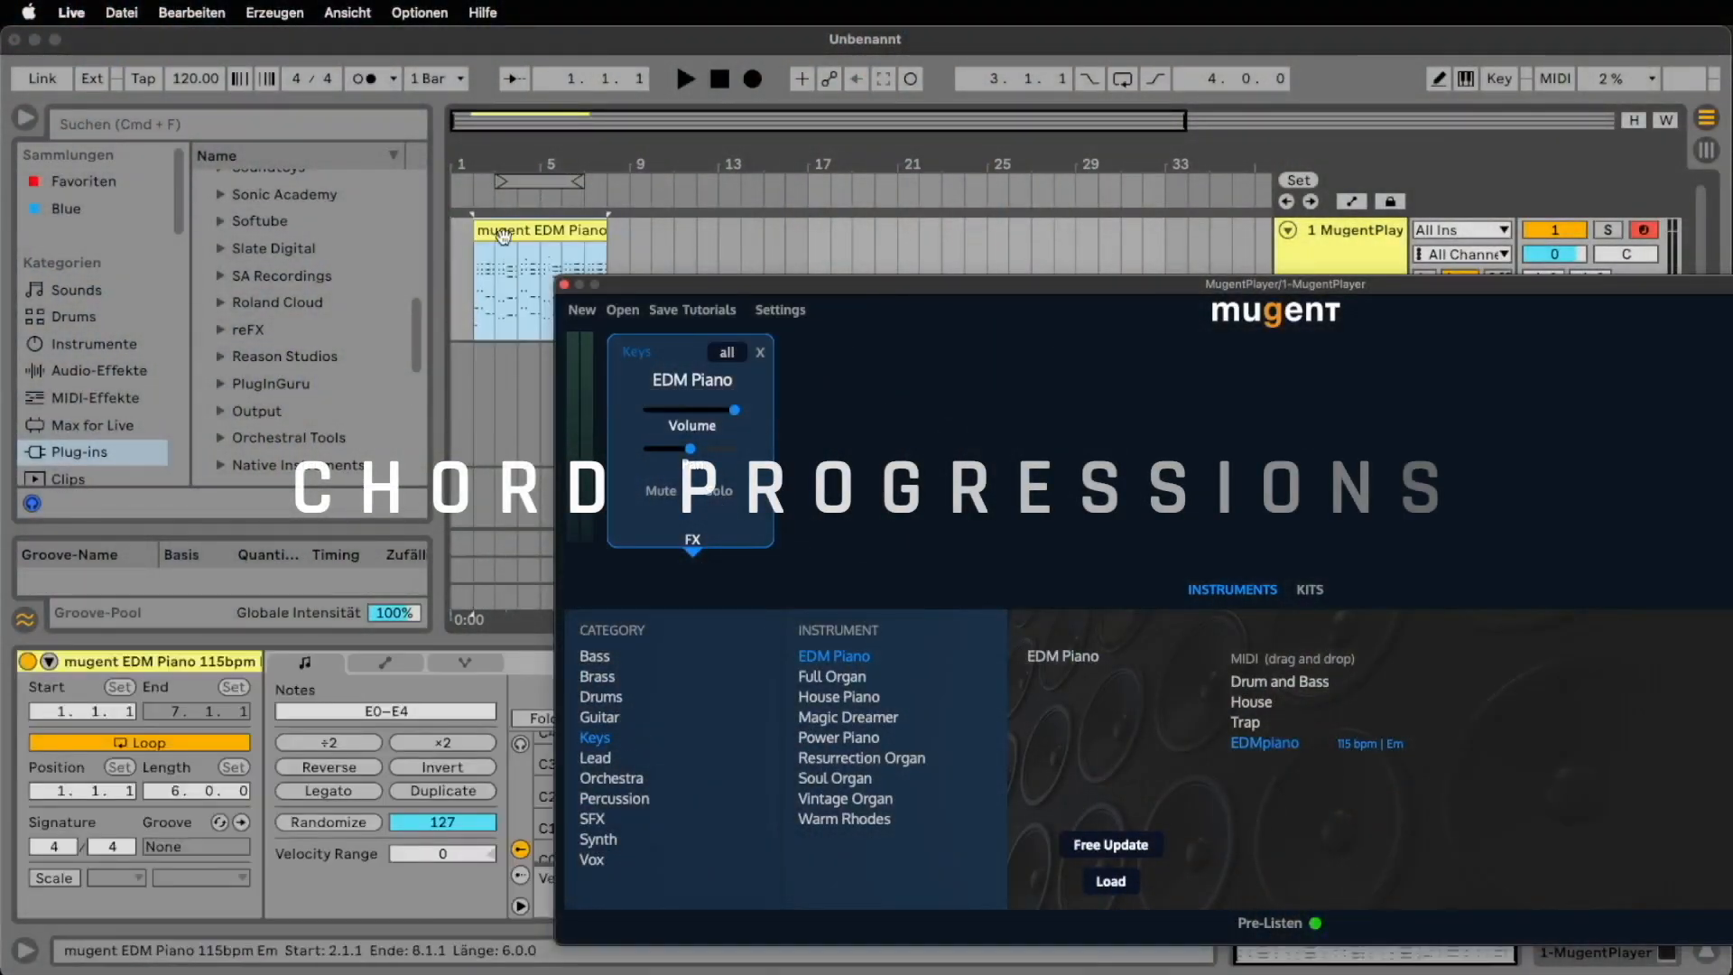
left_click(503, 236)
key("space")
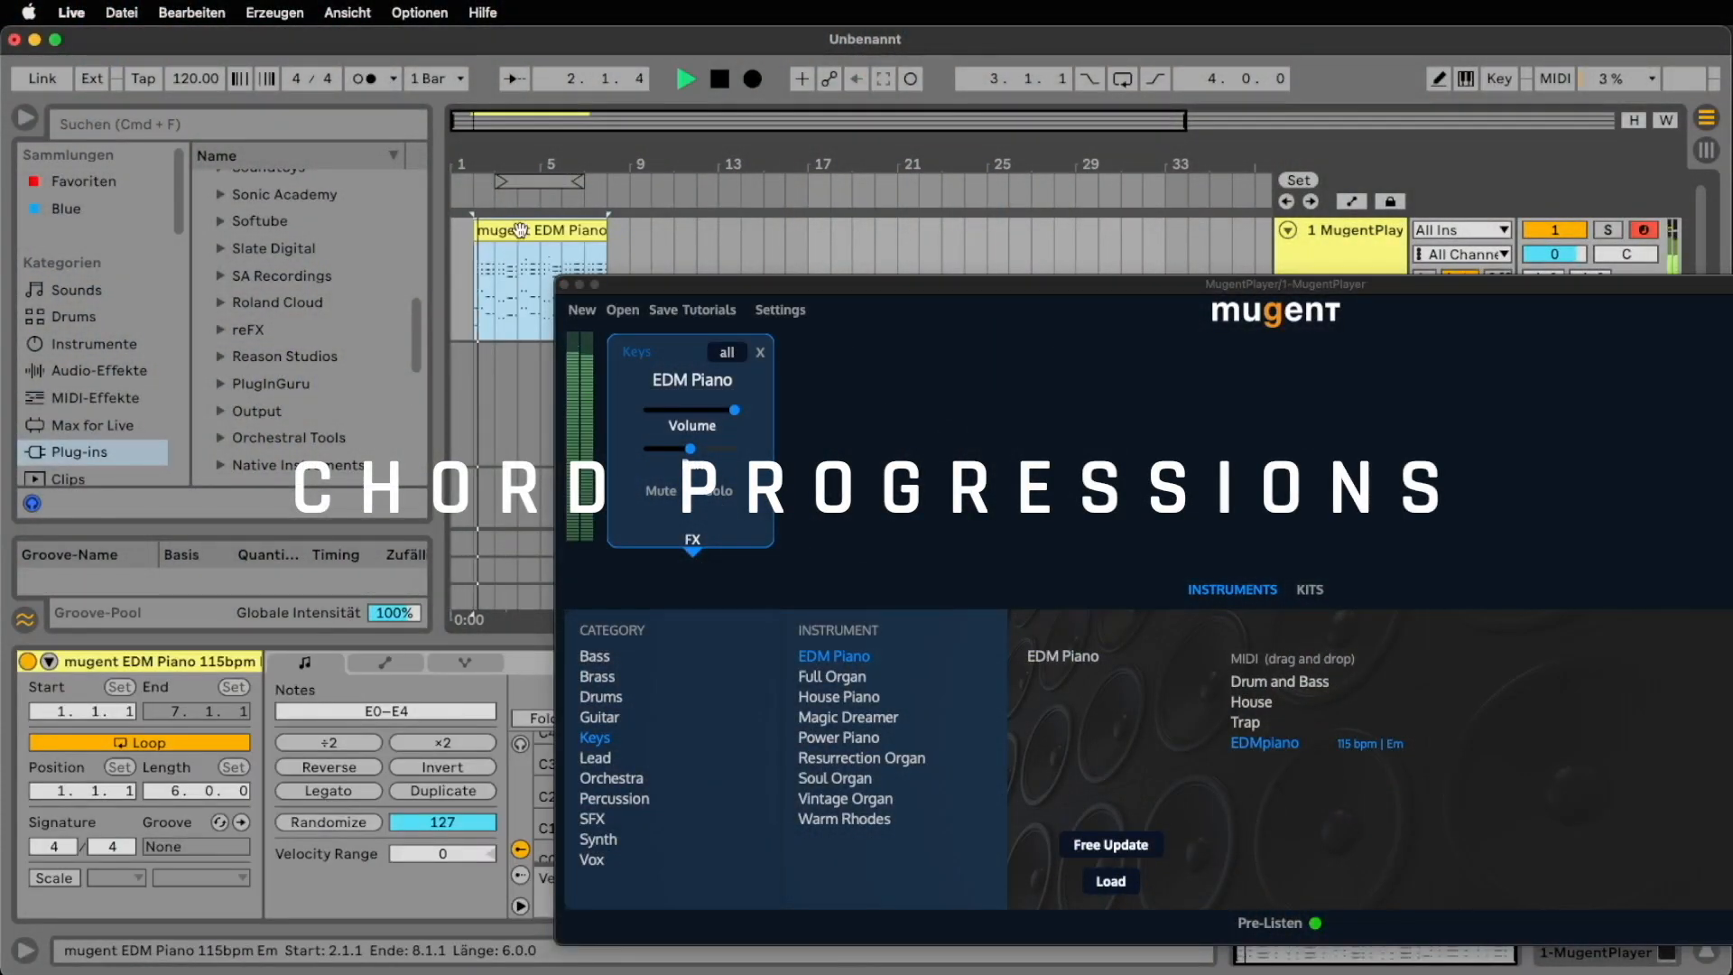
left_click(692, 555)
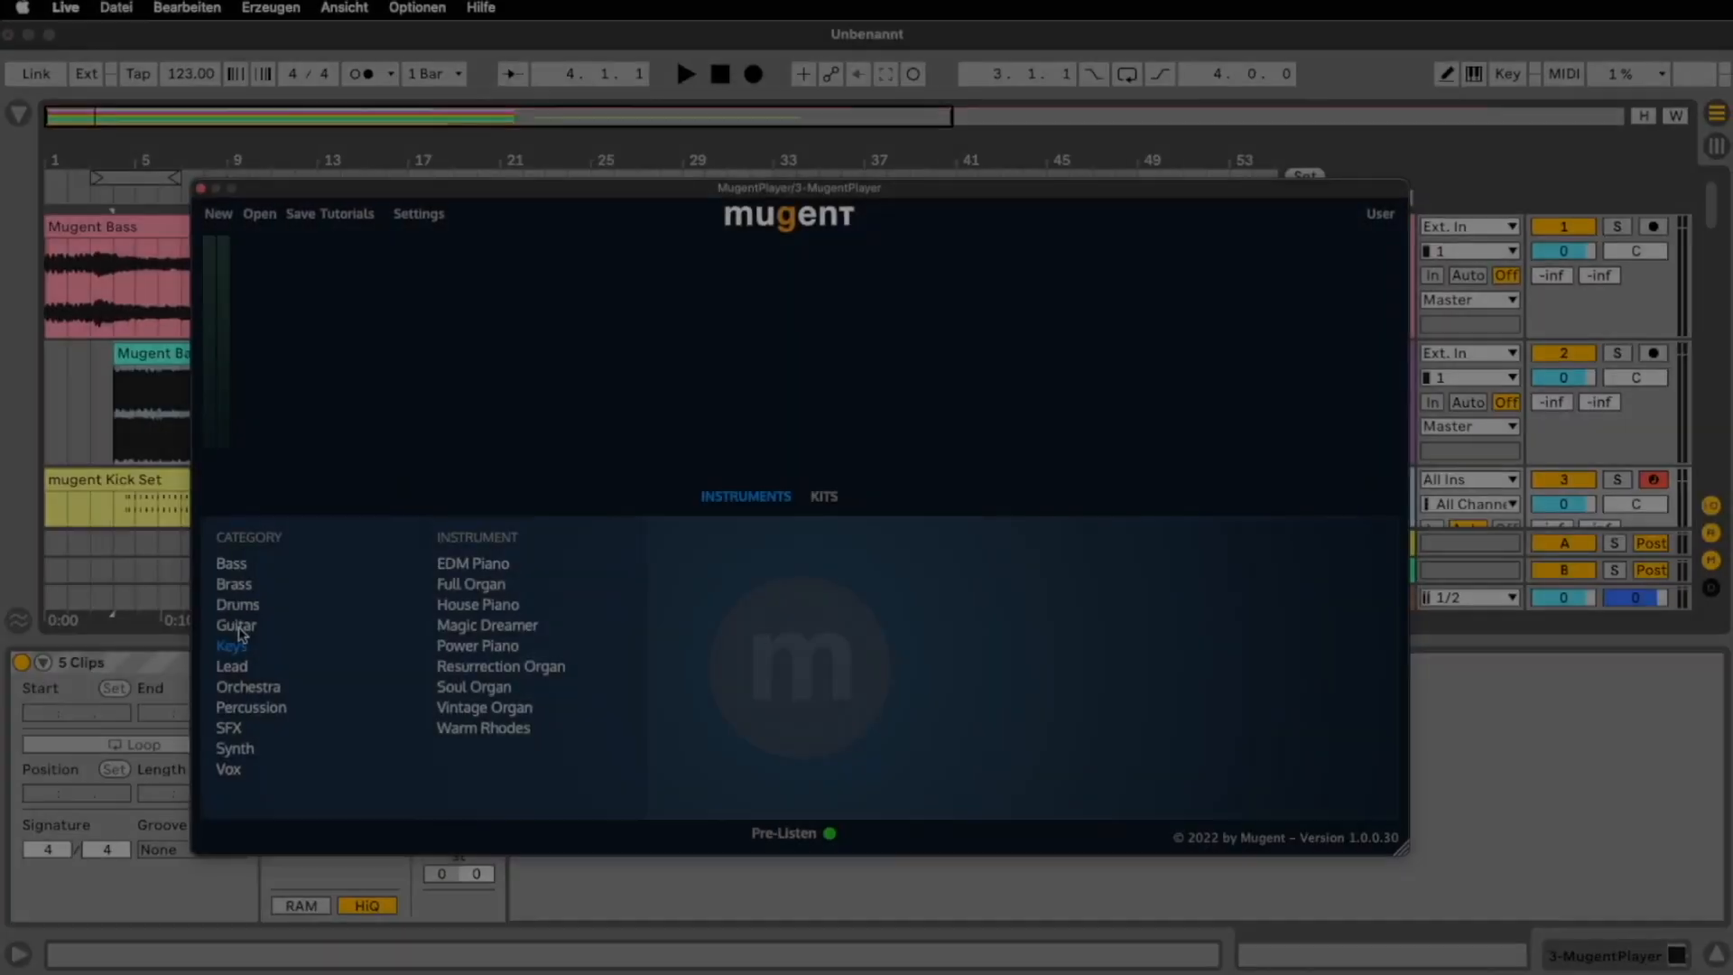
- Browse the Guitar, Lead, Orchestra, Percussion and Synth instrument categories and pick Drain Pad
left_click(223, 626)
left_click(220, 669)
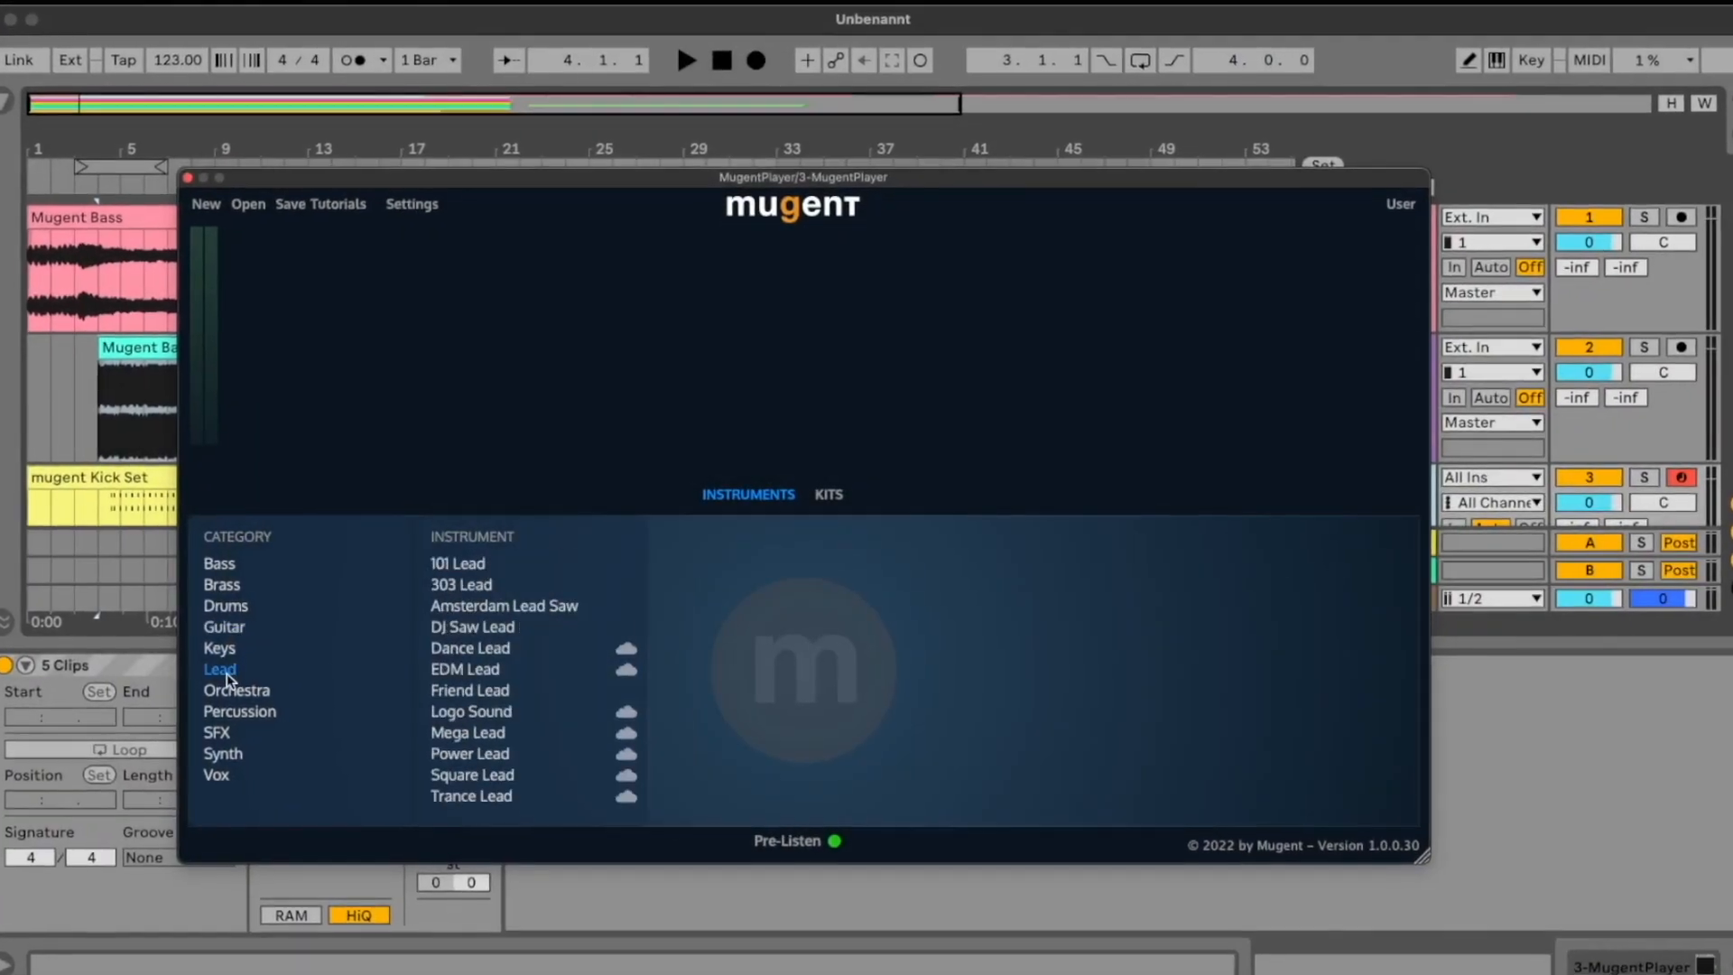
left_click(233, 690)
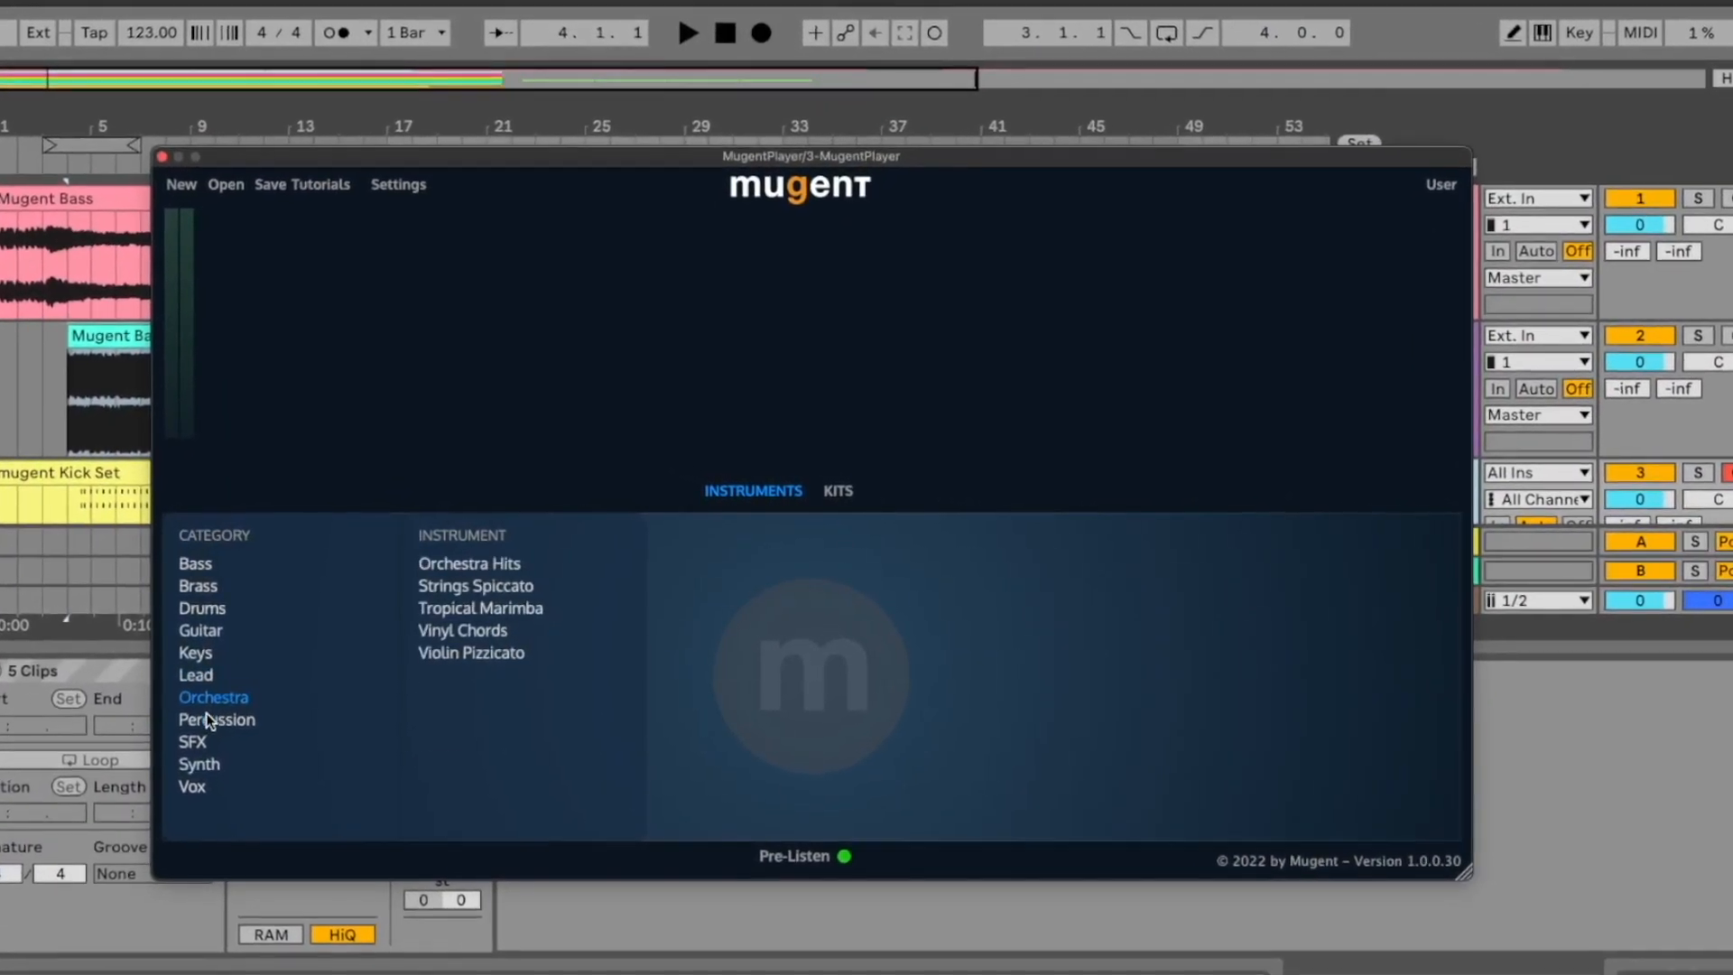
left_click(209, 719)
left_click(201, 763)
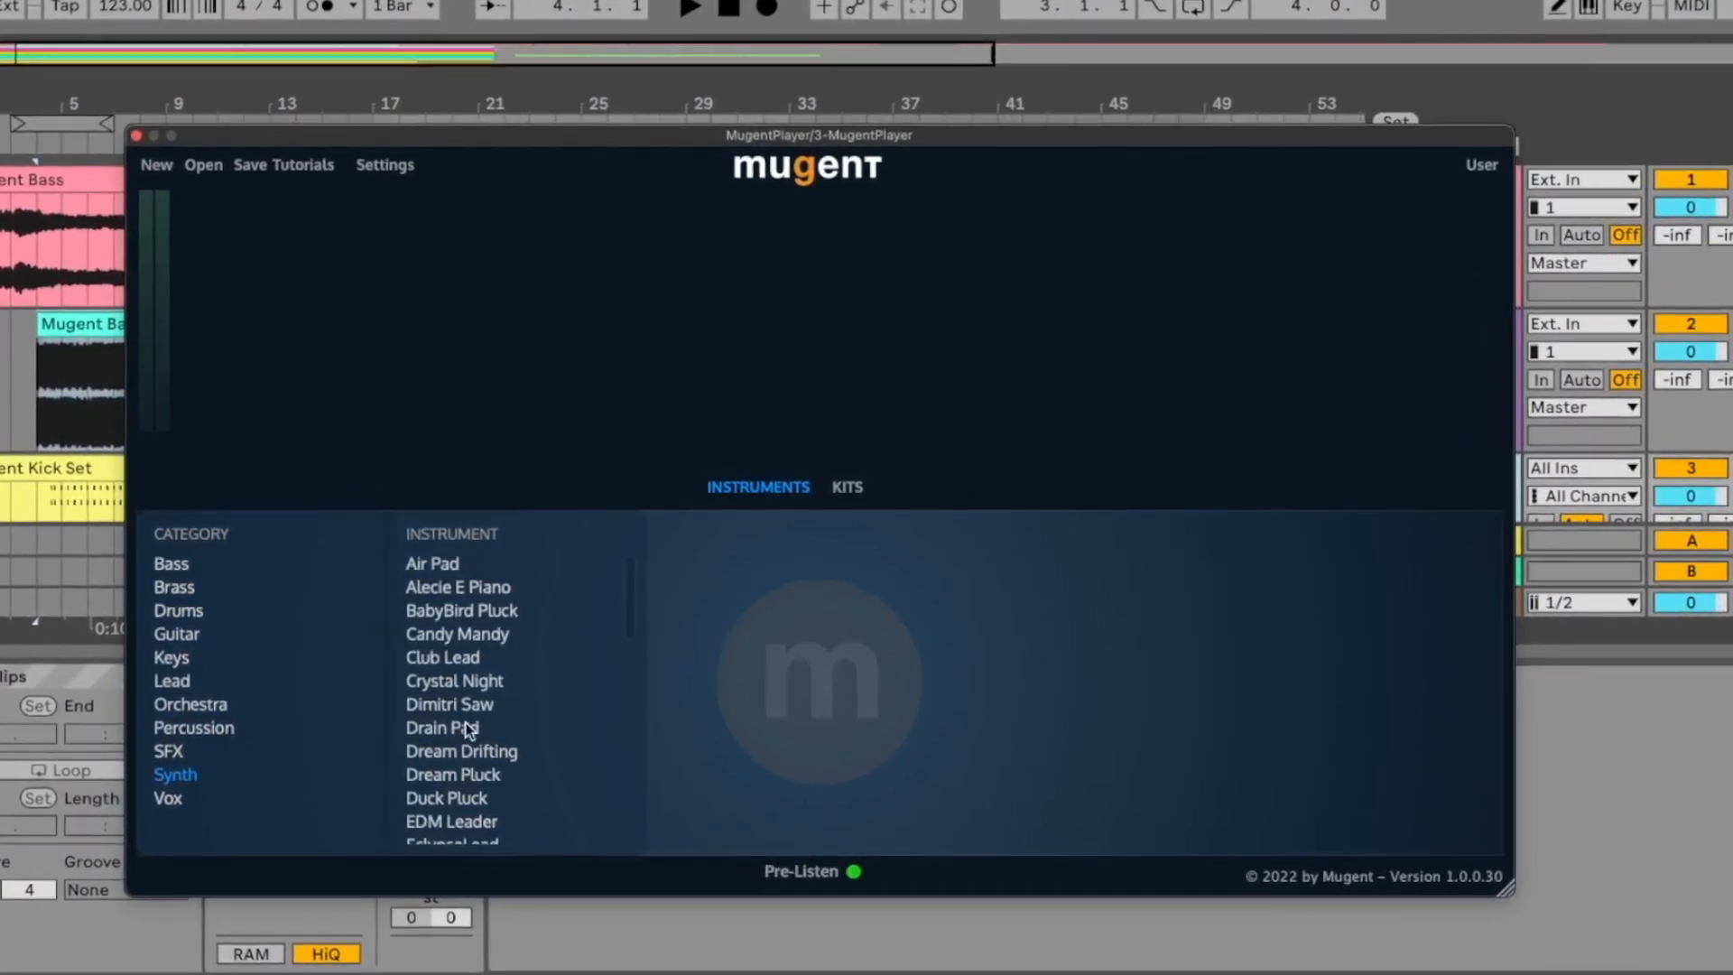
left_click(468, 729)
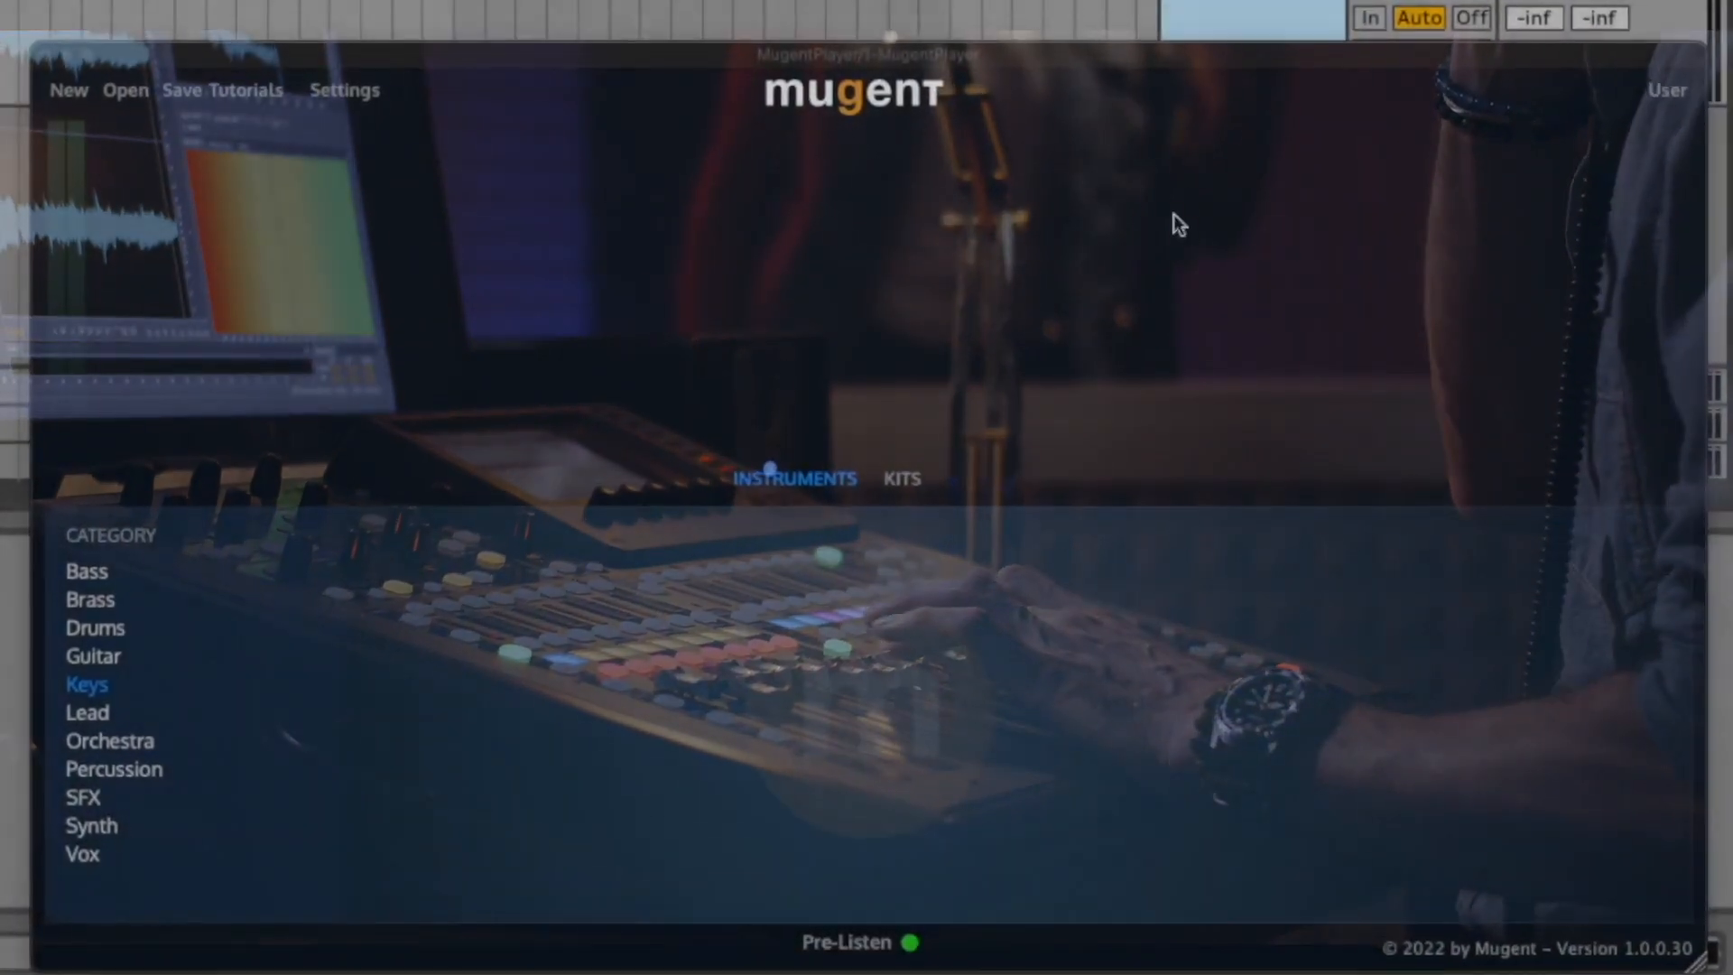
- Load the Pop House kit from the House kits and place its PopHouse MIDI in the arrangement from bar 1
left_click(905, 480)
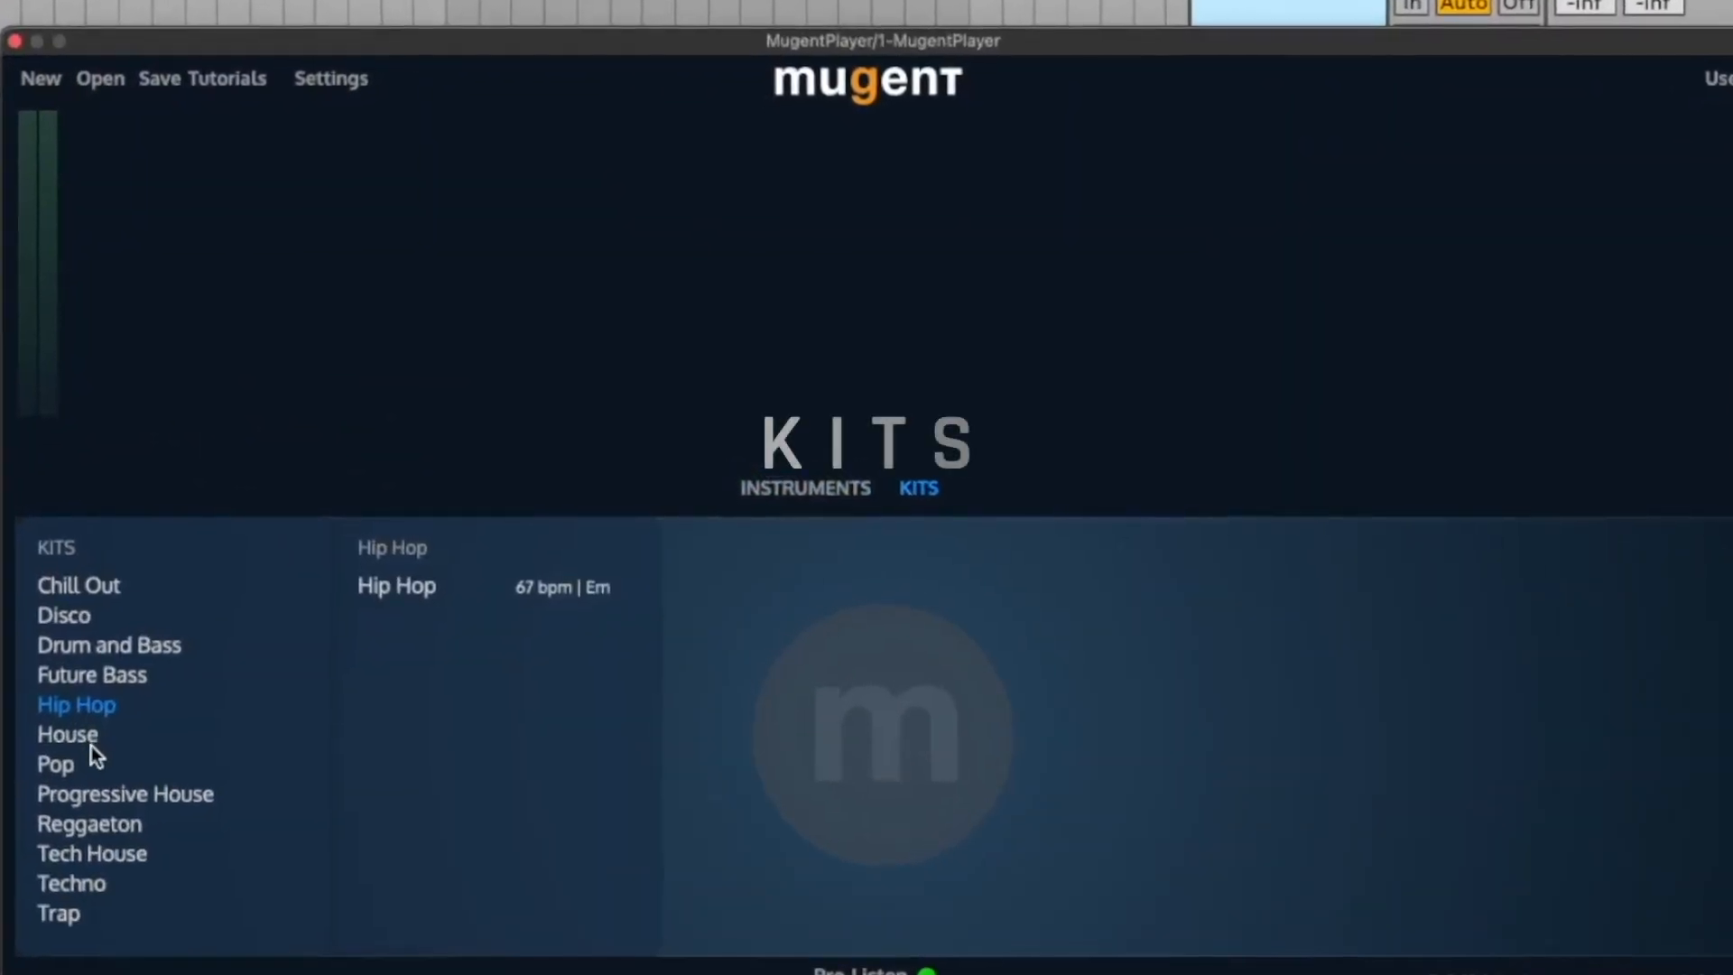
left_click(90, 742)
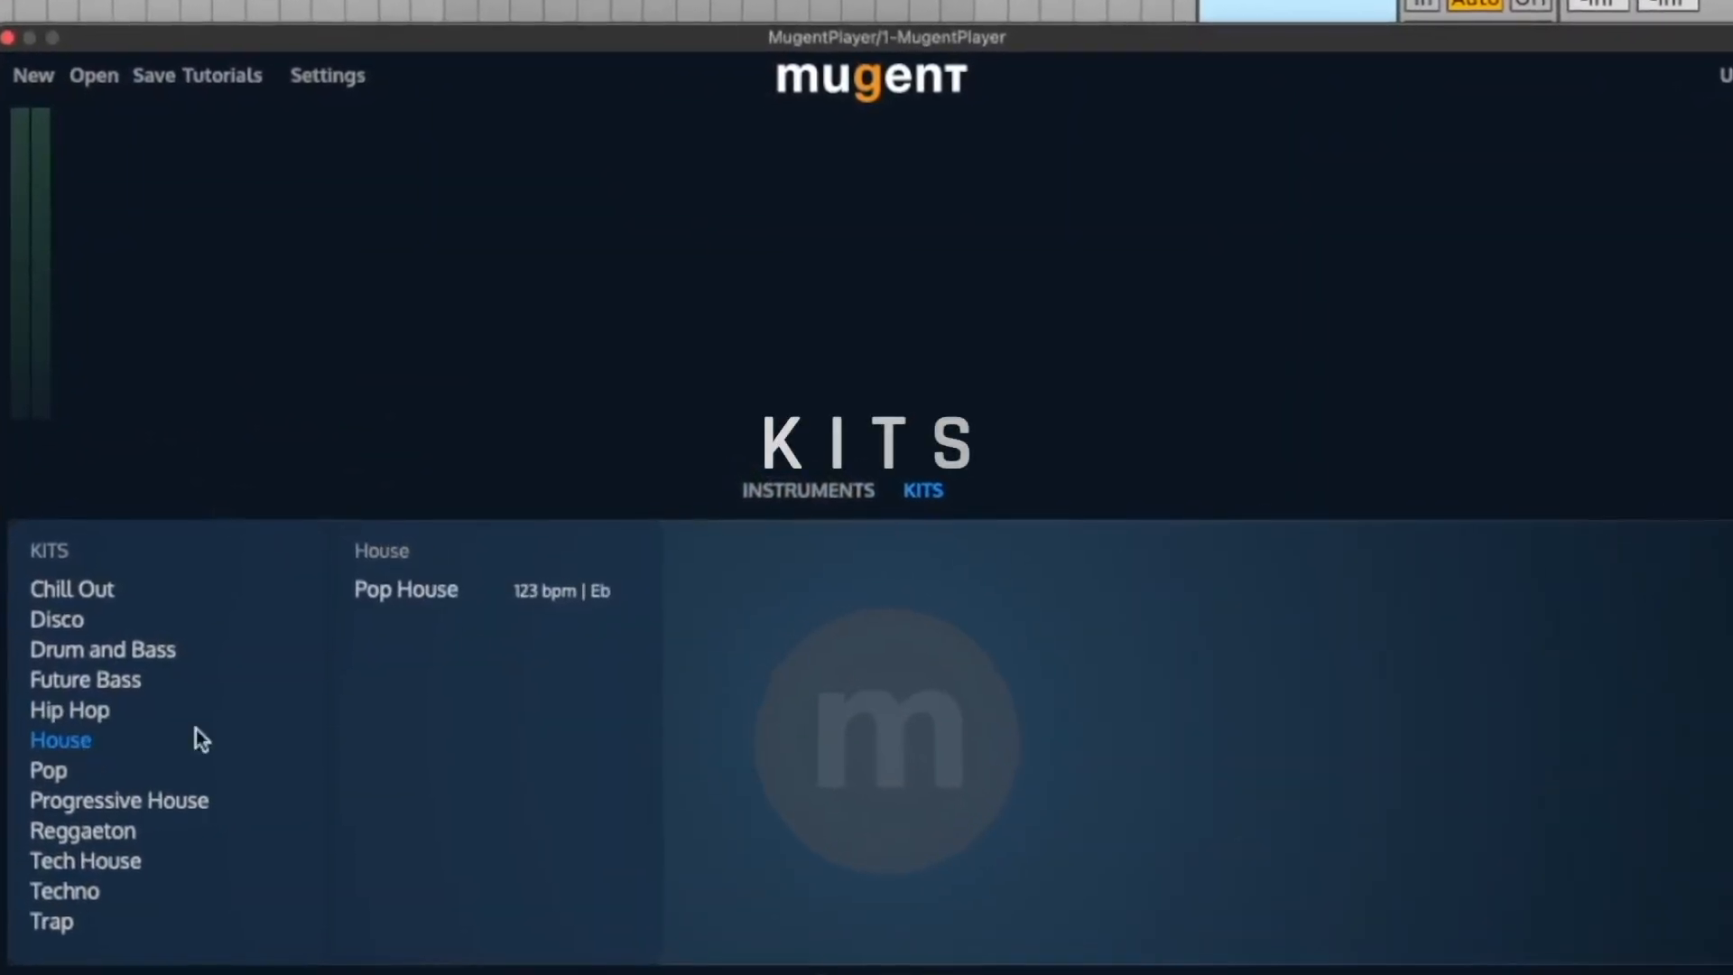
left_click(427, 585)
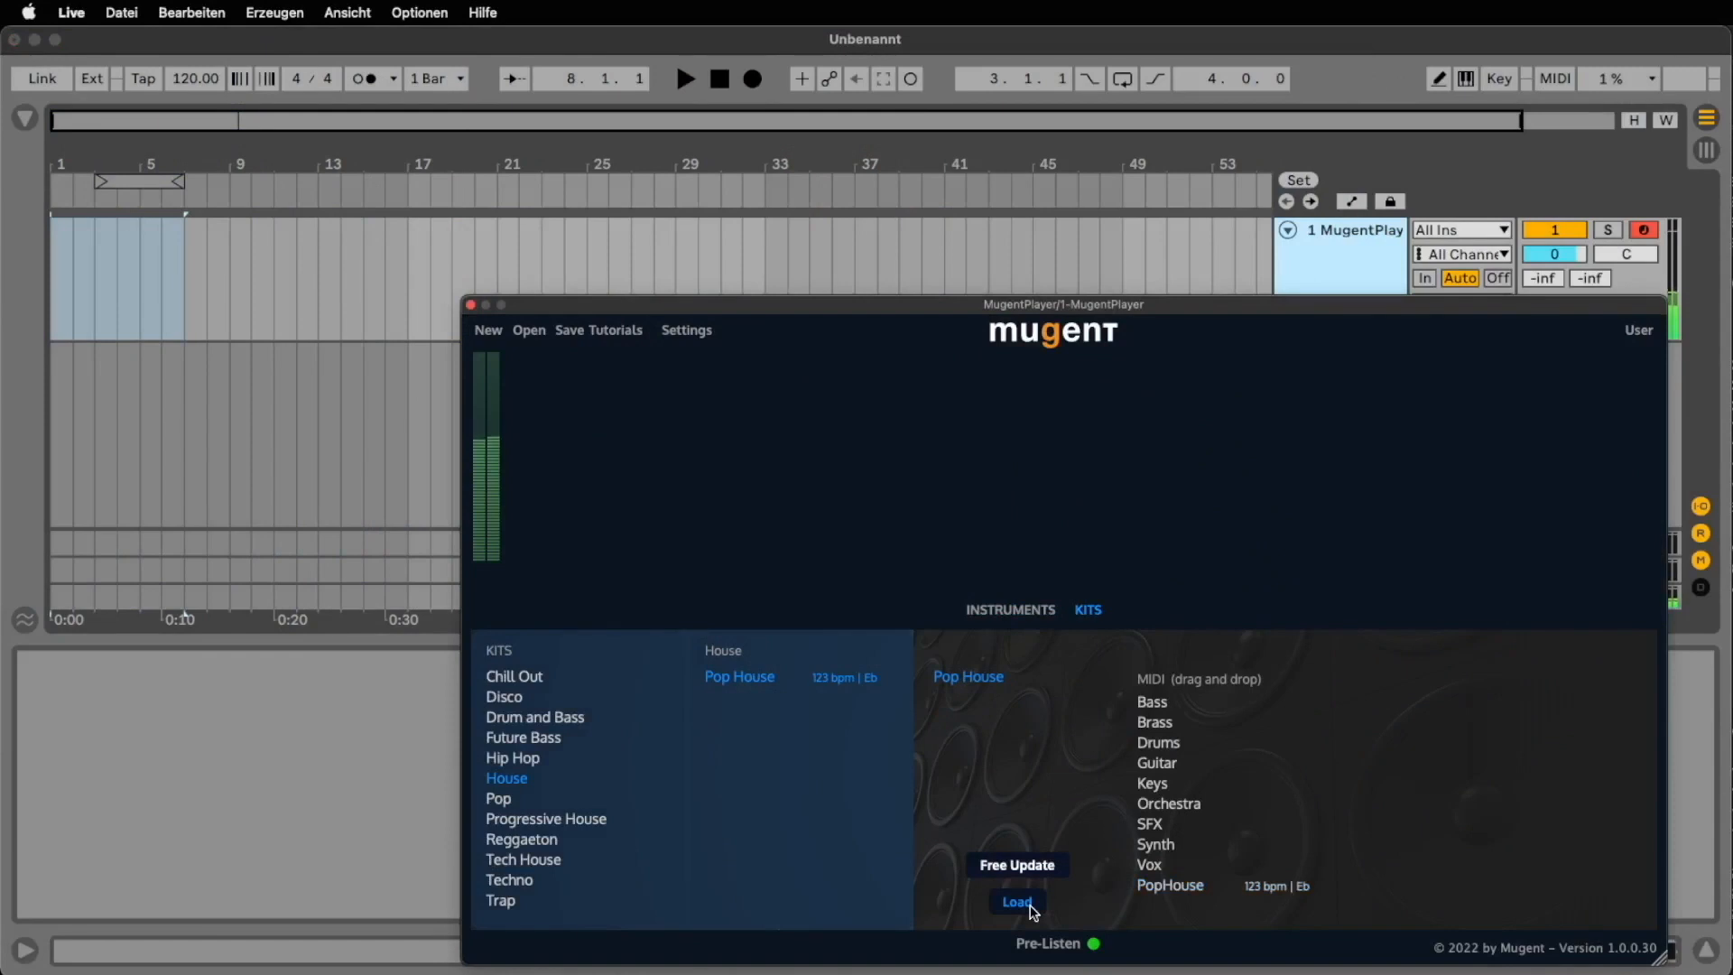
left_click(1017, 901)
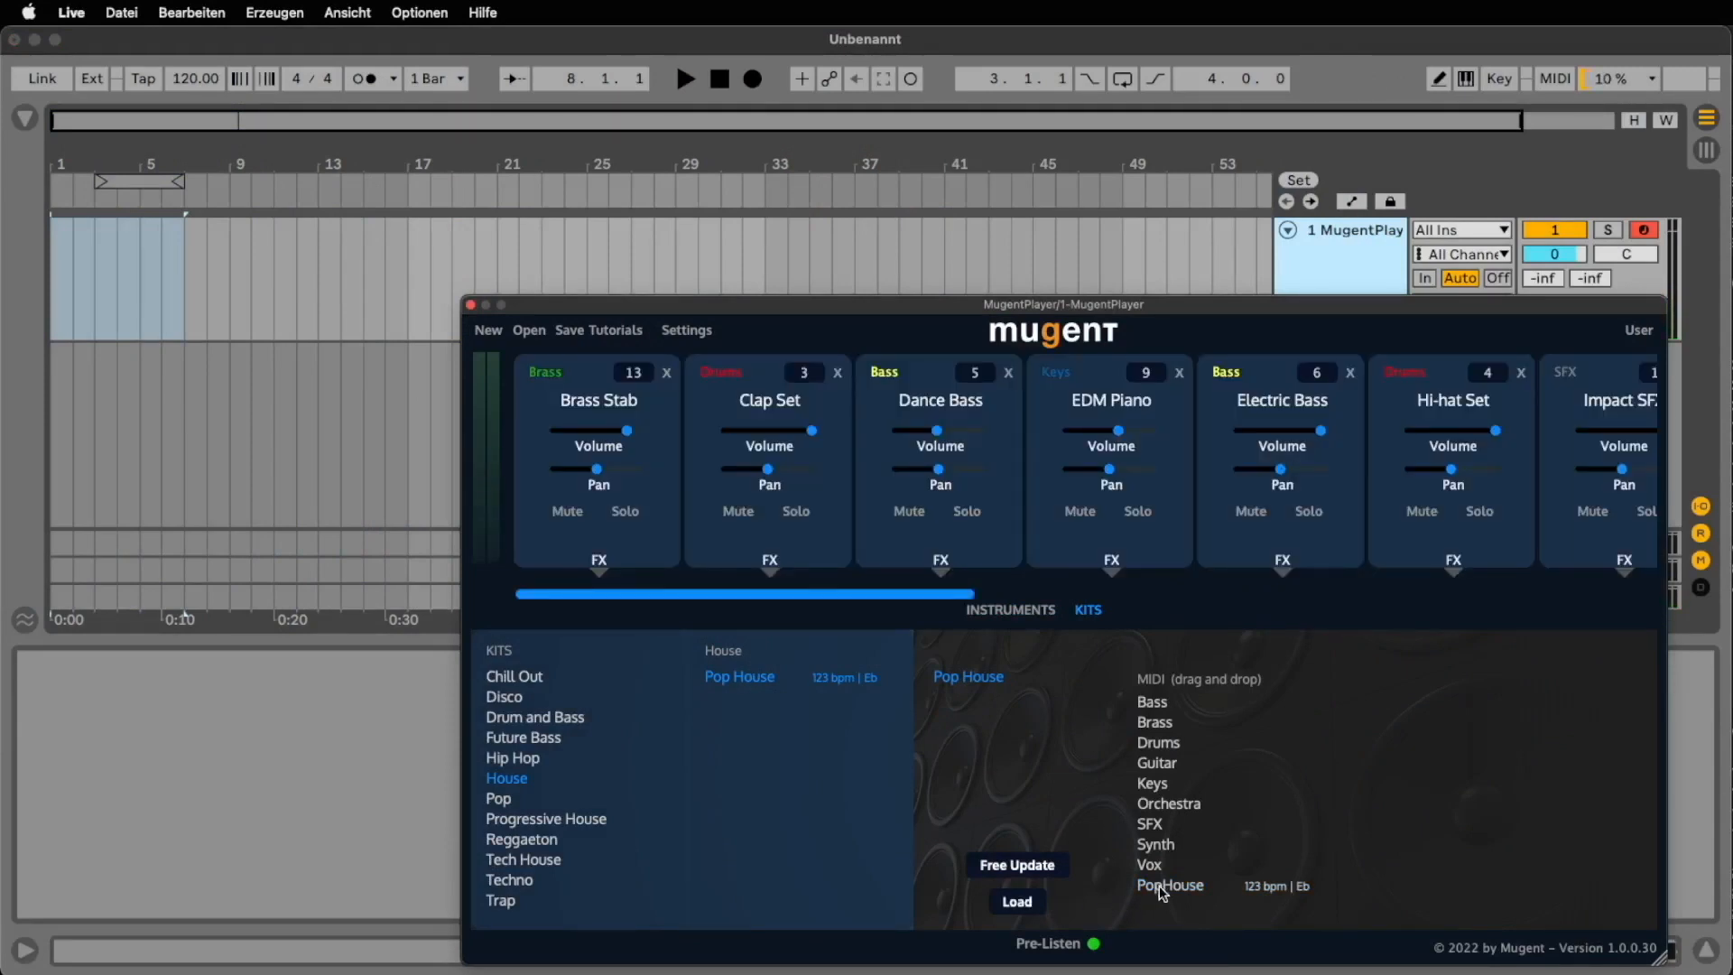
left_click_drag(481, 568, 56, 302)
left_click(94, 292)
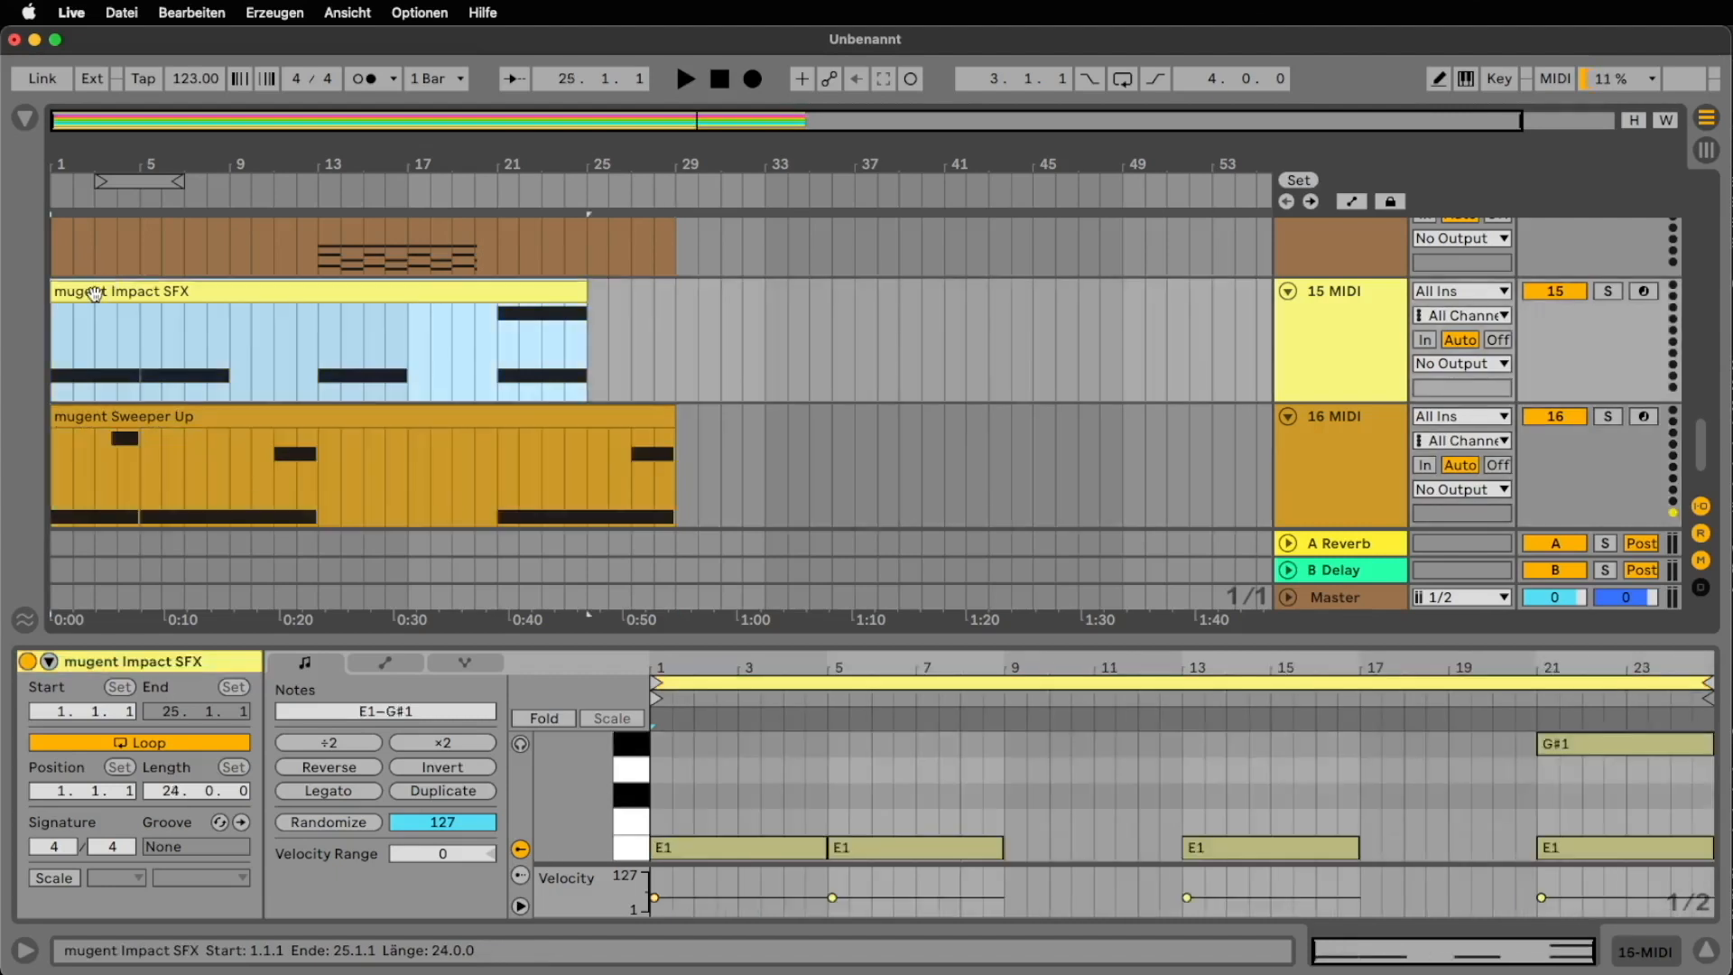
- Split the EDM Piano clip on track 9 at bar 5, separating its first four bars
scroll(252, 299, "up", 5)
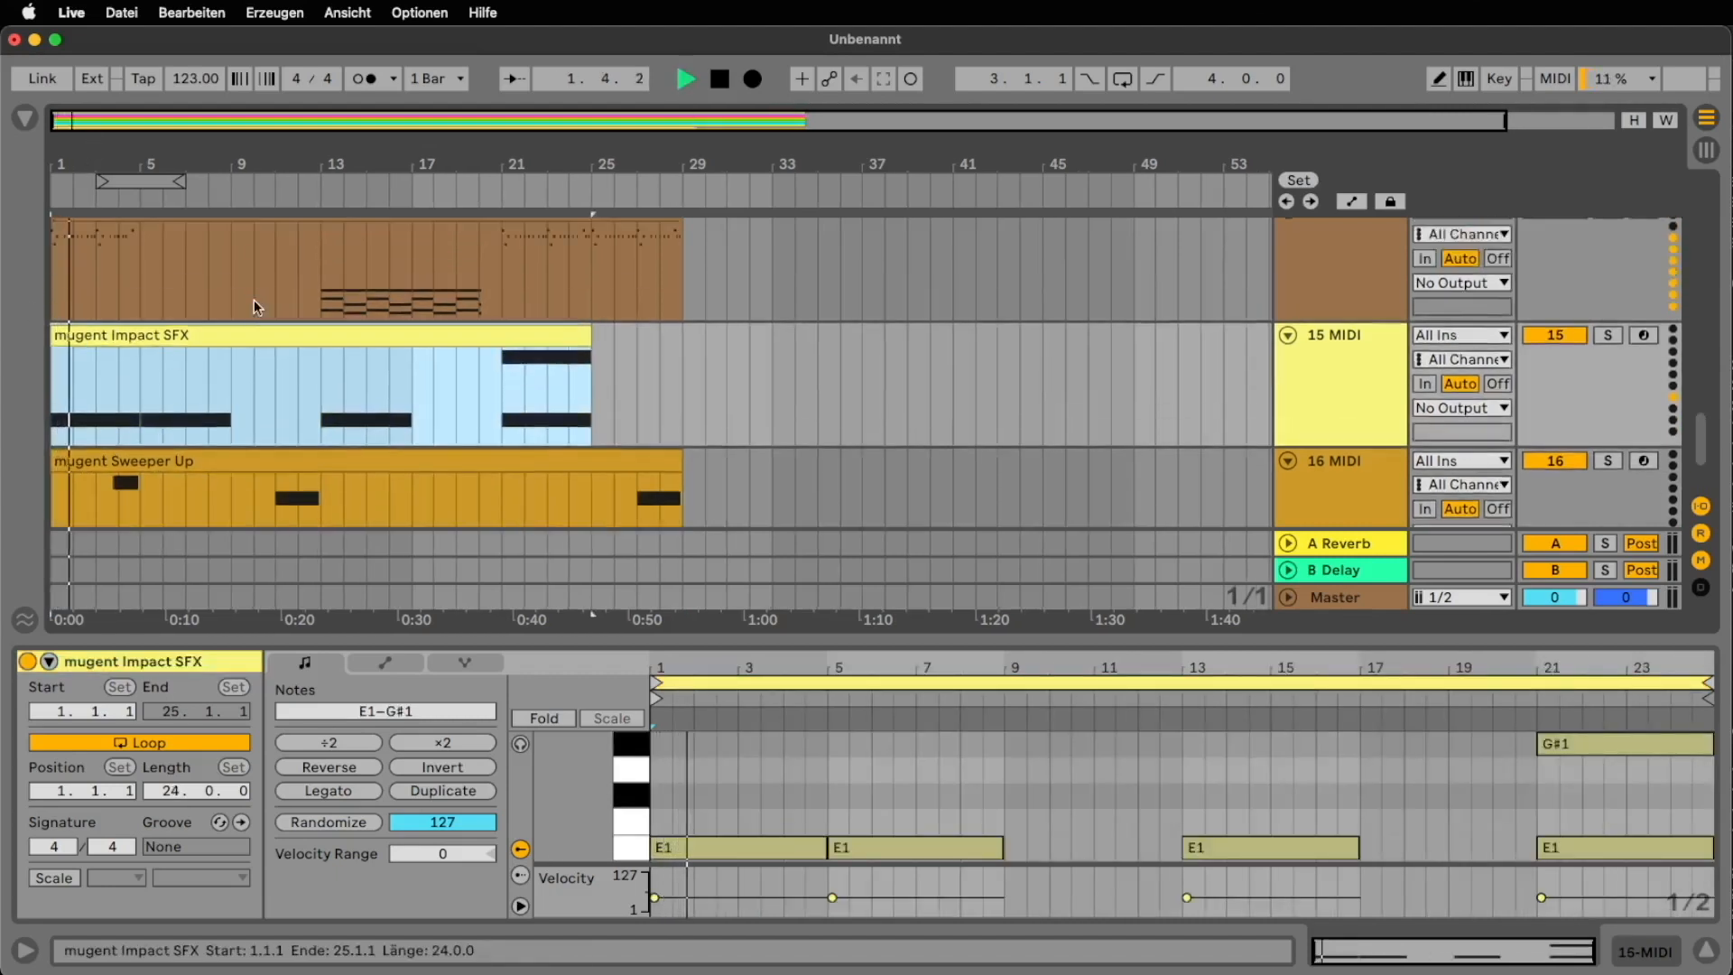
scroll(260, 332, "up", 8)
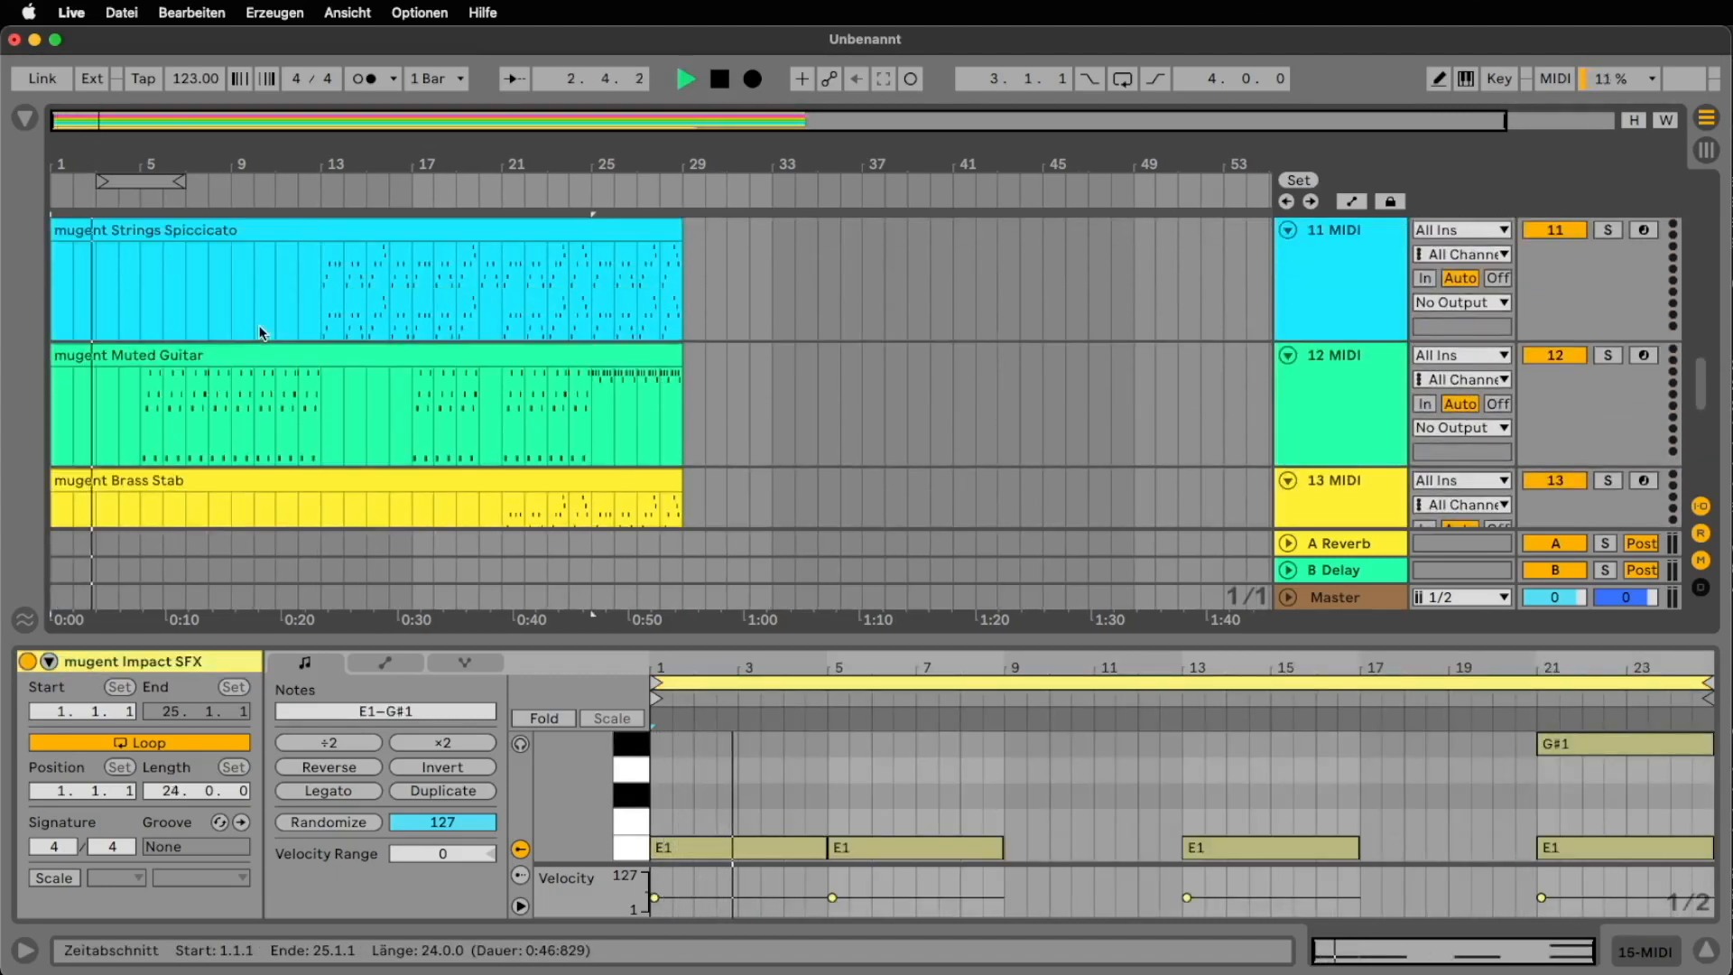
scroll(253, 330, "up", 1)
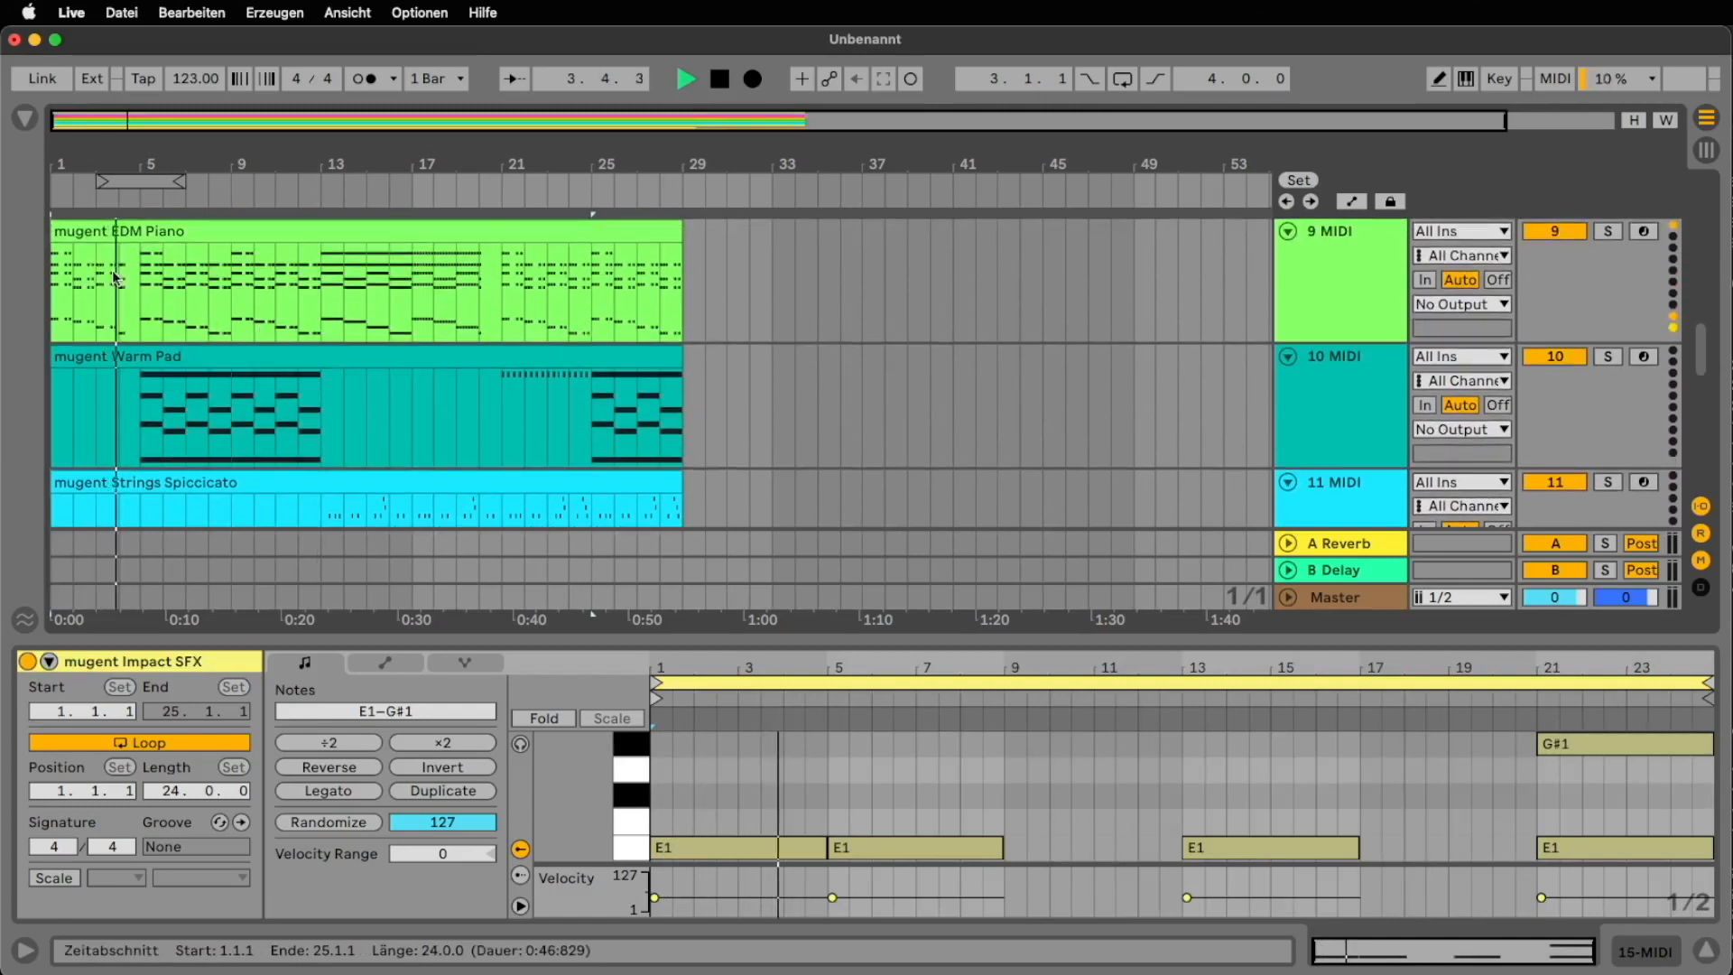
left_click_drag(120, 275, 40, 277)
key("super+l")
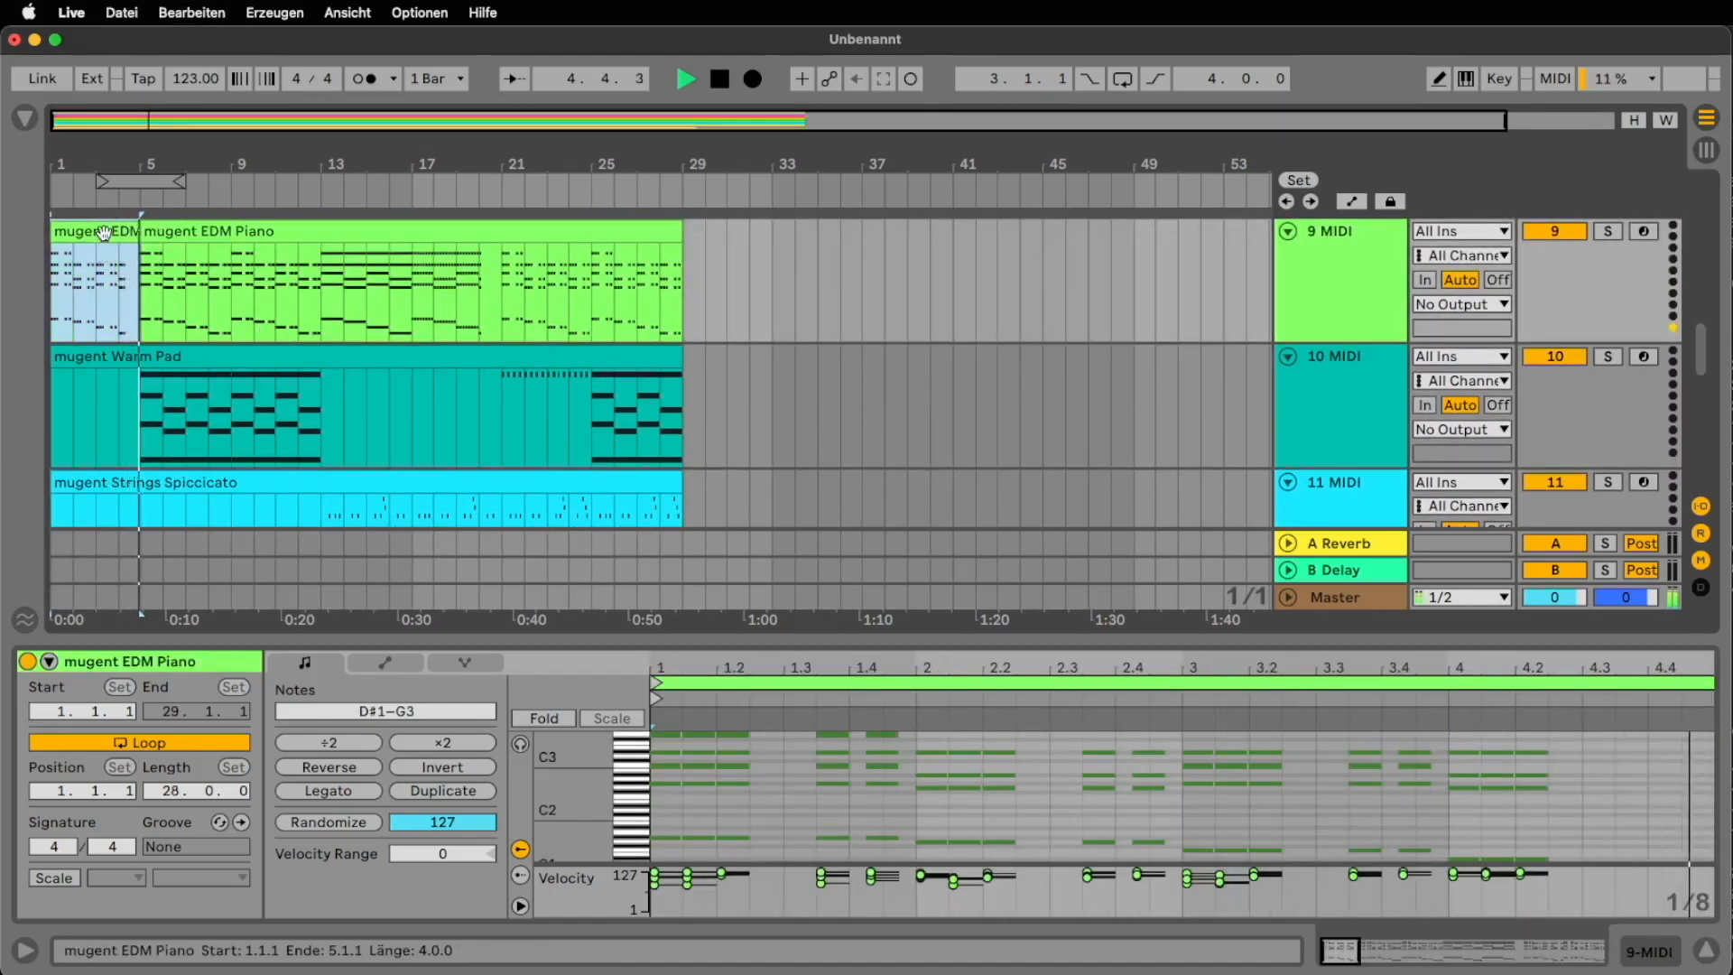